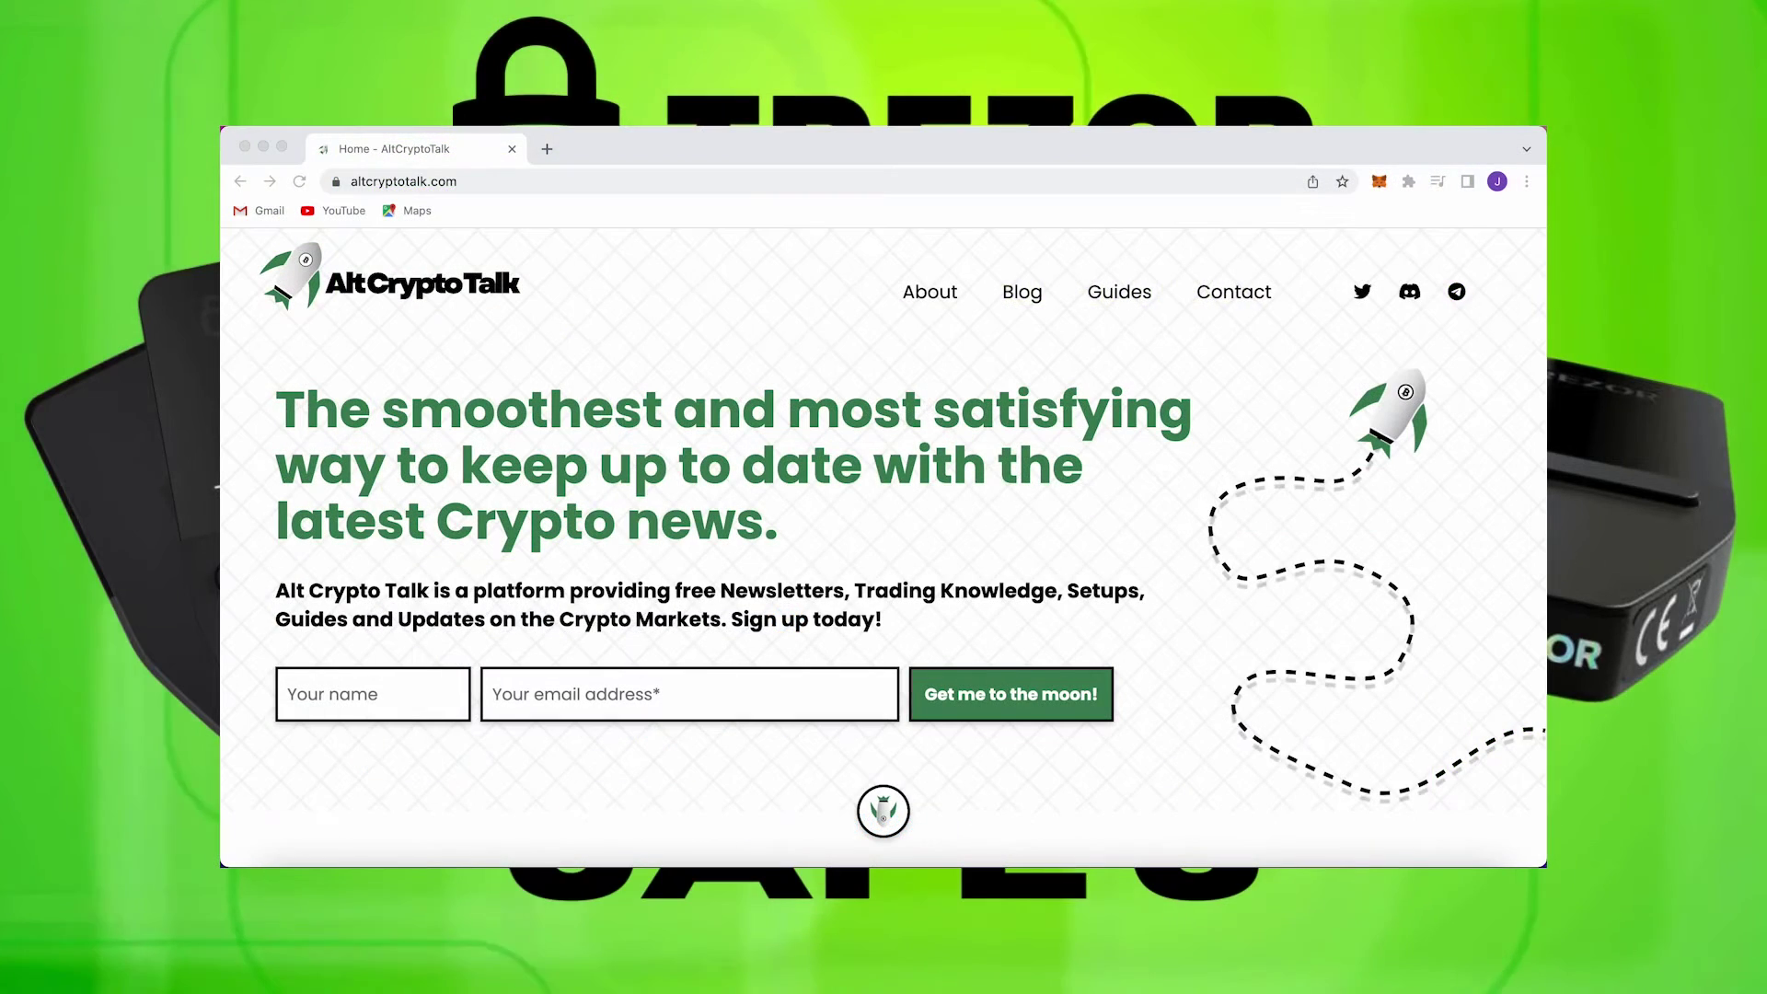
Load the Crypto Guides page on altcryptotalk.com and scroll through its content
{"action": "left_click", "coordinate": [1119, 292]}
{"action": "scroll", "coordinate": [1148, 402], "scroll_direction": "down", "scroll_amount": 3}
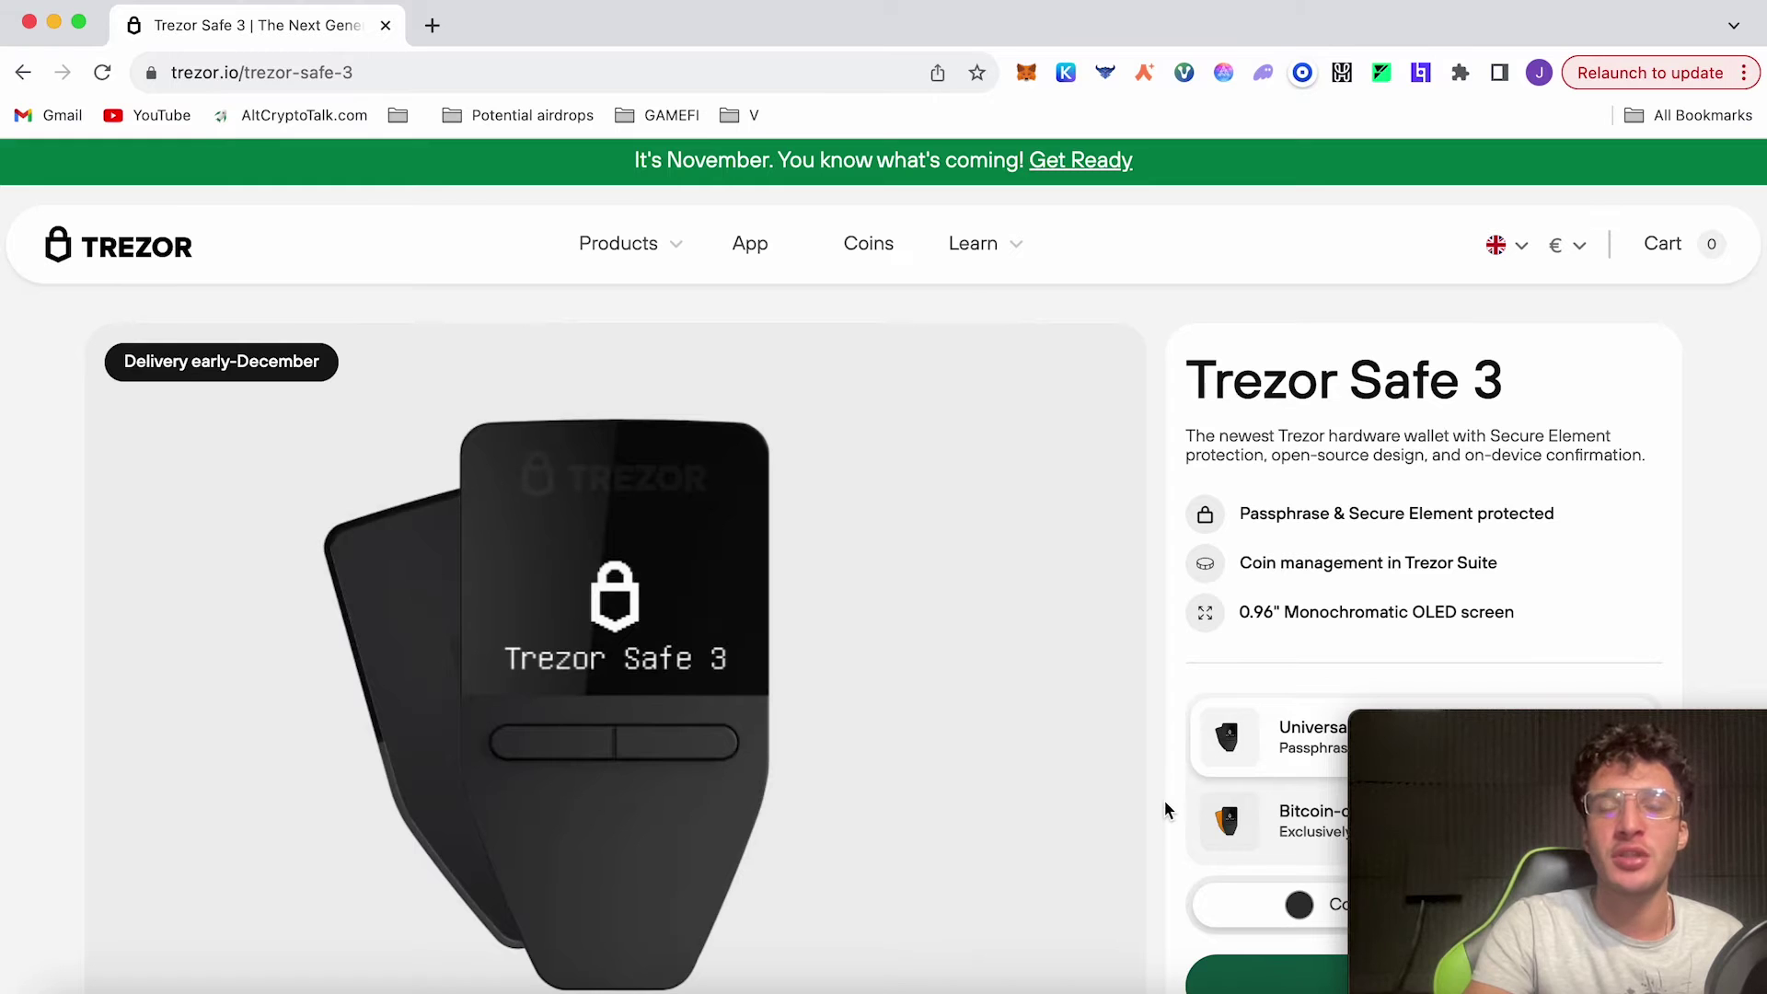
{"action": "scroll", "coordinate": [1165, 806], "scroll_direction": "down", "scroll_amount": 4}
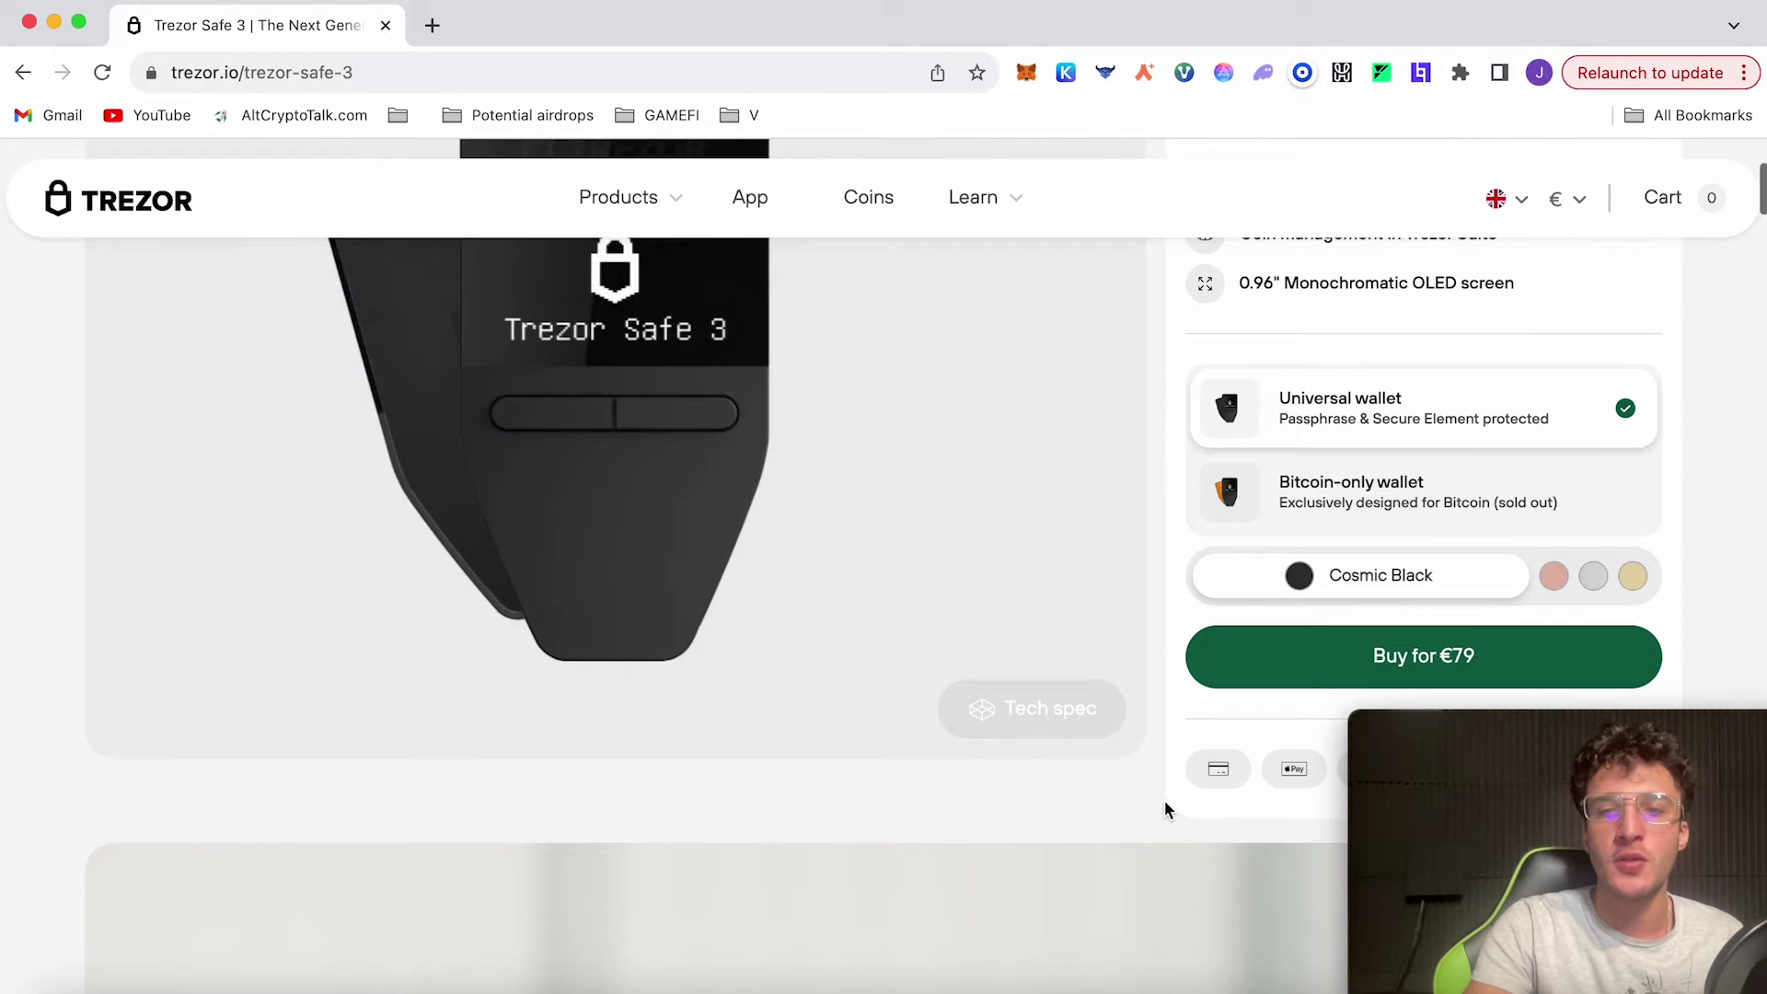
{"action": "scroll", "coordinate": [1164, 808], "scroll_direction": "up", "scroll_amount": 3}
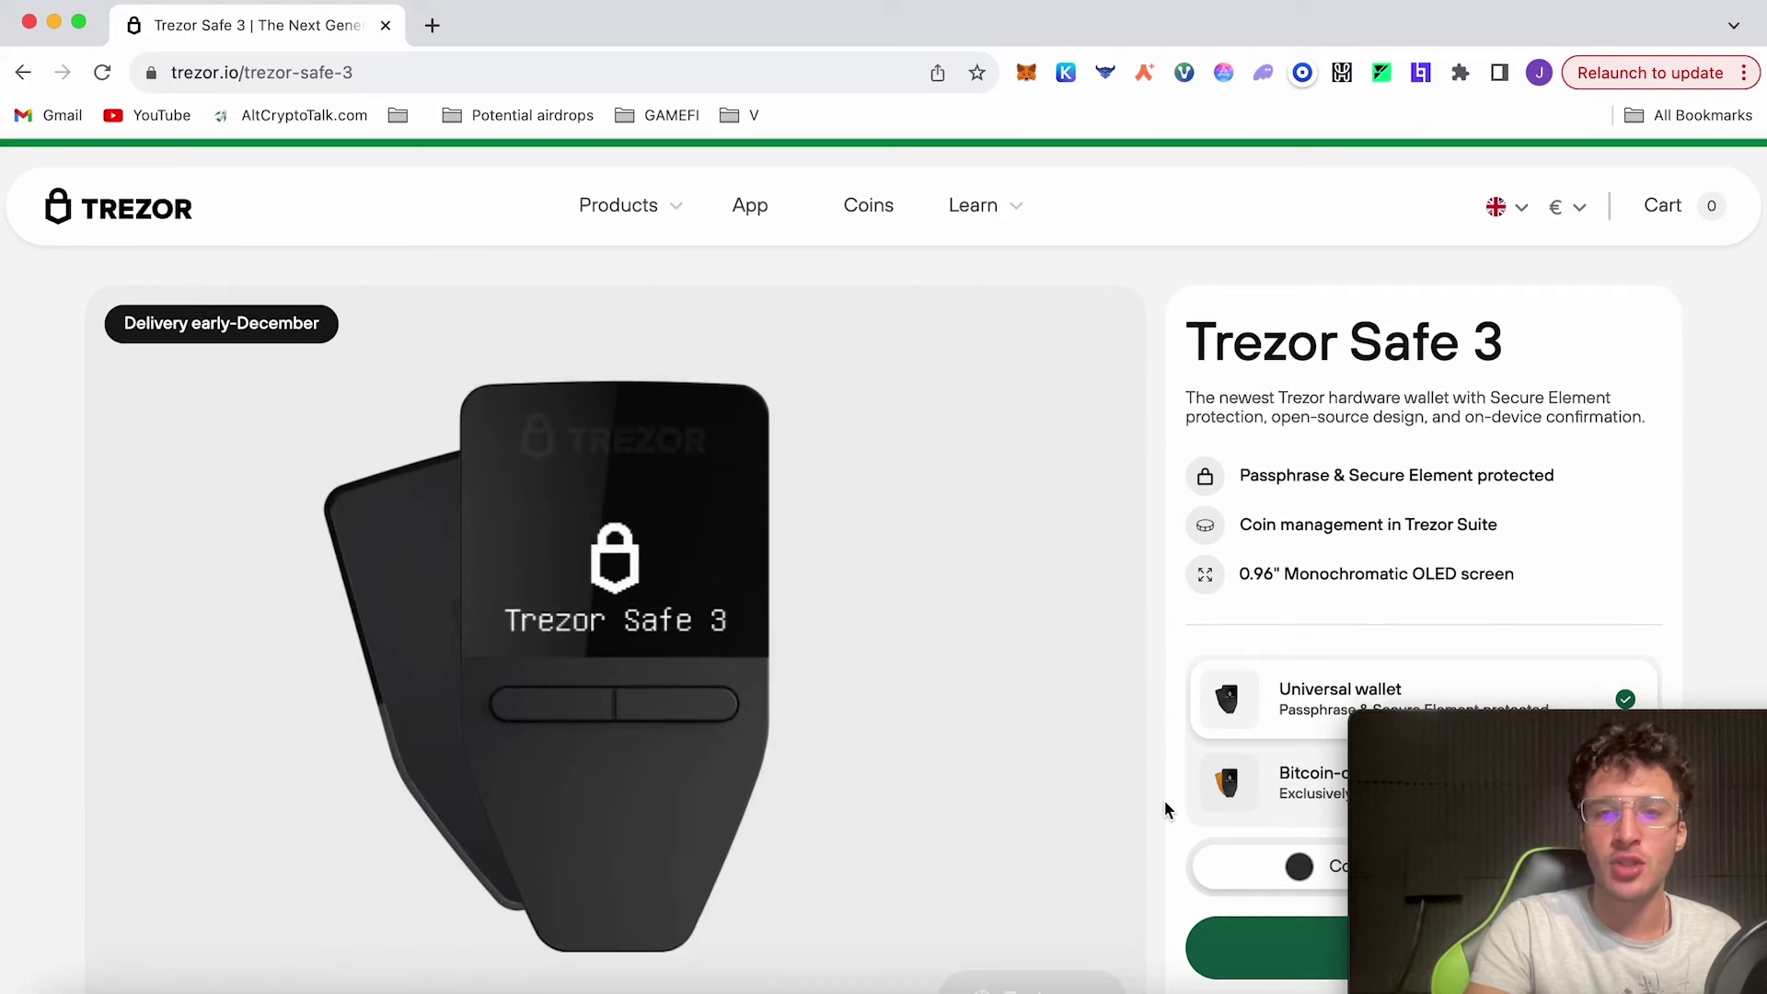
{"action": "scroll", "coordinate": [1163, 807], "scroll_direction": "down", "scroll_amount": 2}
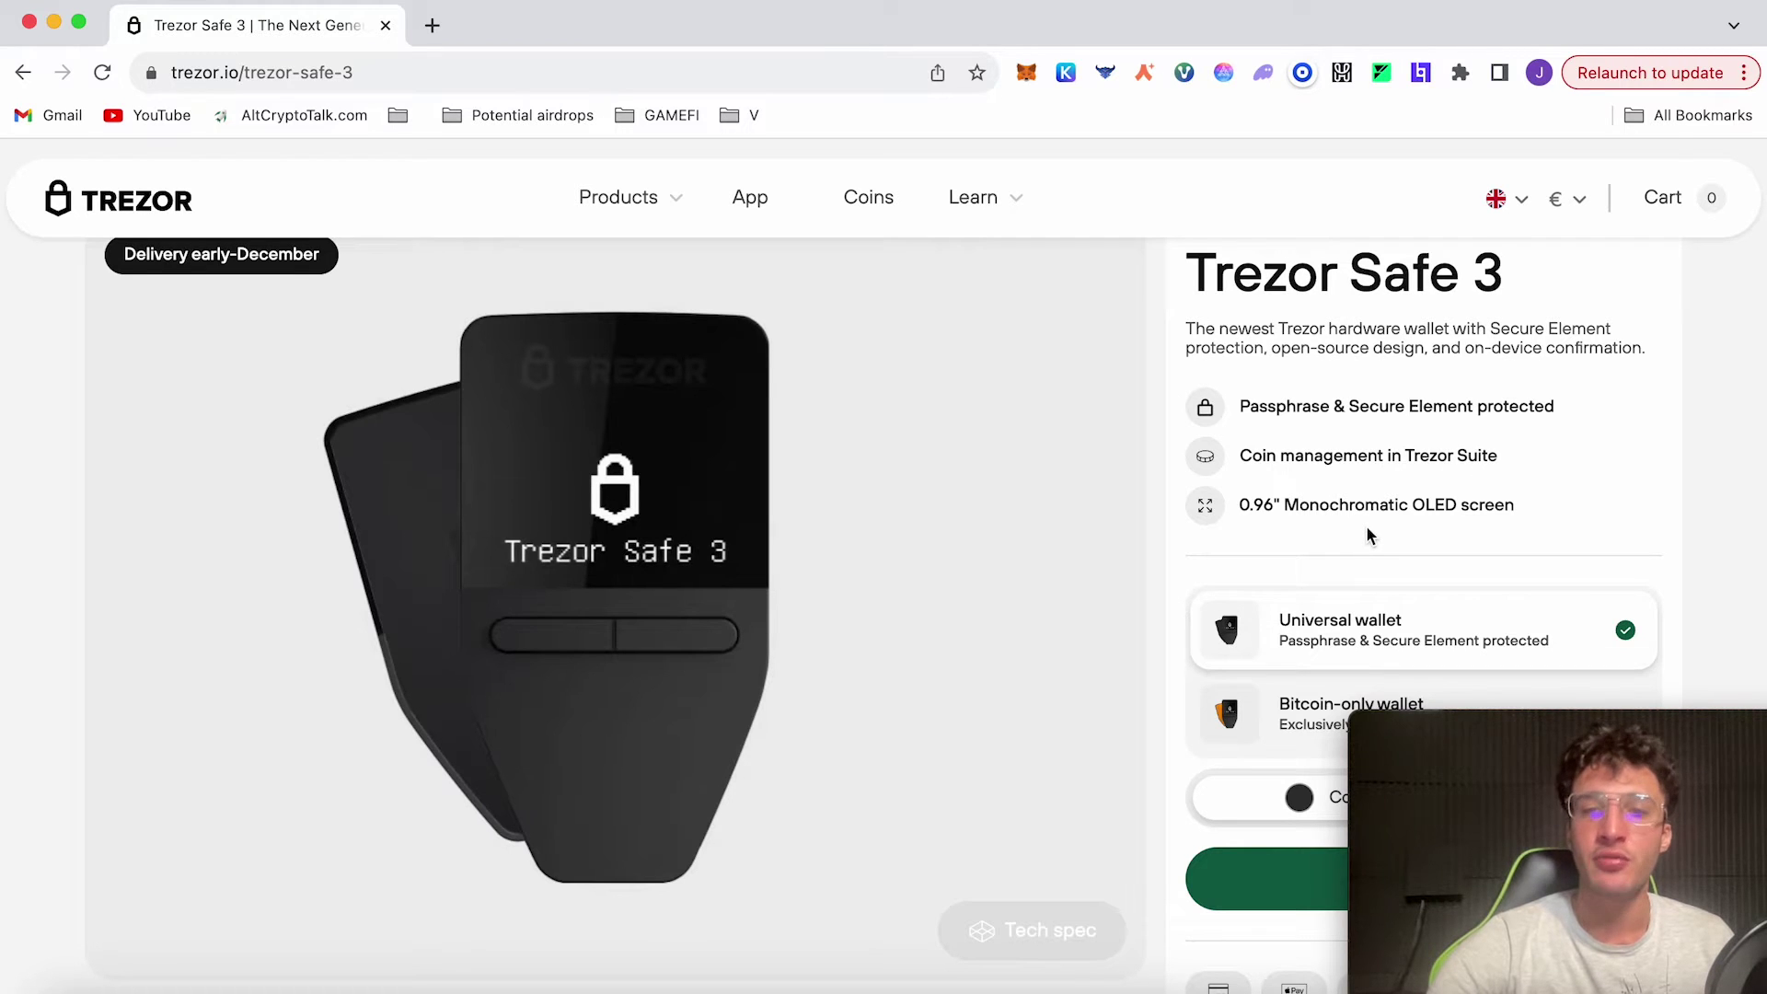
{"action": "scroll", "coordinate": [1365, 533], "scroll_direction": "down", "scroll_amount": 2}
Look at the Bitcoin-only Trezor Safe 3 edition, then switch back to the Universal edition
{"action": "left_click", "coordinate": [1313, 633]}
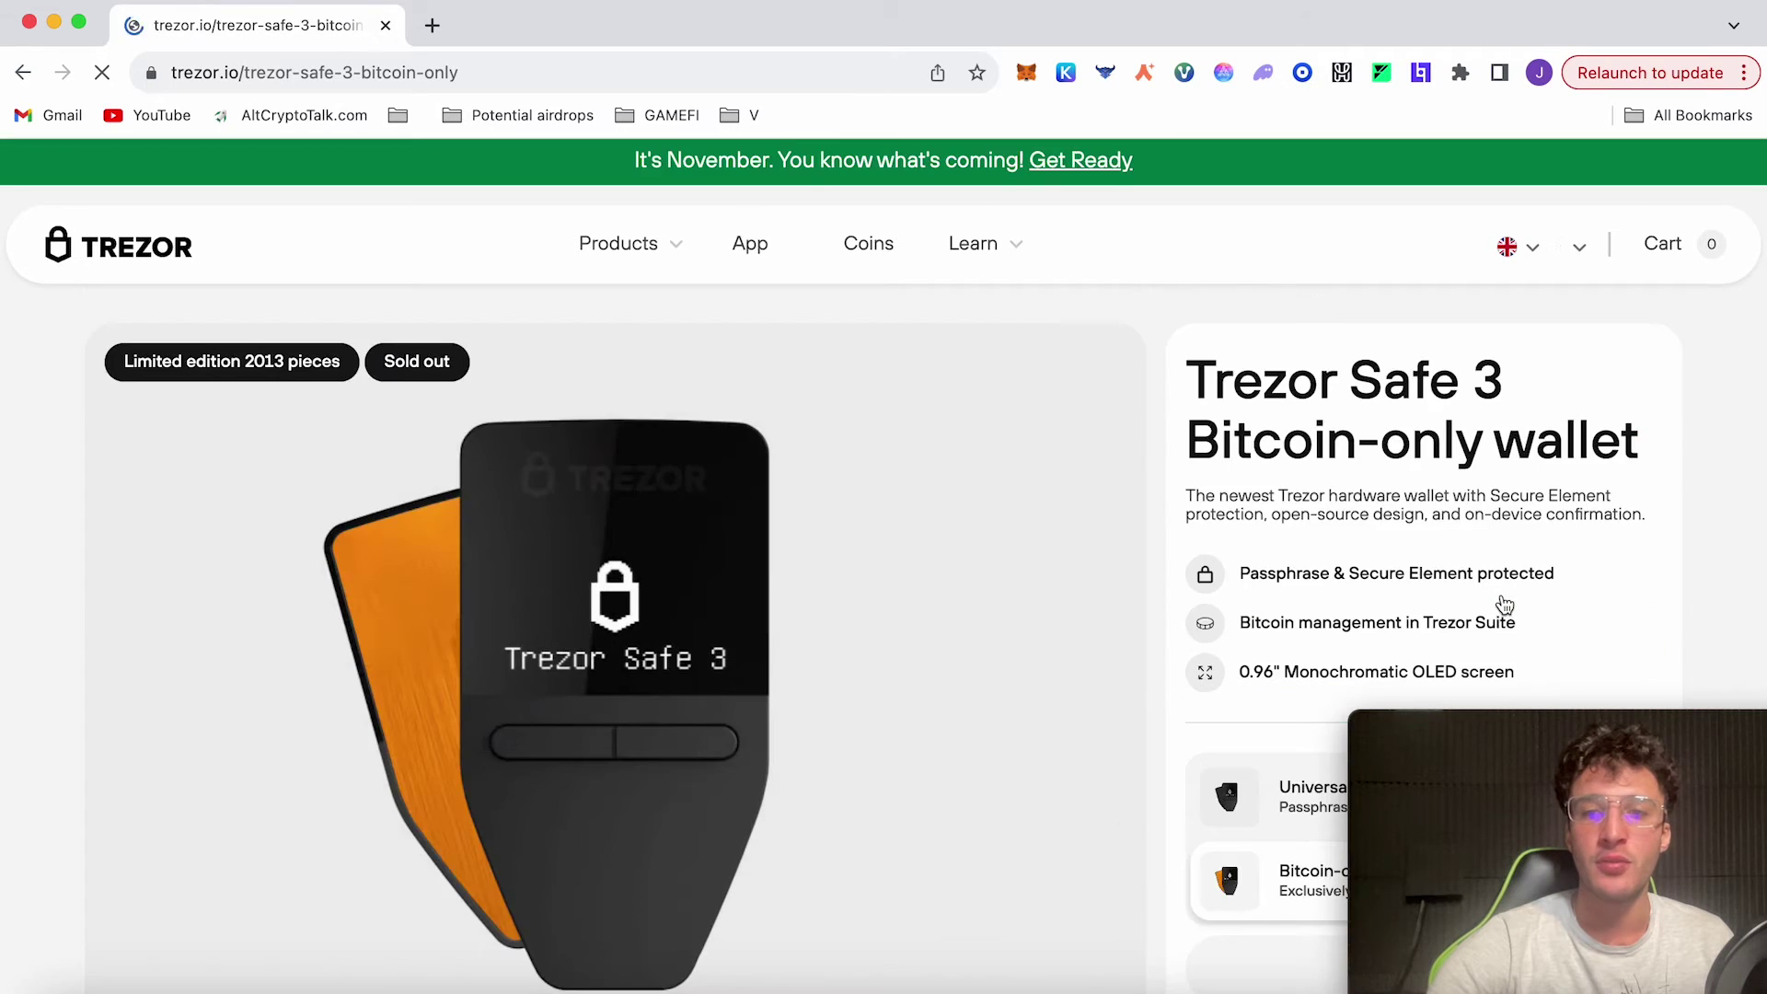
{"action": "scroll", "coordinate": [1504, 605], "scroll_direction": "down", "scroll_amount": 4}
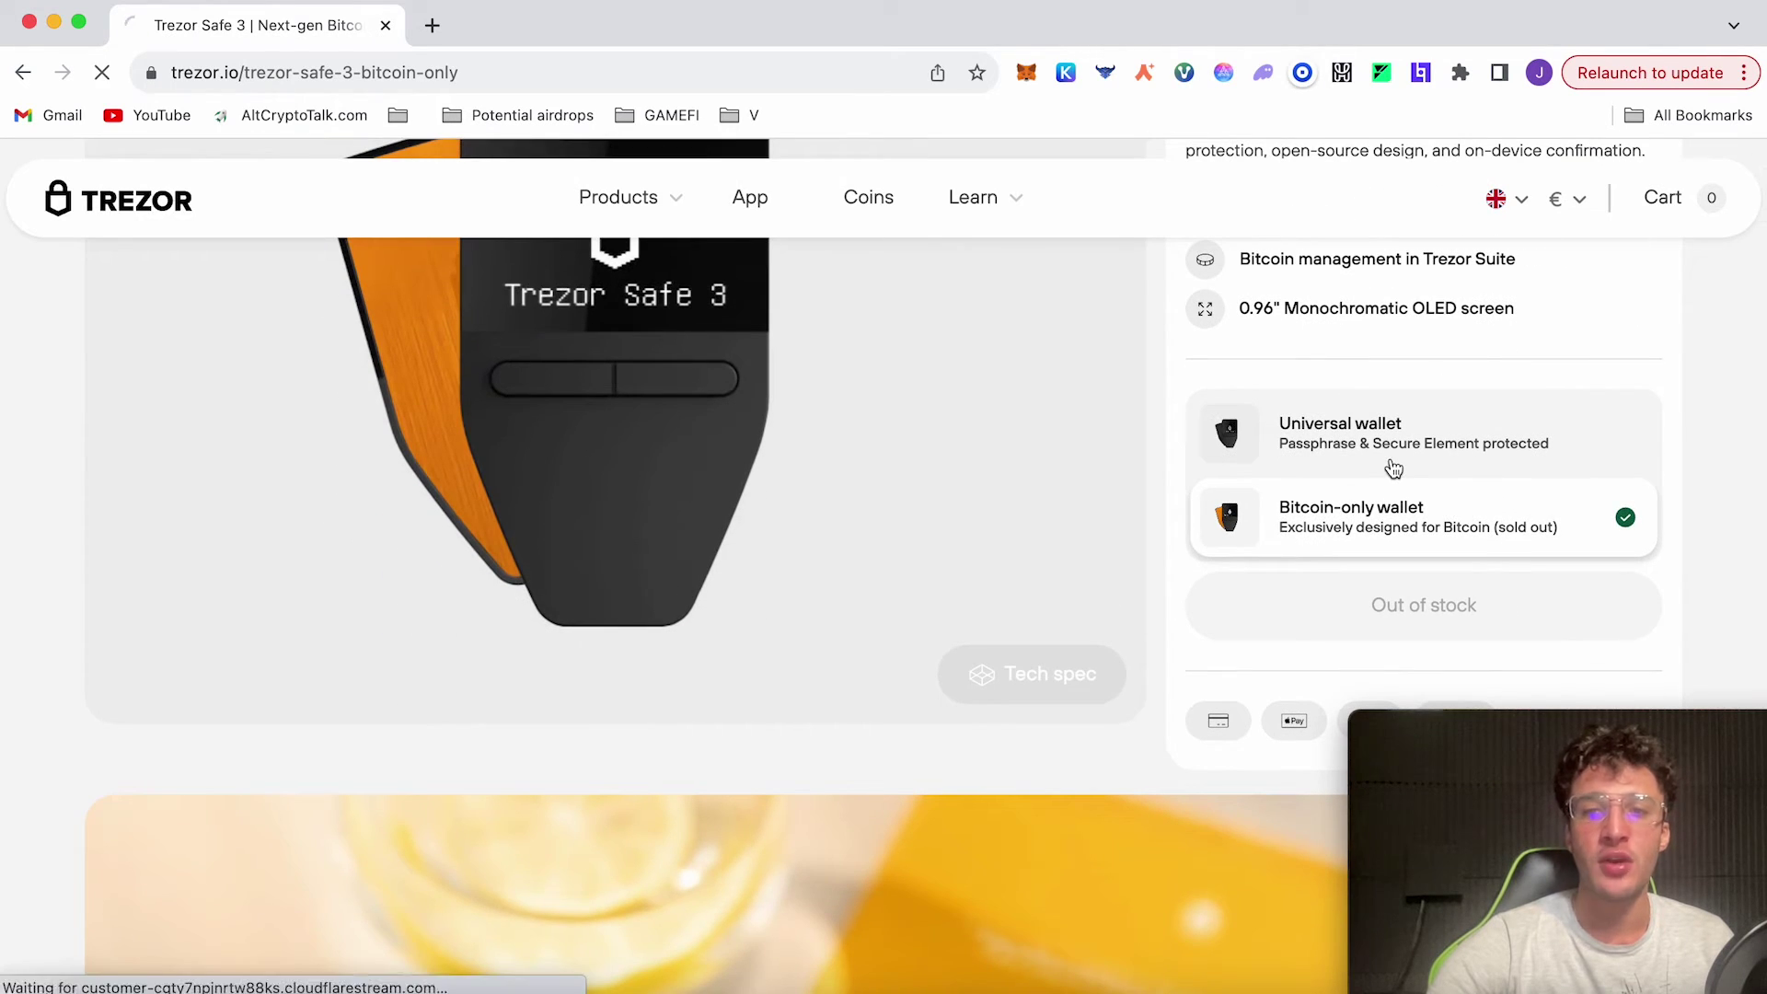
{"action": "left_click", "coordinate": [1393, 468]}
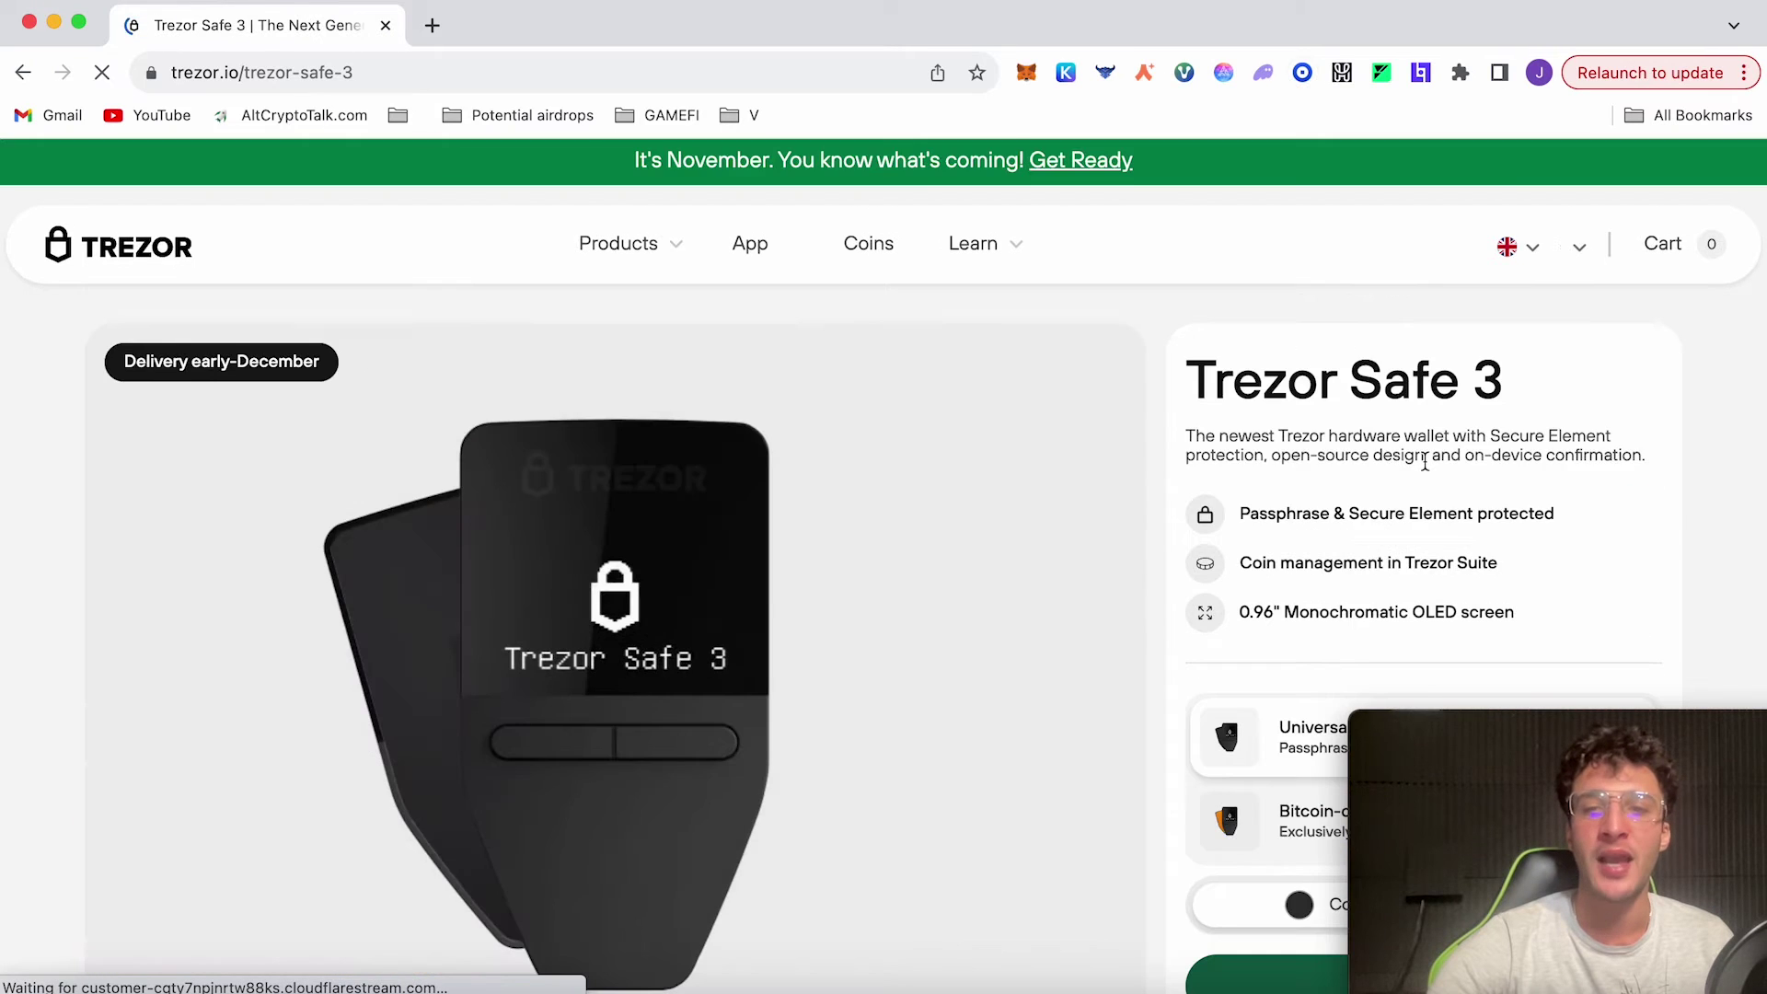
Preview the Galactic Rose, Stellar Silver and Solar Gold colours, ending on Solar Gold
{"action": "scroll", "coordinate": [1564, 471], "scroll_direction": "down", "scroll_amount": 5}
{"action": "left_click", "coordinate": [1553, 504]}
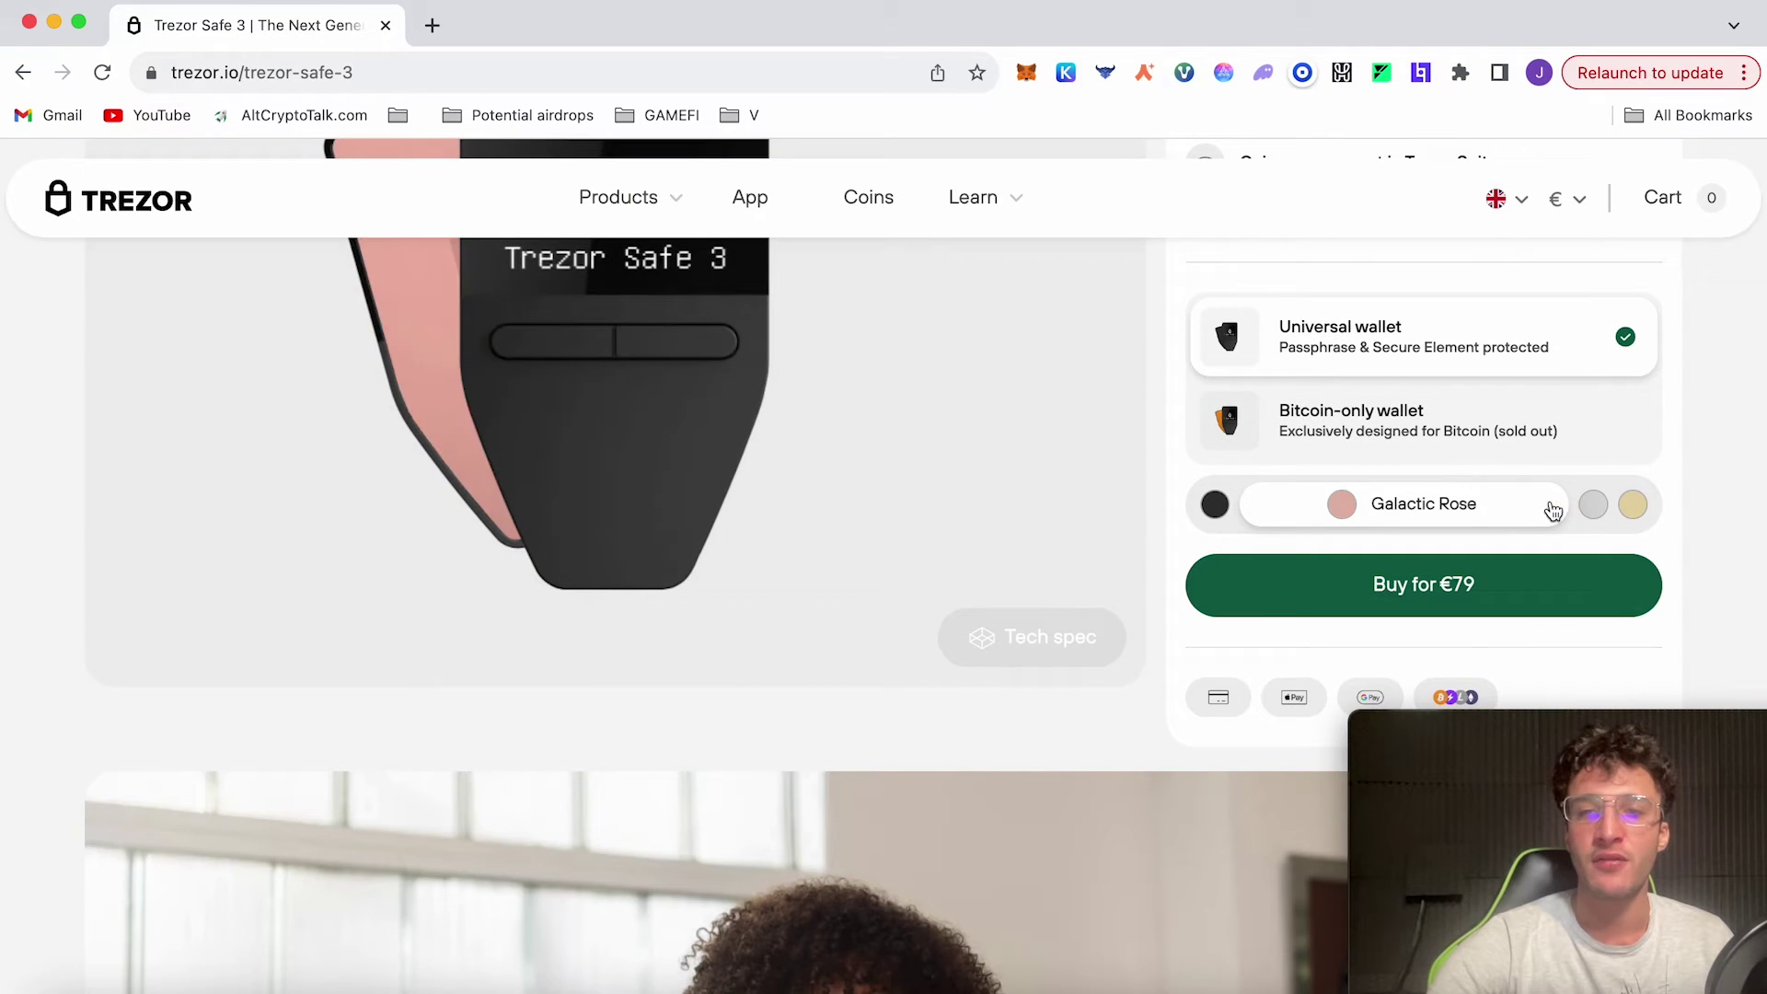
{"action": "left_click", "coordinate": [1593, 505]}
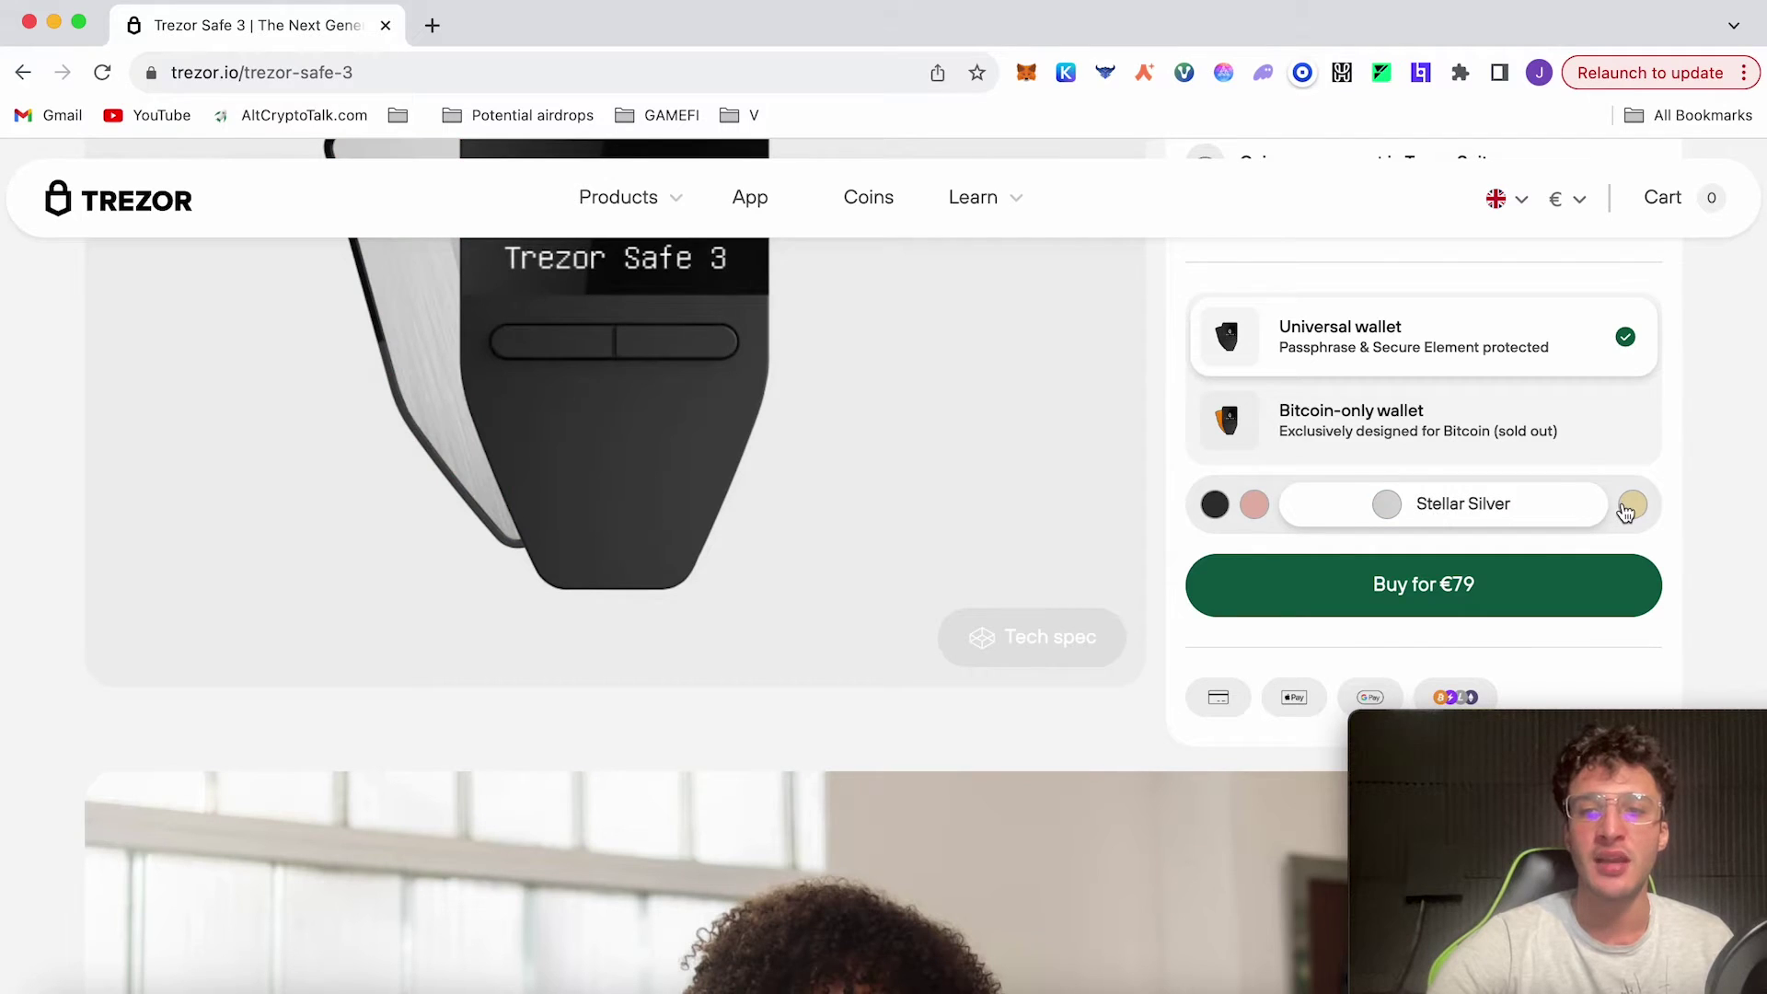
{"action": "left_click", "coordinate": [1629, 505]}
{"action": "scroll", "coordinate": [1707, 463], "scroll_direction": "up", "scroll_amount": 2}
{"action": "scroll", "coordinate": [1707, 463], "scroll_direction": "down", "scroll_amount": 7}
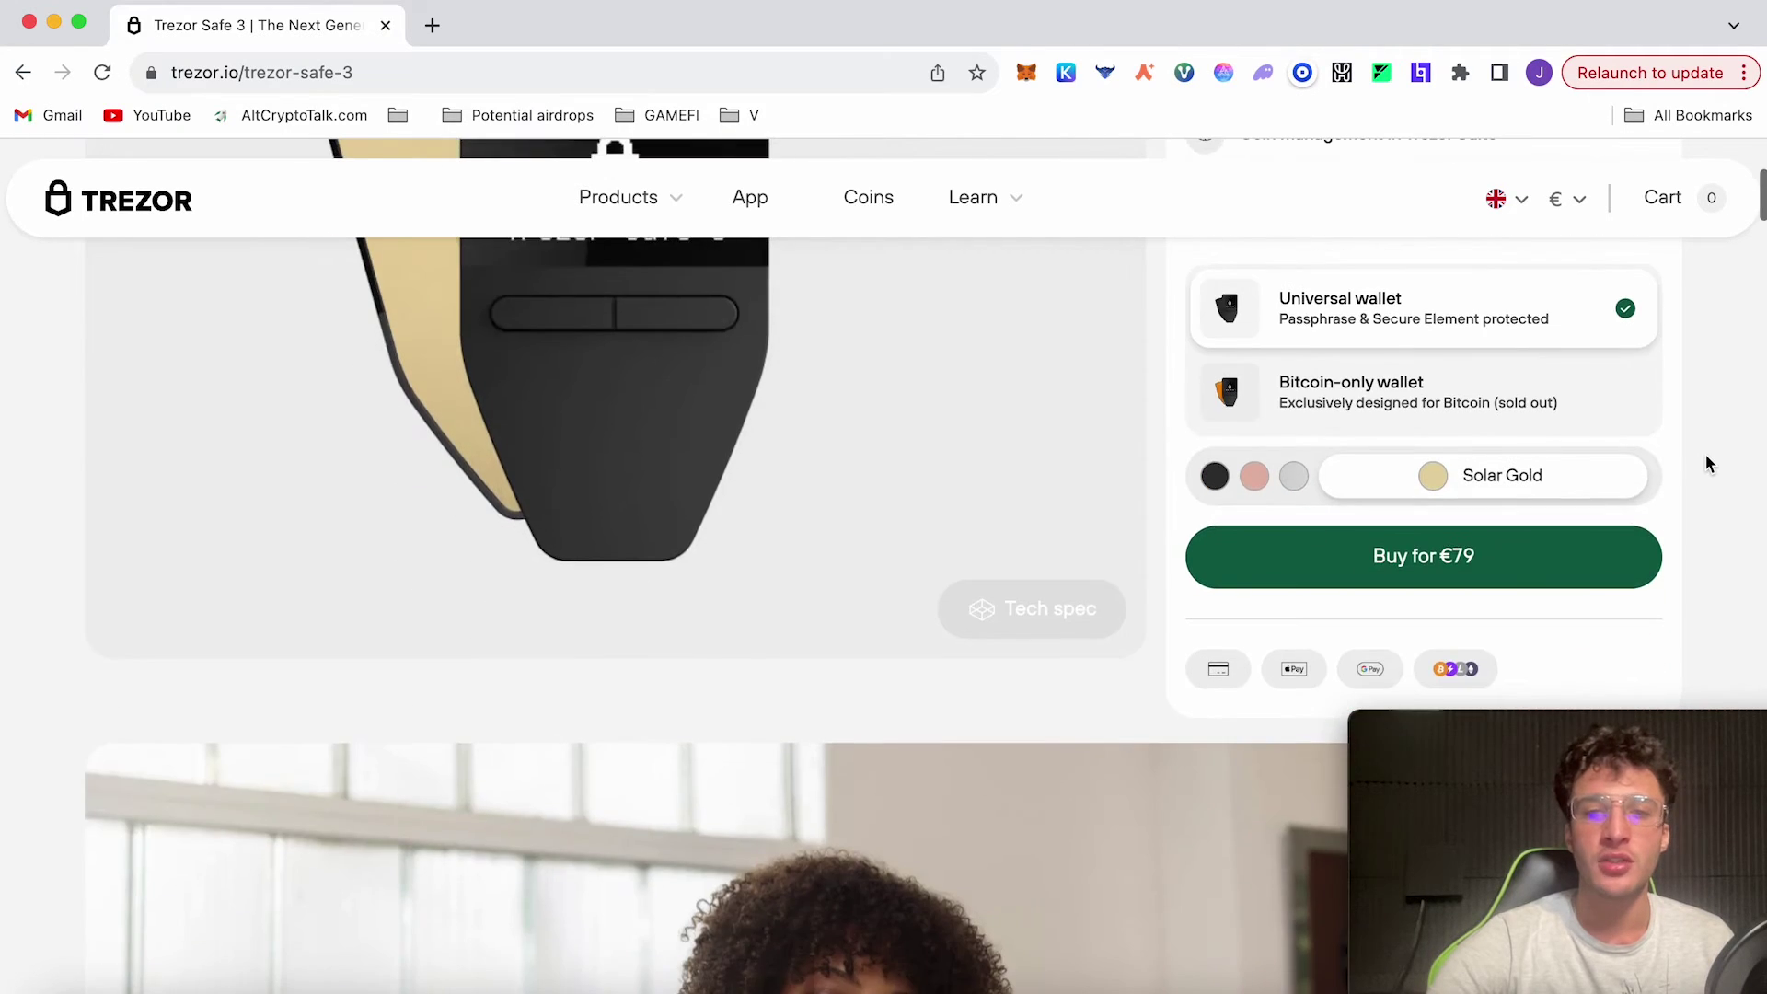
{"action": "scroll", "coordinate": [1704, 452], "scroll_direction": "down", "scroll_amount": 2}
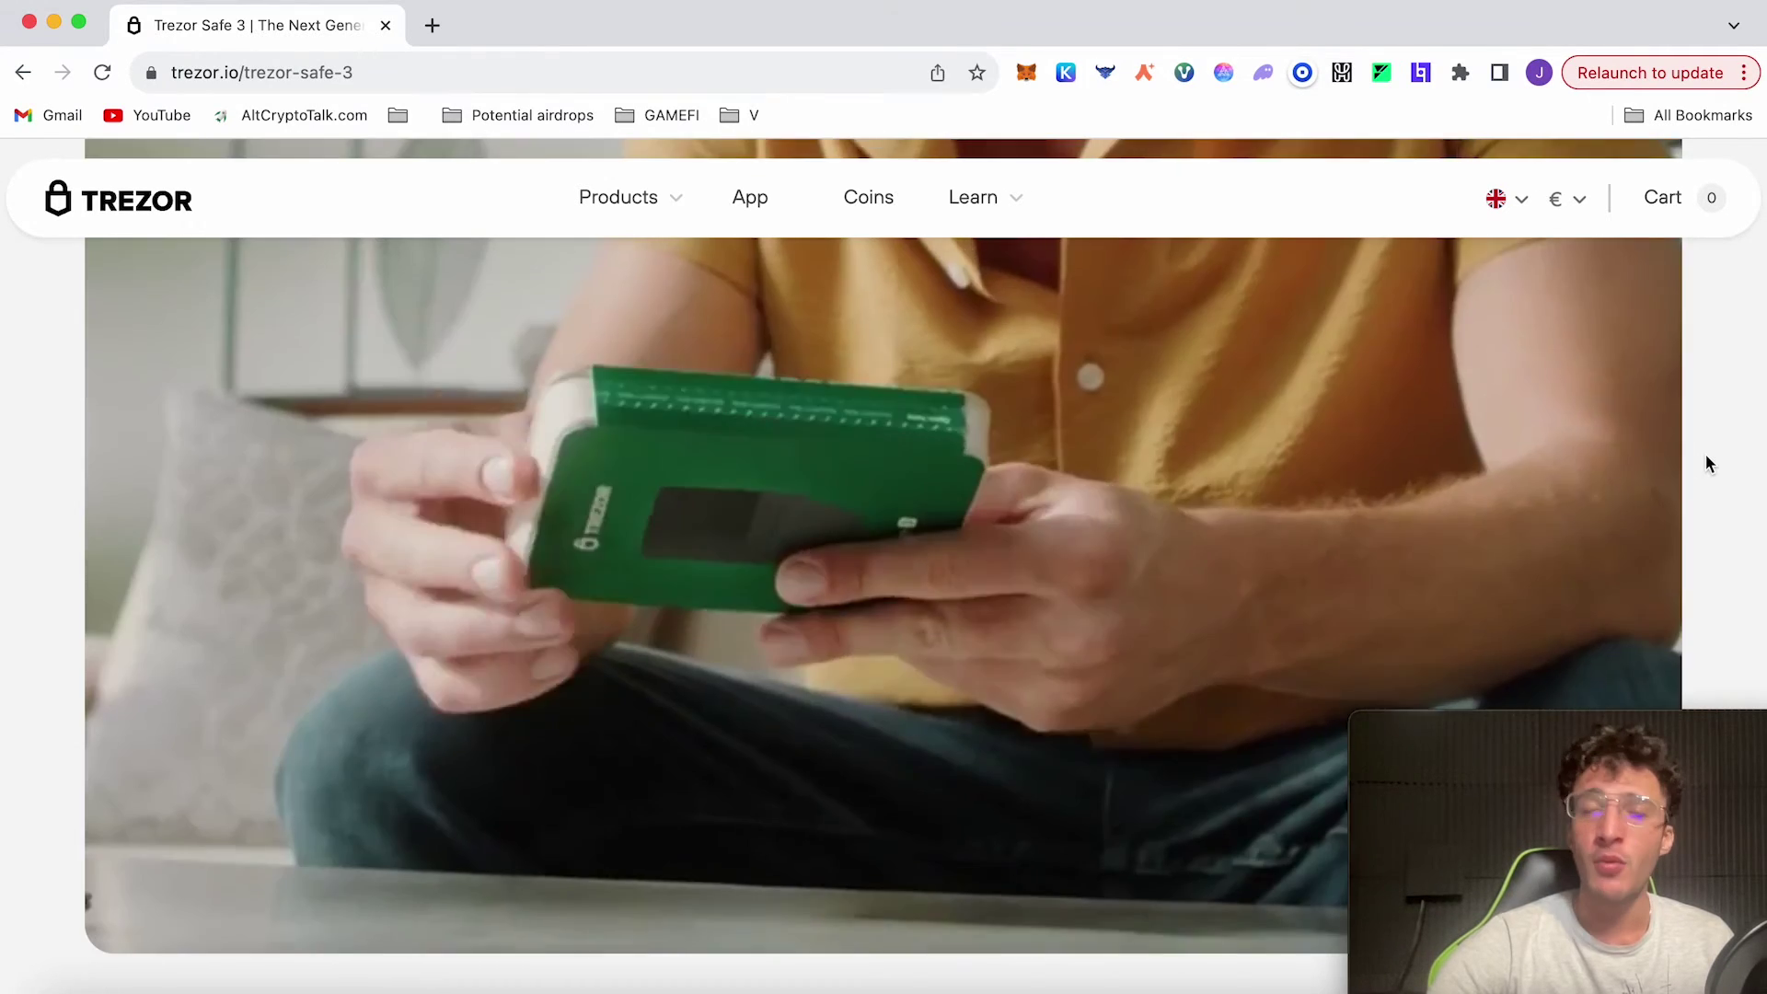
{"action": "scroll", "coordinate": [1705, 460], "scroll_direction": "down", "scroll_amount": 8}
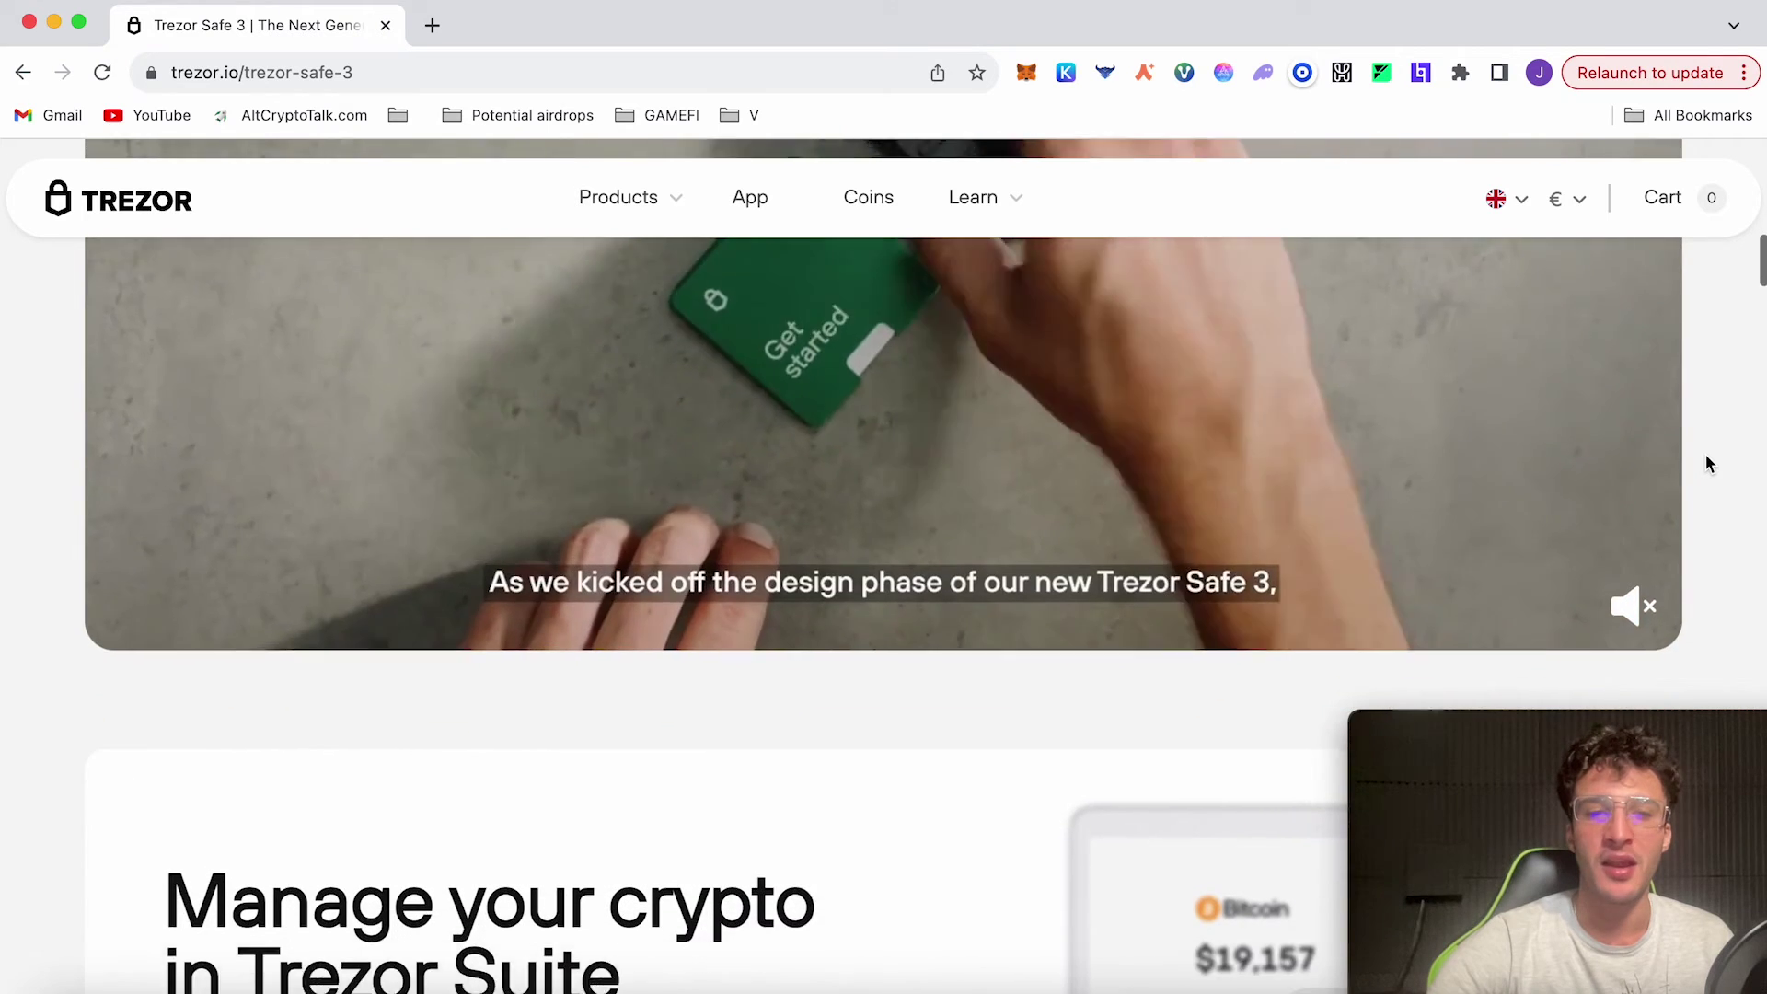
{"action": "scroll", "coordinate": [1704, 454], "scroll_direction": "down", "scroll_amount": 2}
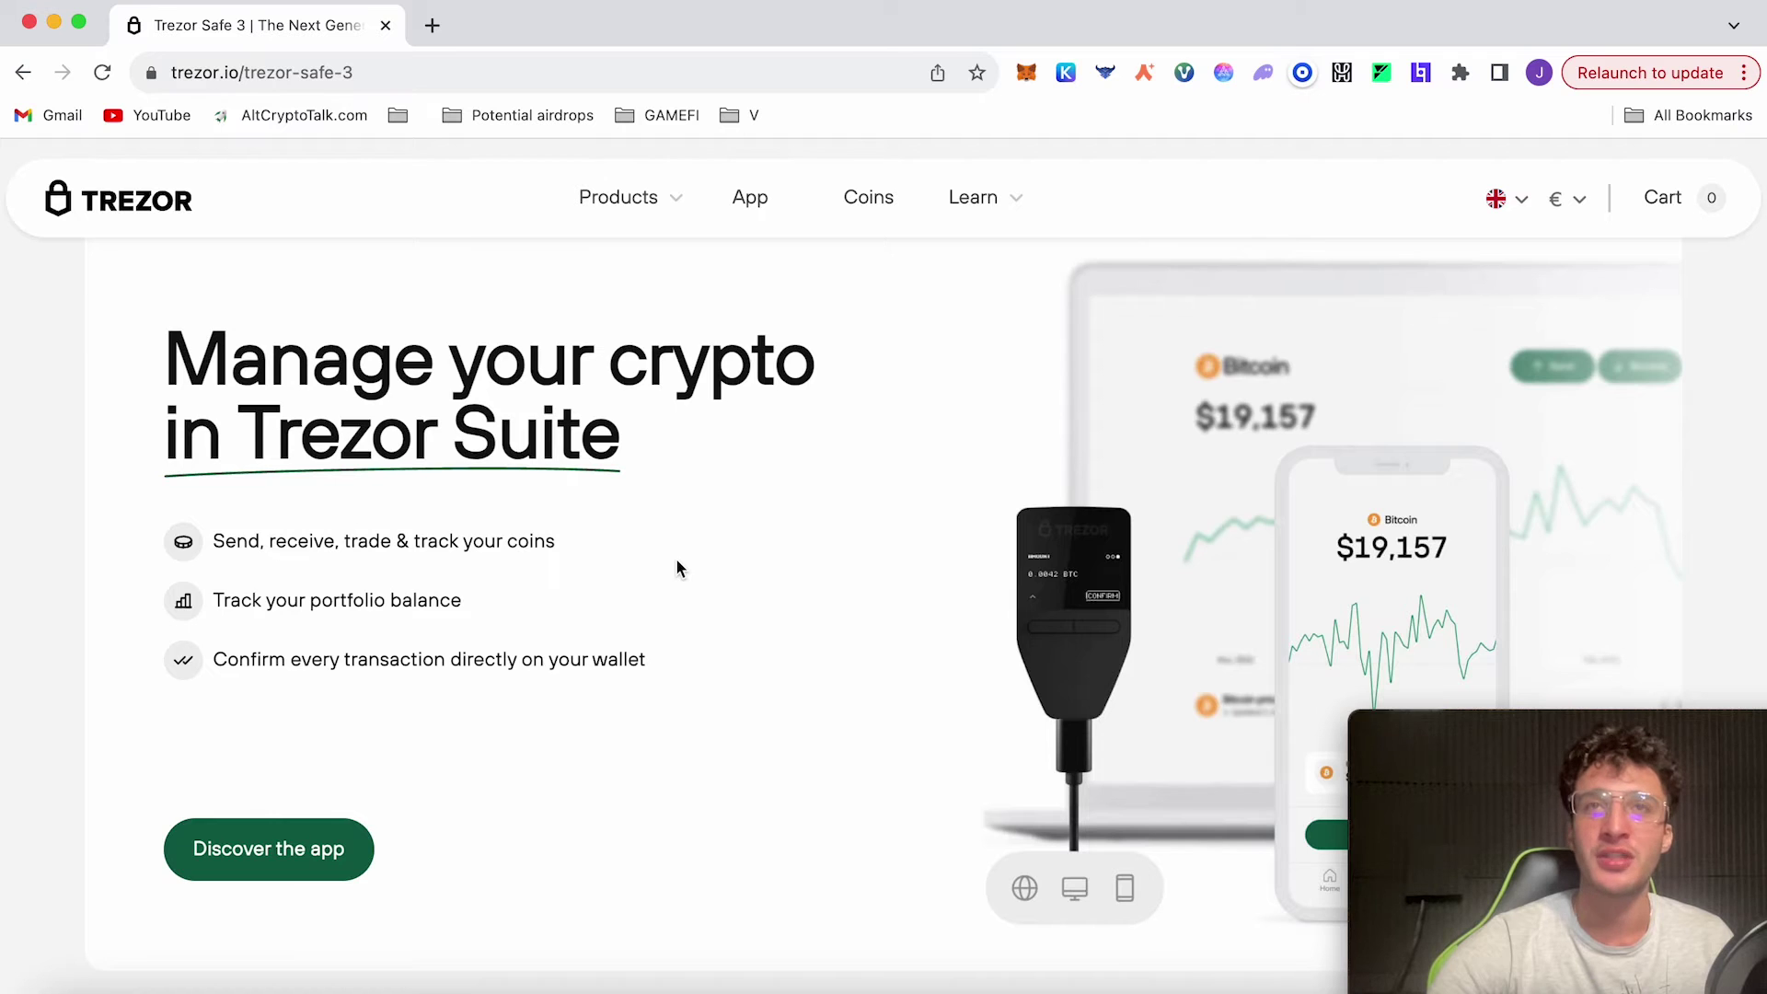
{"action": "scroll", "coordinate": [677, 568], "scroll_direction": "down", "scroll_amount": 5}
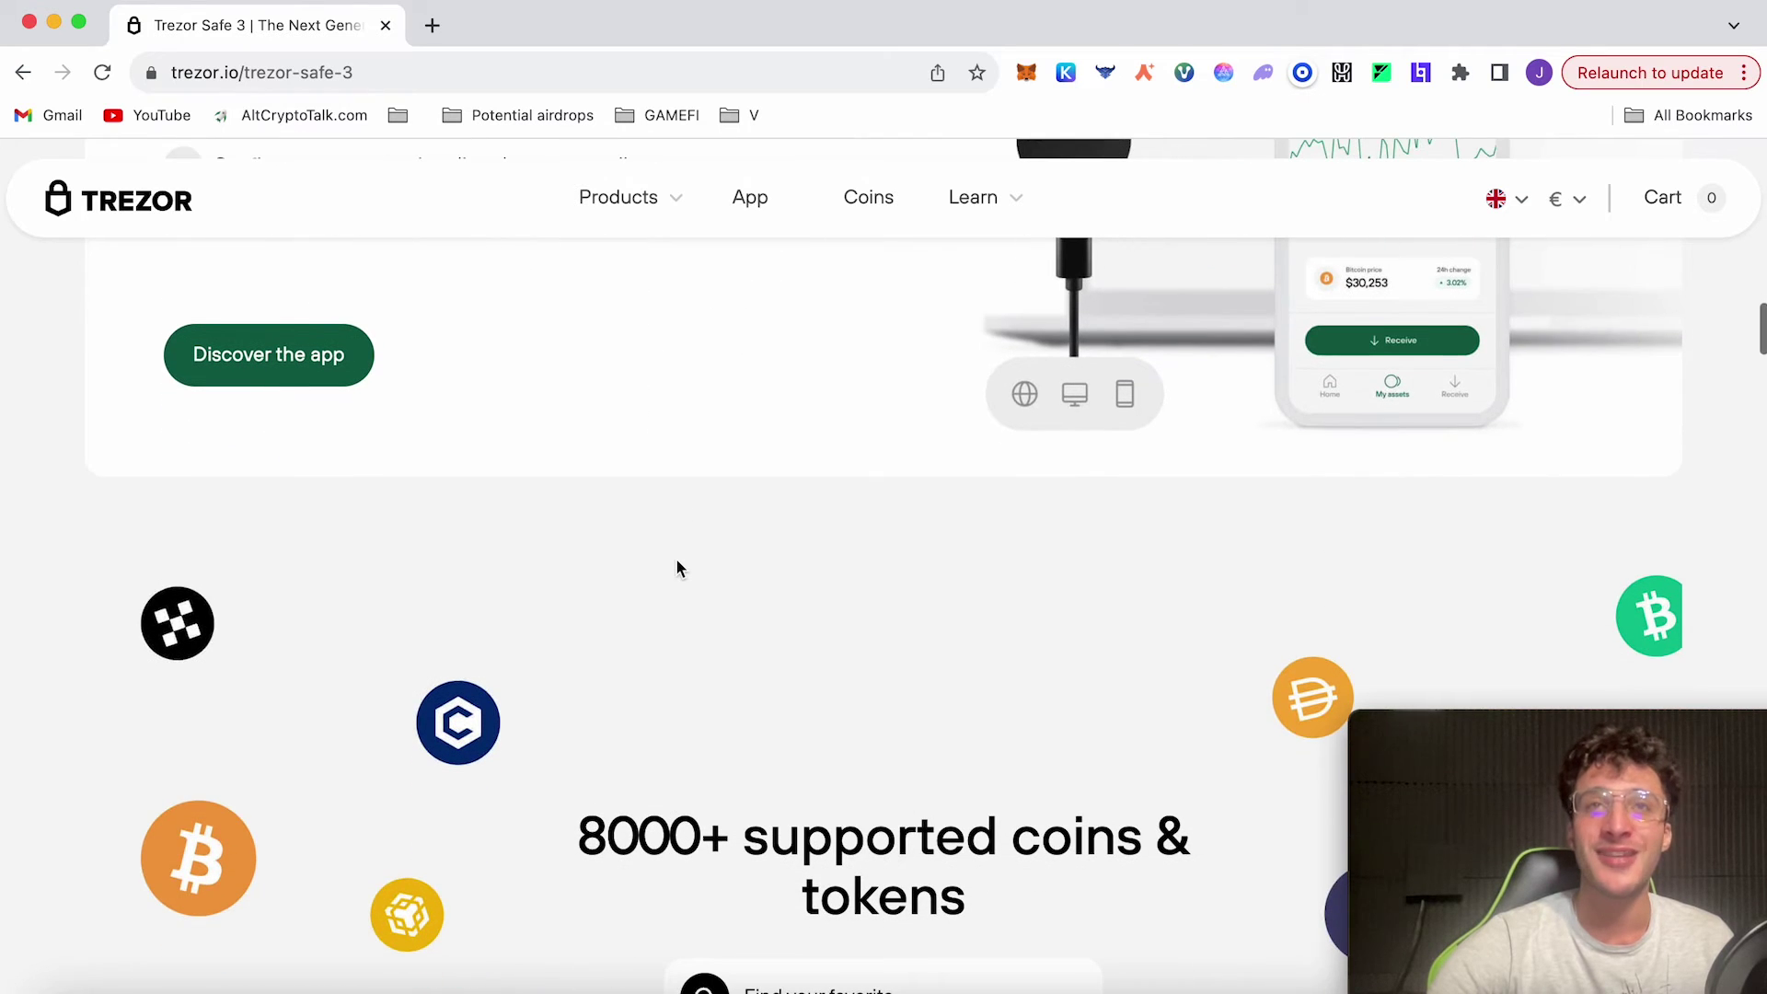
{"action": "scroll", "coordinate": [677, 568], "scroll_direction": "down", "scroll_amount": 1}
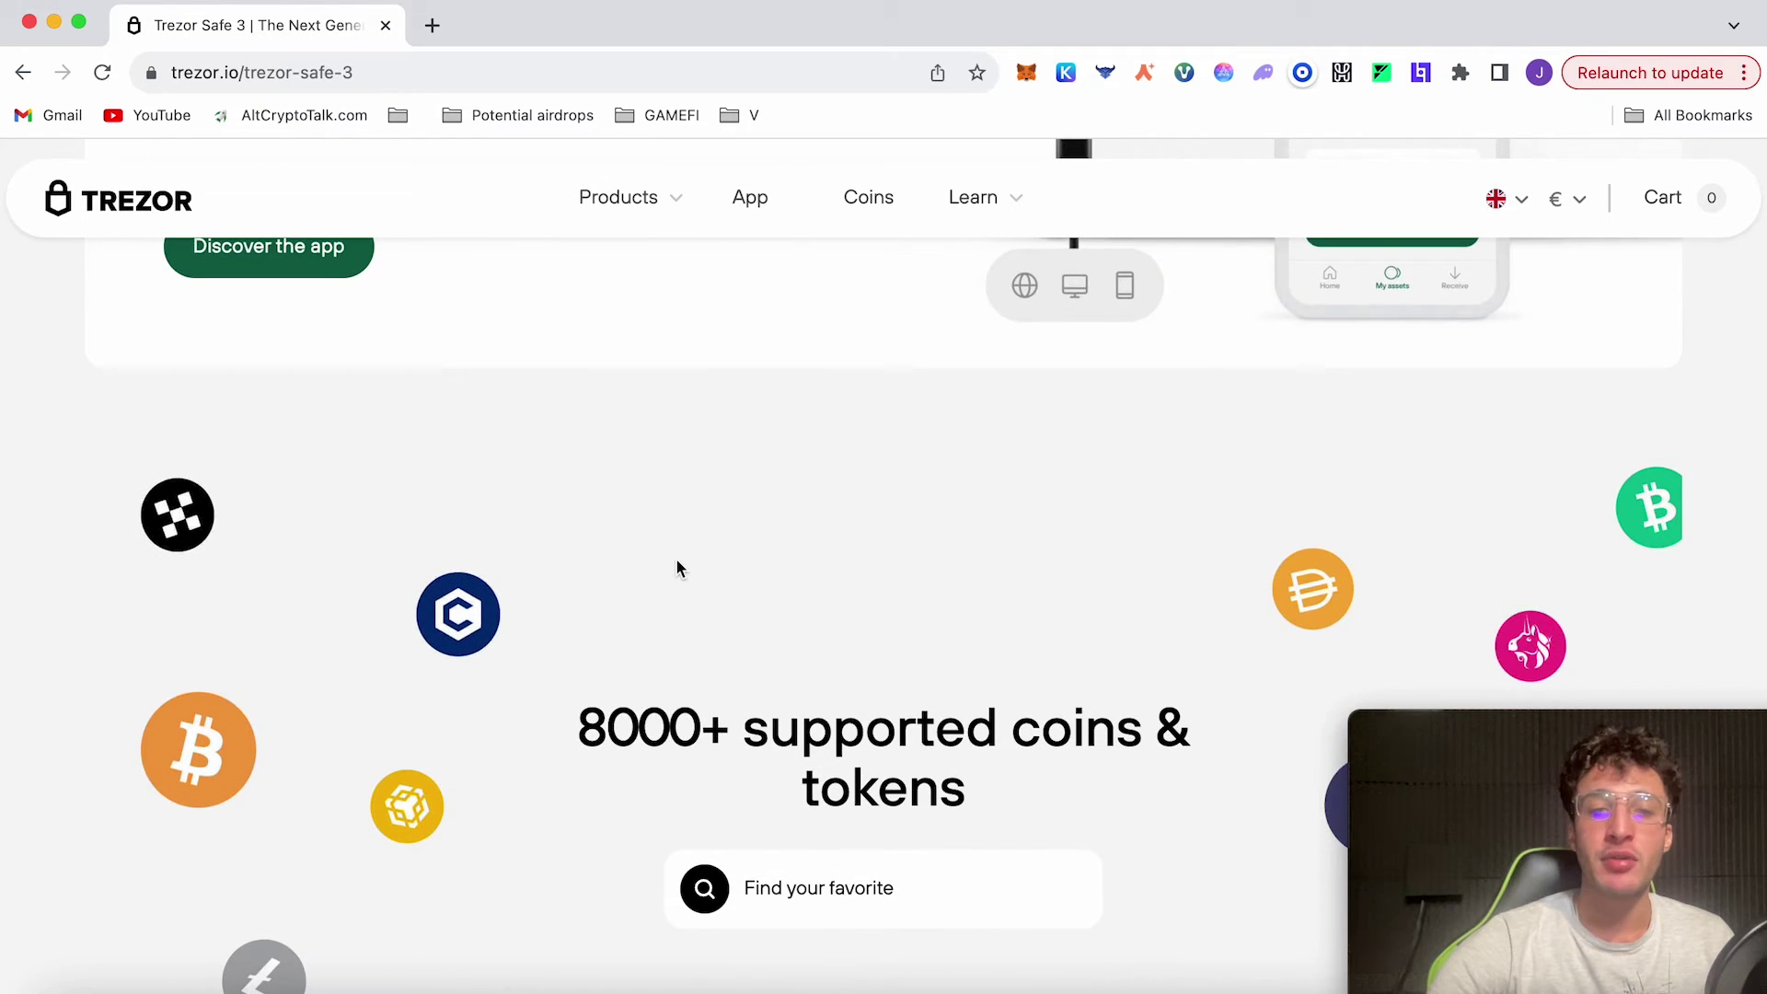
{"action": "scroll", "coordinate": [677, 568], "scroll_direction": "down", "scroll_amount": 2}
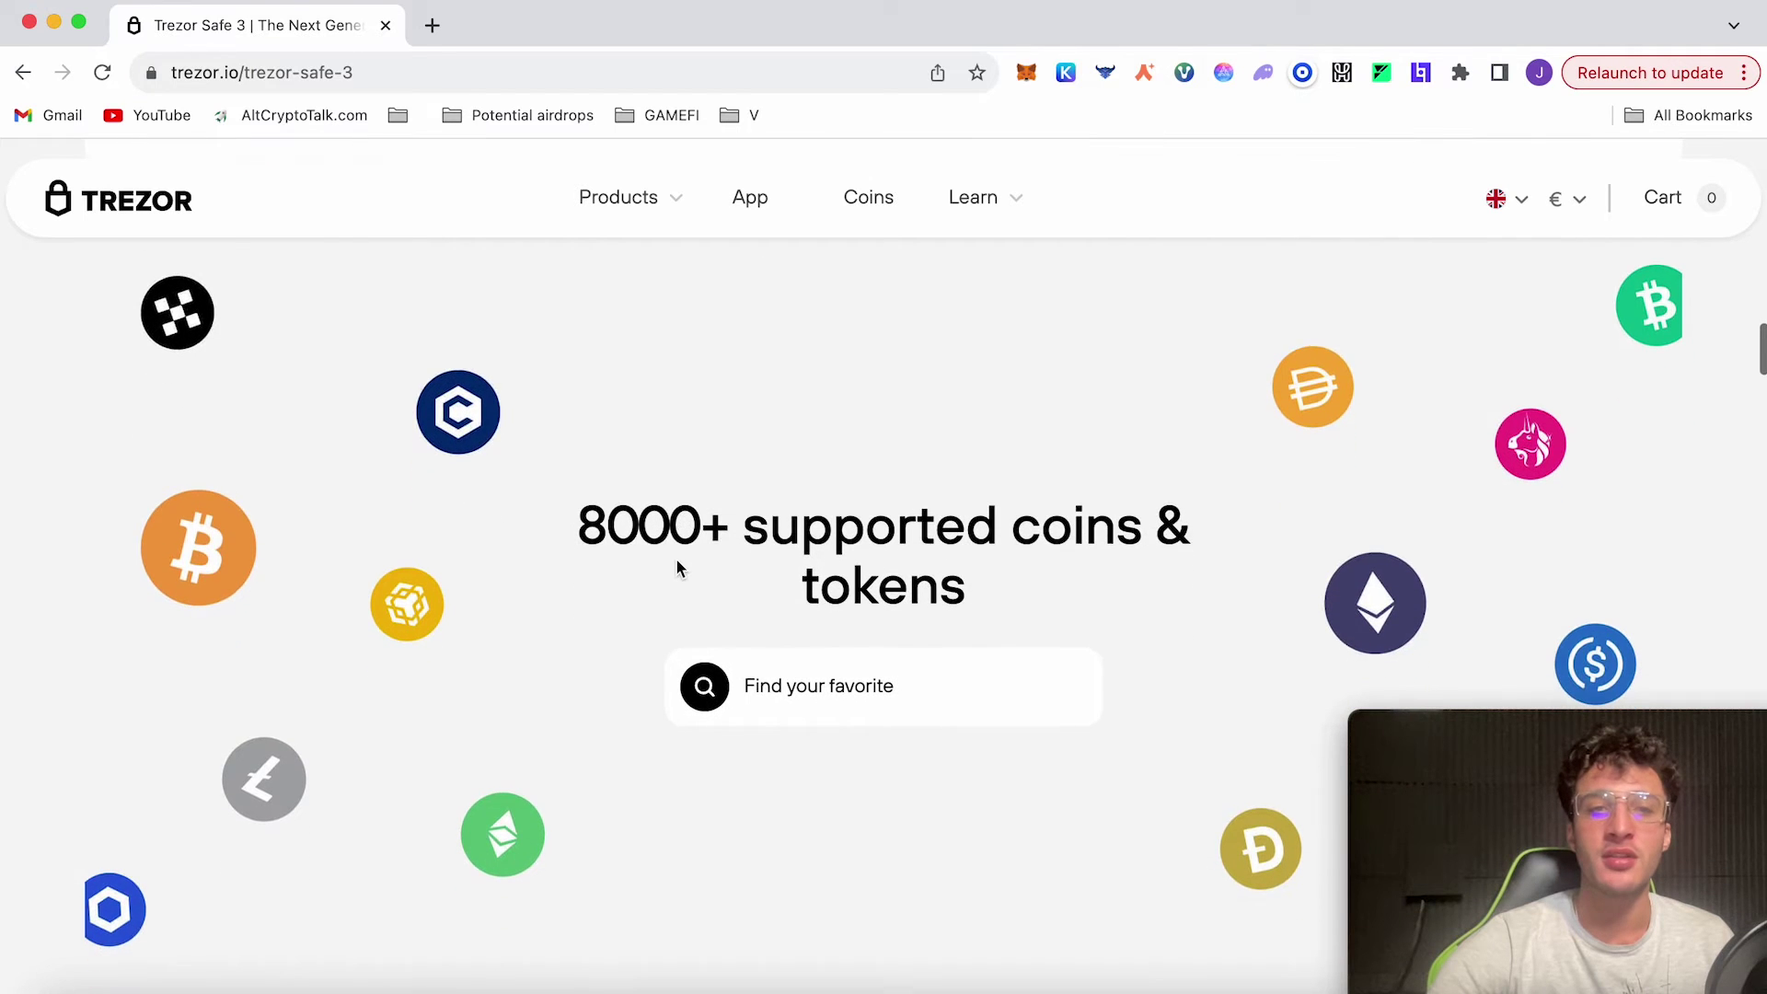
{"action": "scroll", "coordinate": [677, 568], "scroll_direction": "down", "scroll_amount": 1}
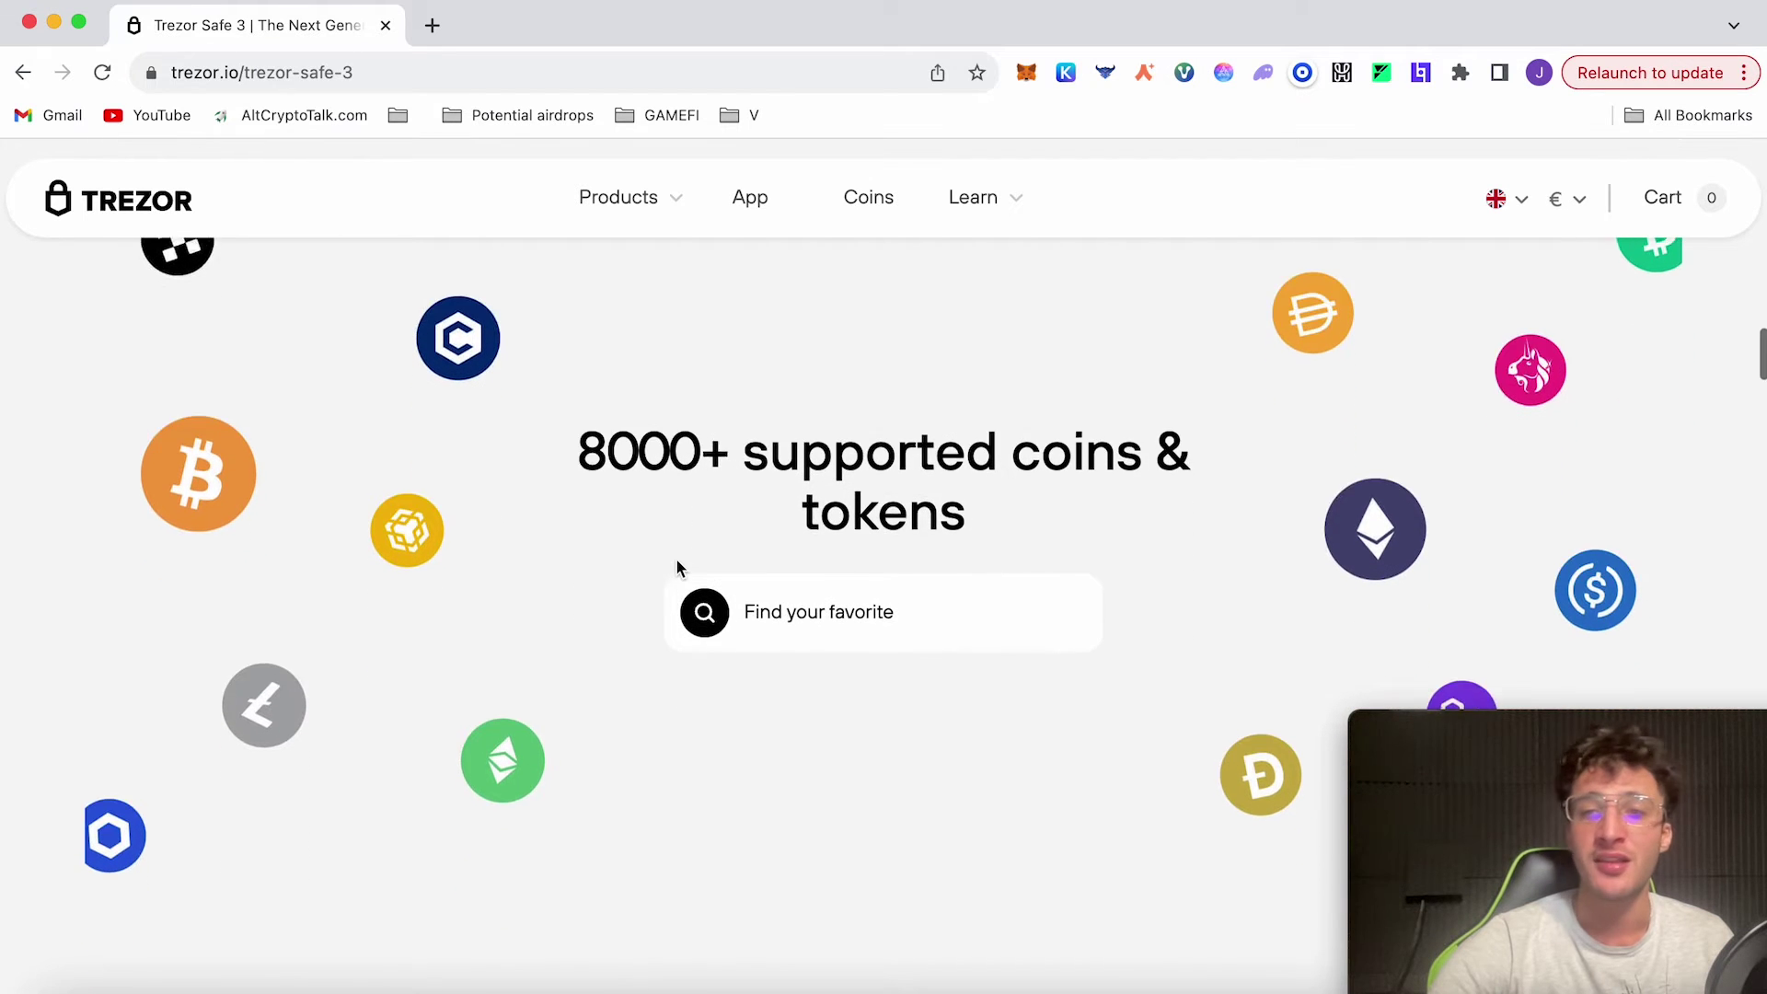
{"action": "scroll", "coordinate": [677, 563], "scroll_direction": "down", "scroll_amount": 2}
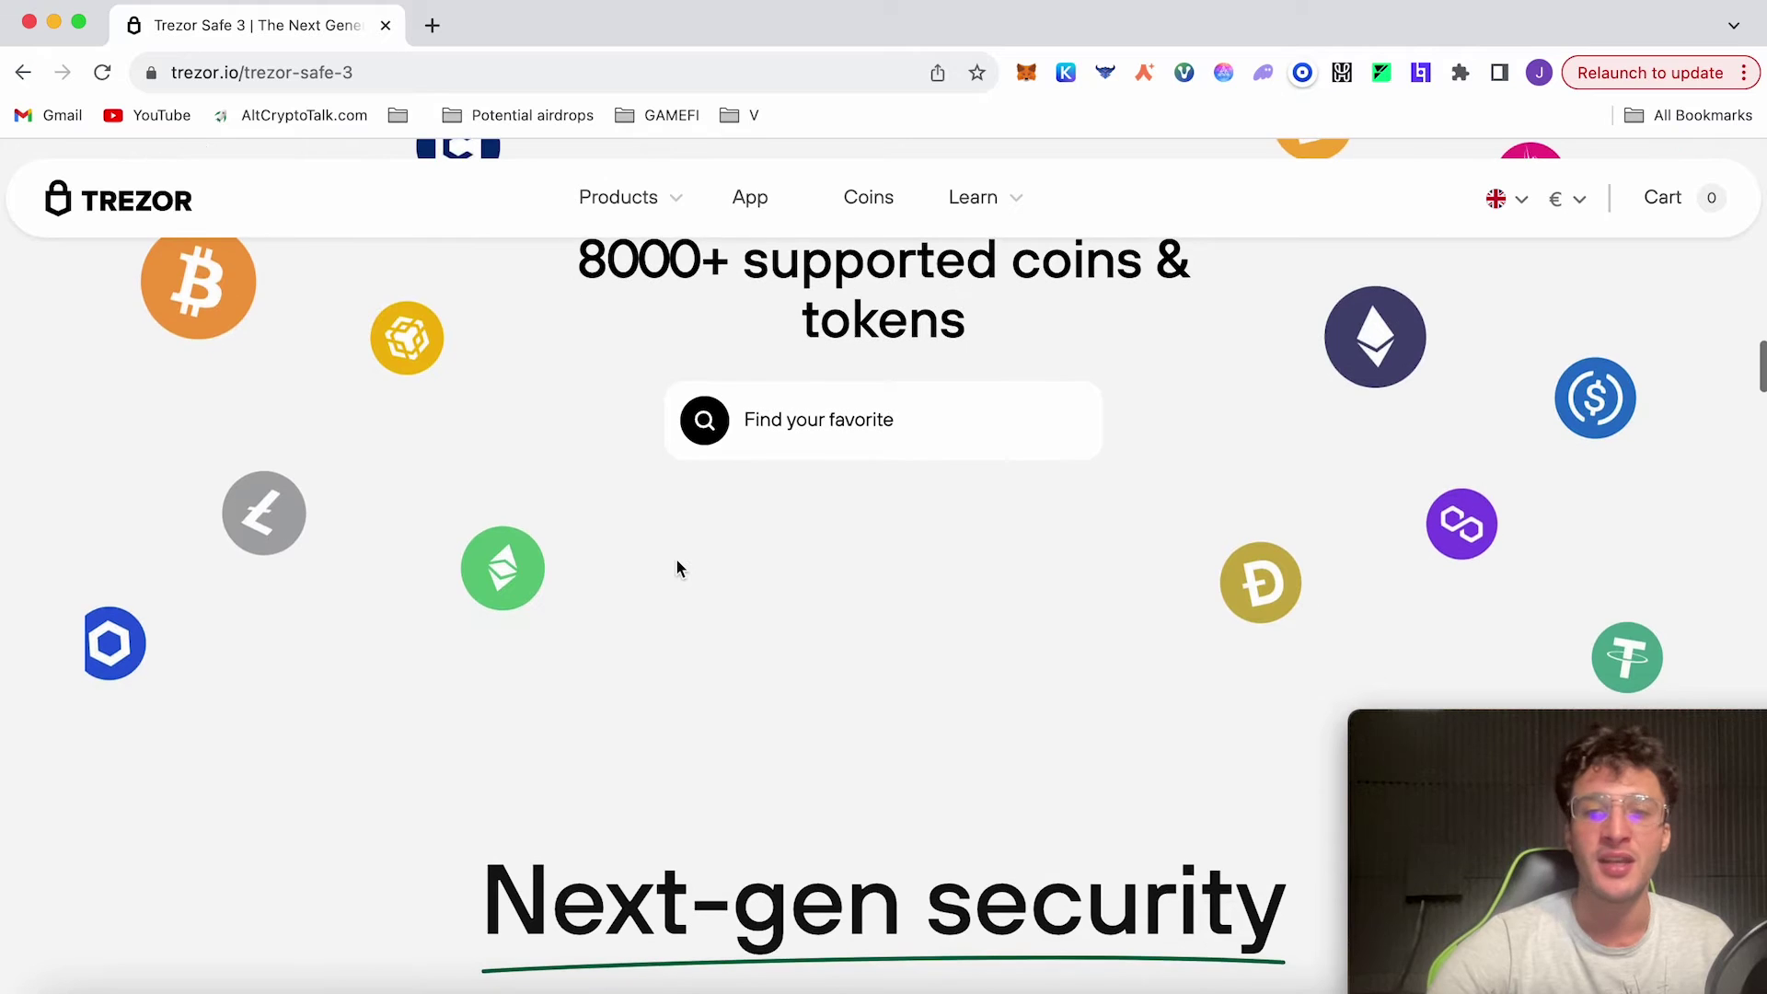
{"action": "scroll", "coordinate": [677, 568], "scroll_direction": "down", "scroll_amount": 4}
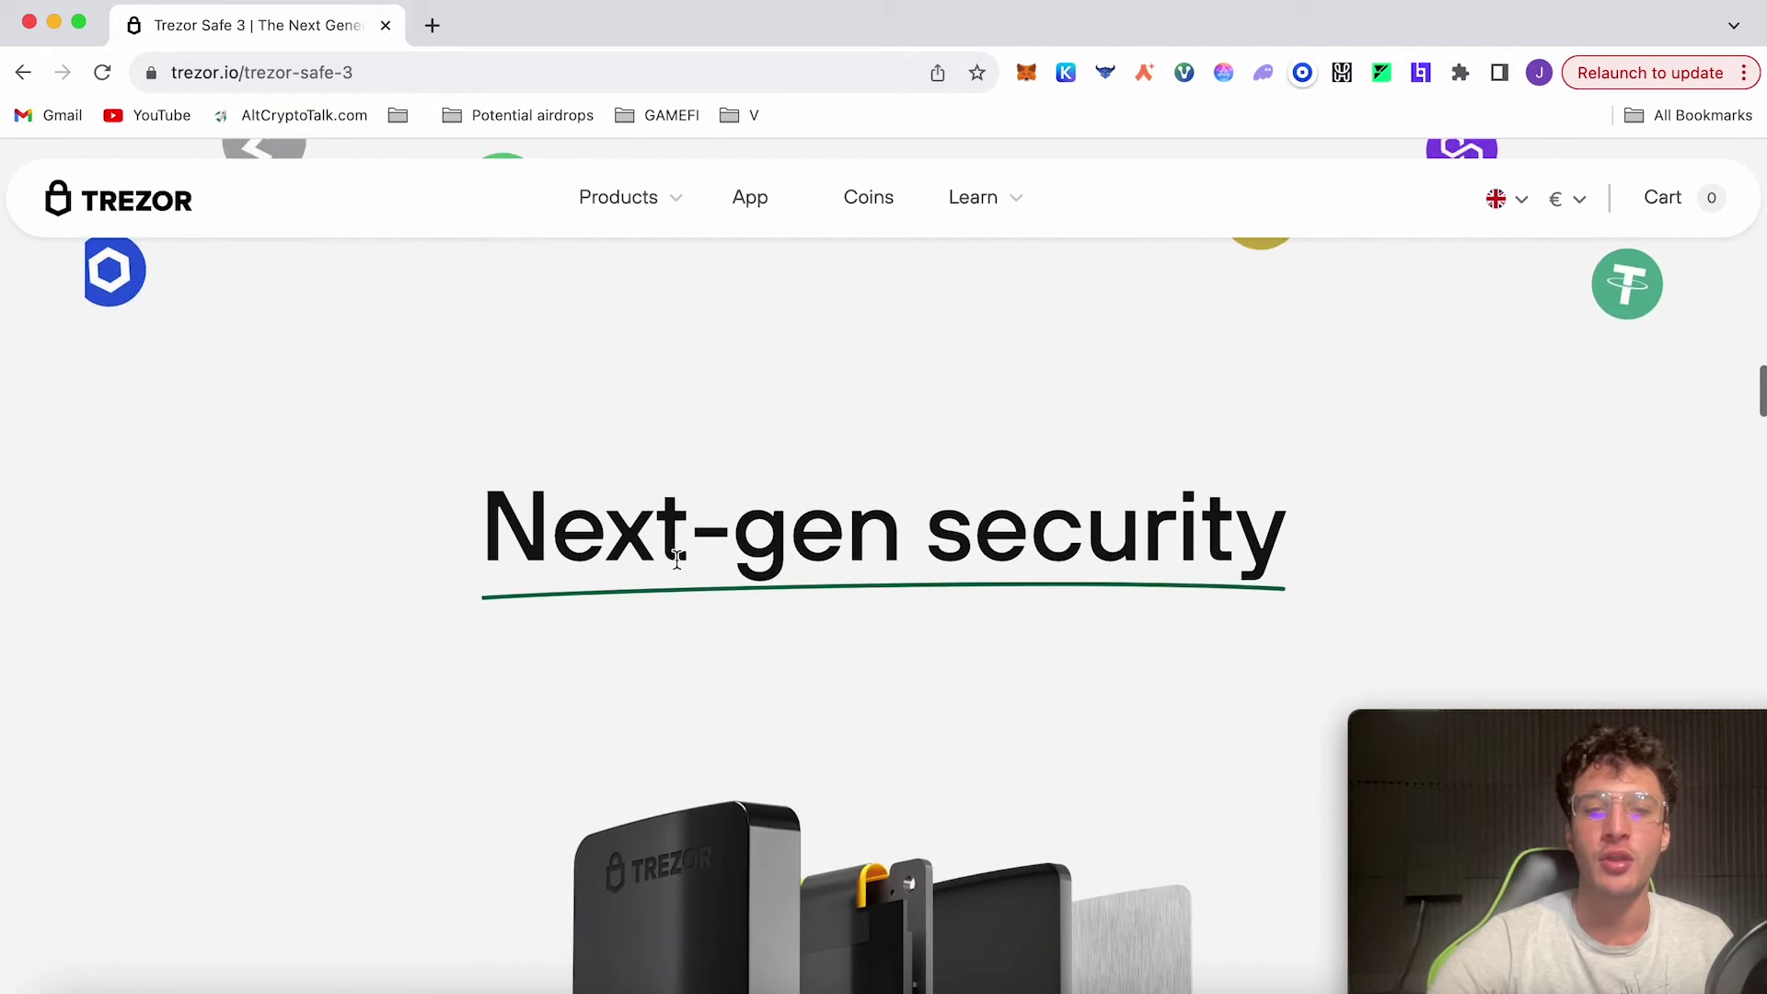
{"action": "scroll", "coordinate": [675, 557], "scroll_direction": "down", "scroll_amount": 2}
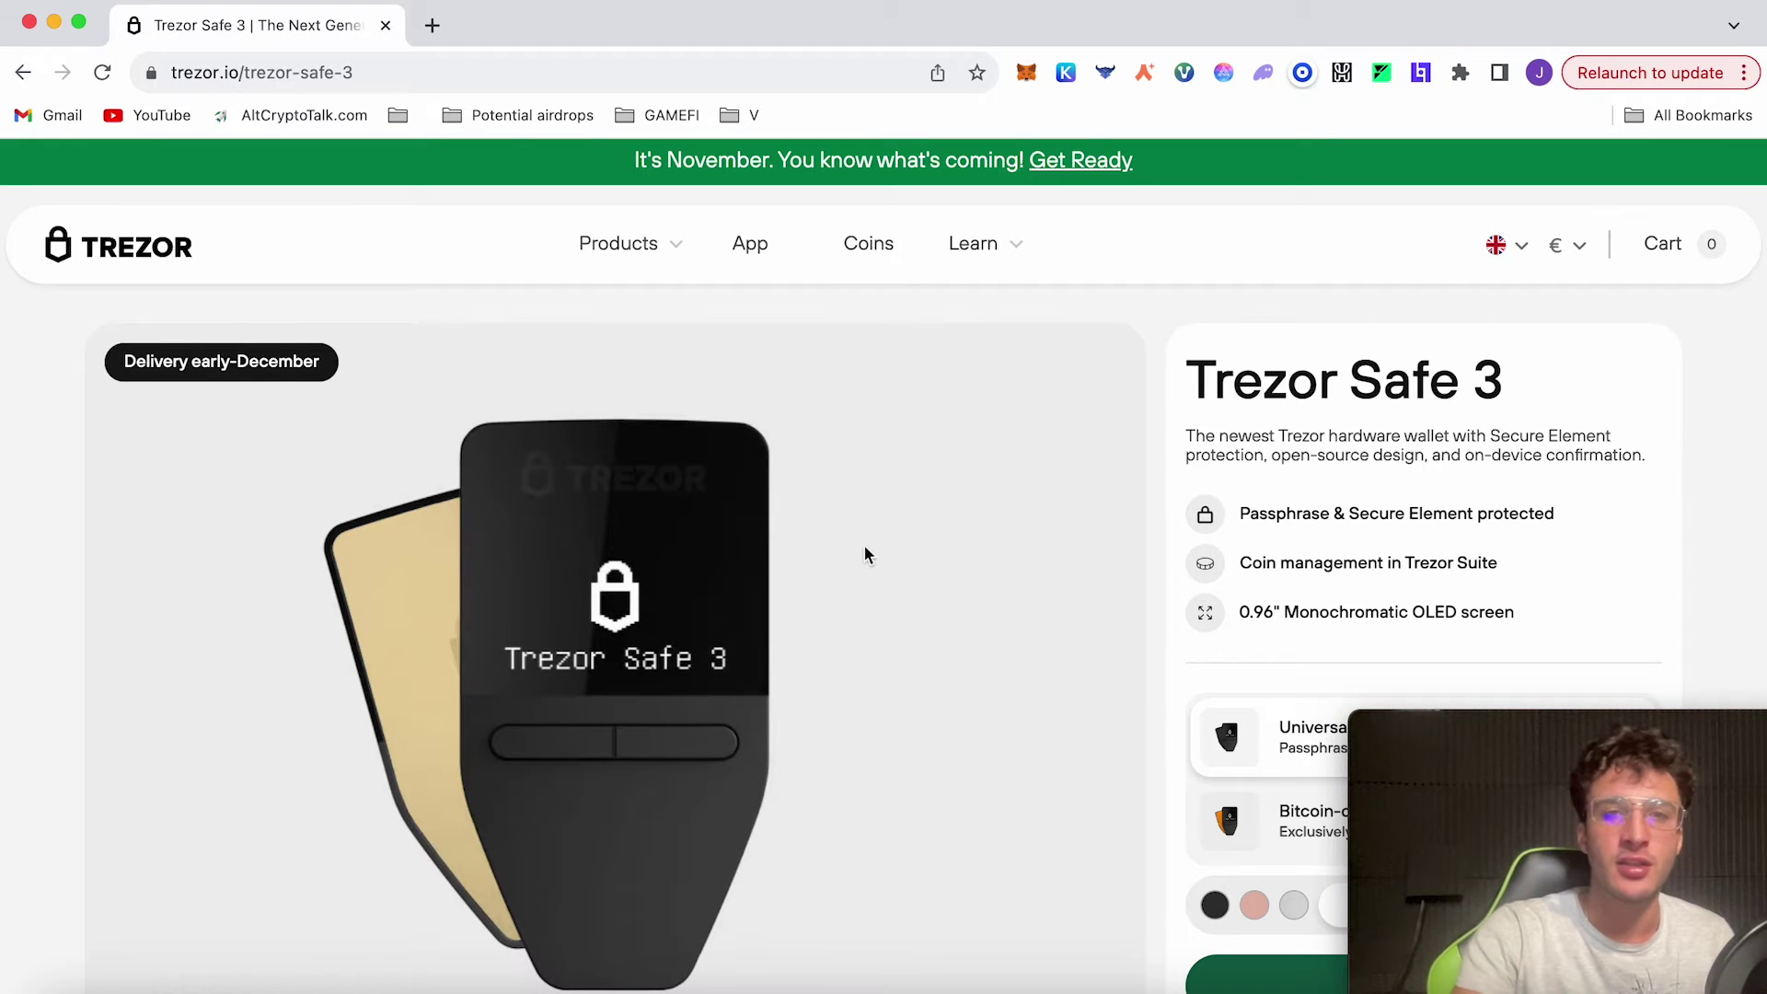
Download the Trezor-Suite-23.11.3-mac-arm64.dmg desktop installer and confirm the download shows Done
{"action": "left_click", "coordinate": [756, 263]}
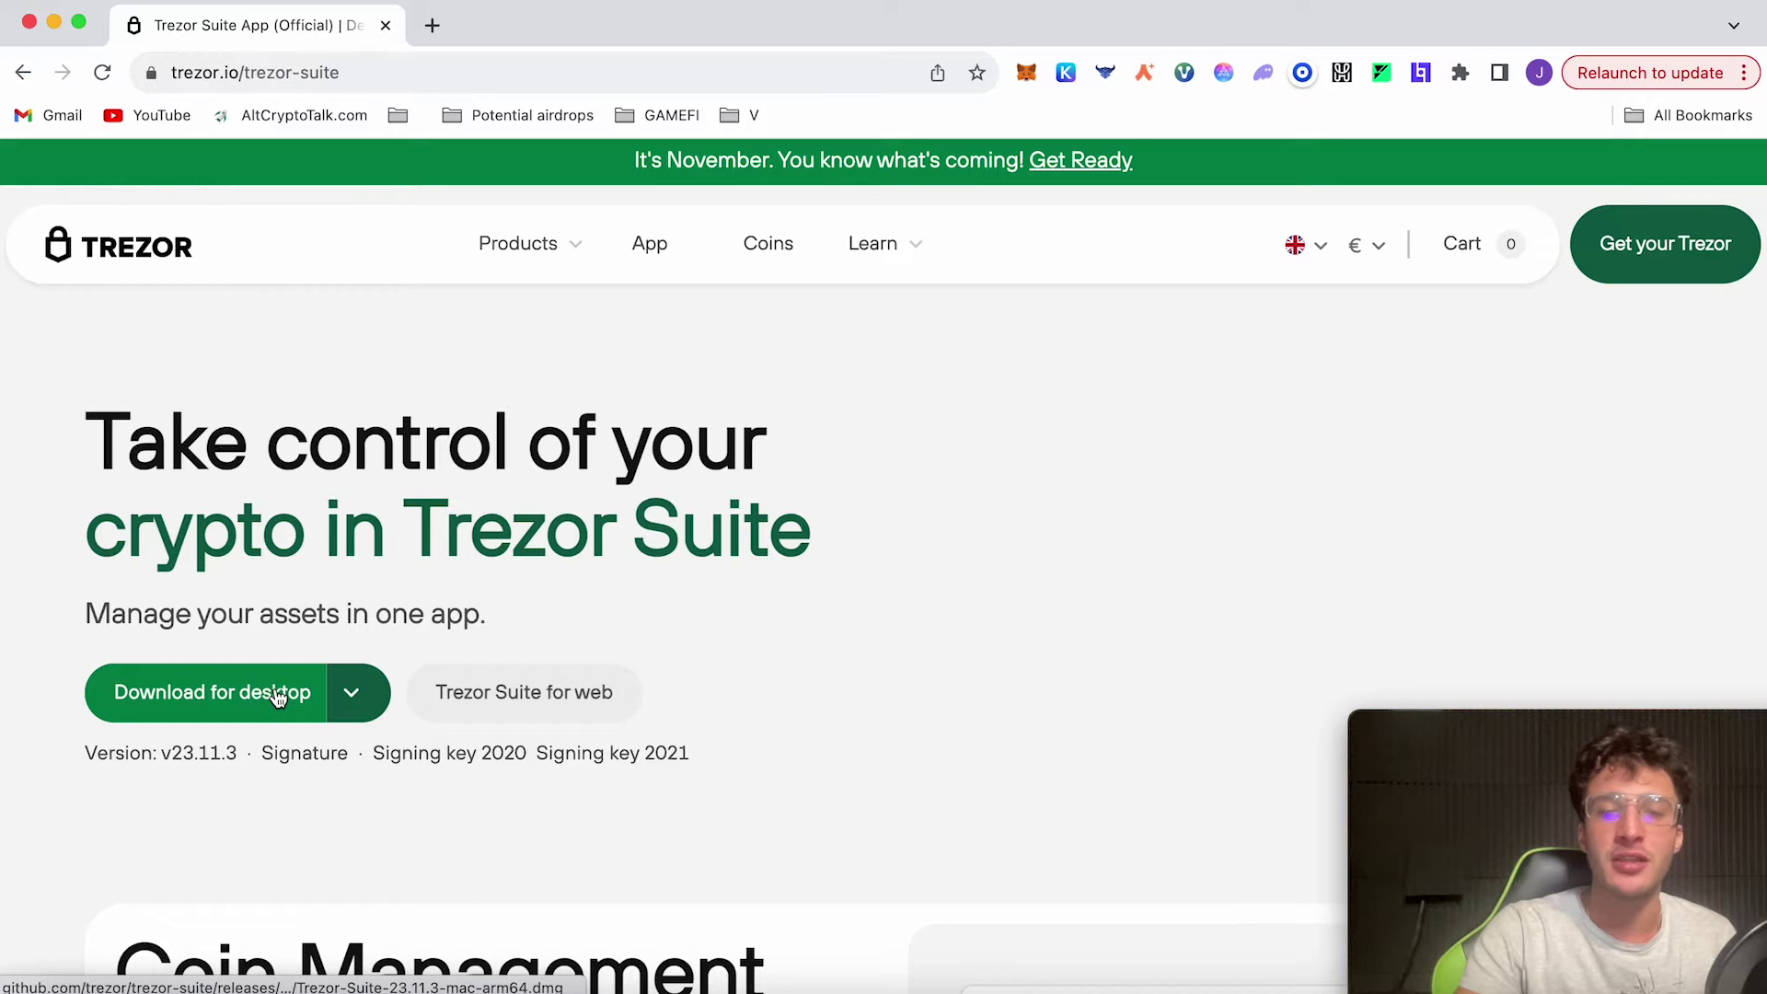
{"action": "left_click", "coordinate": [350, 696]}
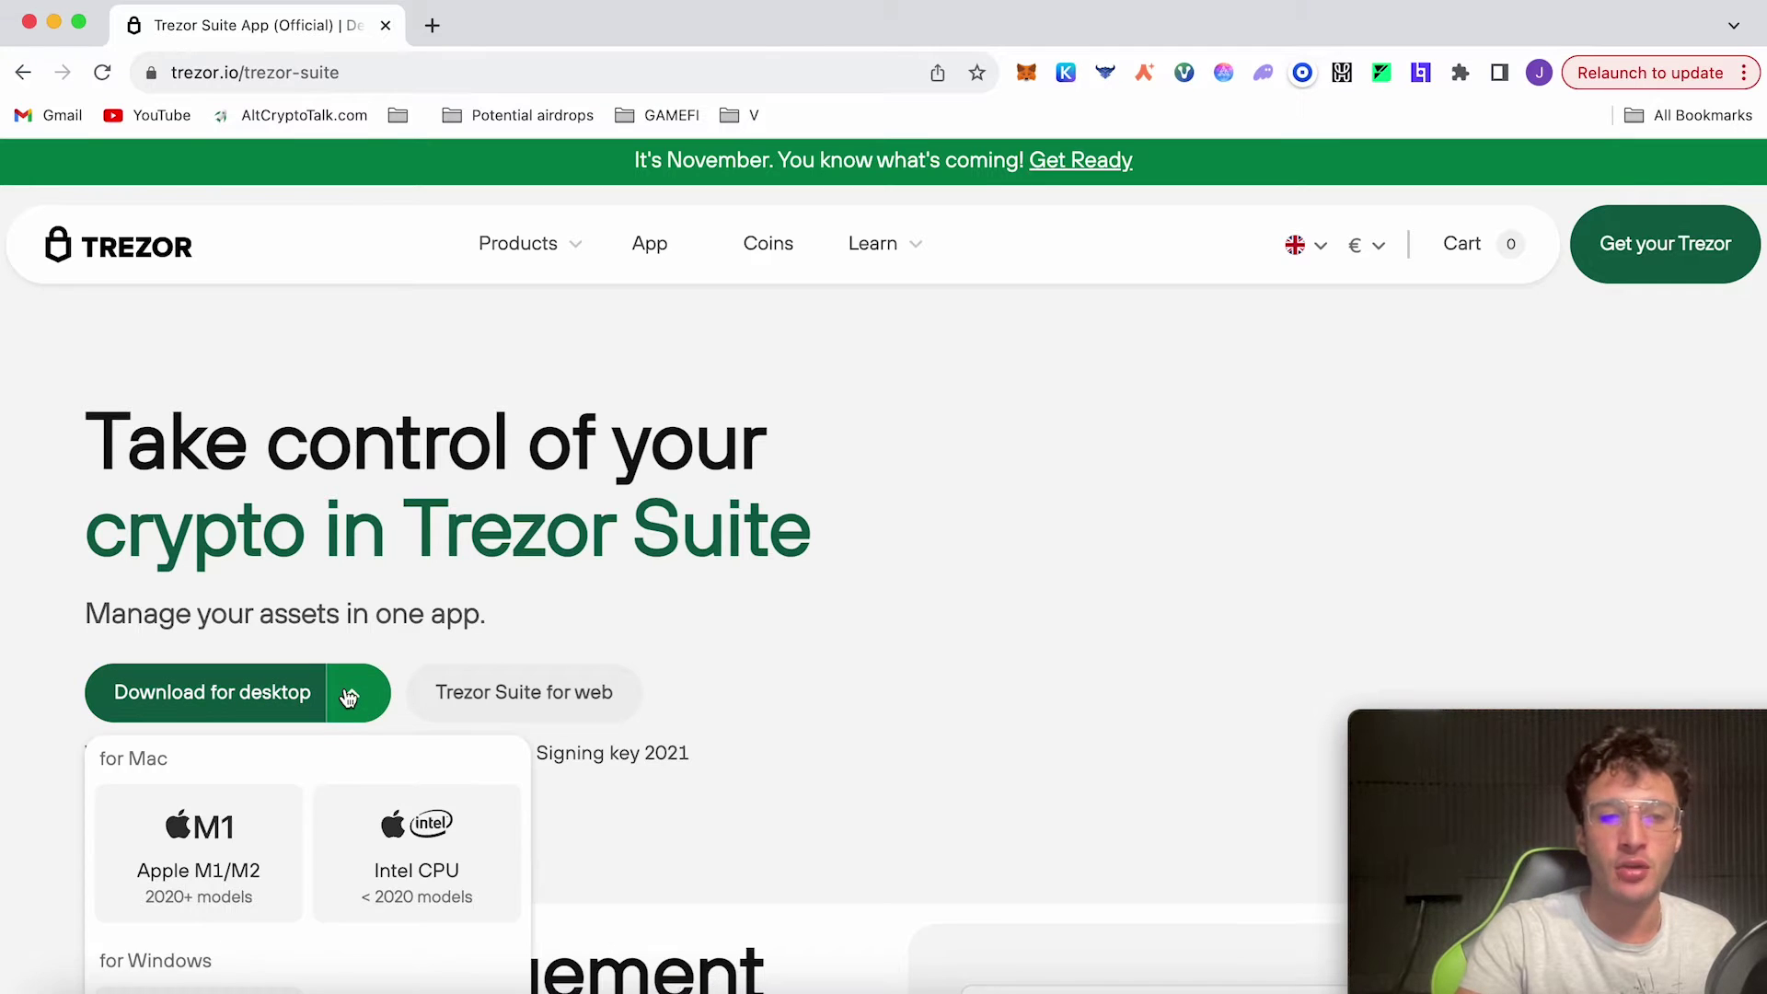
{"action": "scroll", "coordinate": [350, 696], "scroll_direction": "down", "scroll_amount": 2}
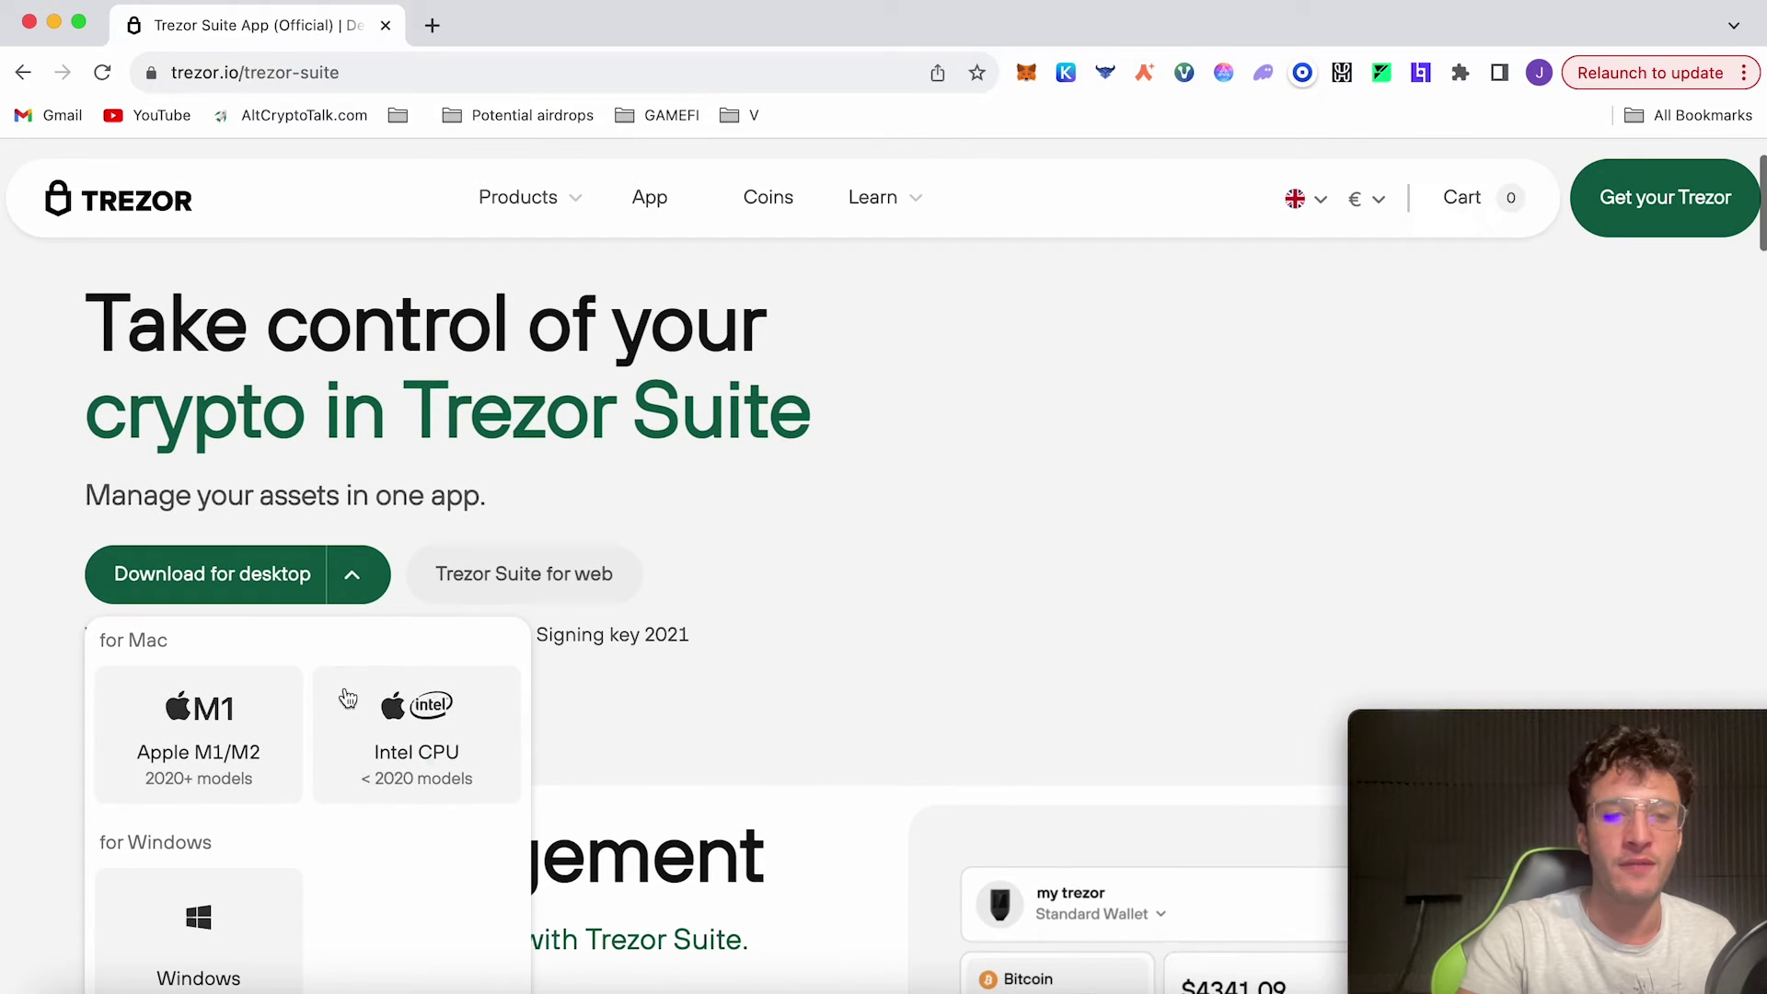
{"action": "left_click", "coordinate": [245, 598]}
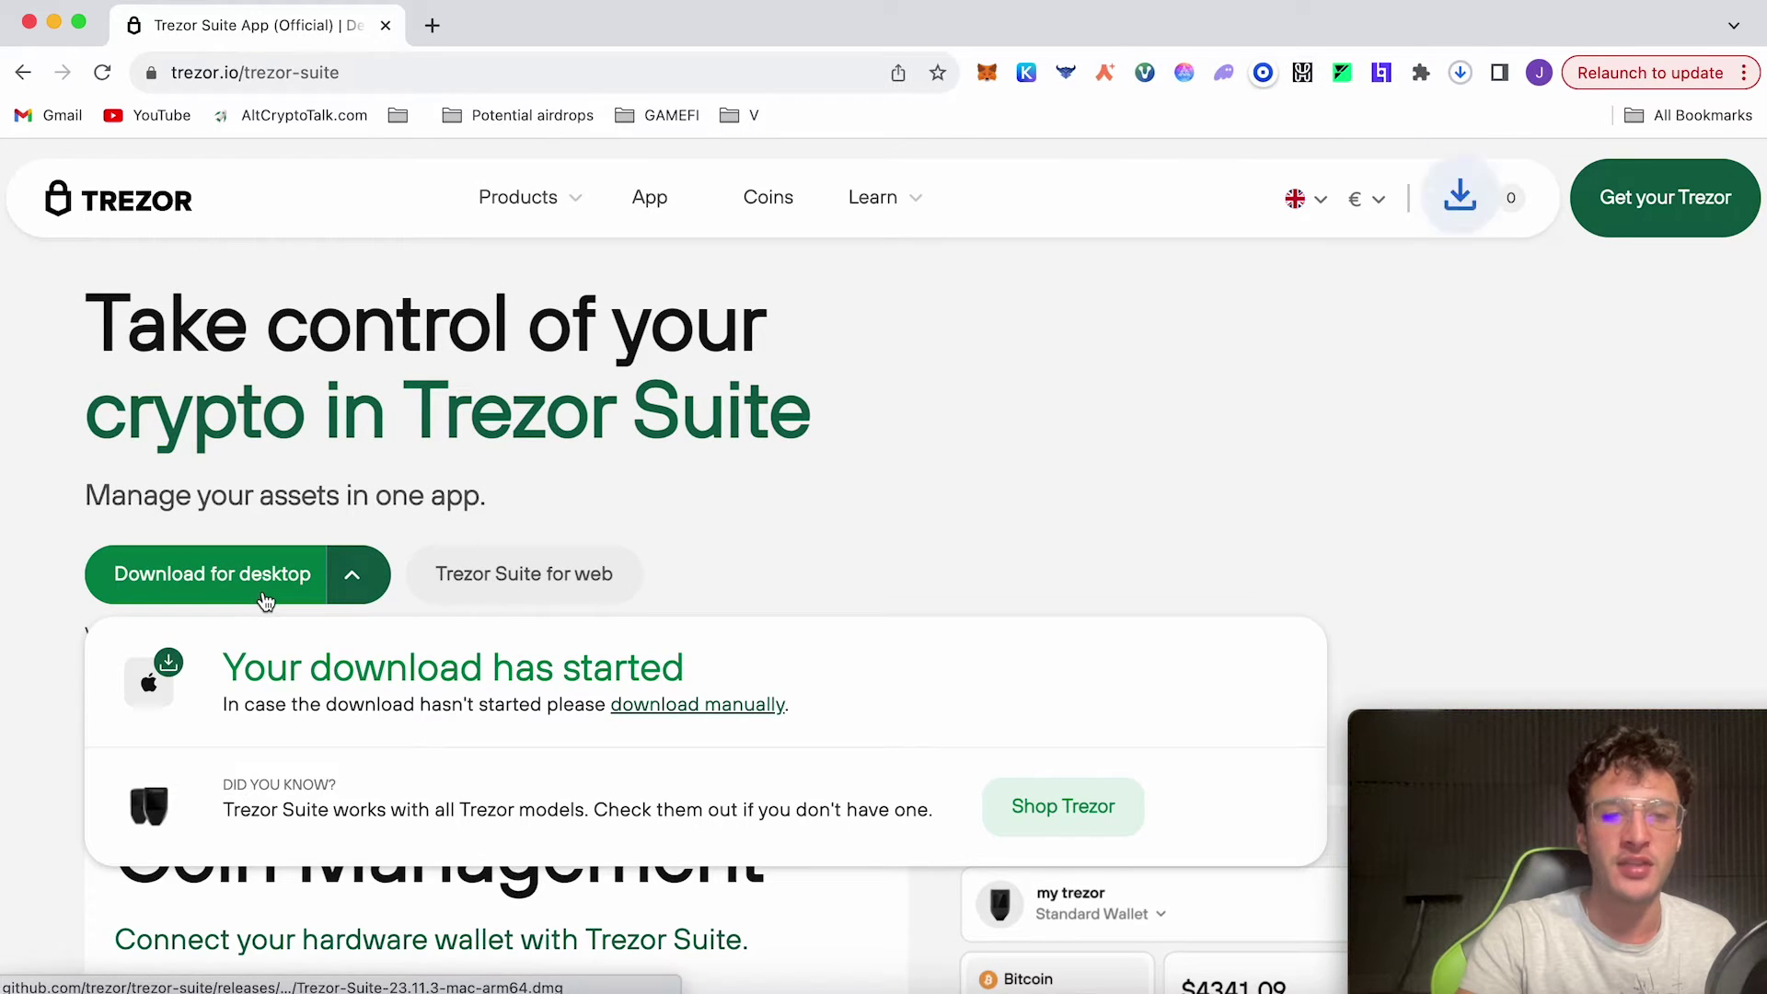
{"action": "left_click", "coordinate": [1458, 74]}
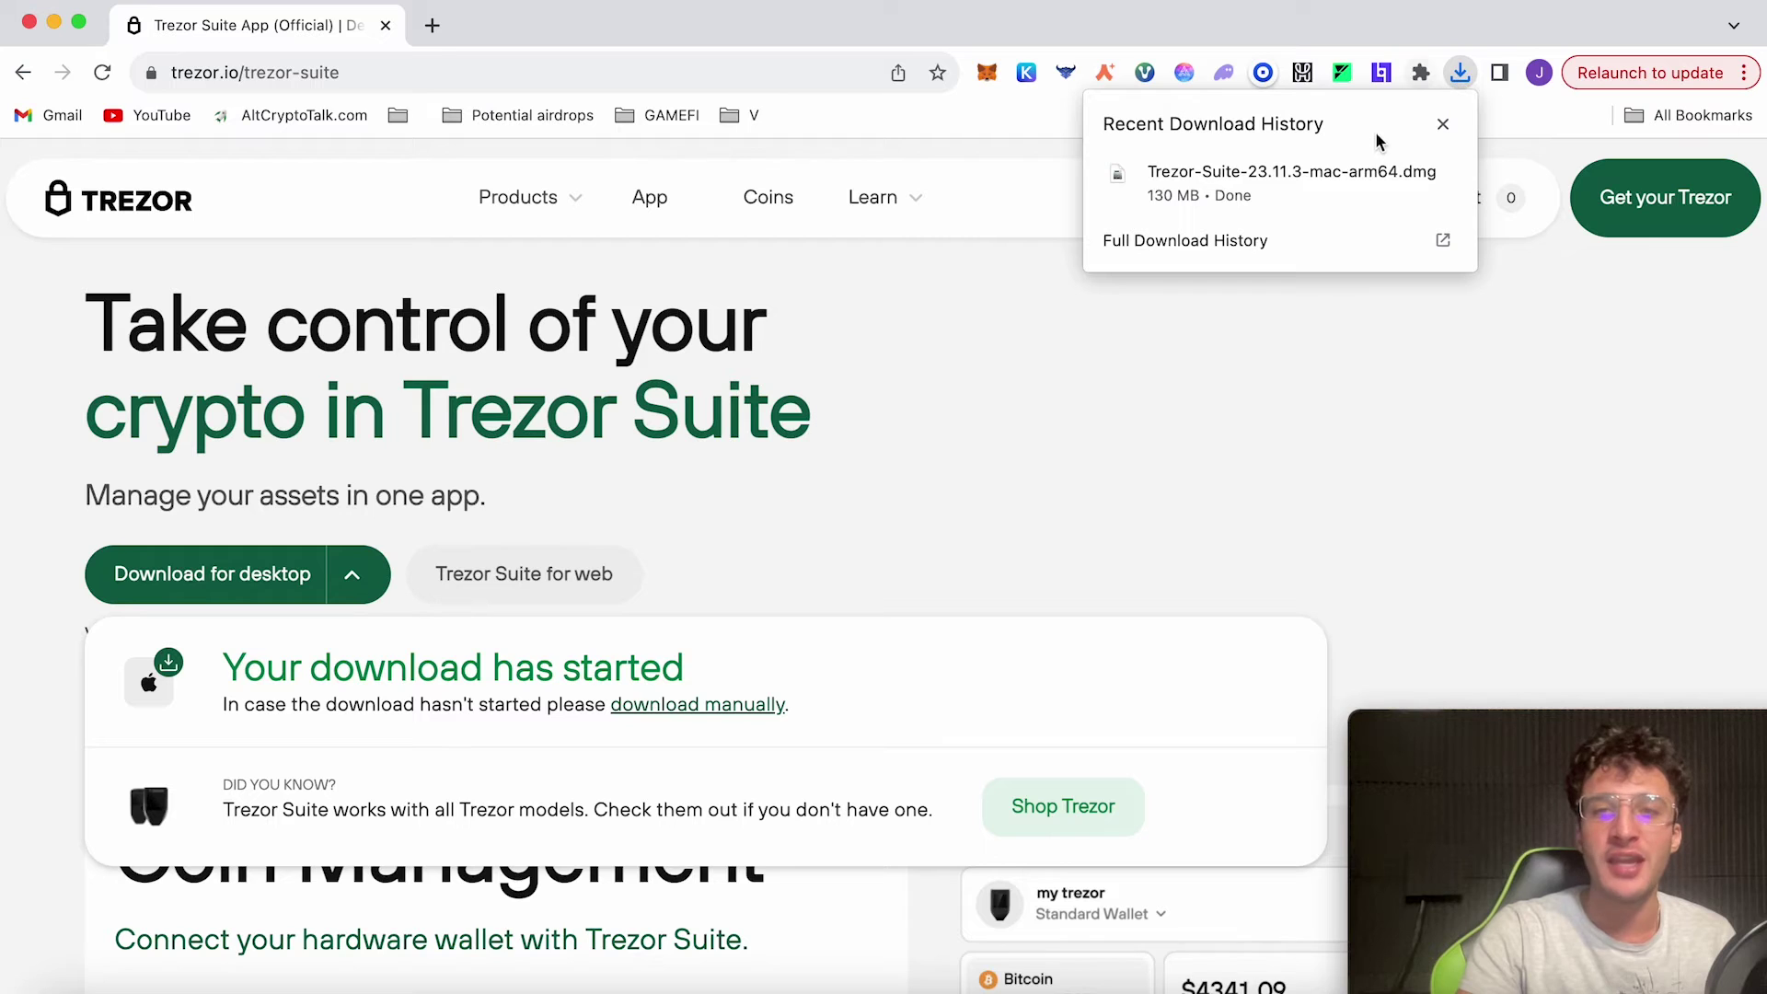
{"action": "mouse_move", "coordinate": [1350, 169]}
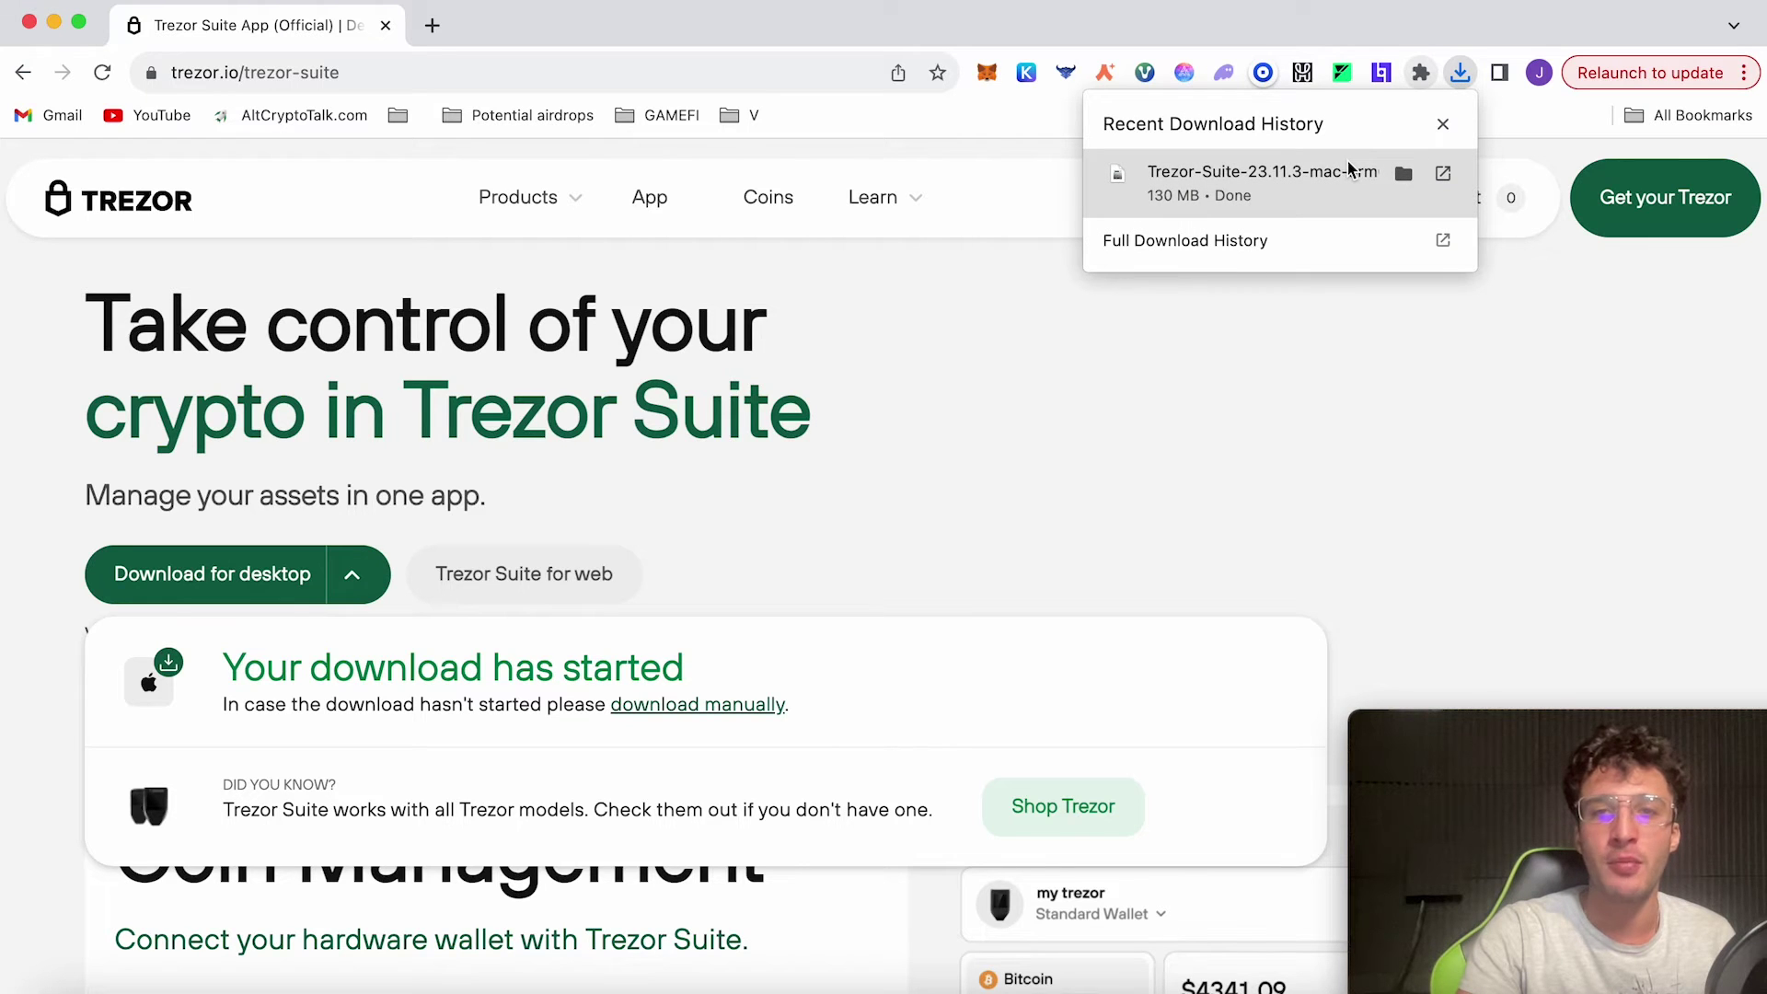
Open the Trezor Suite .dmg, copy the app into Applications, and launch it from there
{"action": "left_click", "coordinate": [1207, 196]}
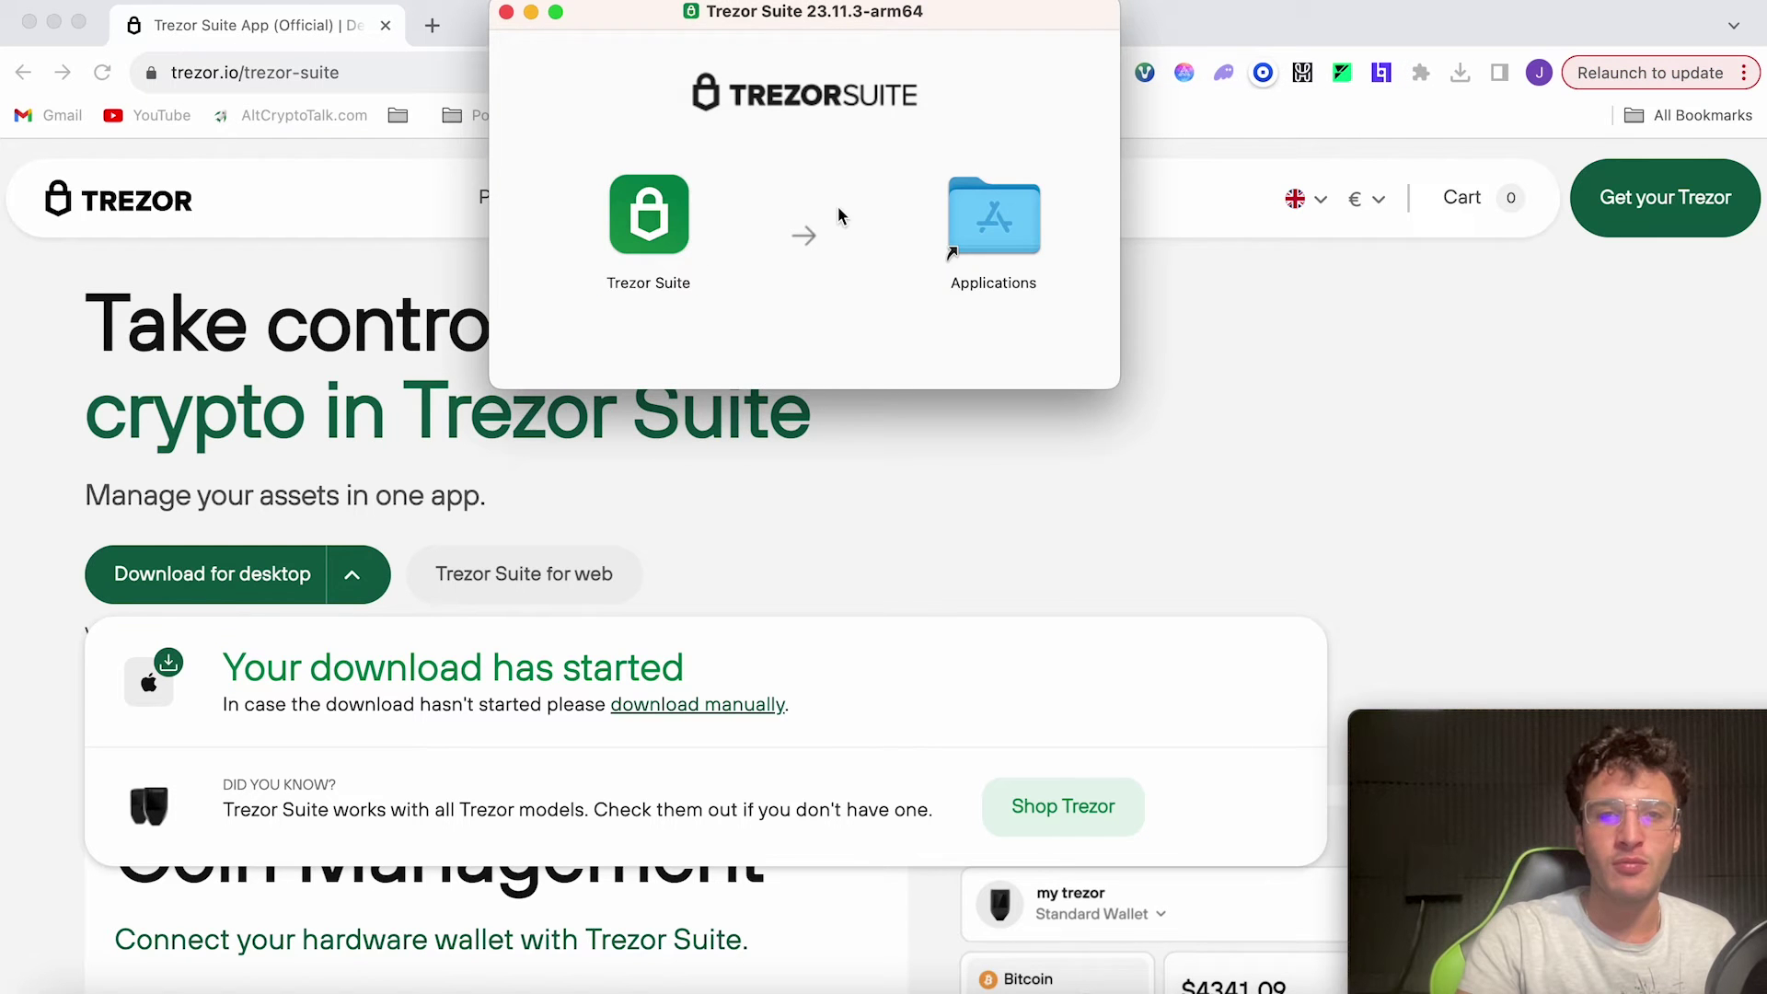
{"action": "left_click_drag", "start_coordinate": [819, 37], "coordinate": [820, 240]}
{"action": "left_click_drag", "start_coordinate": [670, 455], "coordinate": [968, 445]}
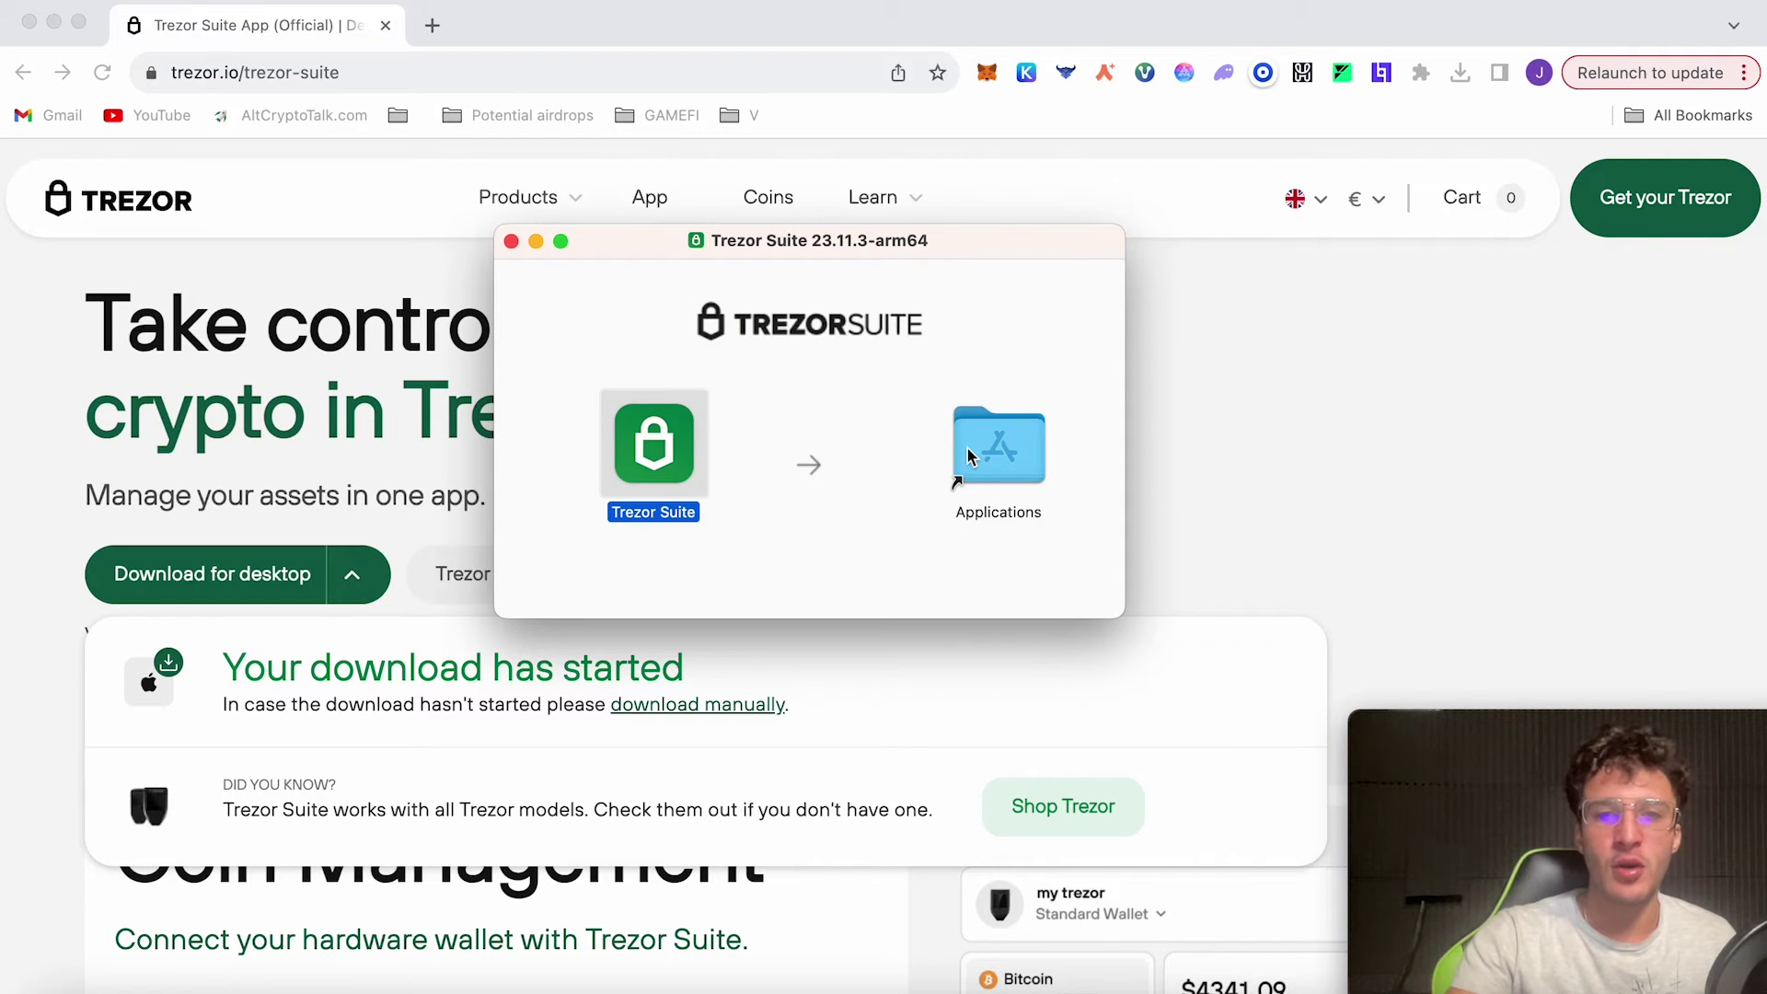
{"action": "double_click", "coordinate": [968, 449]}
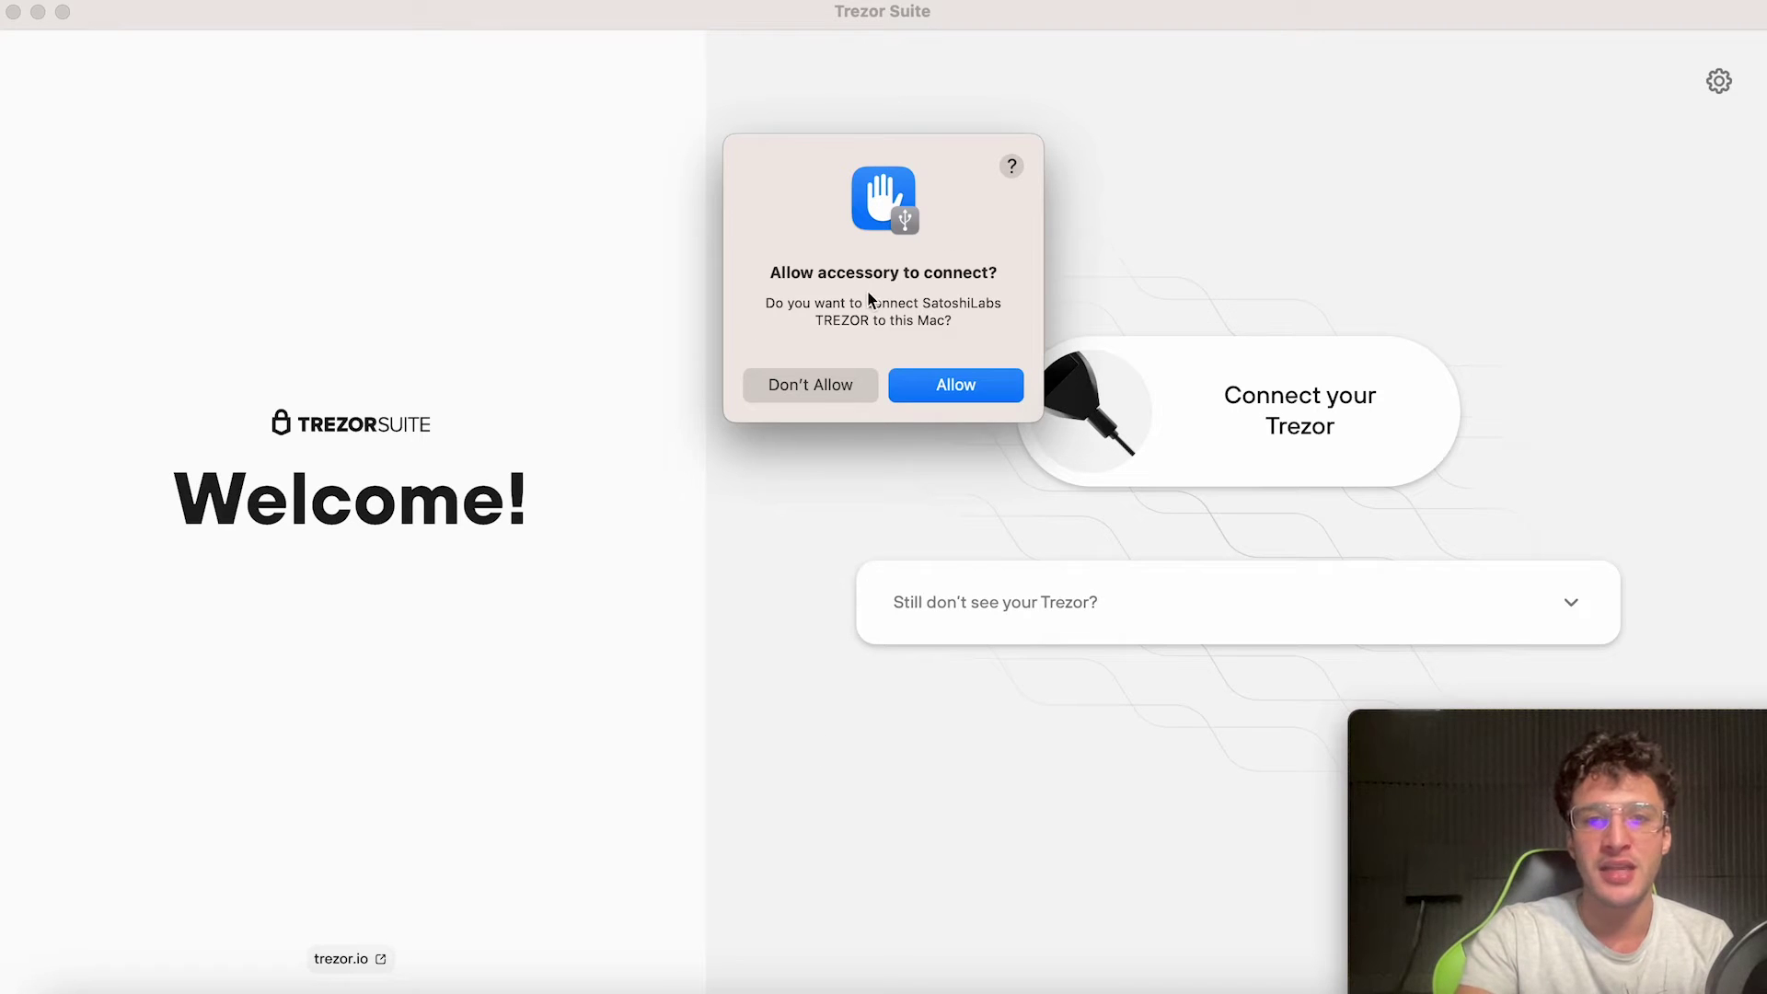
Allow the Trezor to connect to the Mac and accept anonymous data collection
{"action": "left_click", "coordinate": [932, 386]}
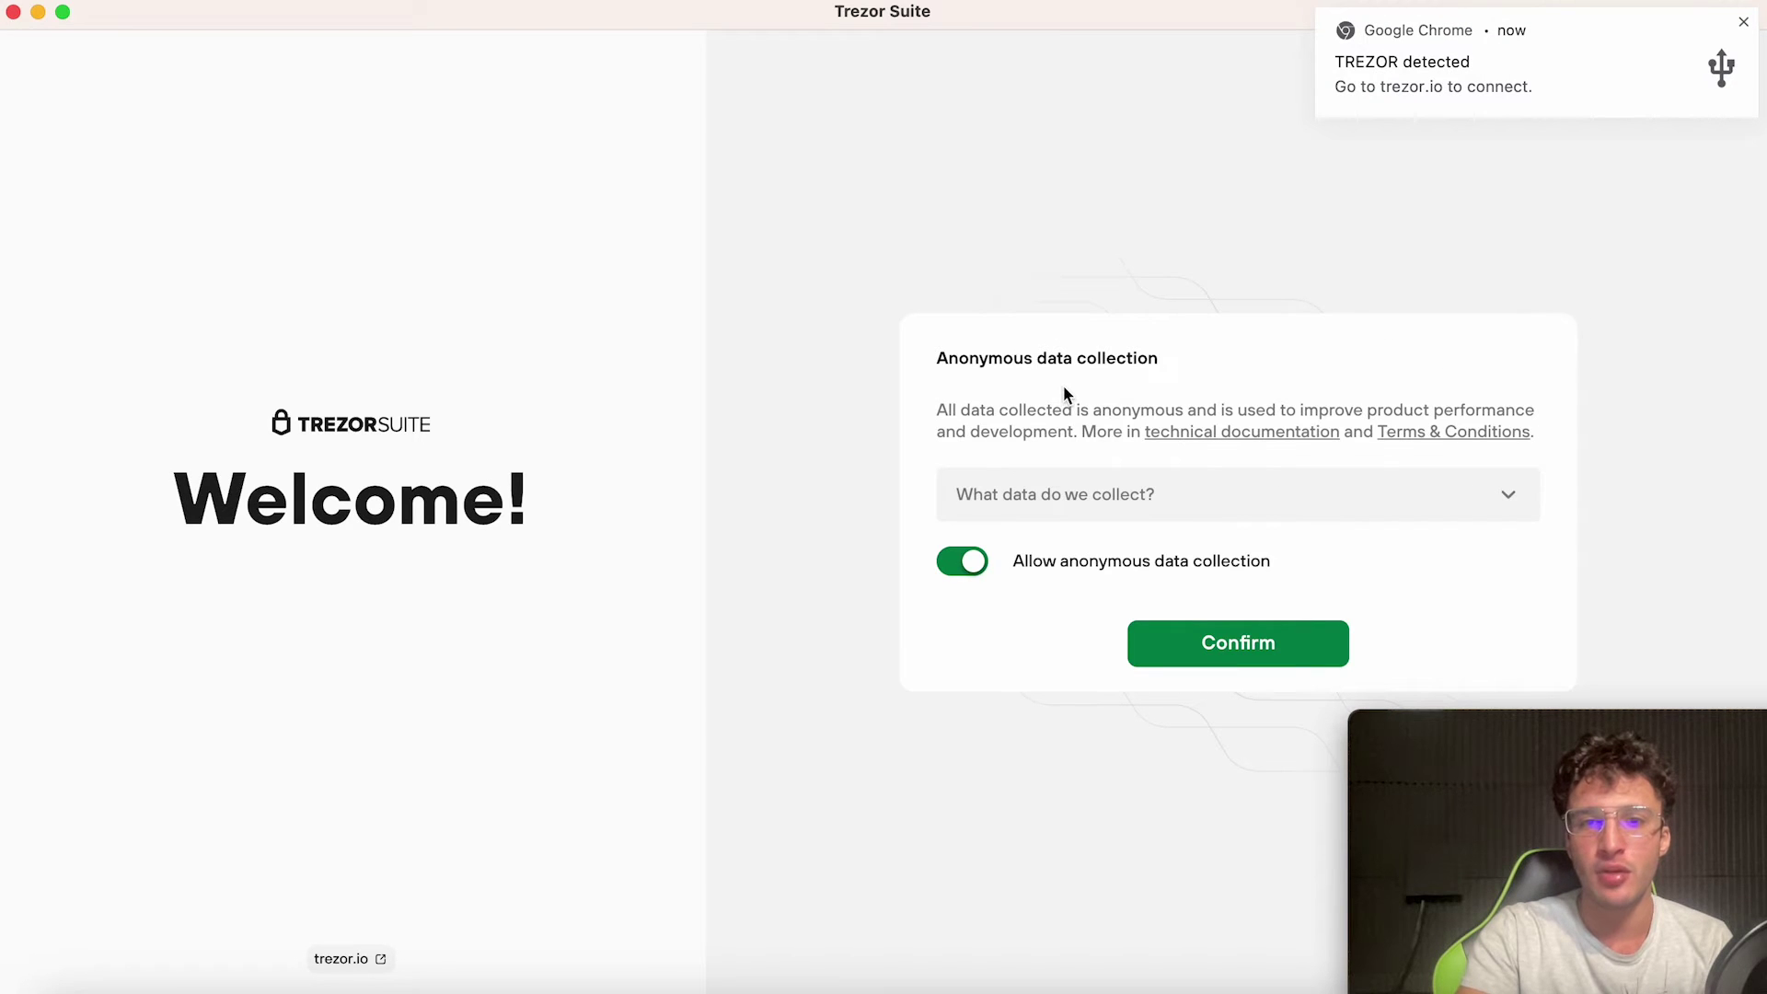
{"action": "left_click", "coordinate": [1206, 642]}
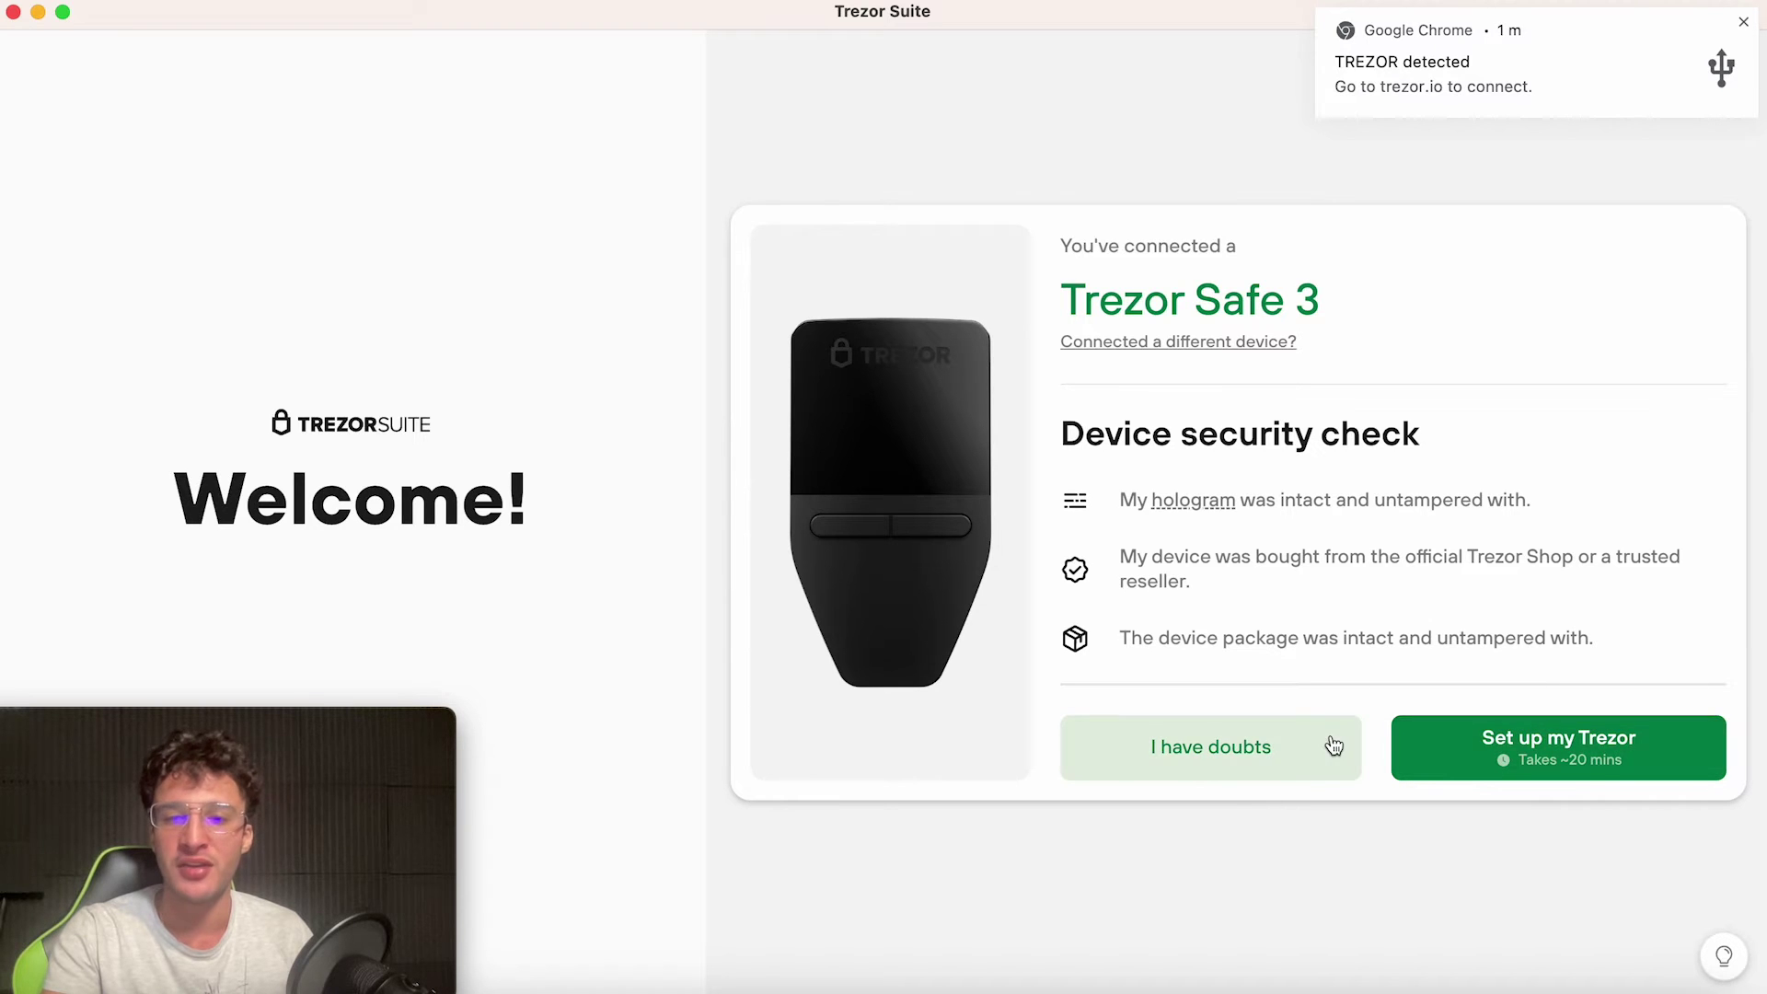
Start setting up the Trezor and install Universal 2.6.3 firmware, allowing the device to reconnect
{"action": "left_click", "coordinate": [1606, 771]}
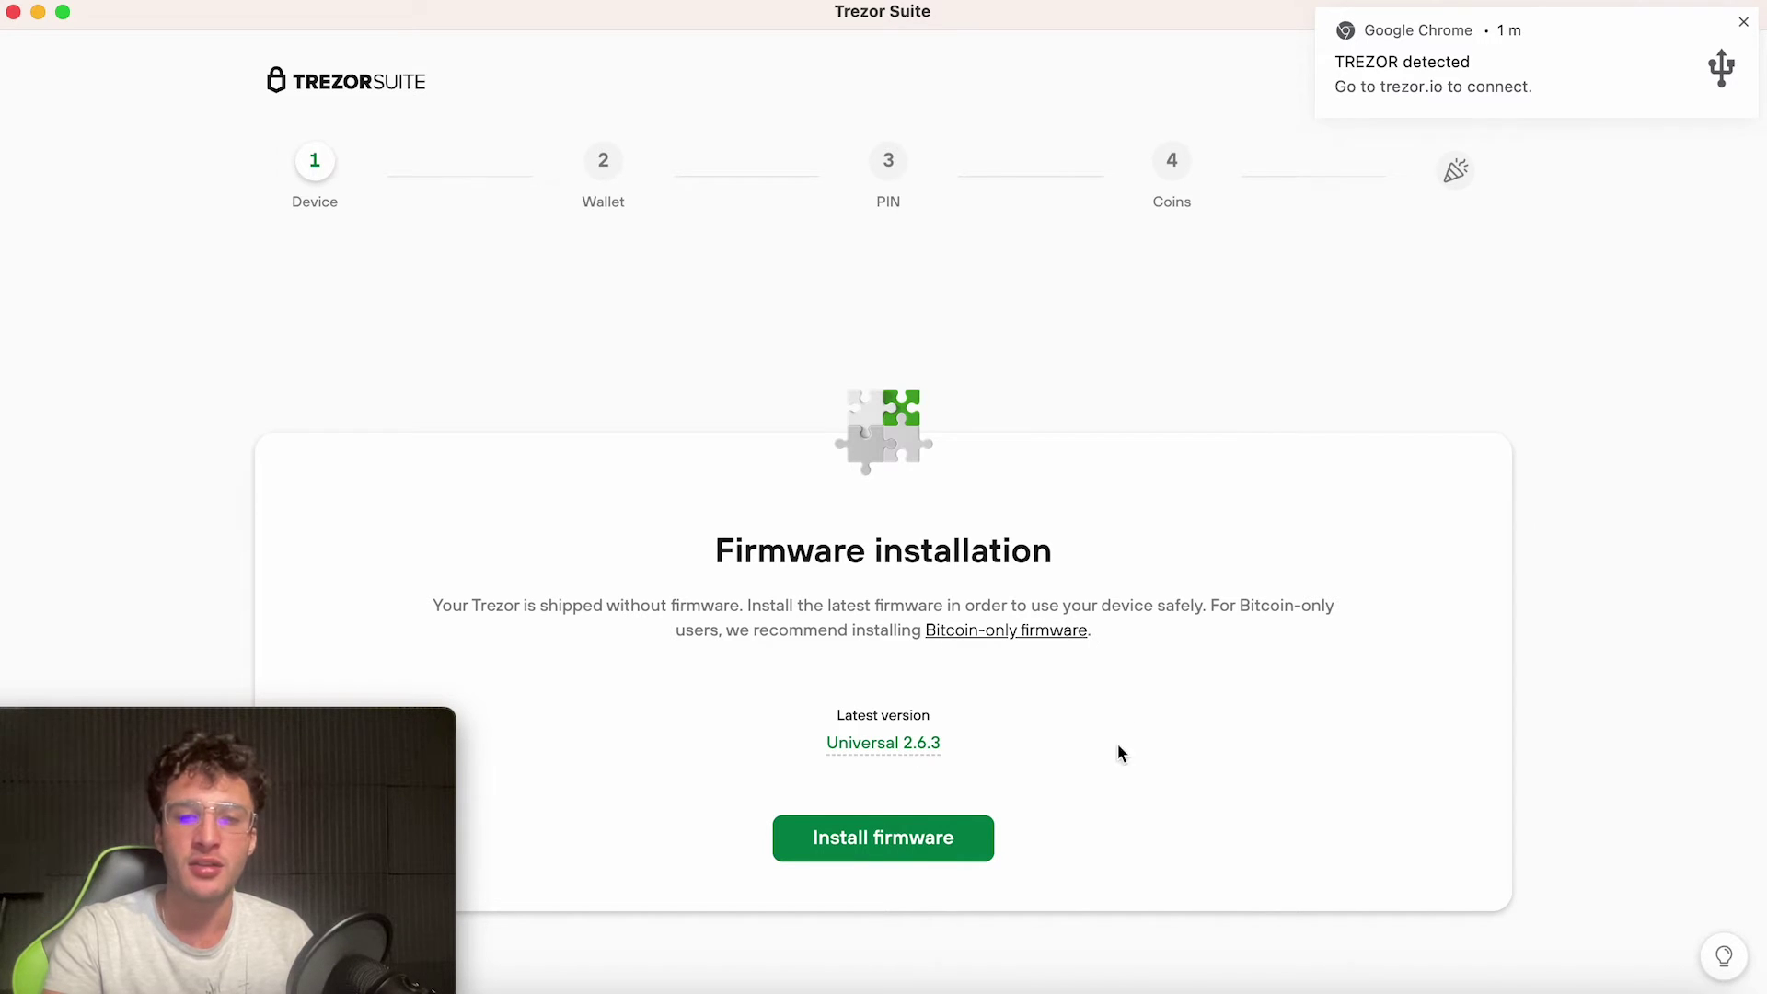
{"action": "left_click", "coordinate": [962, 855]}
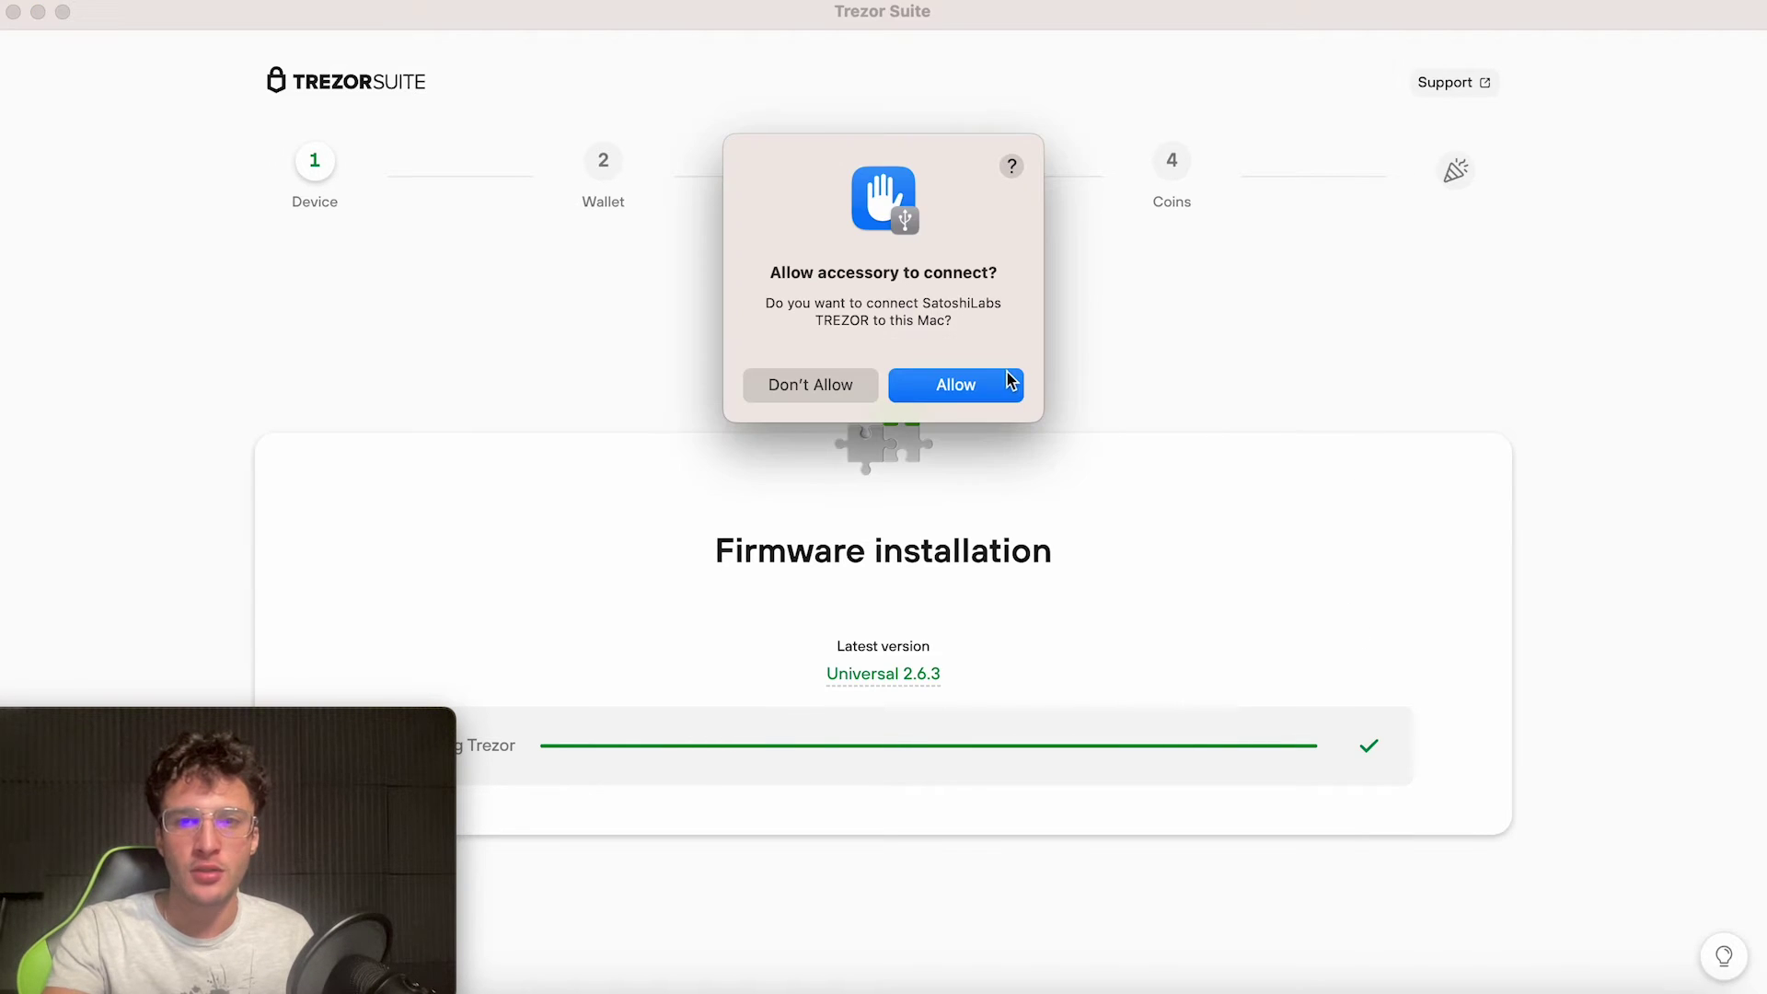
{"action": "left_click", "coordinate": [974, 390]}
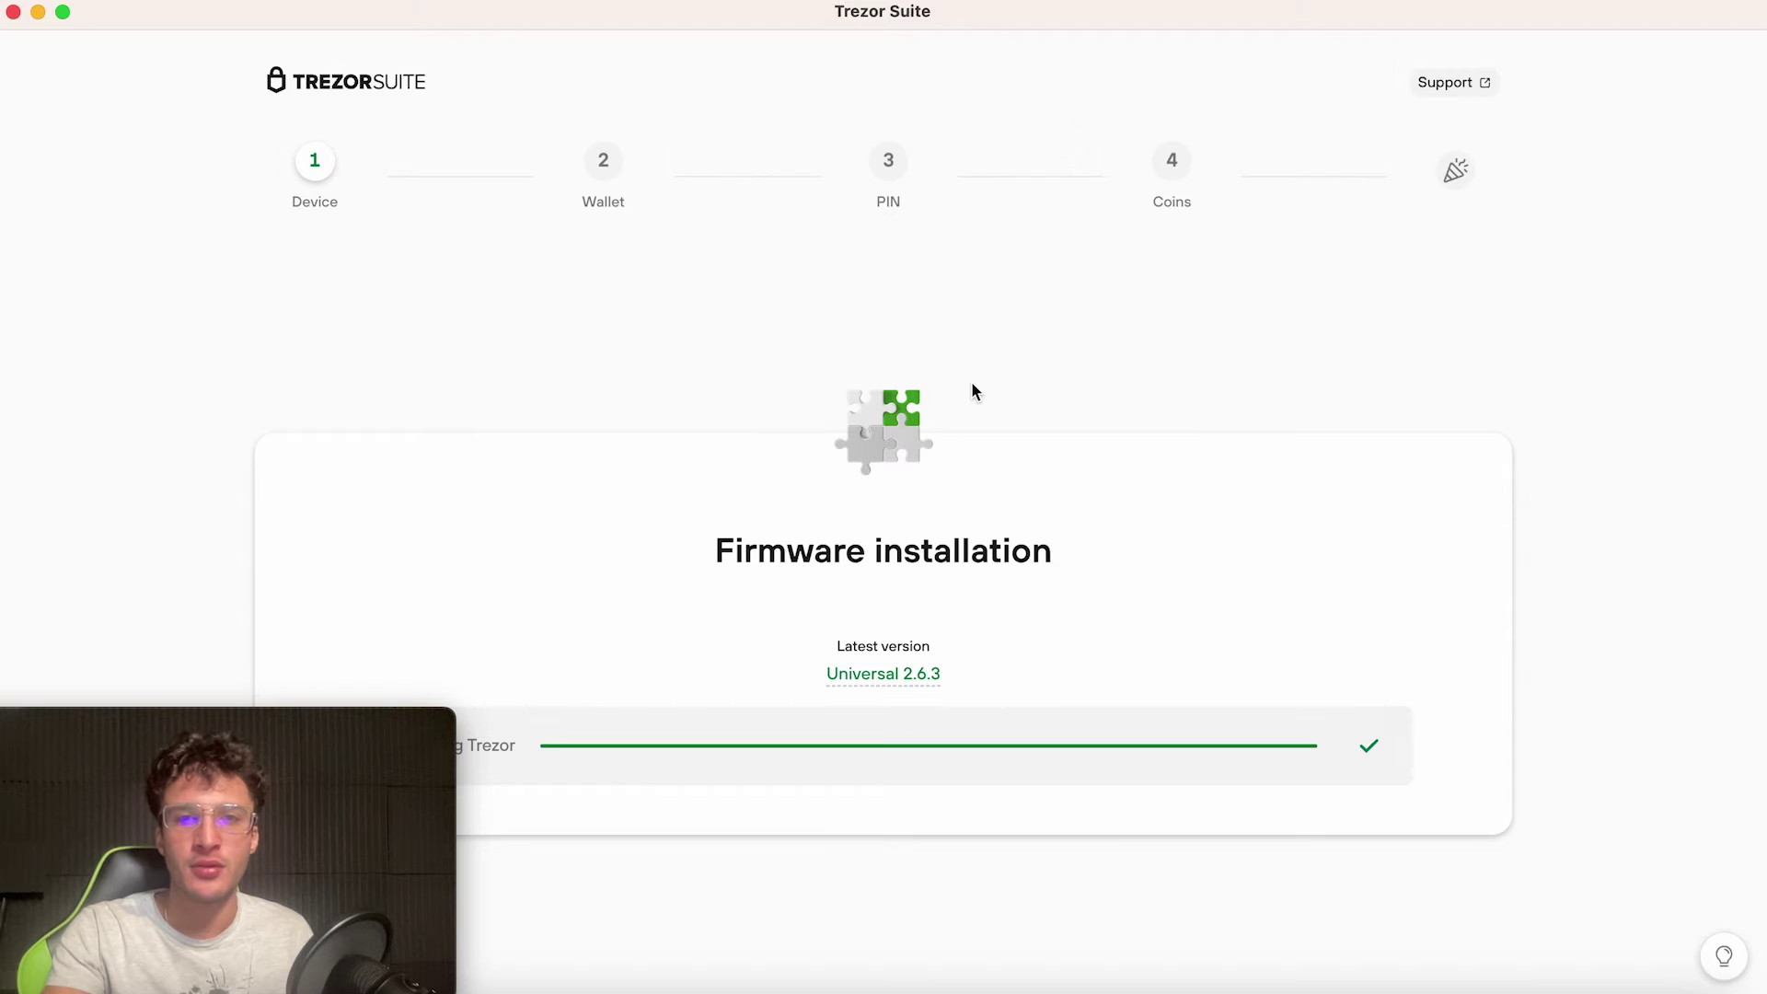
Continue past the firmware install and run the genuine-device check
{"action": "left_click", "coordinate": [927, 844]}
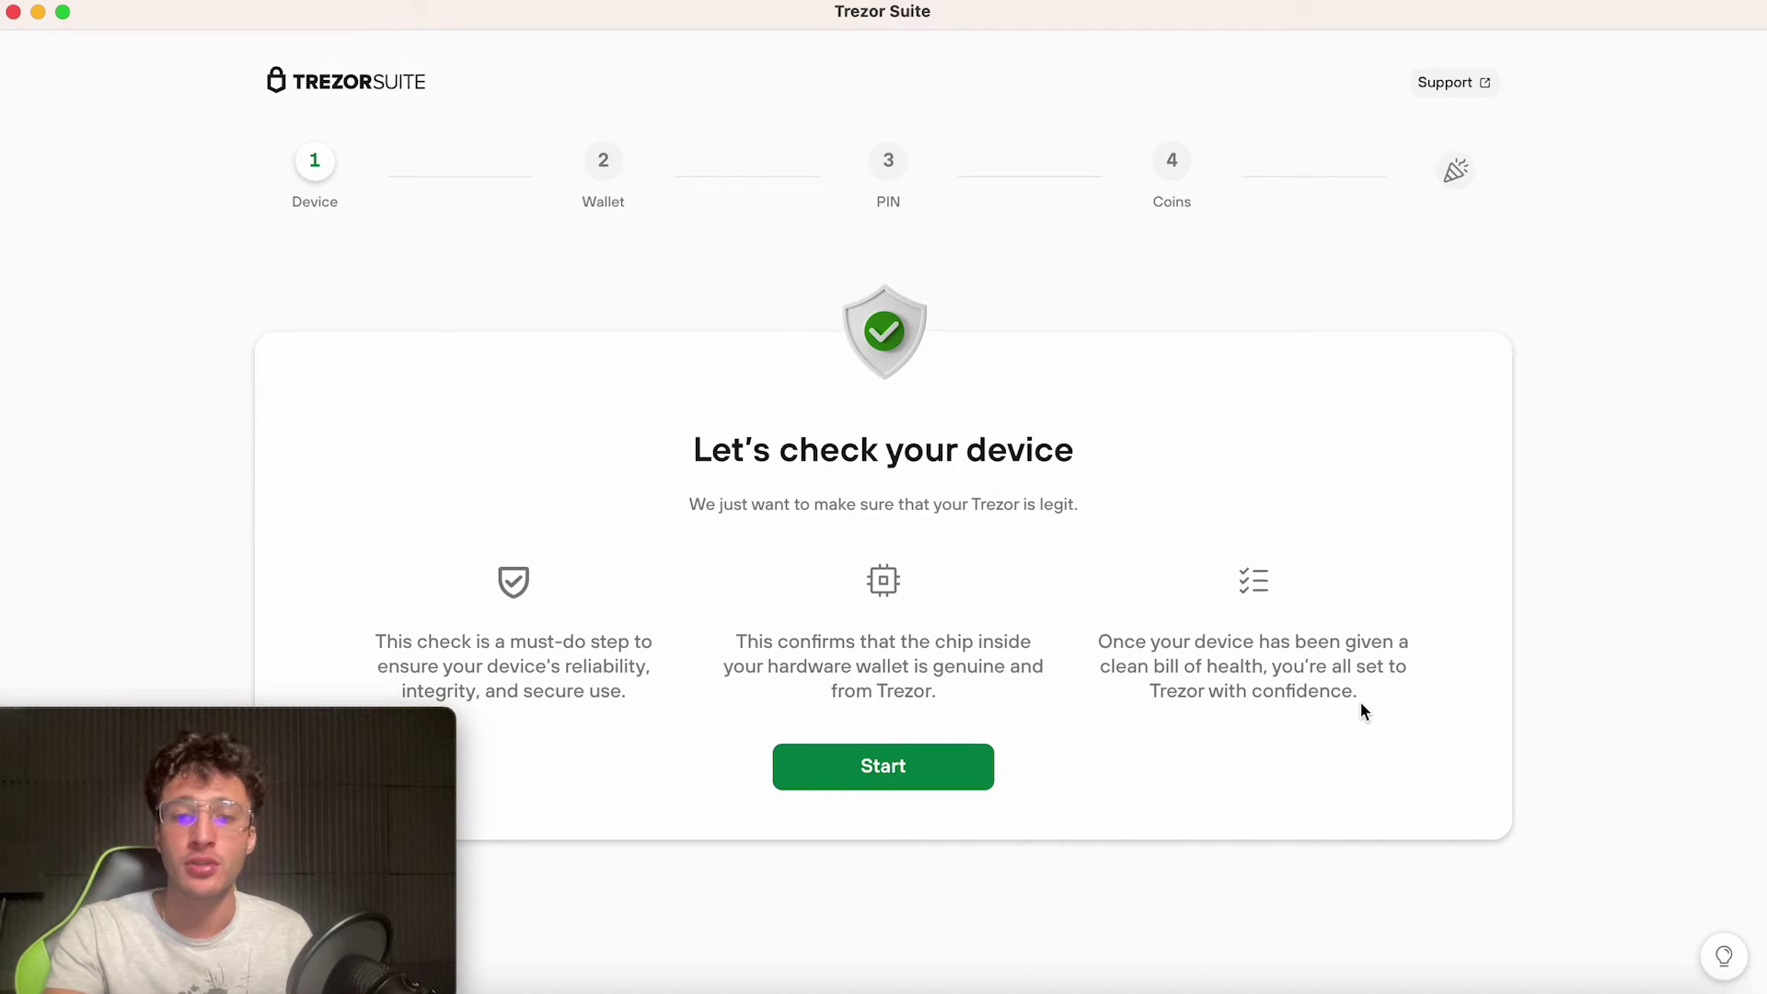
{"action": "left_click", "coordinate": [973, 763]}
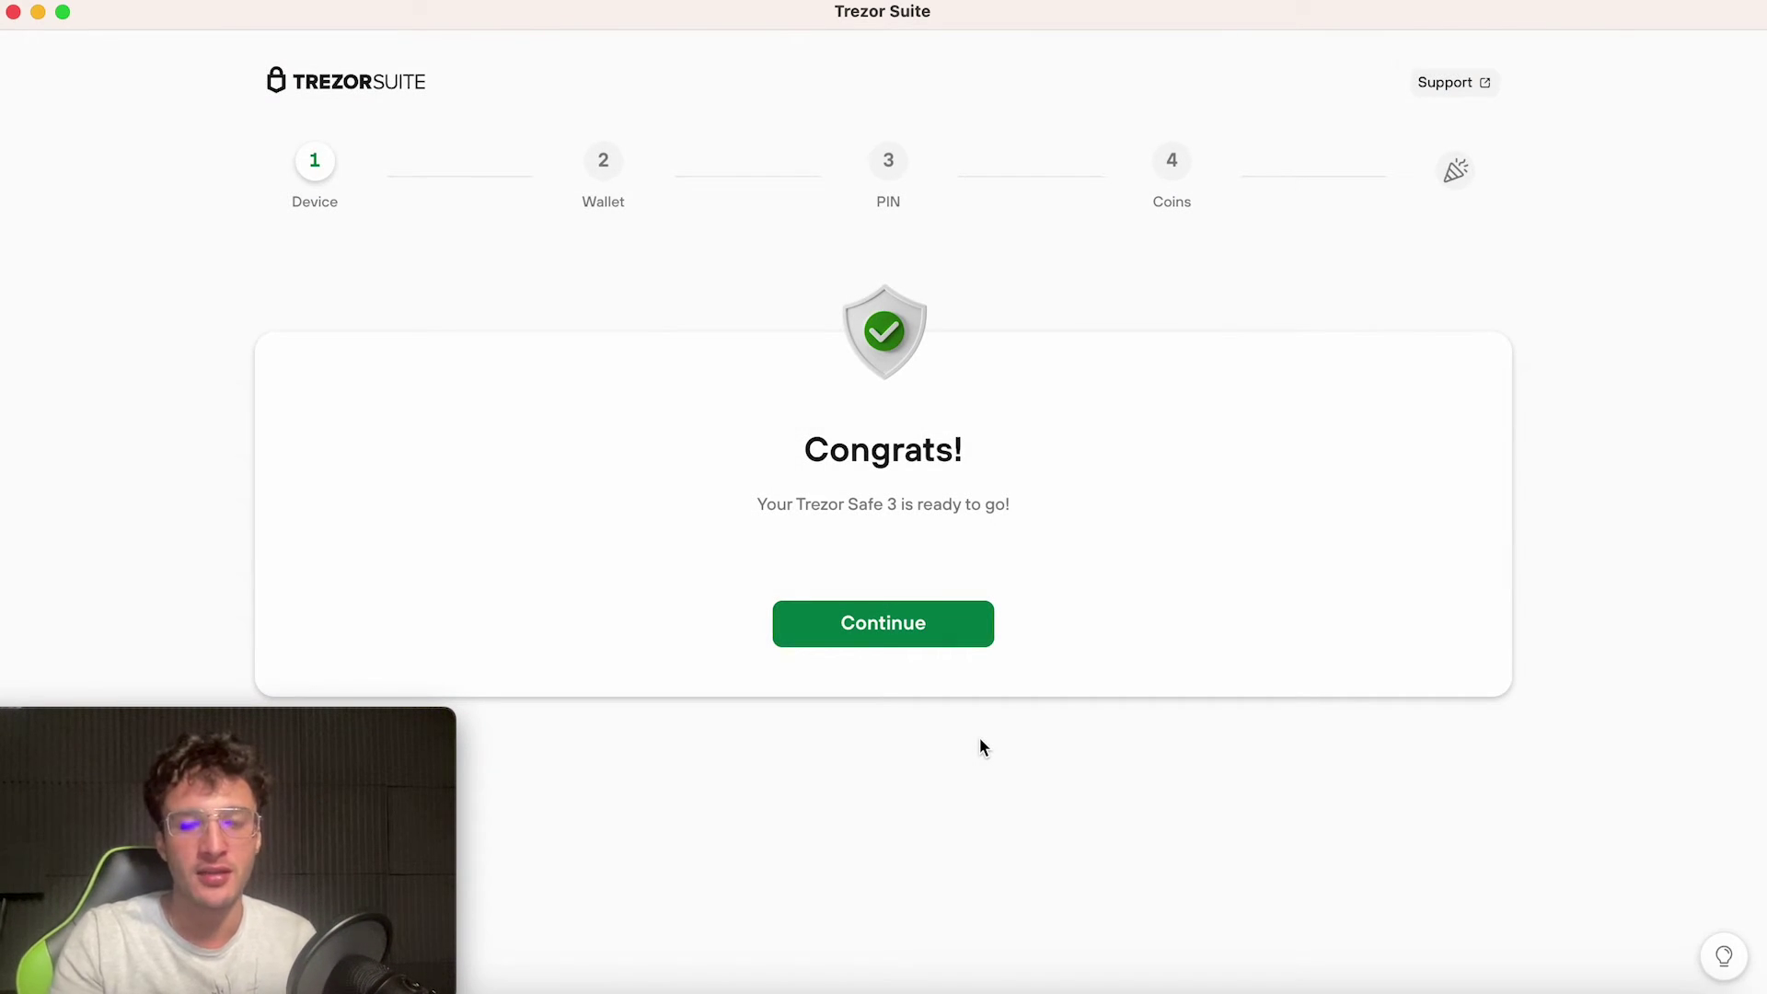
Continue from the Congrats screen into the Know your Trezor tutorial
{"action": "left_click", "coordinate": [906, 641]}
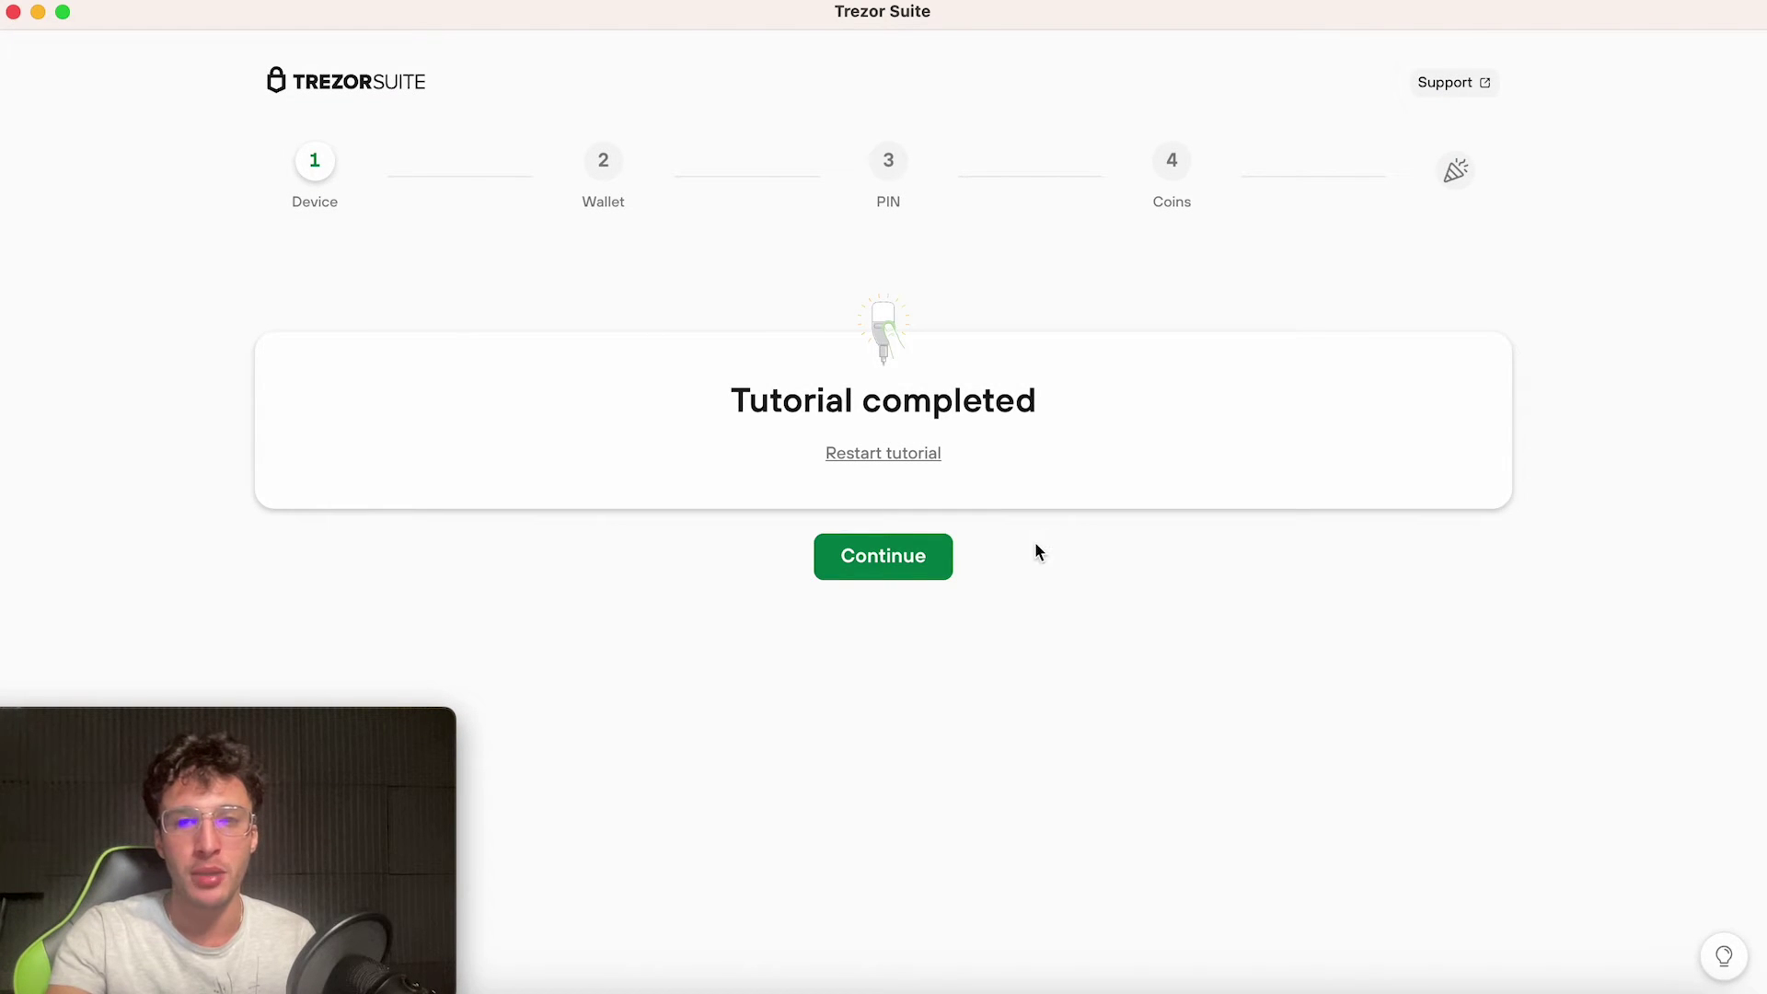
Create a new wallet using a Standard single-list seed backup
{"action": "left_click", "coordinate": [926, 573]}
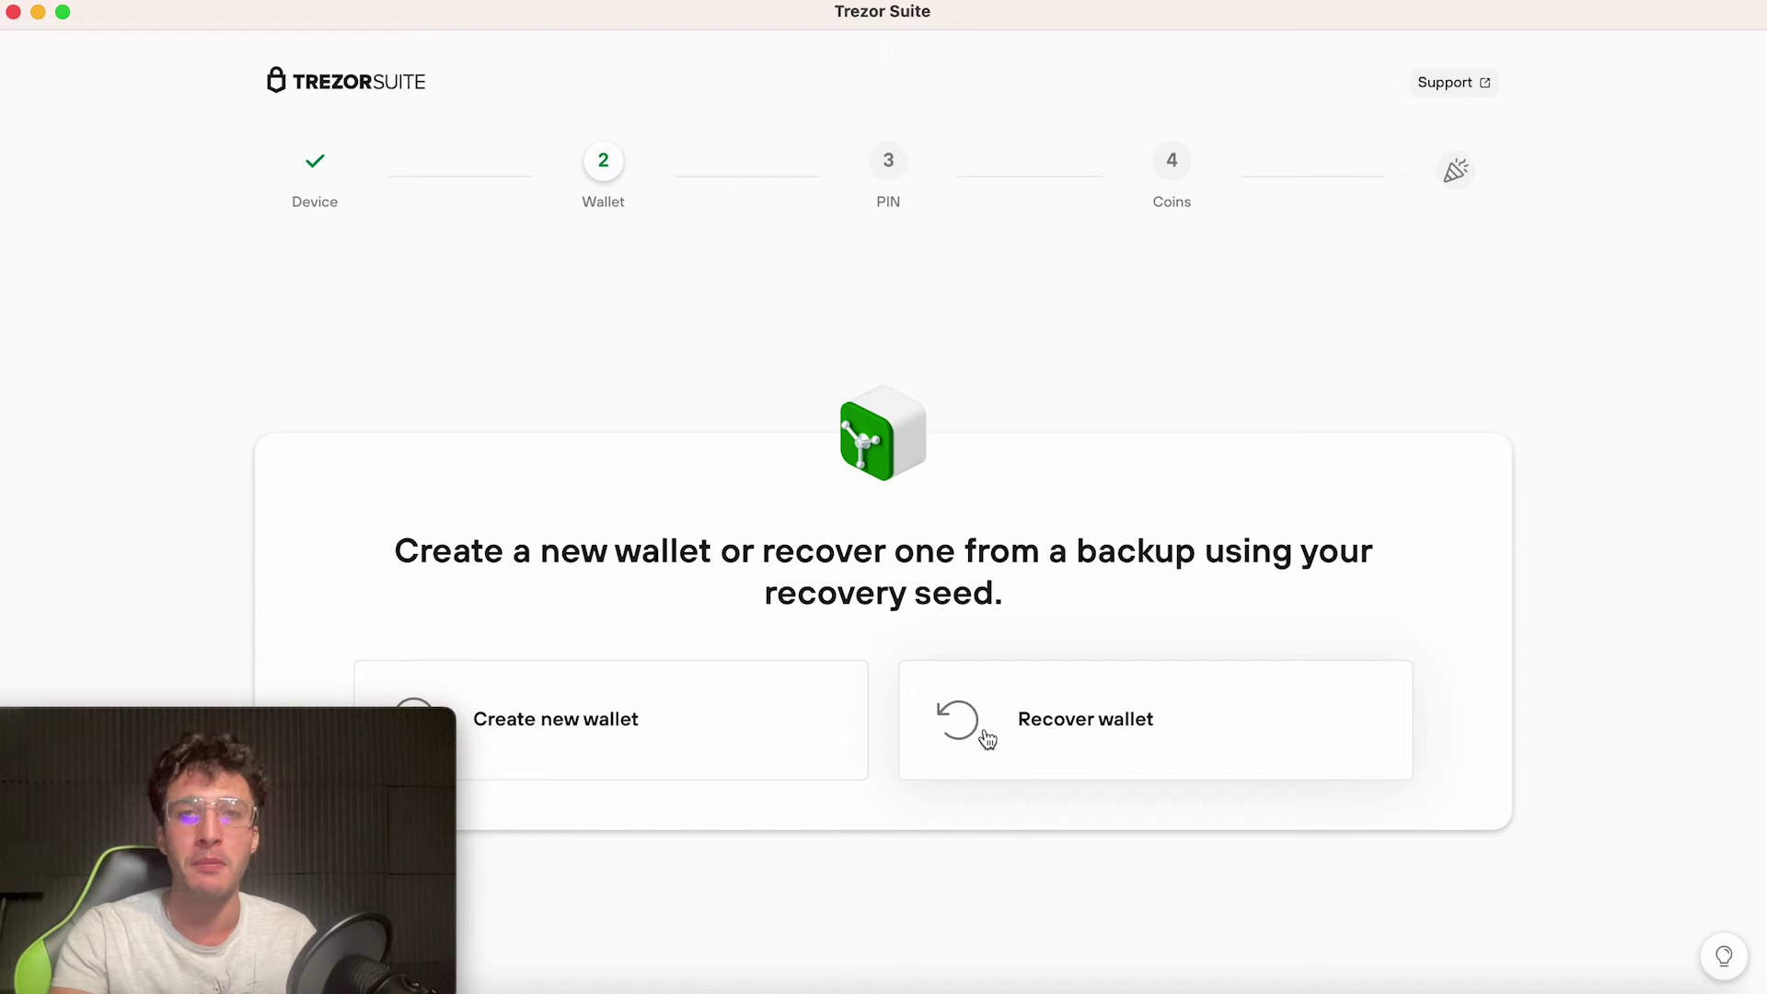
{"action": "left_click", "coordinate": [671, 747]}
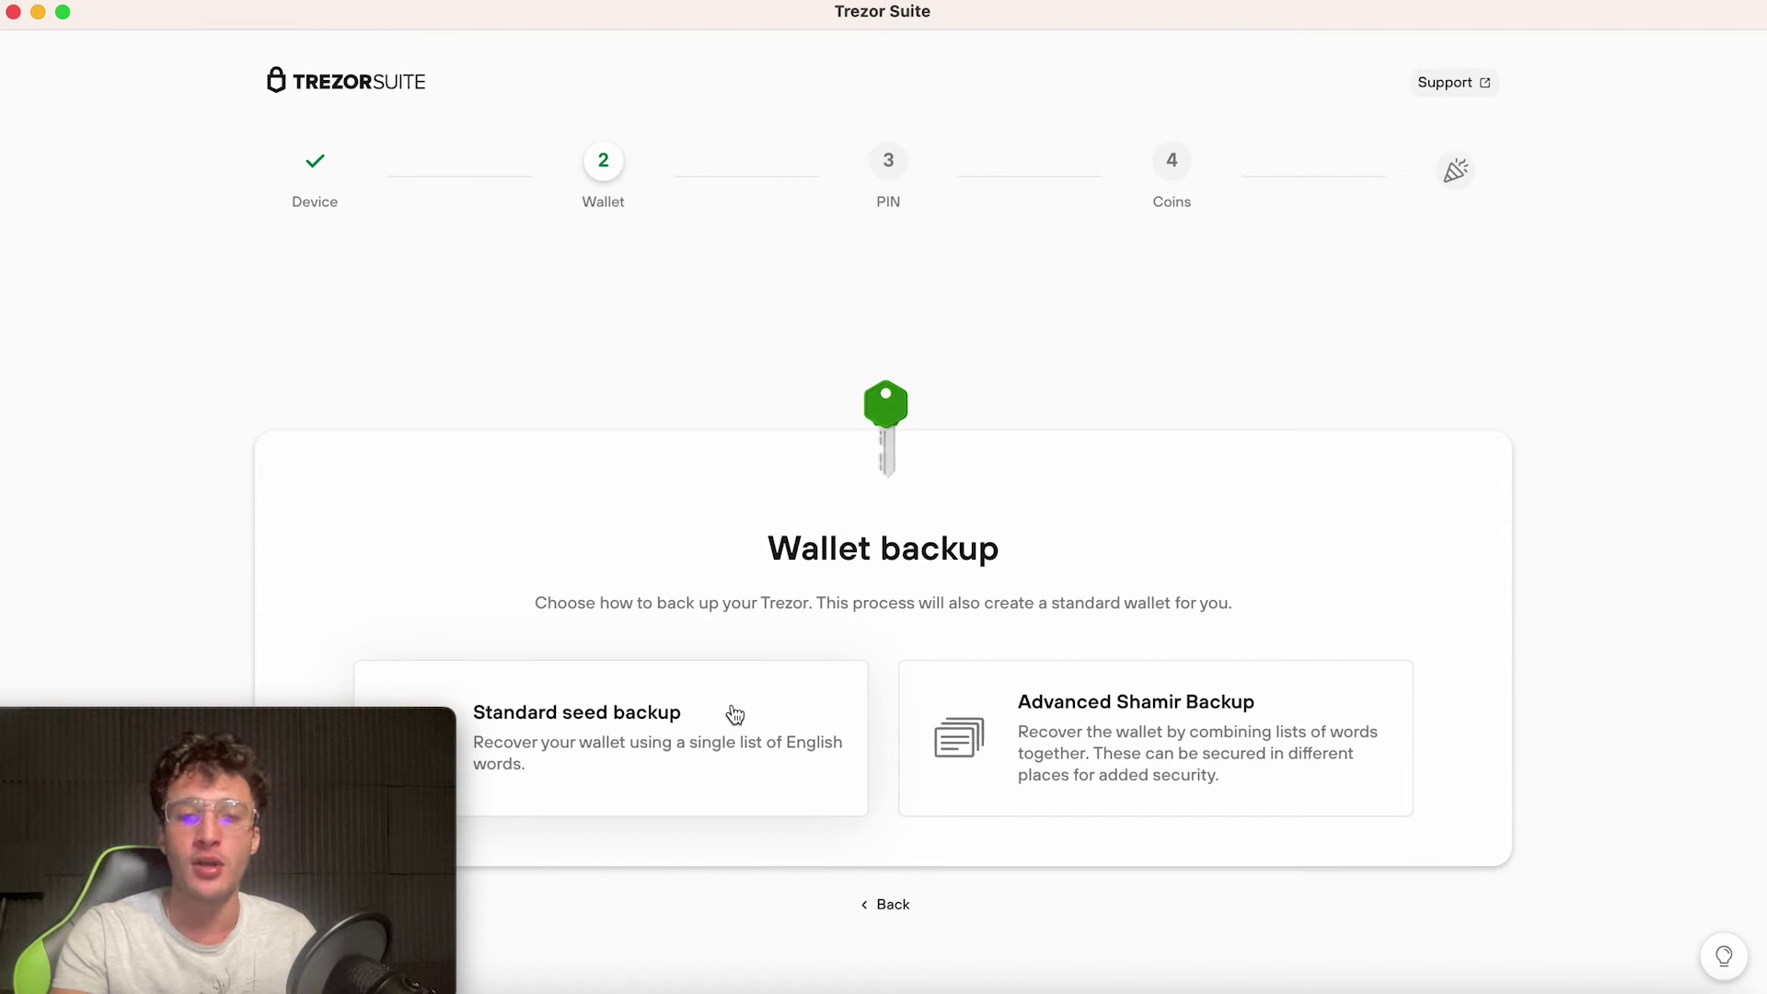
{"action": "left_click", "coordinate": [730, 721]}
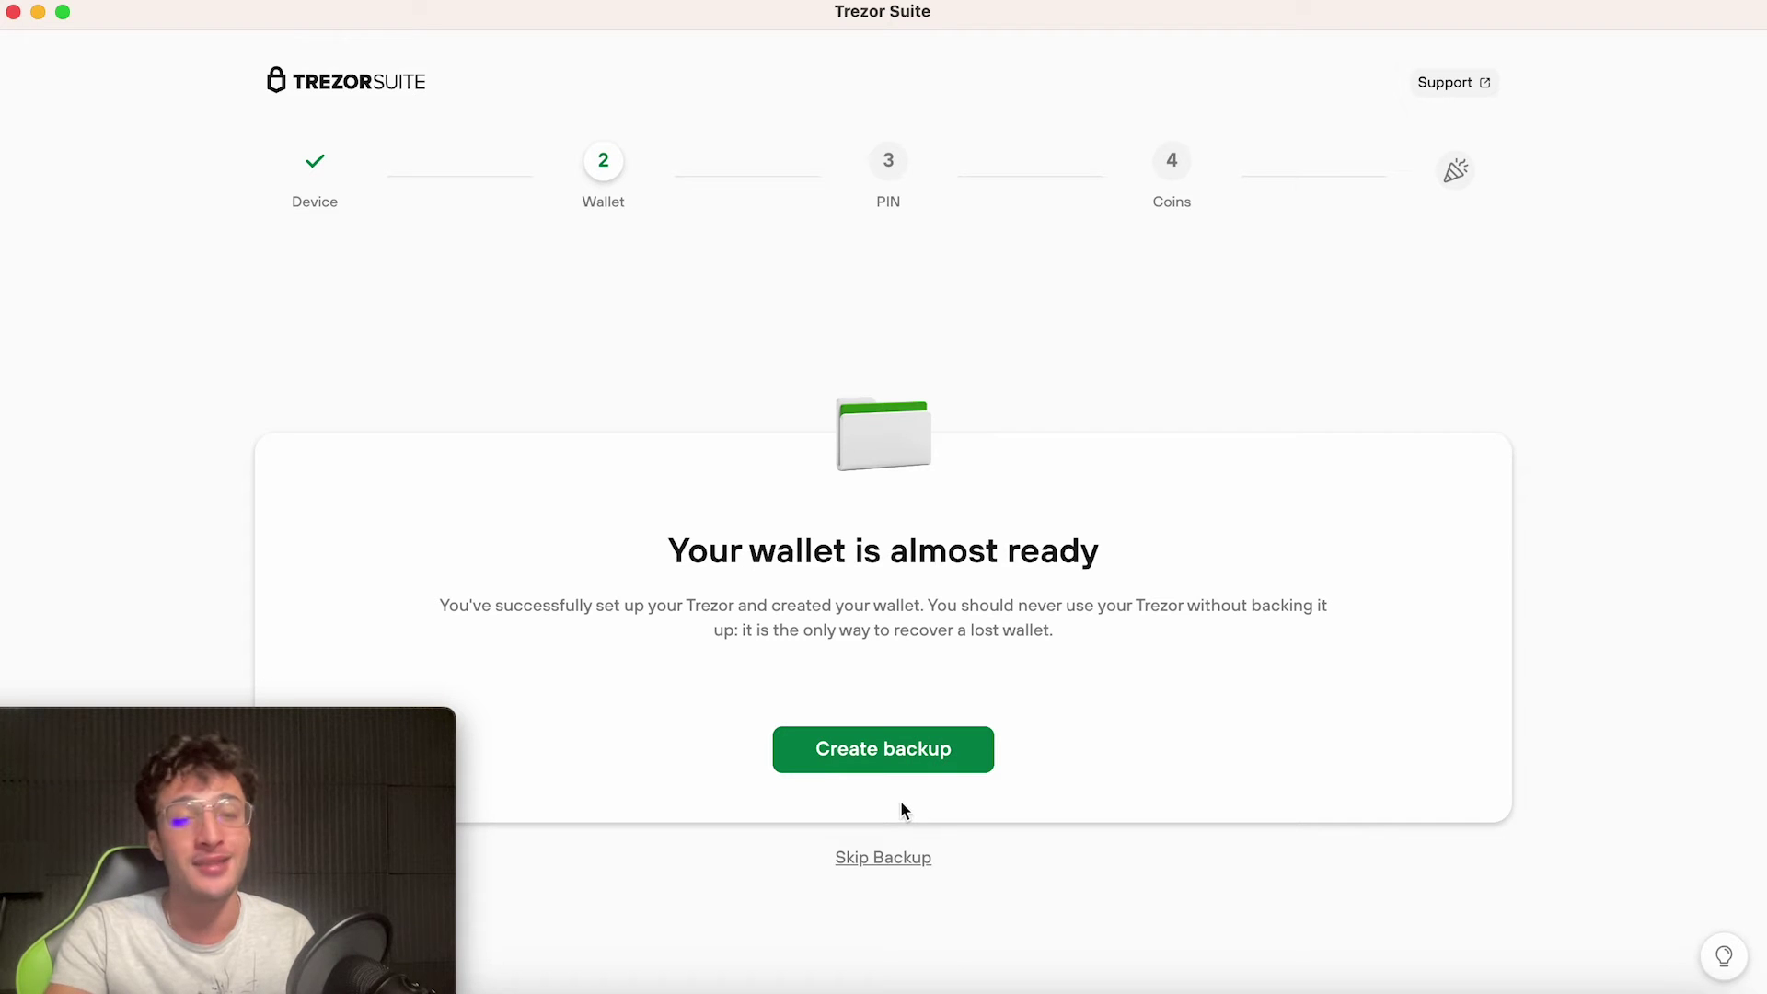
Start the backup and tick all three recovery-seed instructions: fund recovery, no copies, secure storage
{"action": "left_click", "coordinate": [929, 768]}
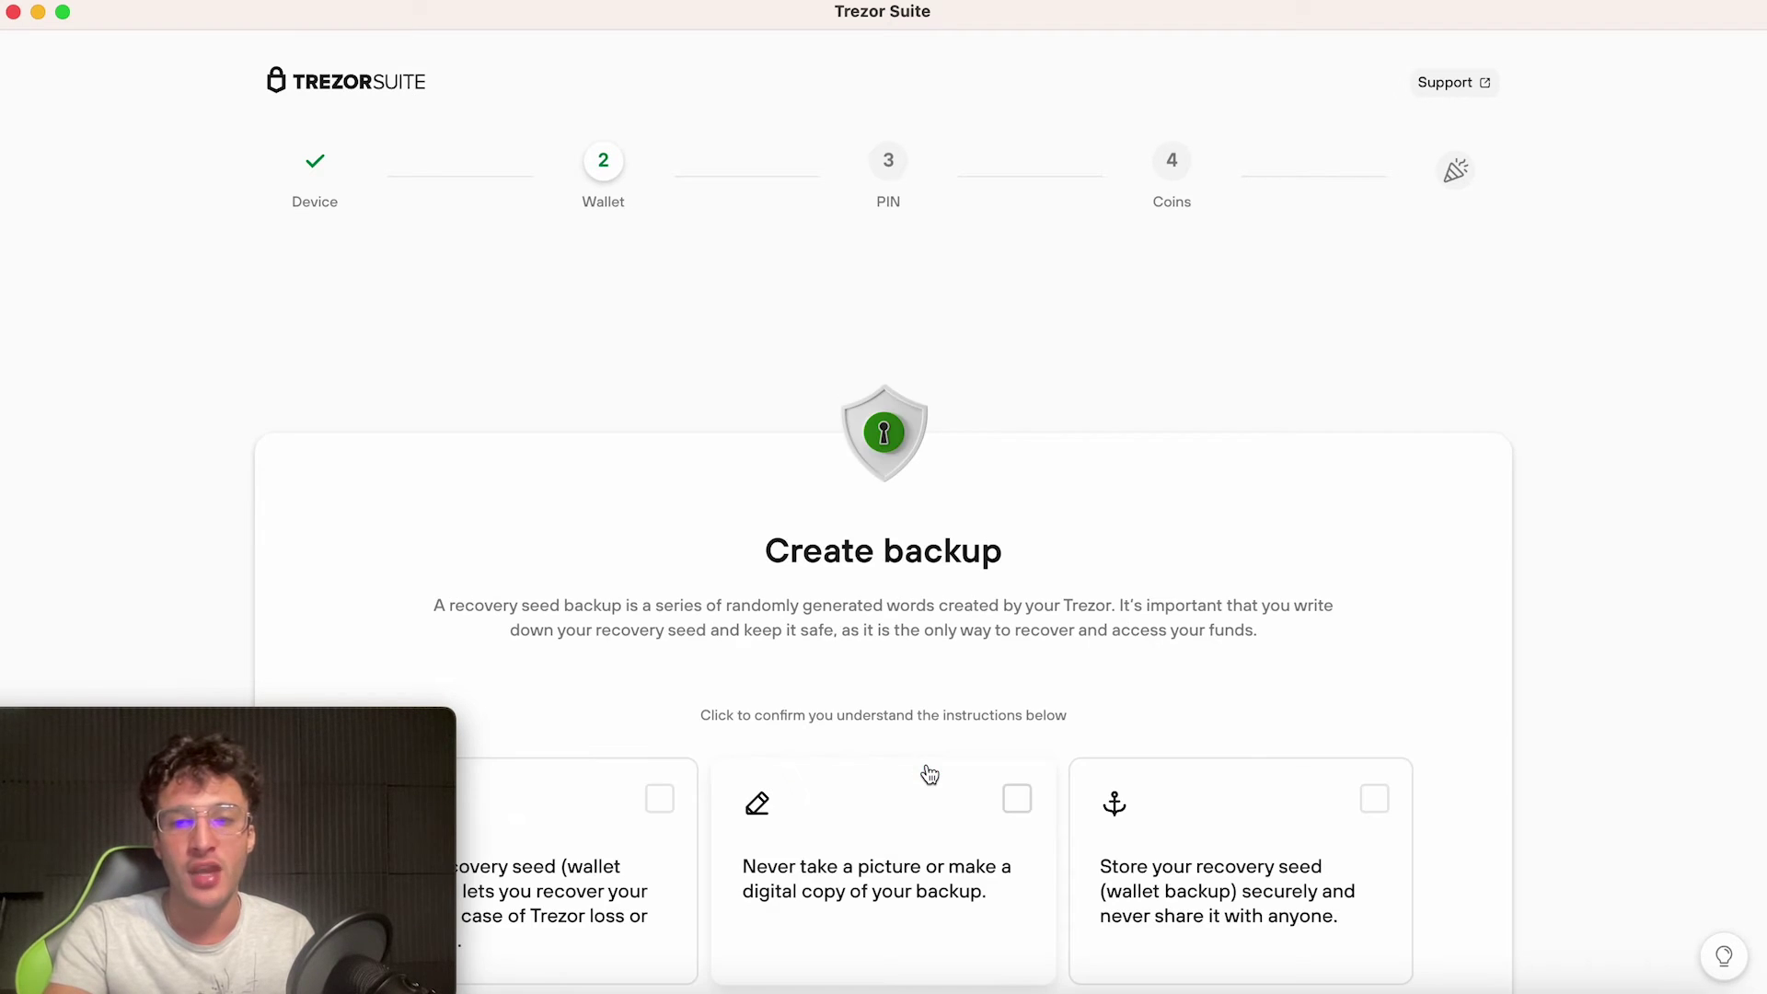
{"action": "scroll", "coordinate": [929, 773], "scroll_direction": "down", "scroll_amount": 2}
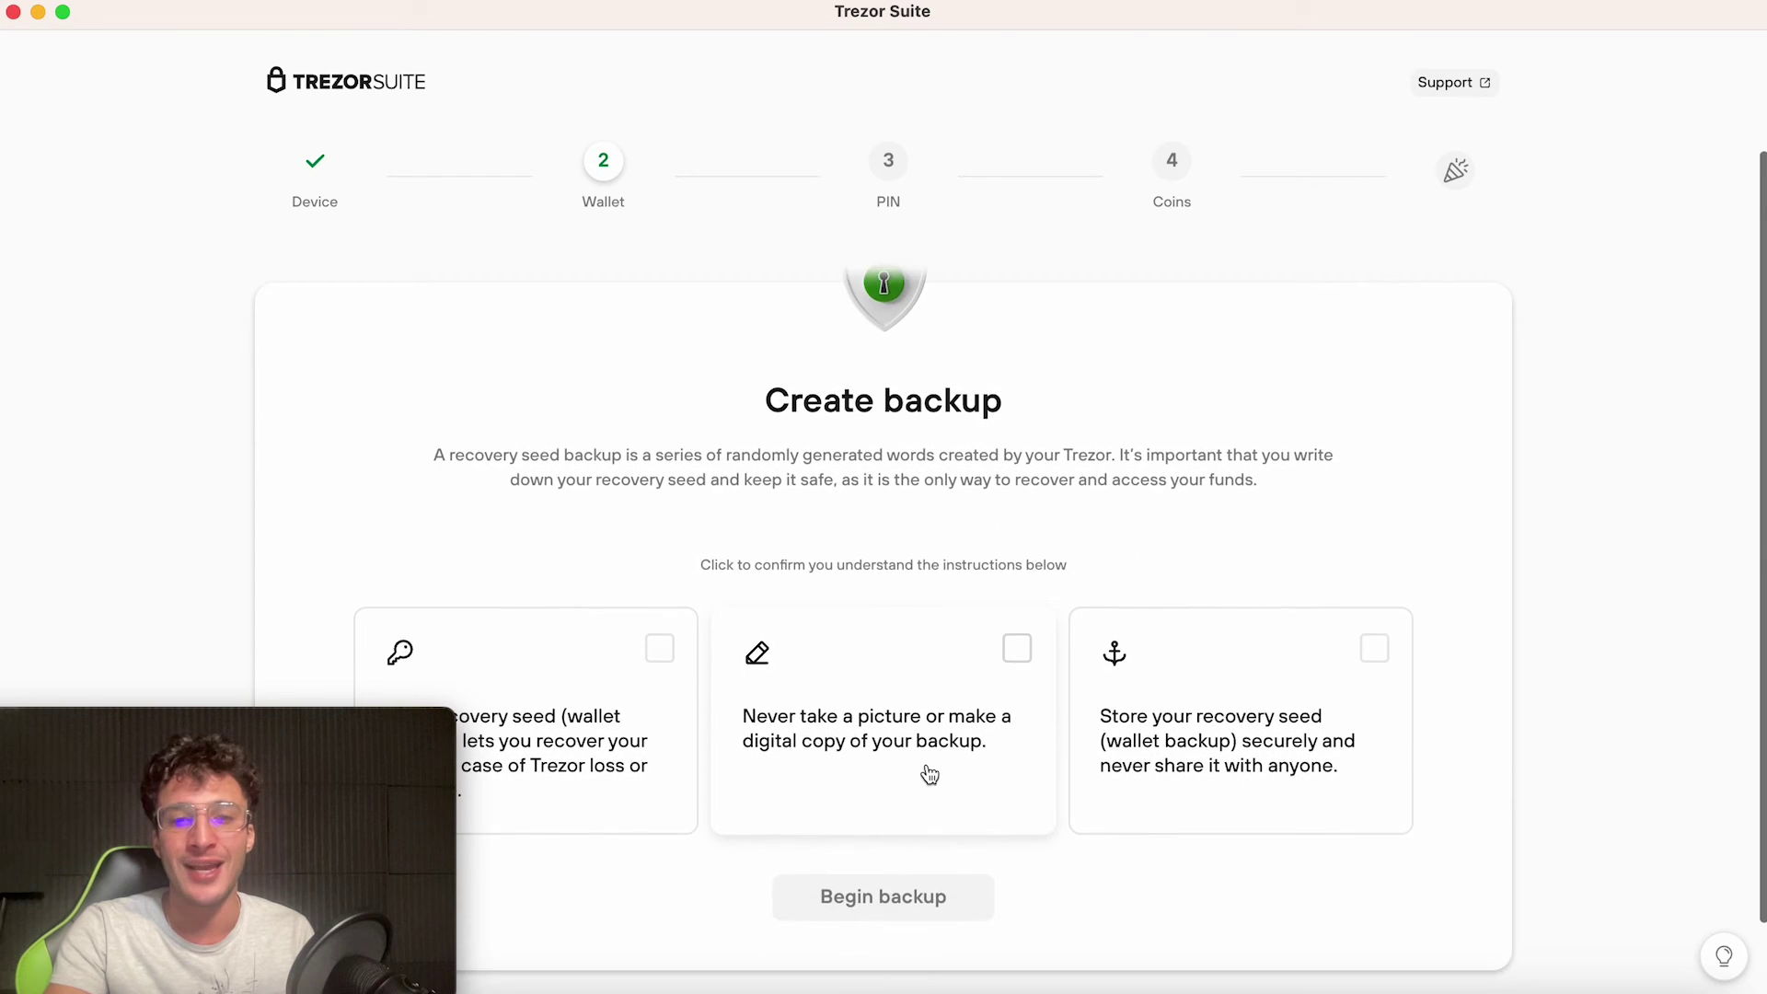
{"action": "scroll", "coordinate": [929, 775], "scroll_direction": "down", "scroll_amount": 1}
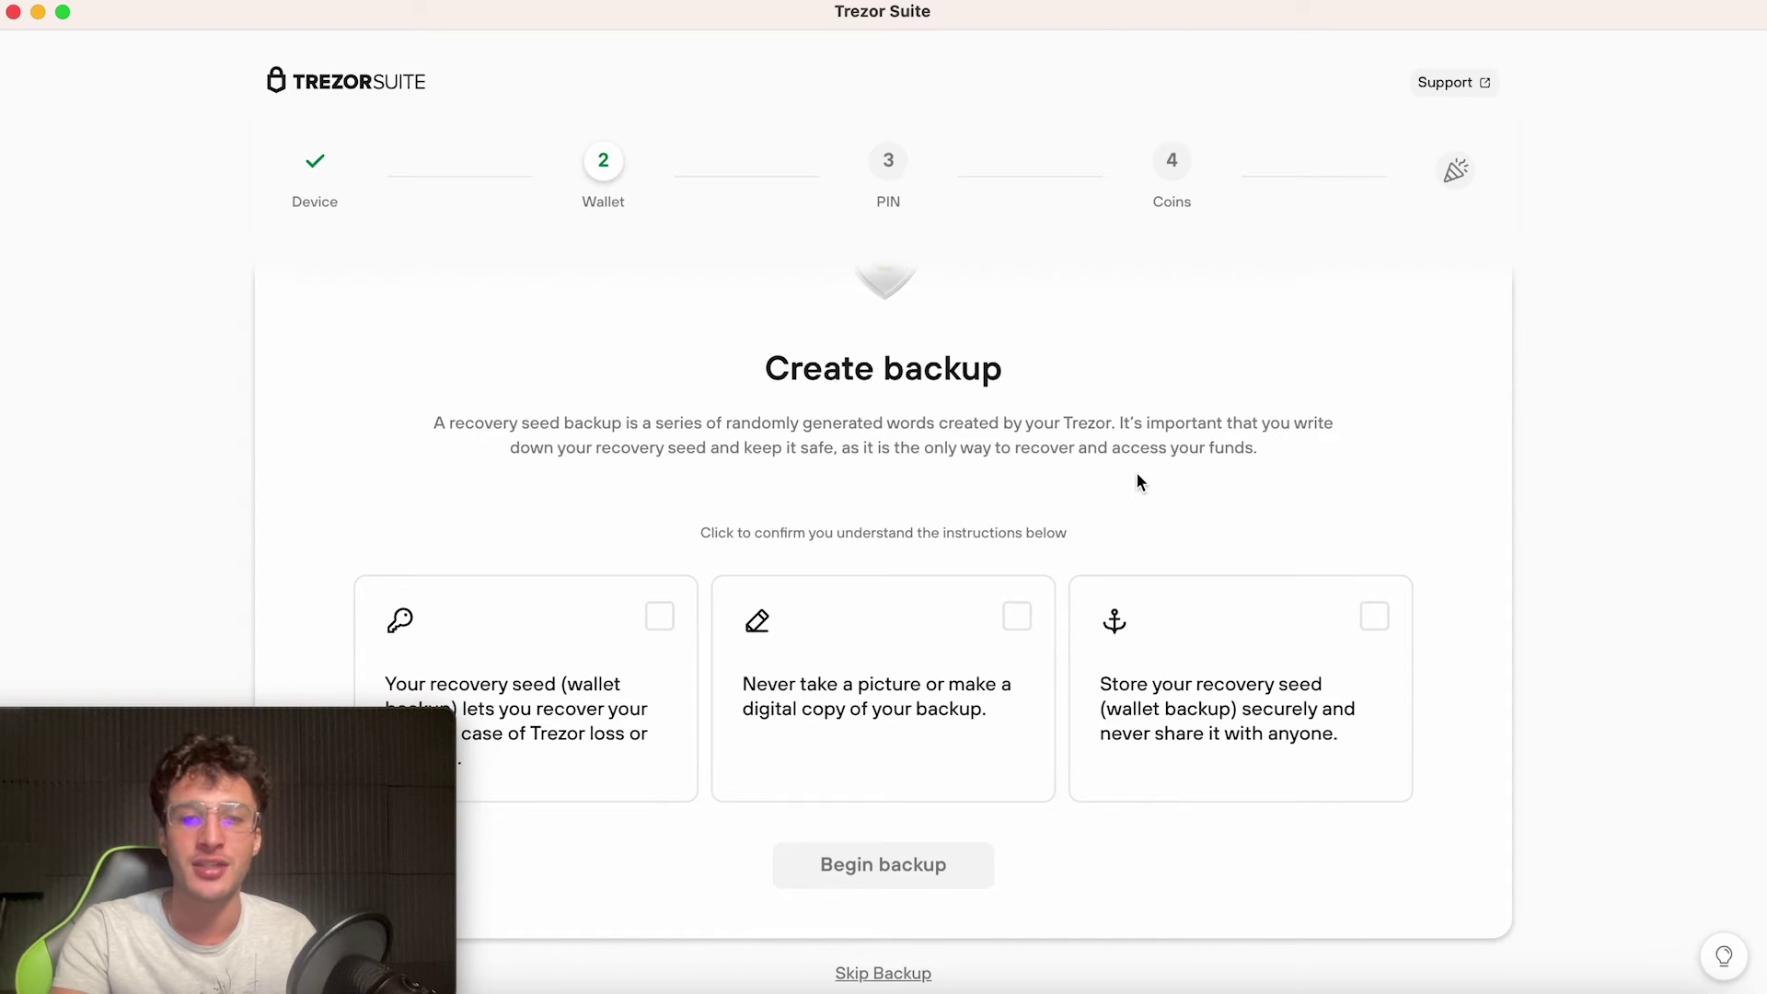
{"action": "scroll", "coordinate": [1137, 475], "scroll_direction": "down", "scroll_amount": 2}
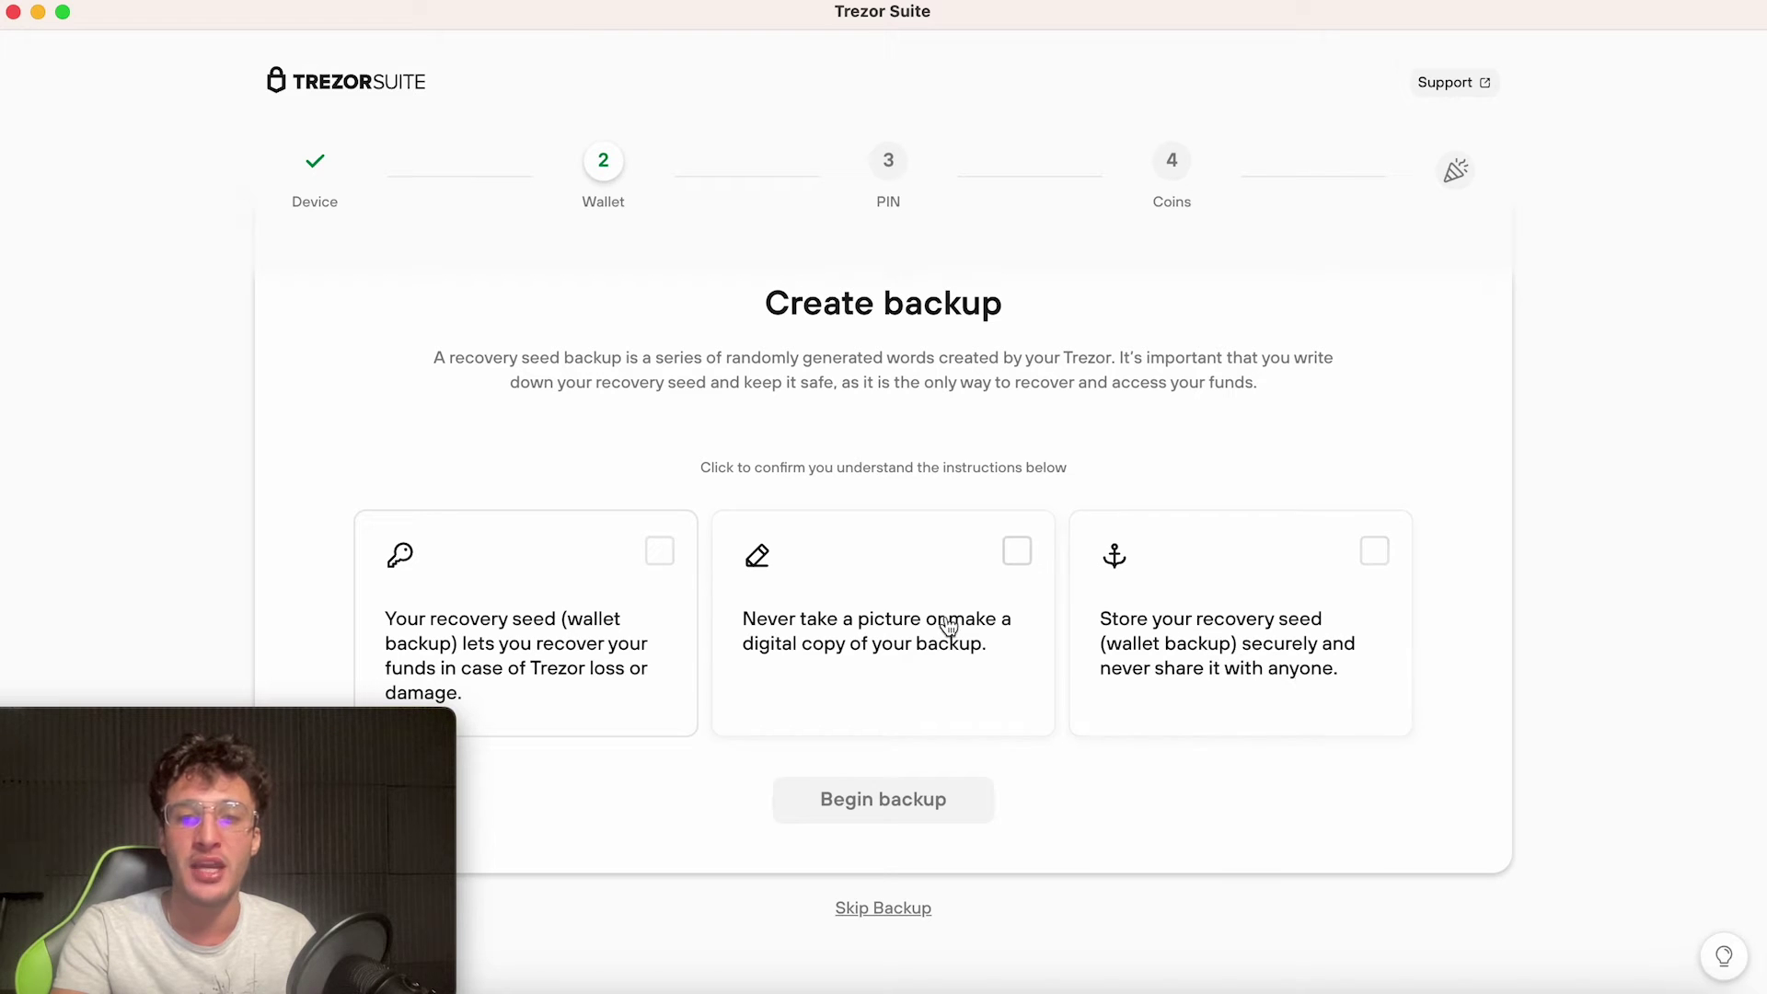
{"action": "left_click", "coordinate": [660, 551]}
{"action": "left_click", "coordinate": [1010, 545]}
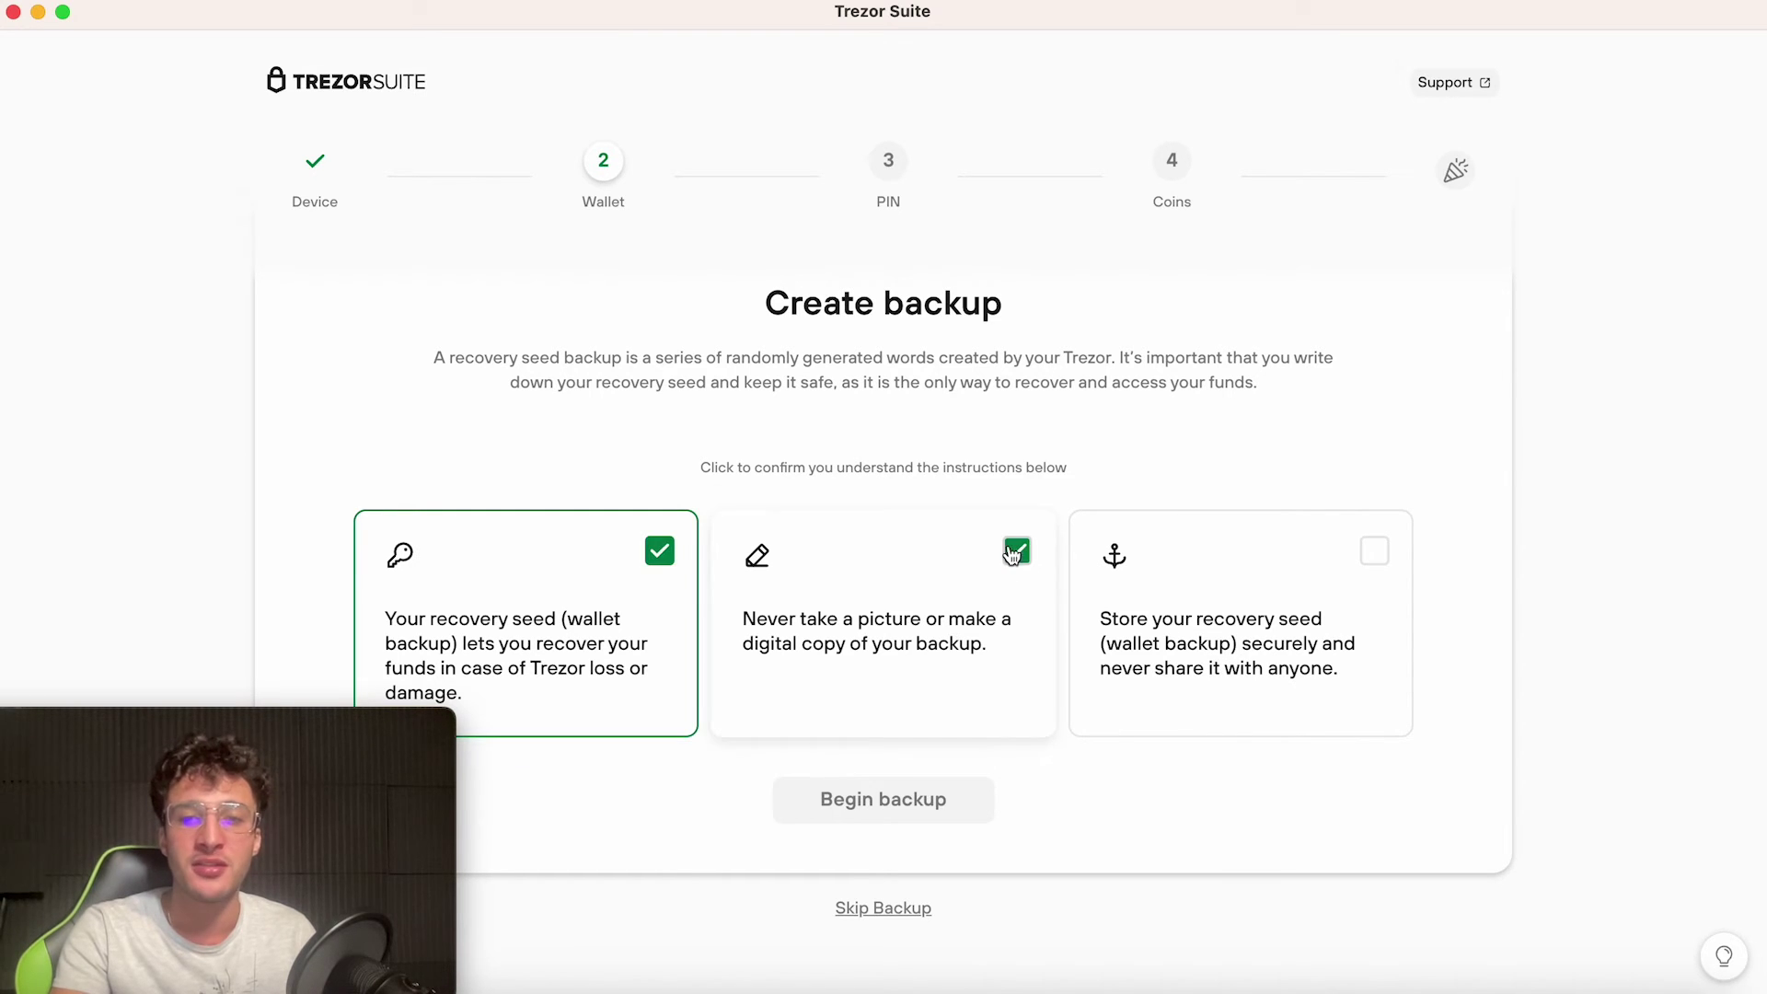
{"action": "left_click", "coordinate": [1366, 551]}
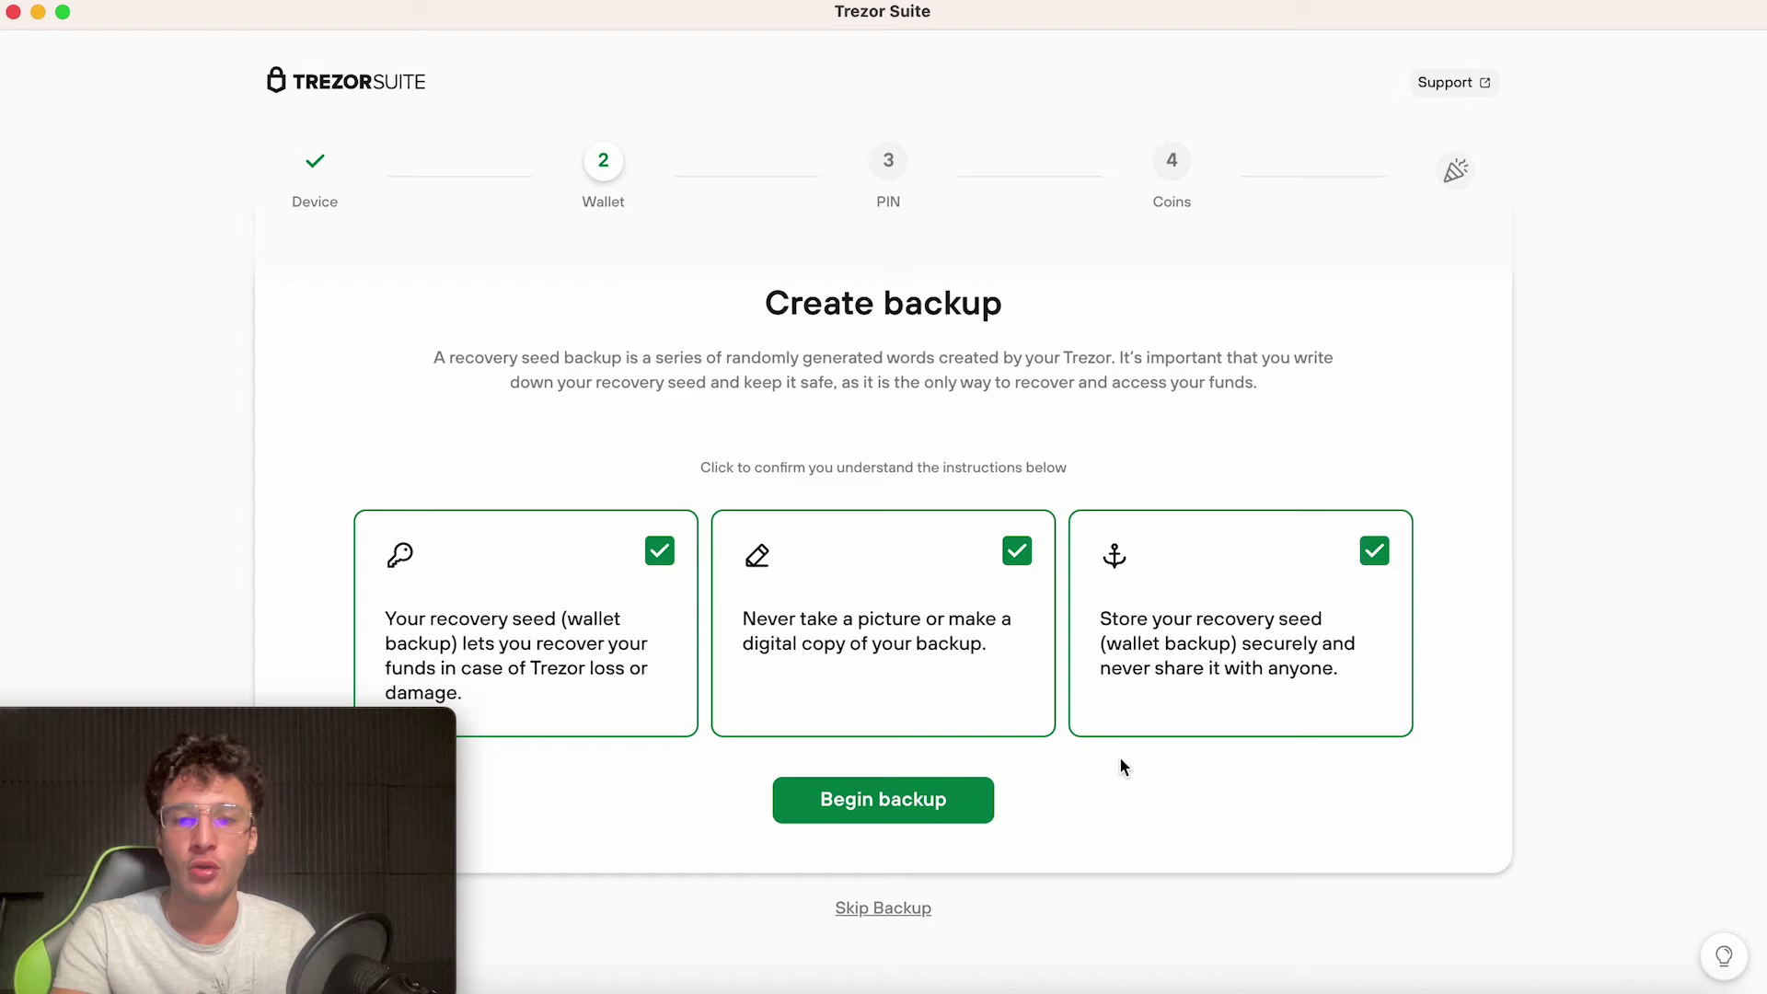
Complete the recovery seed backup so the Wallet backup complete screen appears
{"action": "left_click", "coordinate": [948, 806]}
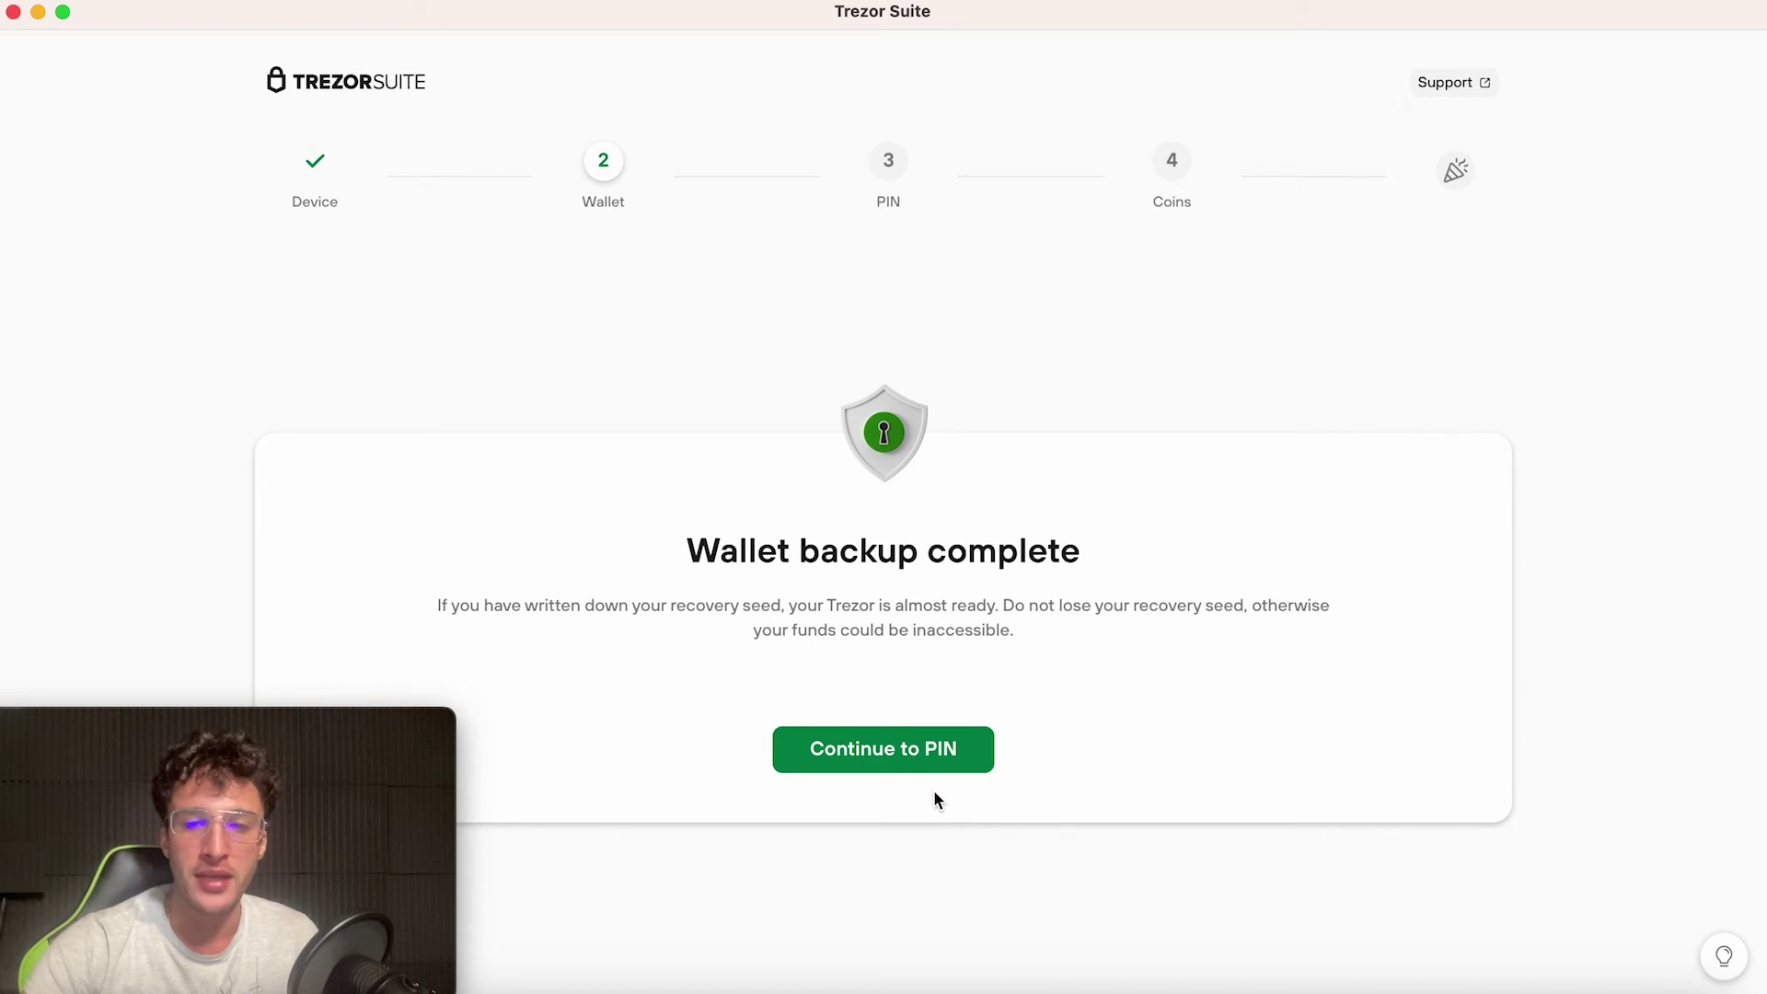
Move from the backup to the PIN step and set a PIN on the Trezor
{"action": "left_click", "coordinate": [870, 764]}
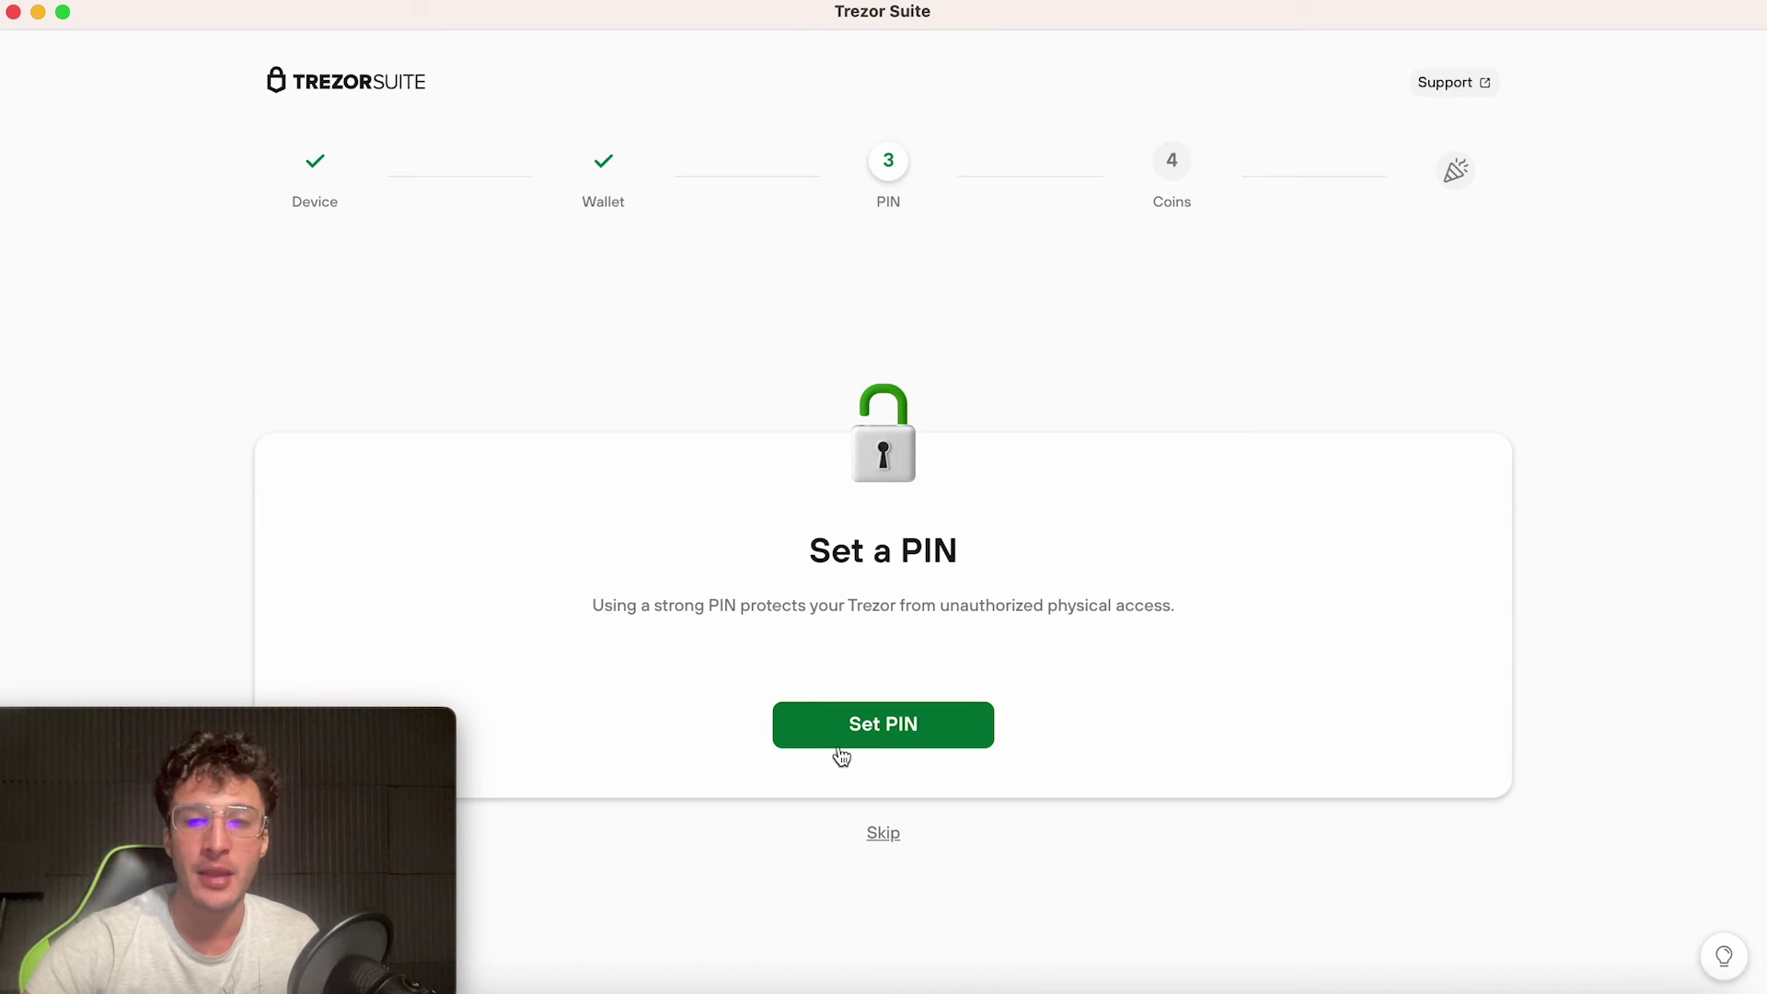
{"action": "left_click", "coordinate": [841, 745]}
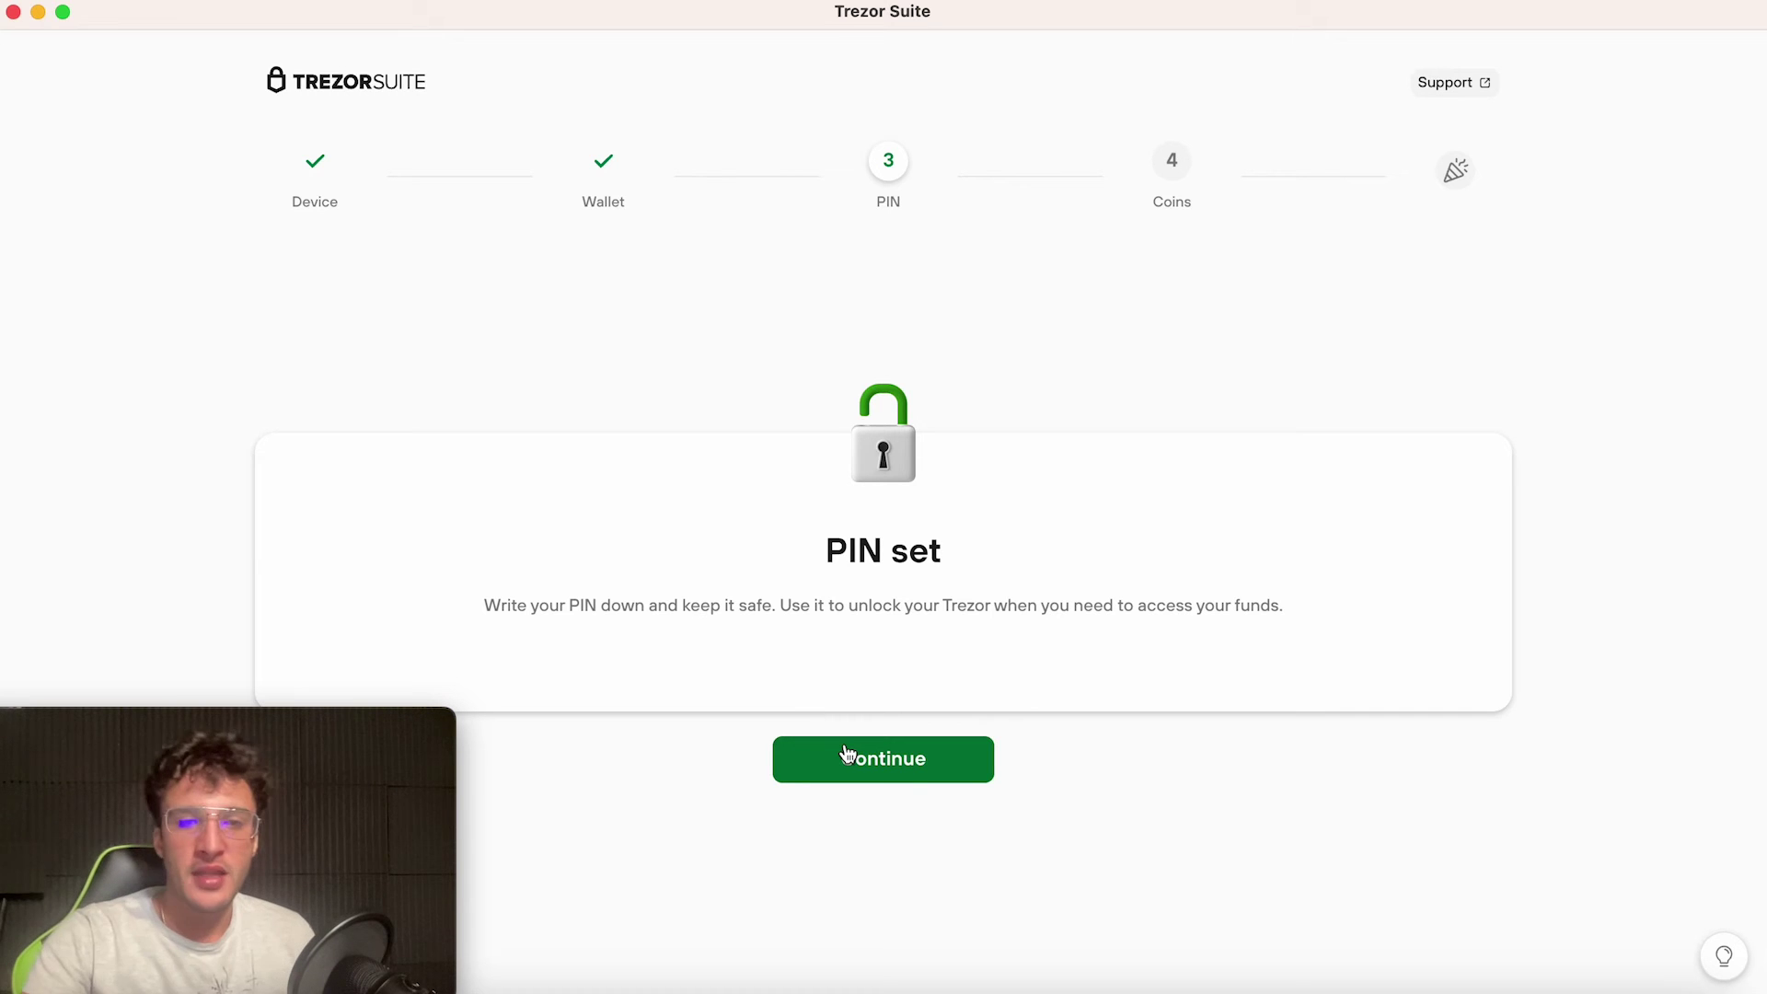
On the Activate coins step, check XRP and Ethereum in addition to Bitcoin
{"action": "left_click", "coordinate": [848, 760]}
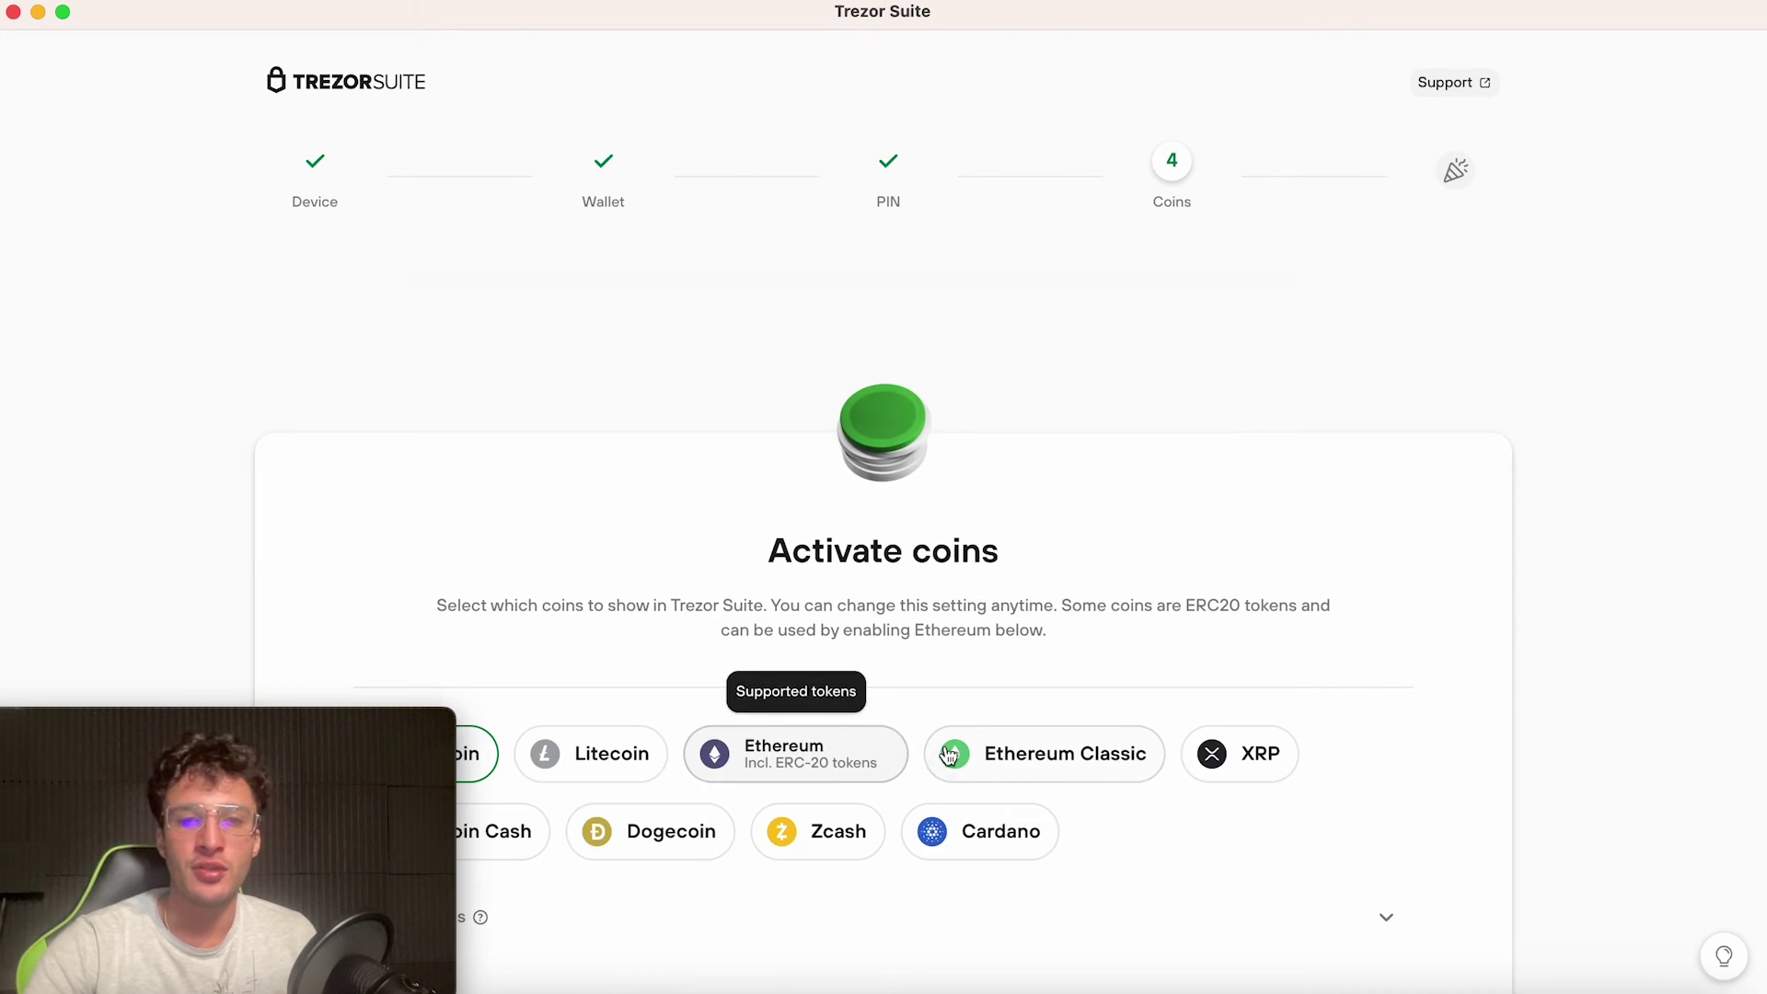
{"action": "scroll", "coordinate": [948, 755], "scroll_direction": "down", "scroll_amount": 3}
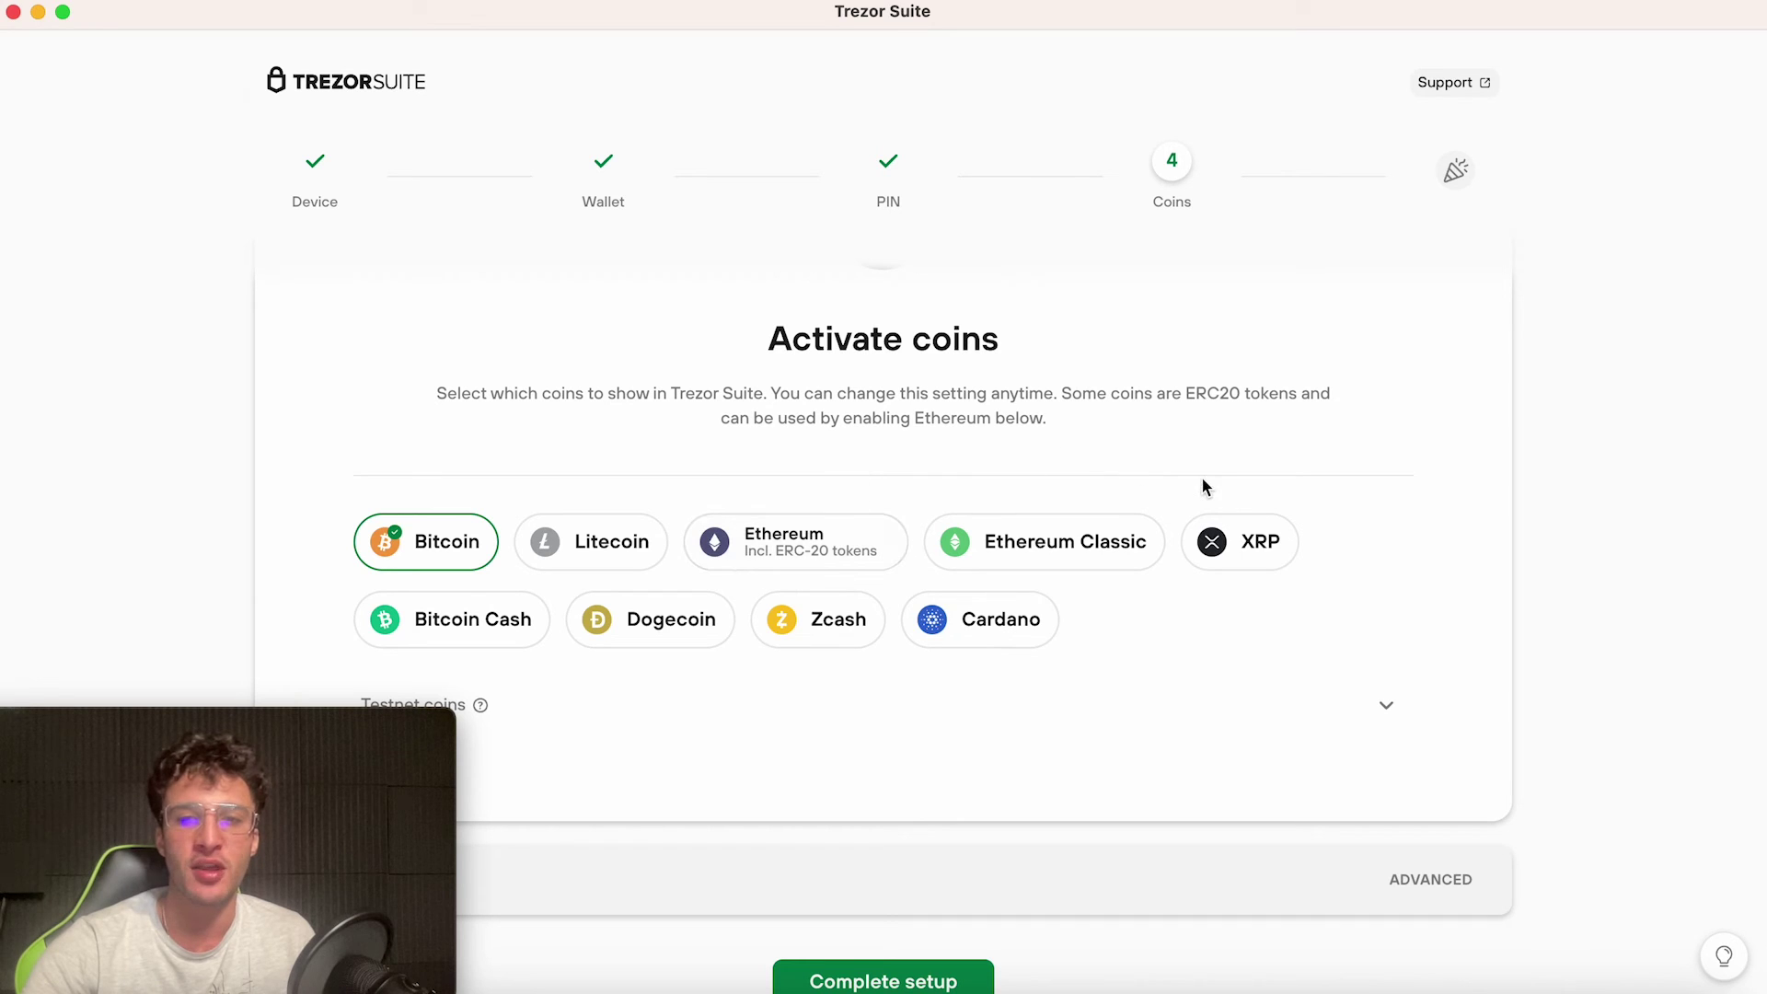
{"action": "left_click", "coordinate": [1231, 532]}
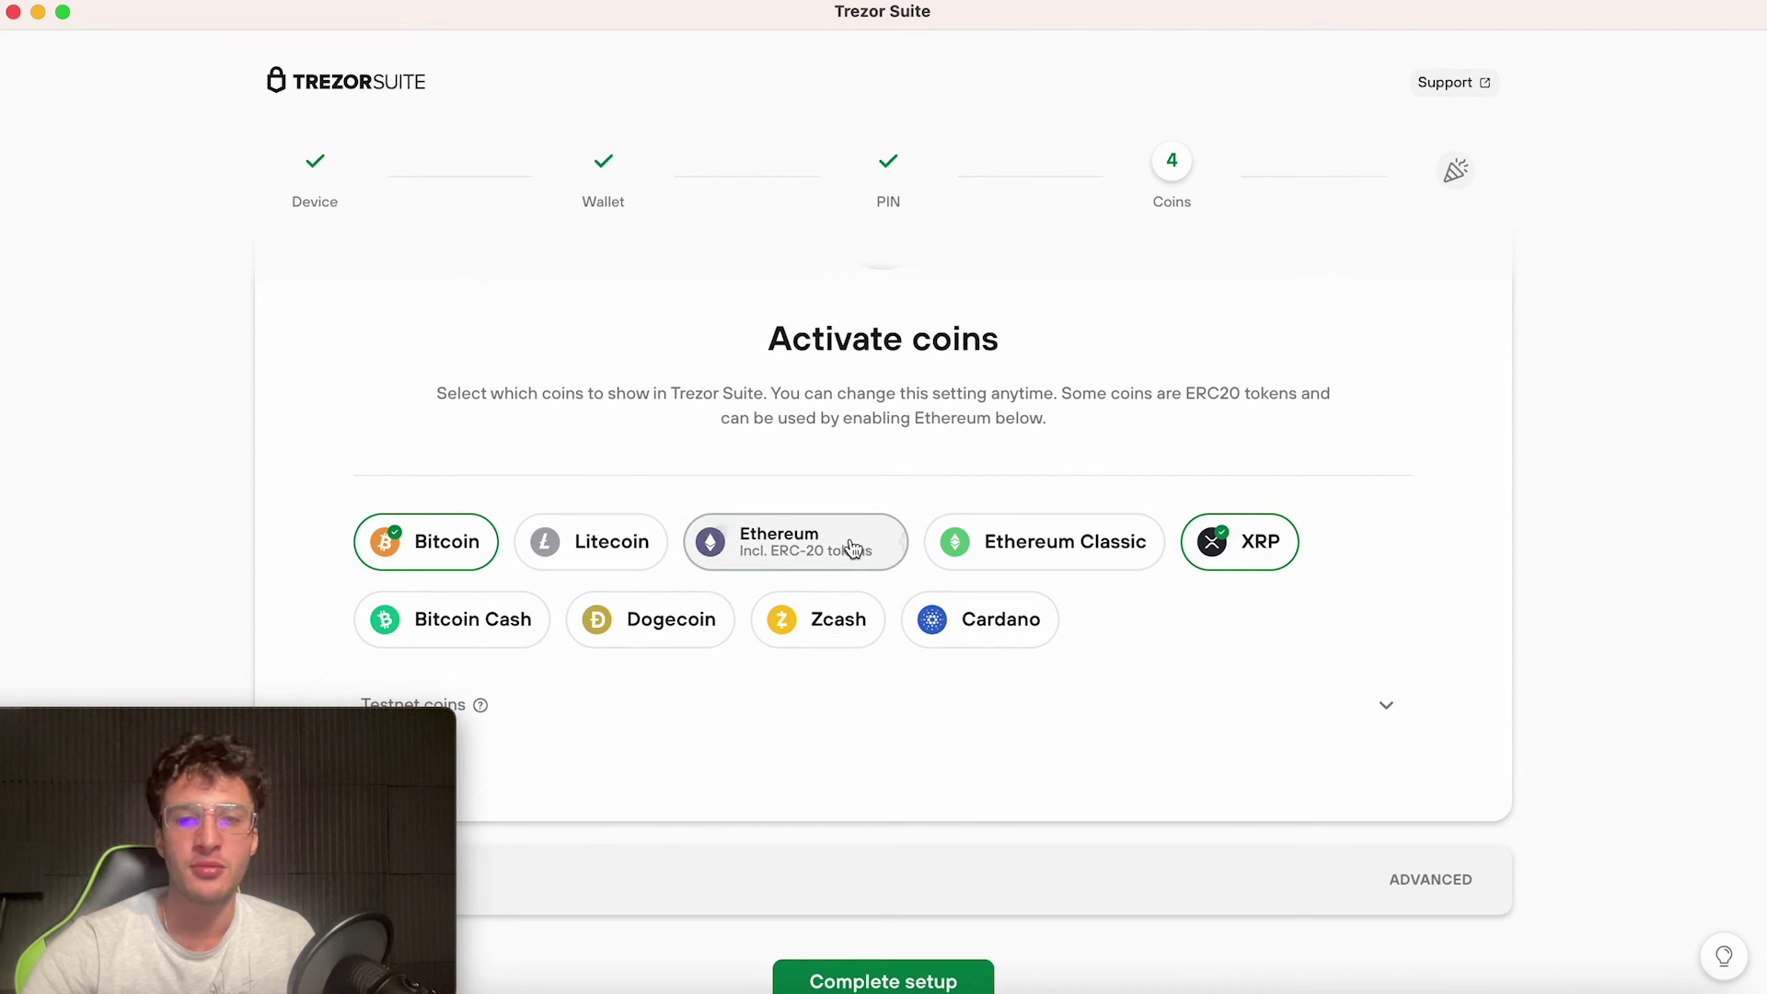
{"action": "left_click", "coordinate": [847, 549]}
Complete setup and rename the device to 'HighCryptoGuy', confirming on the Trezor
{"action": "left_click", "coordinate": [880, 973]}
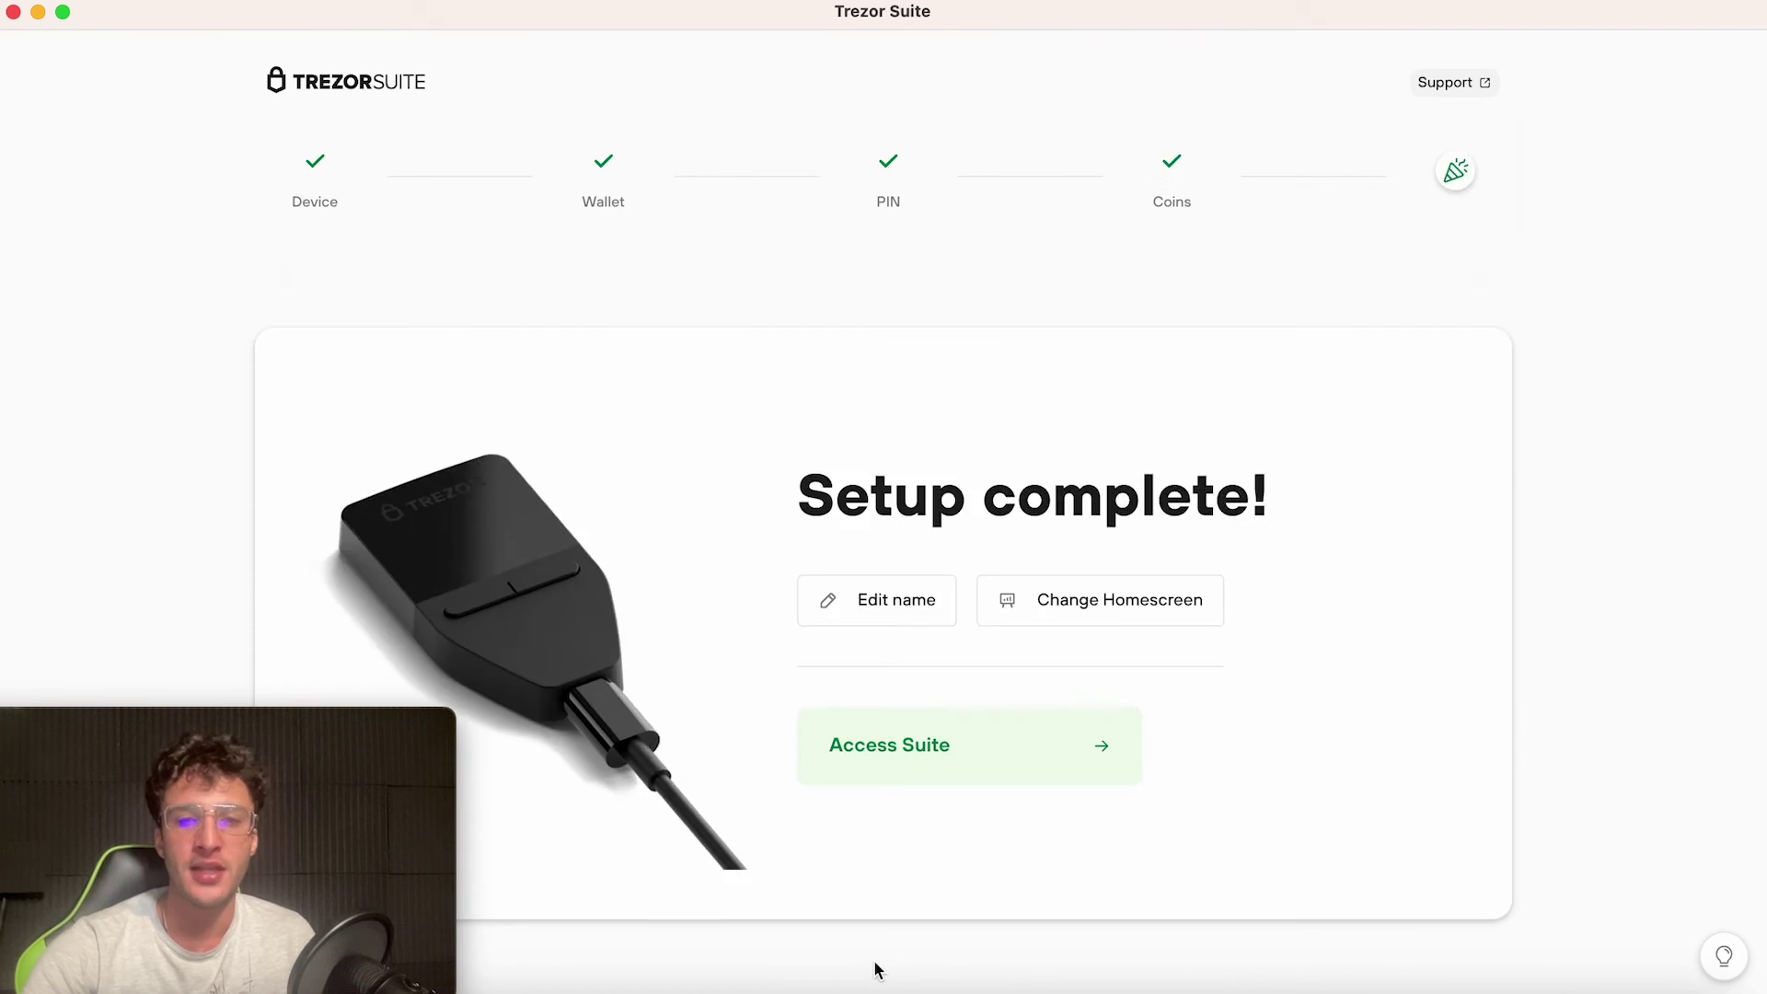
{"action": "left_click", "coordinate": [923, 624]}
{"action": "left_click", "coordinate": [960, 595]}
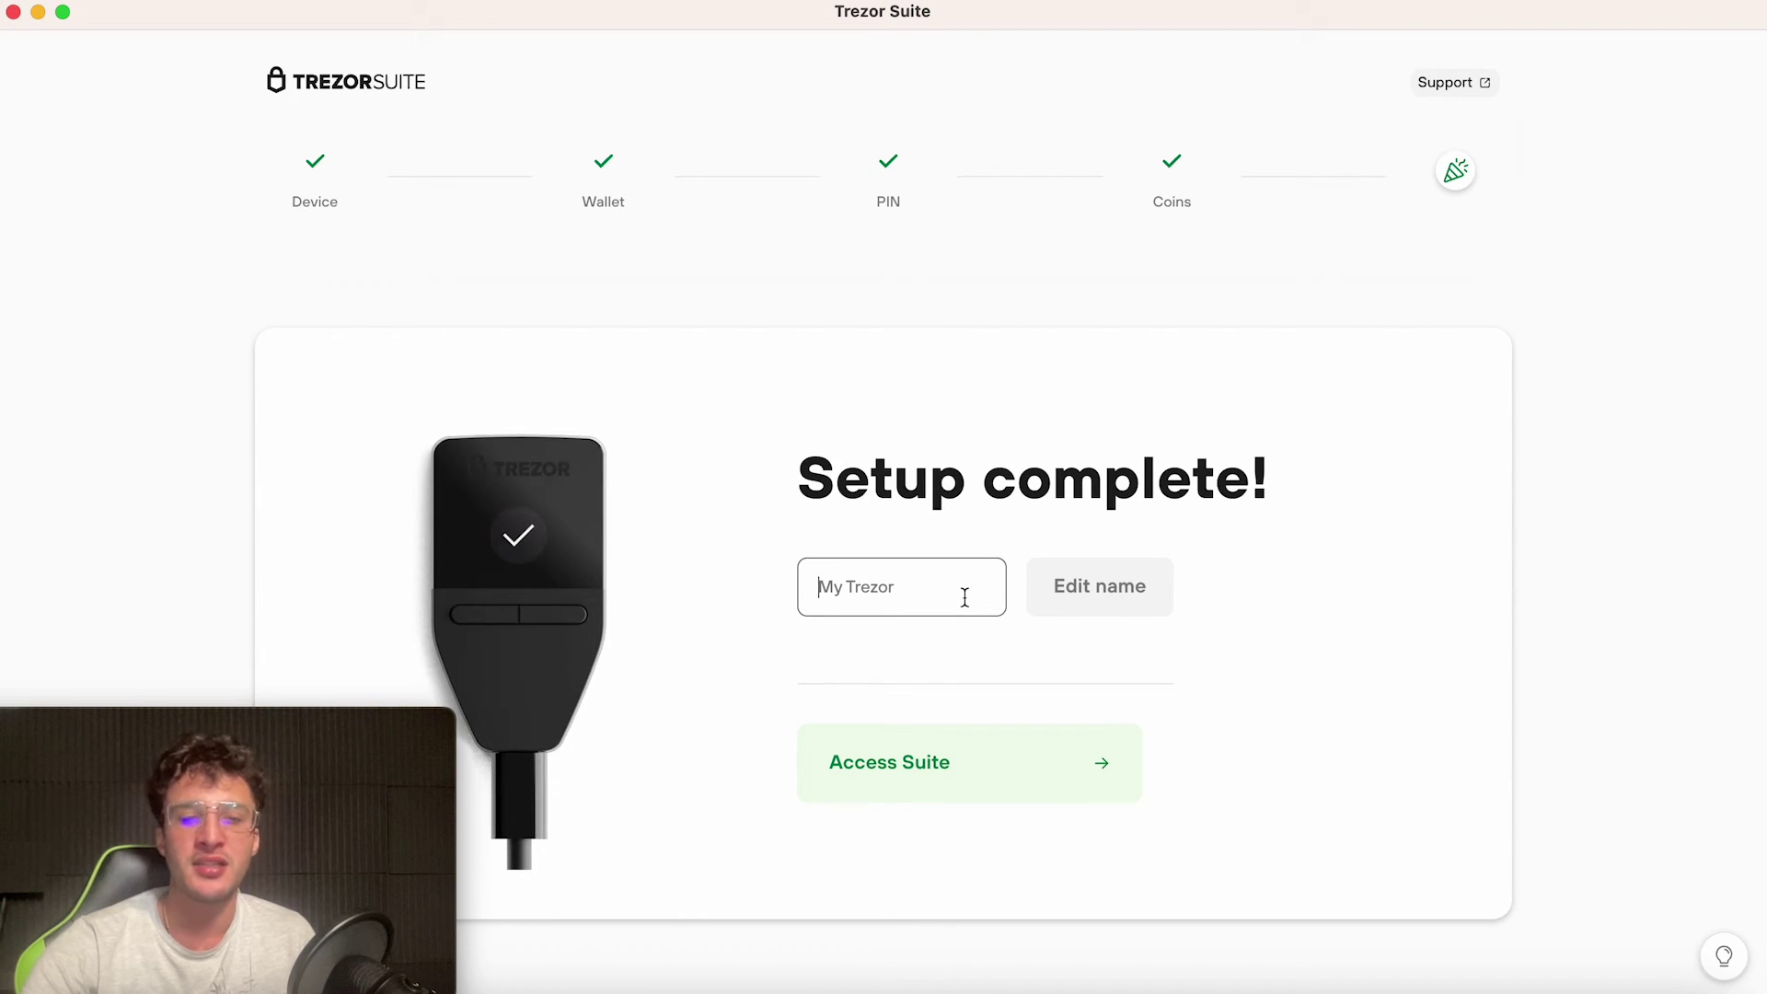
{"action": "type", "text": "High"}
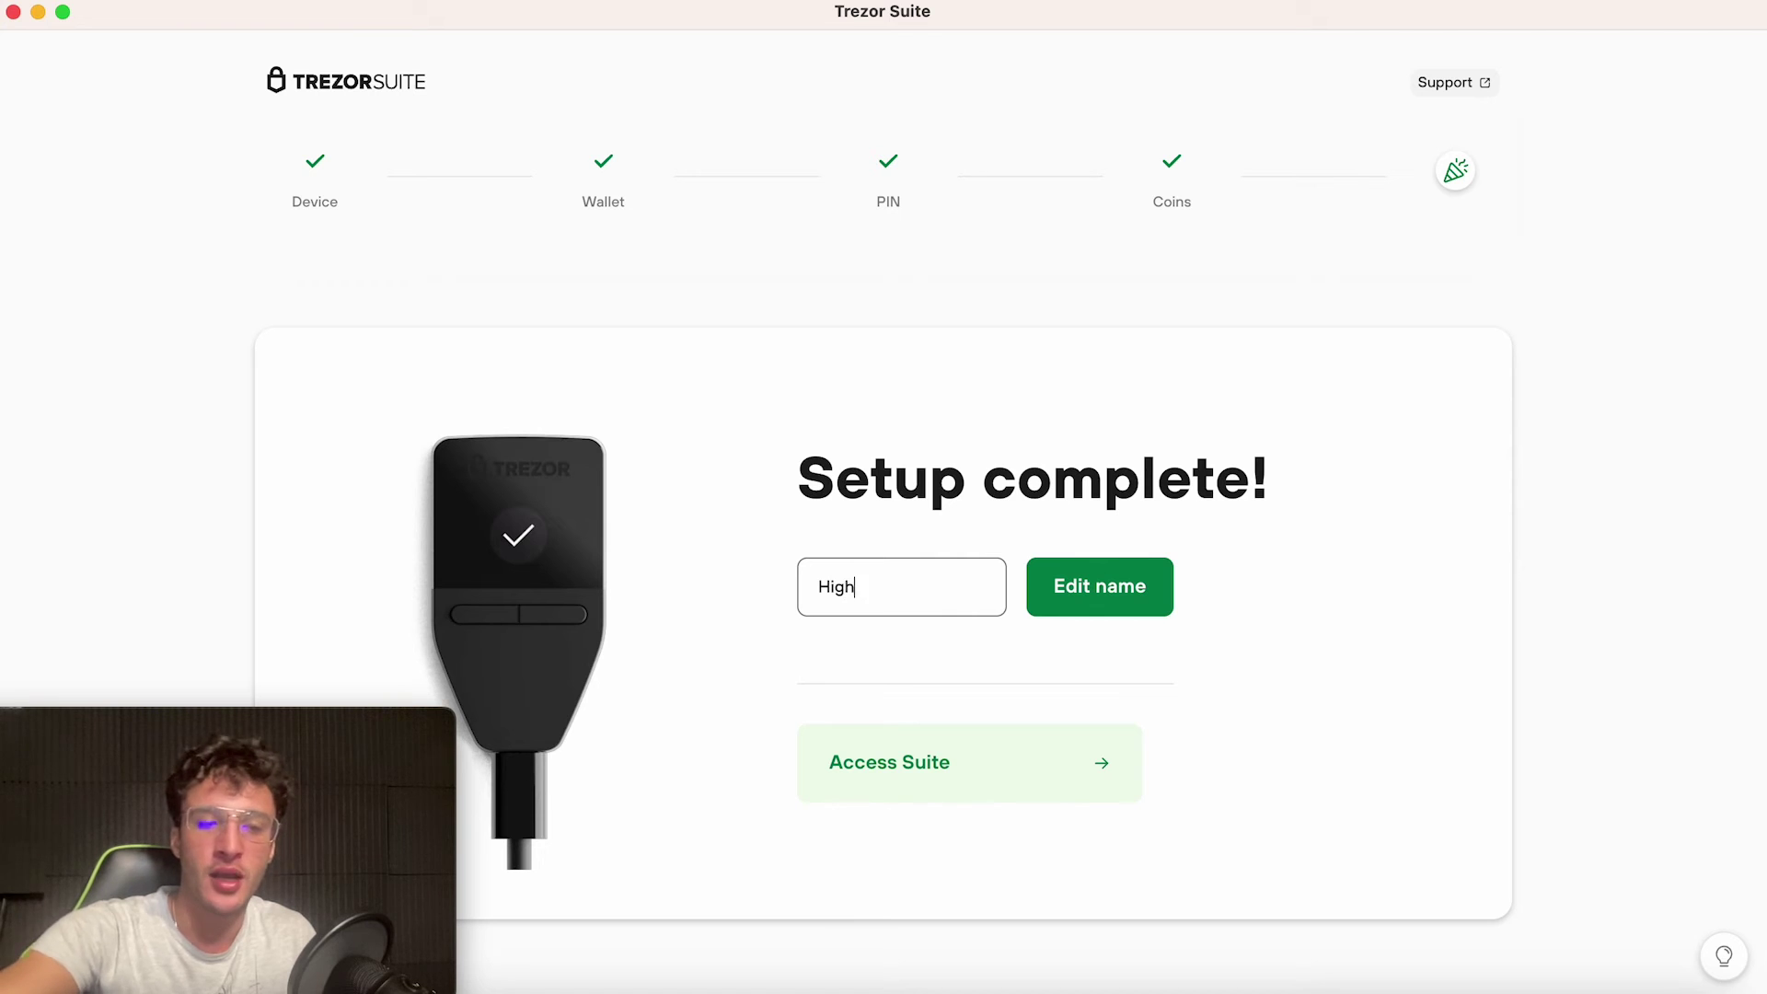
{"action": "type", "text": "CryptoGuy"}
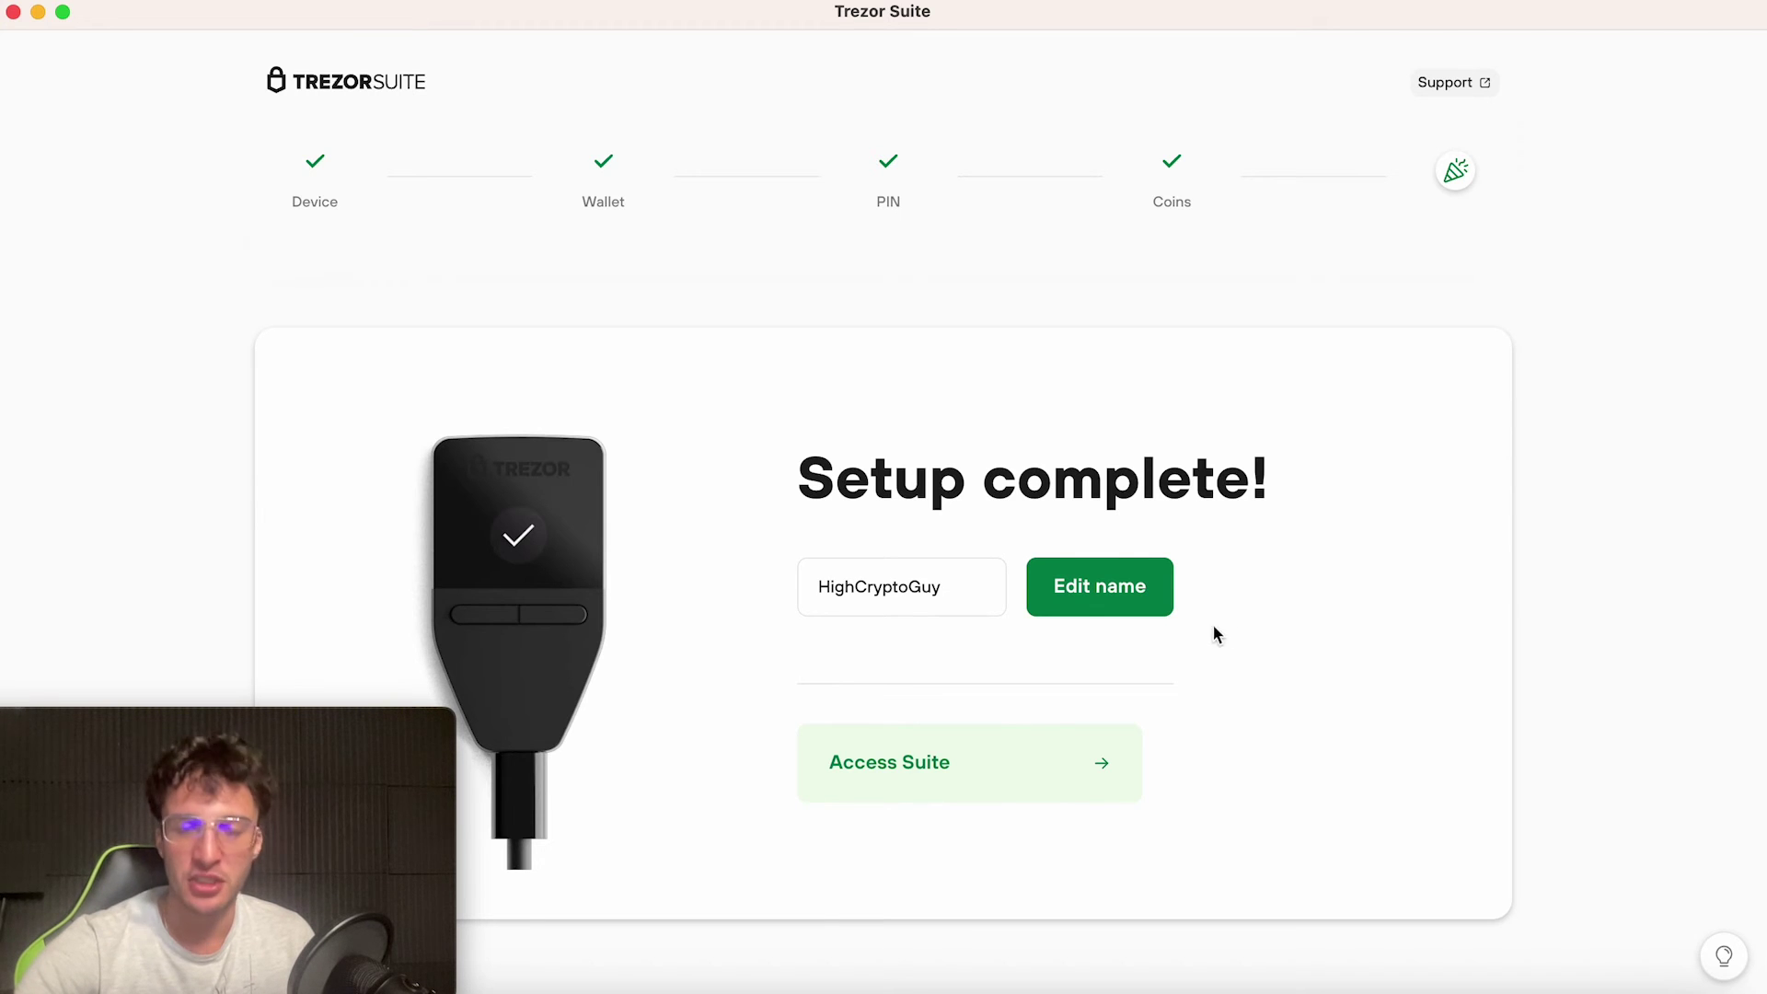
{"action": "left_click", "coordinate": [1036, 762]}
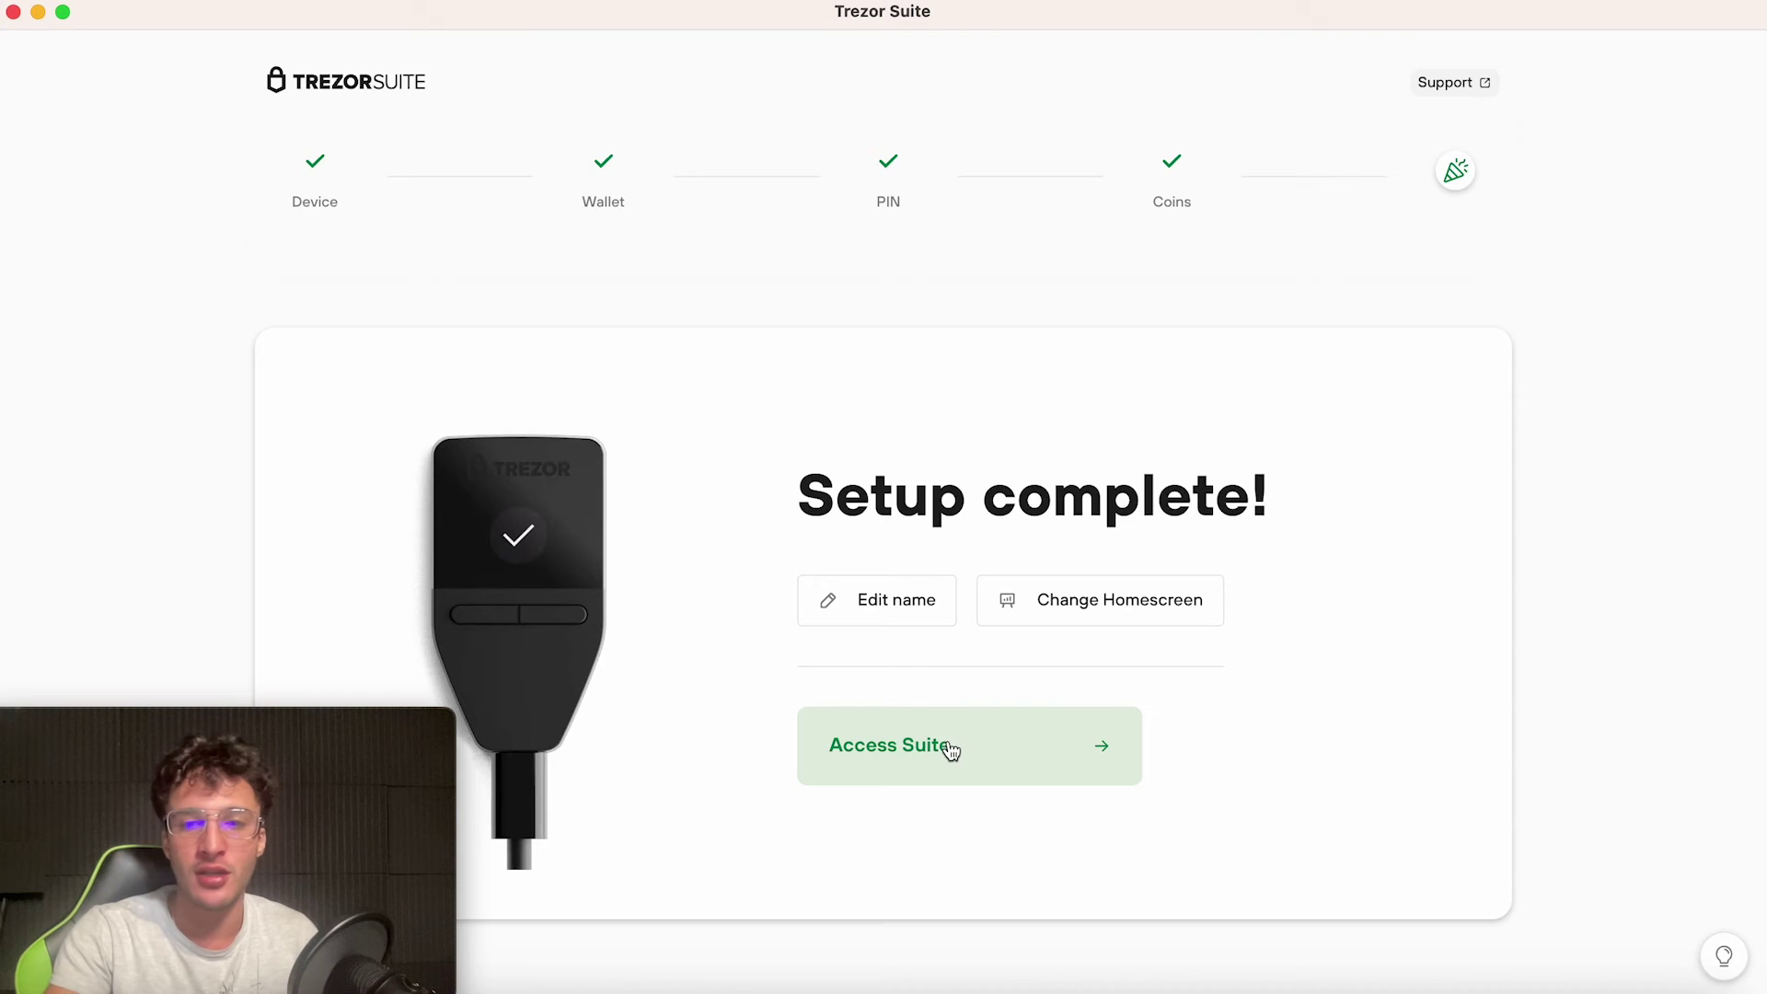
Enter the standard wallet and review the $0.00 dashboard's Assets and Security sections
{"action": "left_click", "coordinate": [952, 741]}
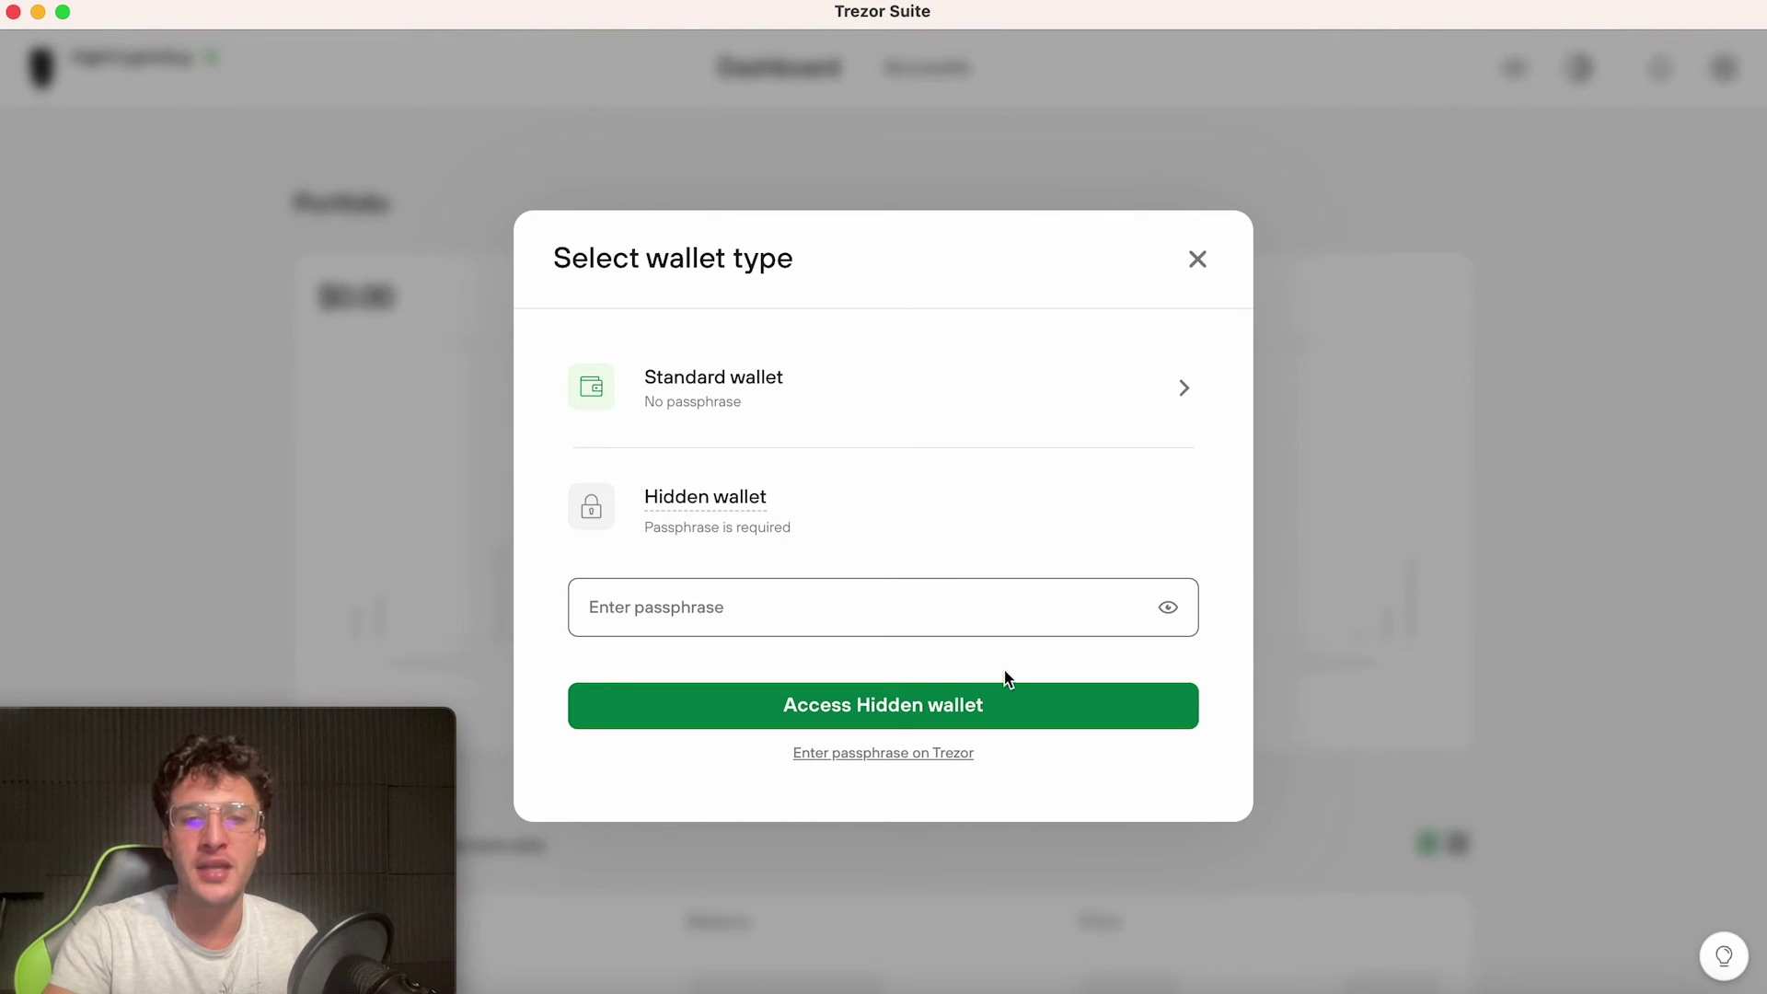
{"action": "left_click", "coordinate": [973, 706]}
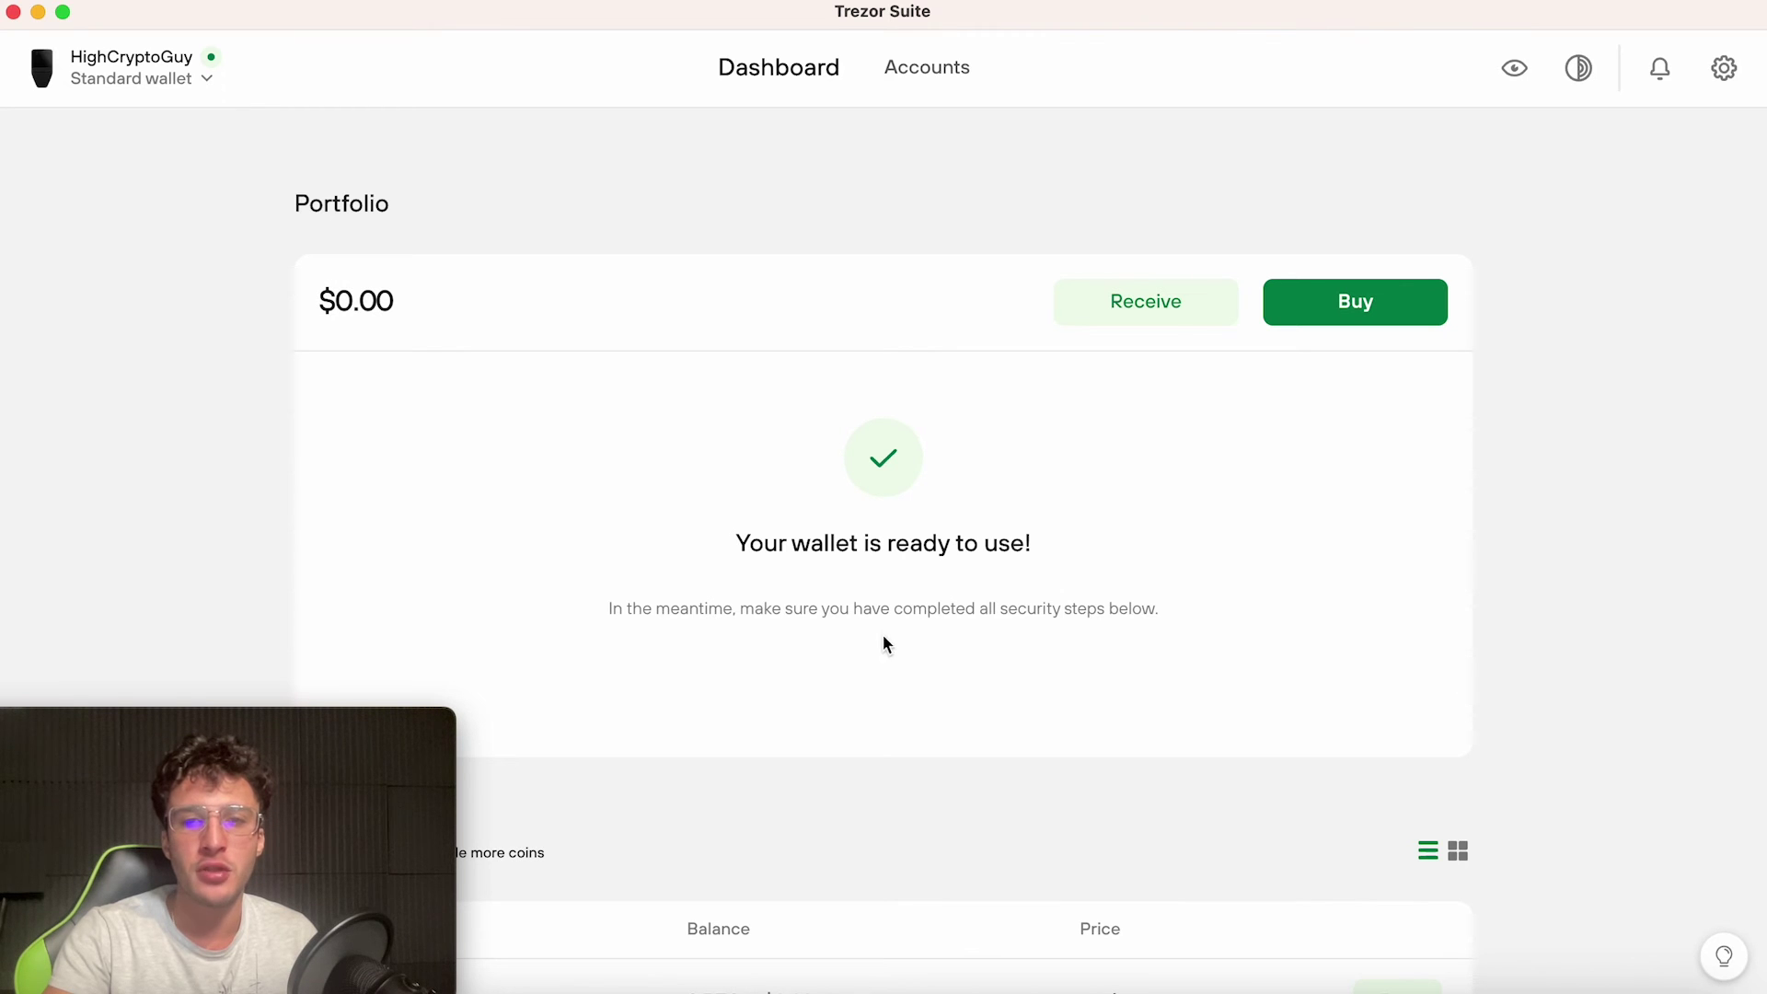
{"action": "scroll", "coordinate": [985, 637], "scroll_direction": "down", "scroll_amount": 4}
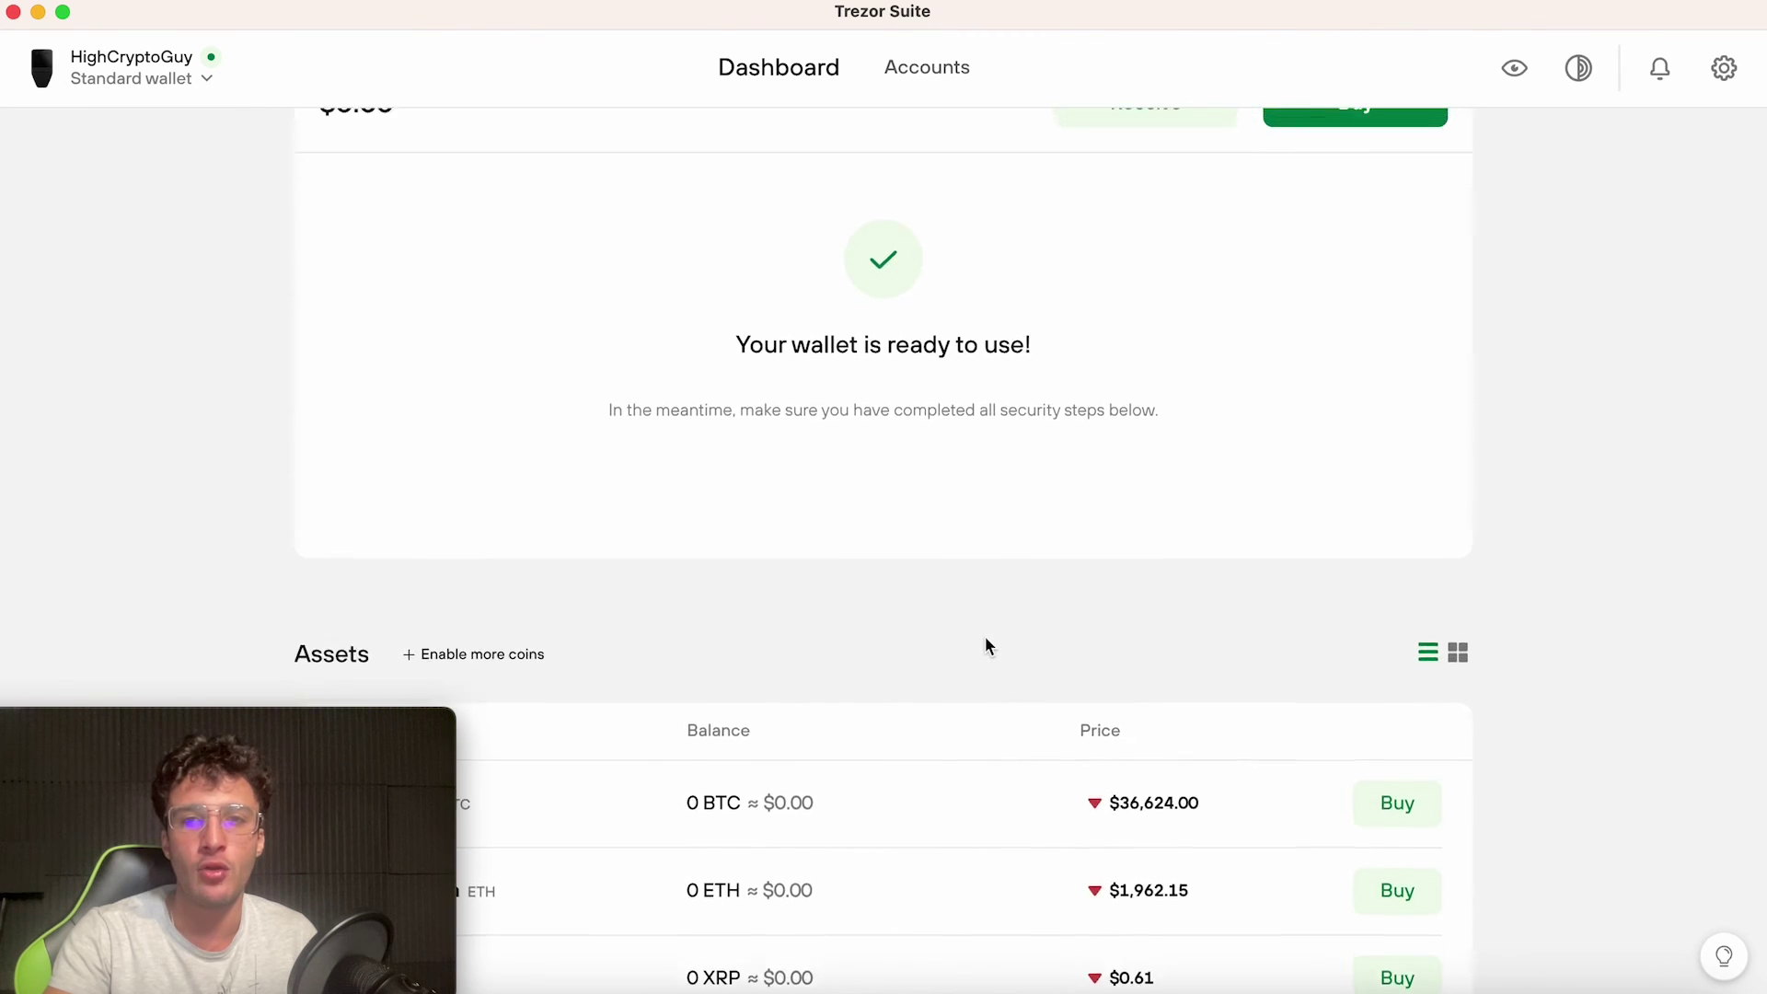
{"action": "scroll", "coordinate": [985, 637], "scroll_direction": "up", "scroll_amount": 4}
{"action": "scroll", "coordinate": [1212, 413], "scroll_direction": "down", "scroll_amount": 8}
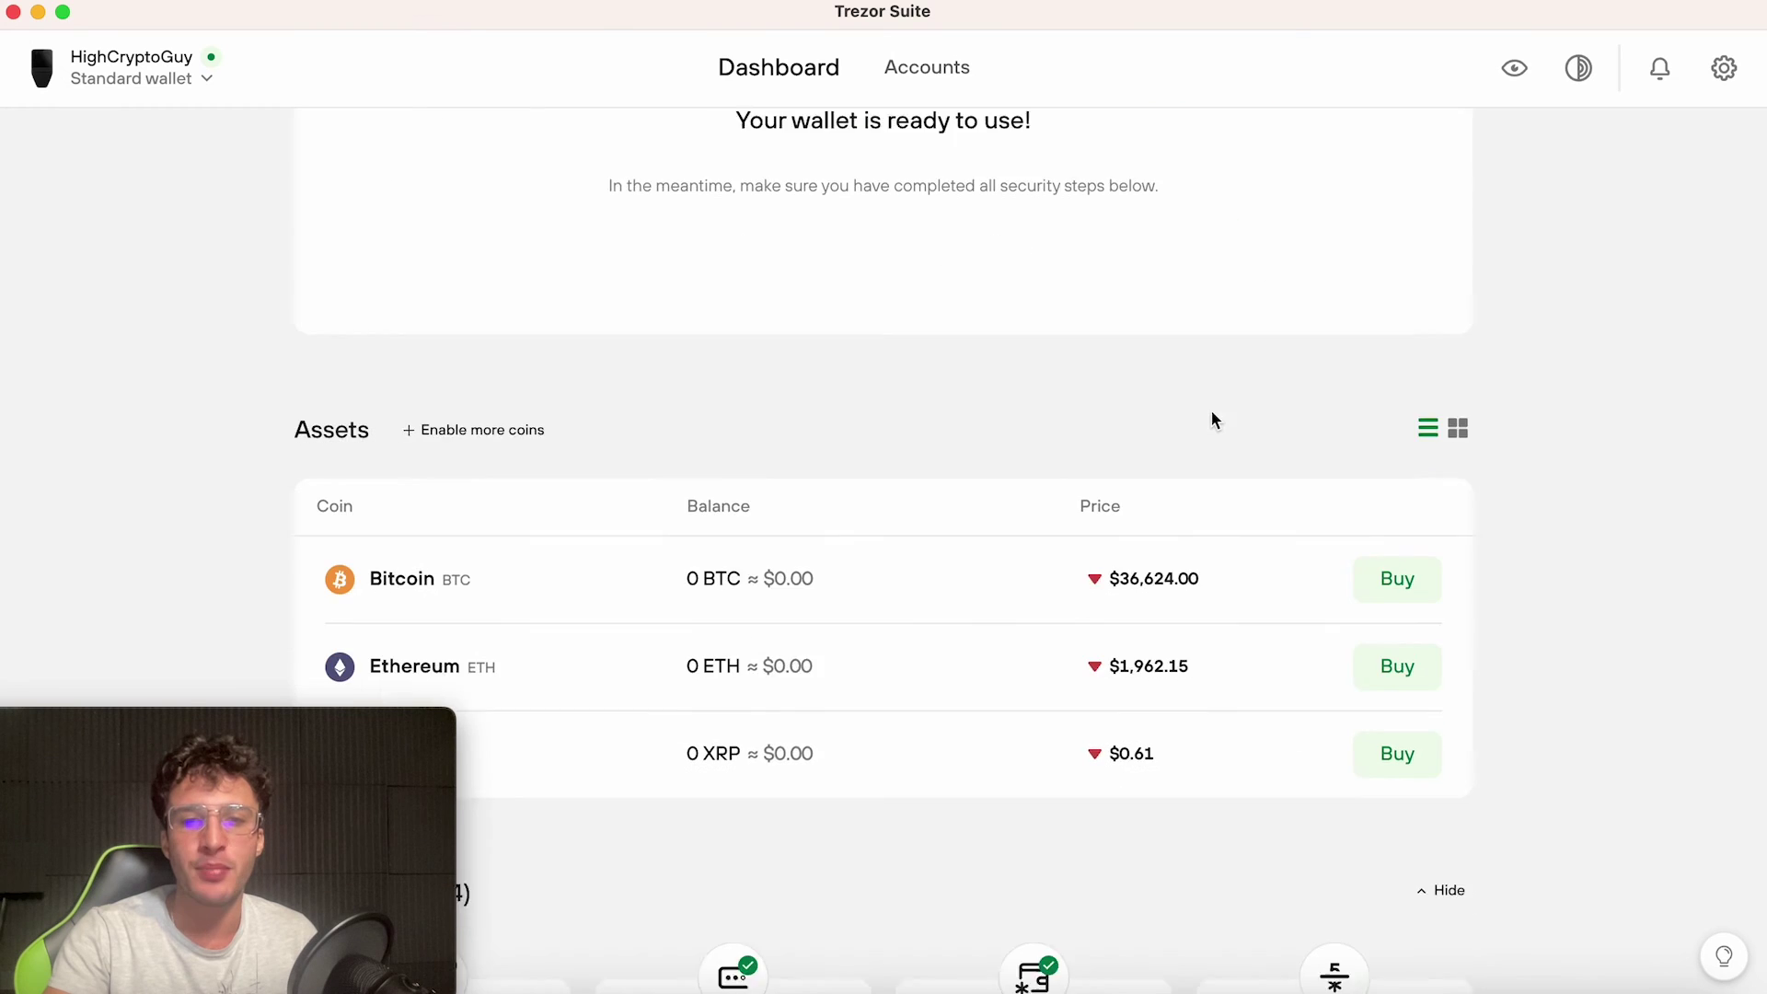
{"action": "scroll", "coordinate": [1211, 418], "scroll_direction": "down", "scroll_amount": 3}
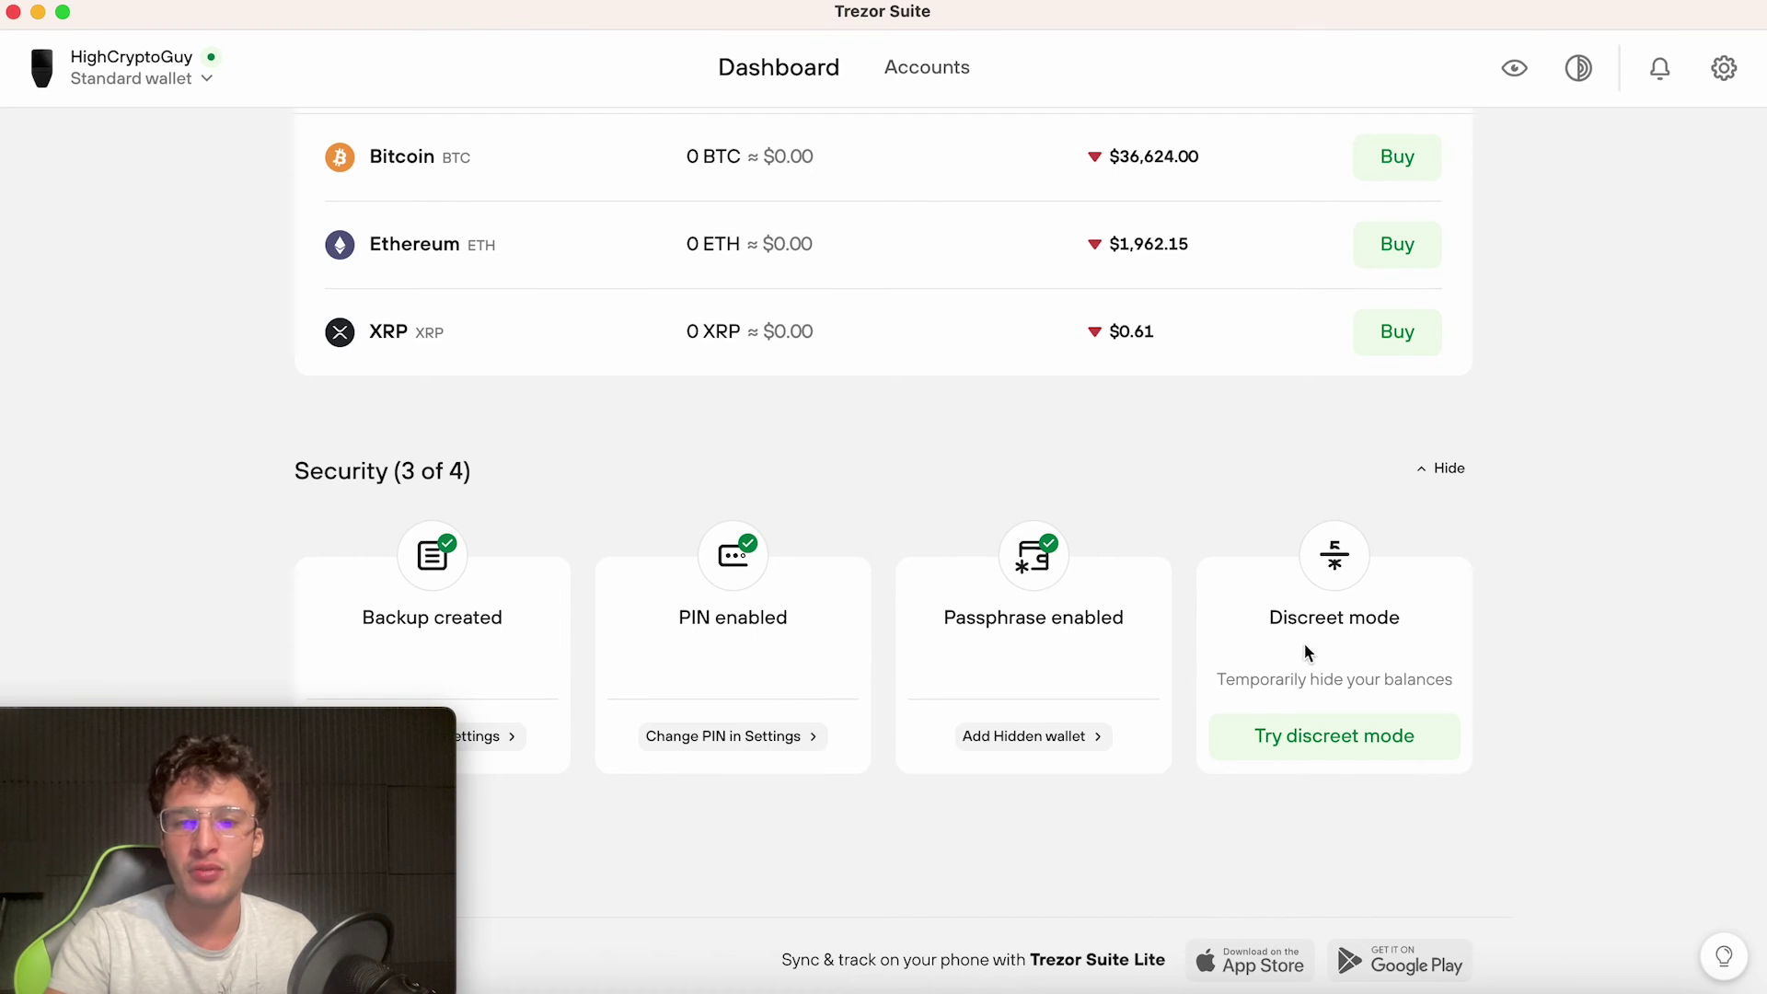
{"action": "scroll", "coordinate": [1610, 482], "scroll_direction": "up", "scroll_amount": 10}
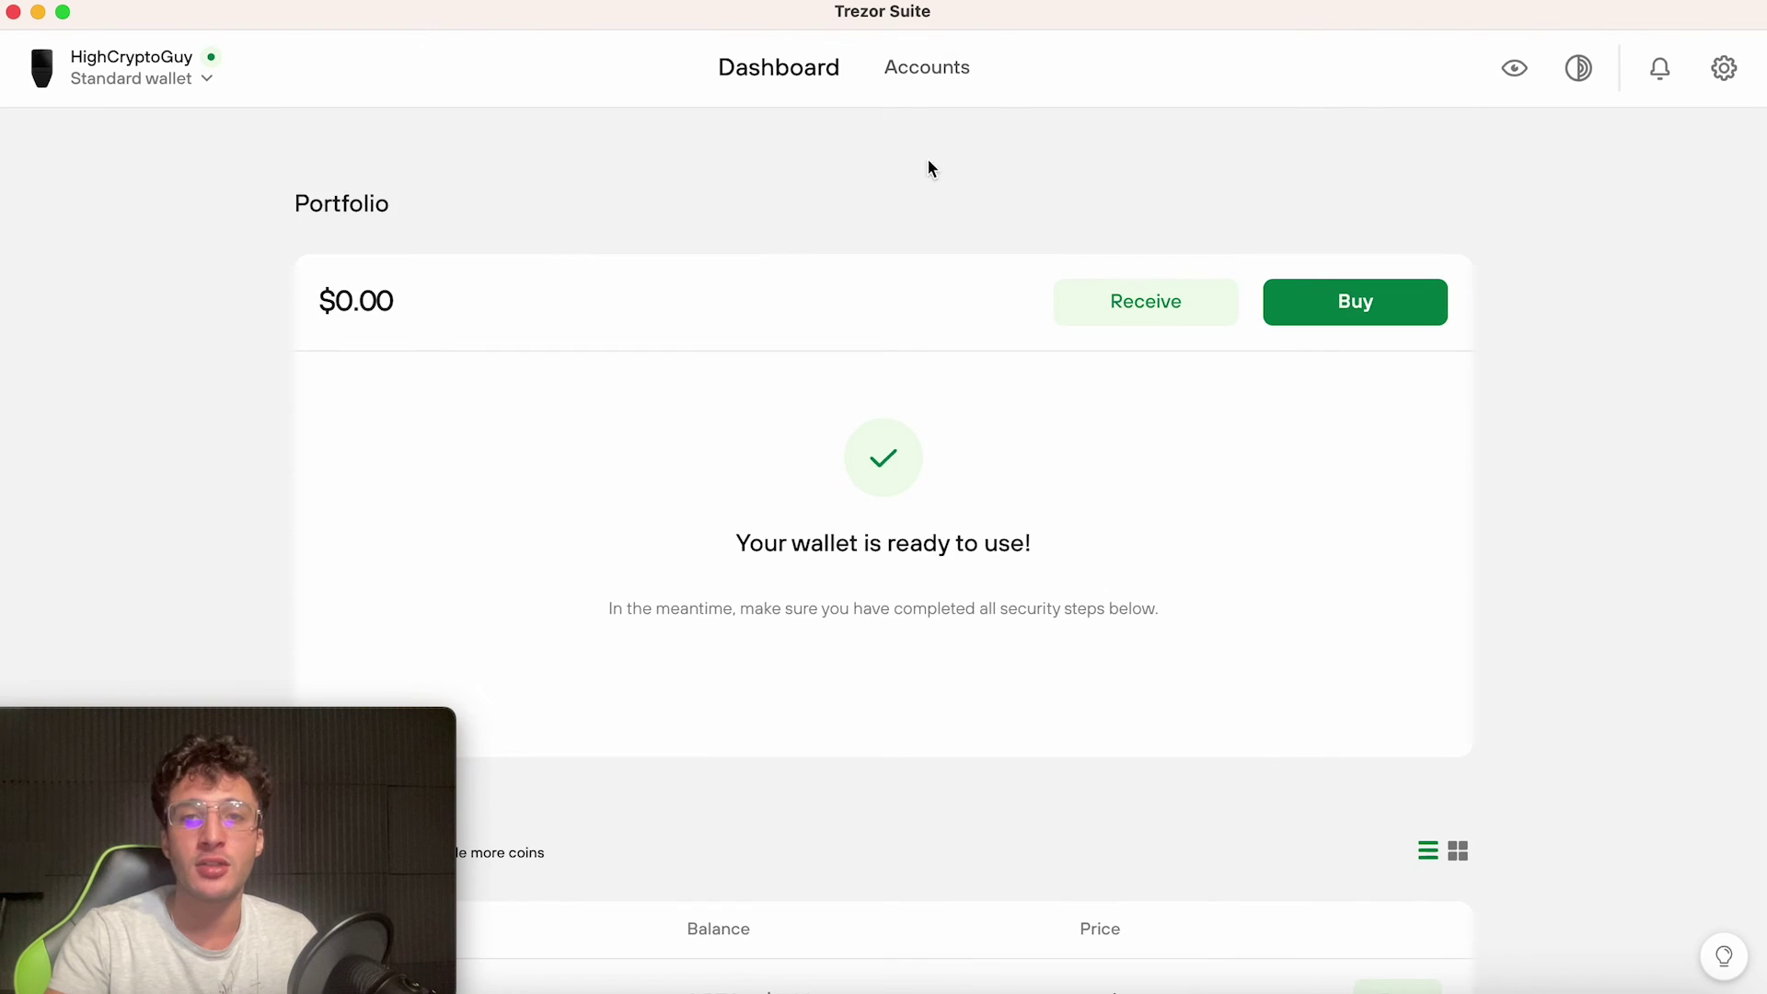
Open Accounts and view XRP #1, Ethereum #1, then Bitcoin #1
{"action": "left_click", "coordinate": [903, 57]}
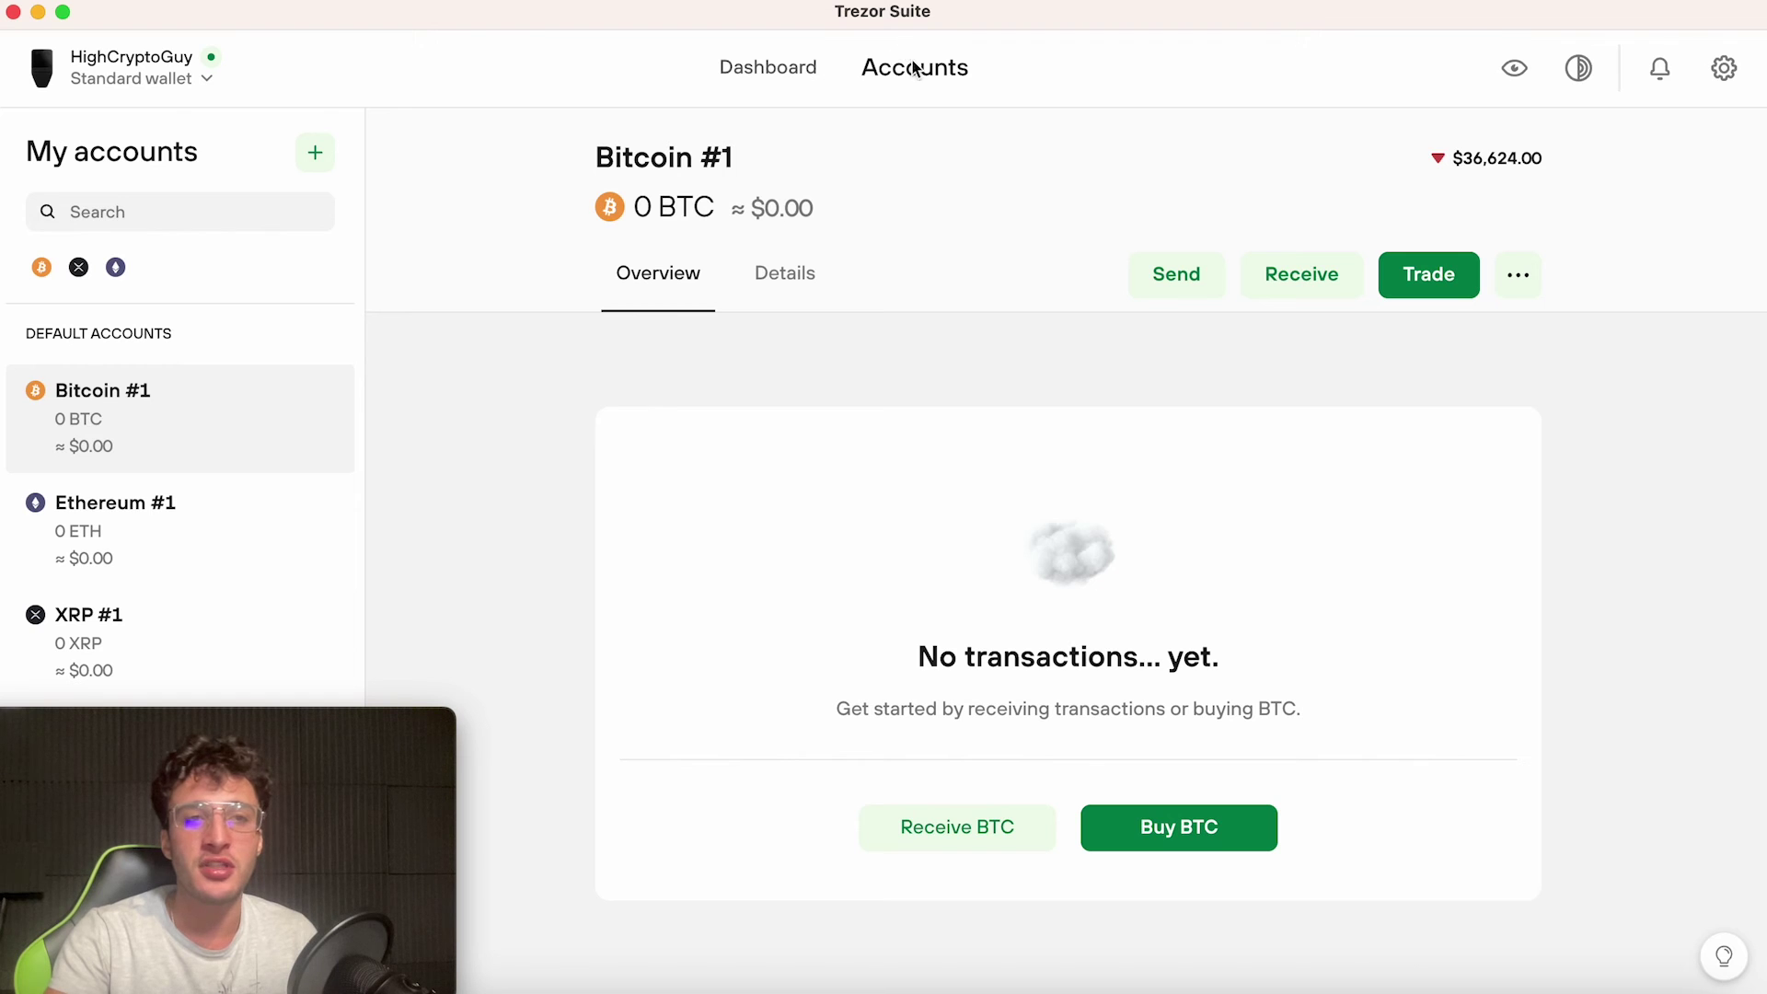
{"action": "left_click", "coordinate": [228, 649]}
{"action": "left_click", "coordinate": [194, 541]}
{"action": "left_click", "coordinate": [204, 425]}
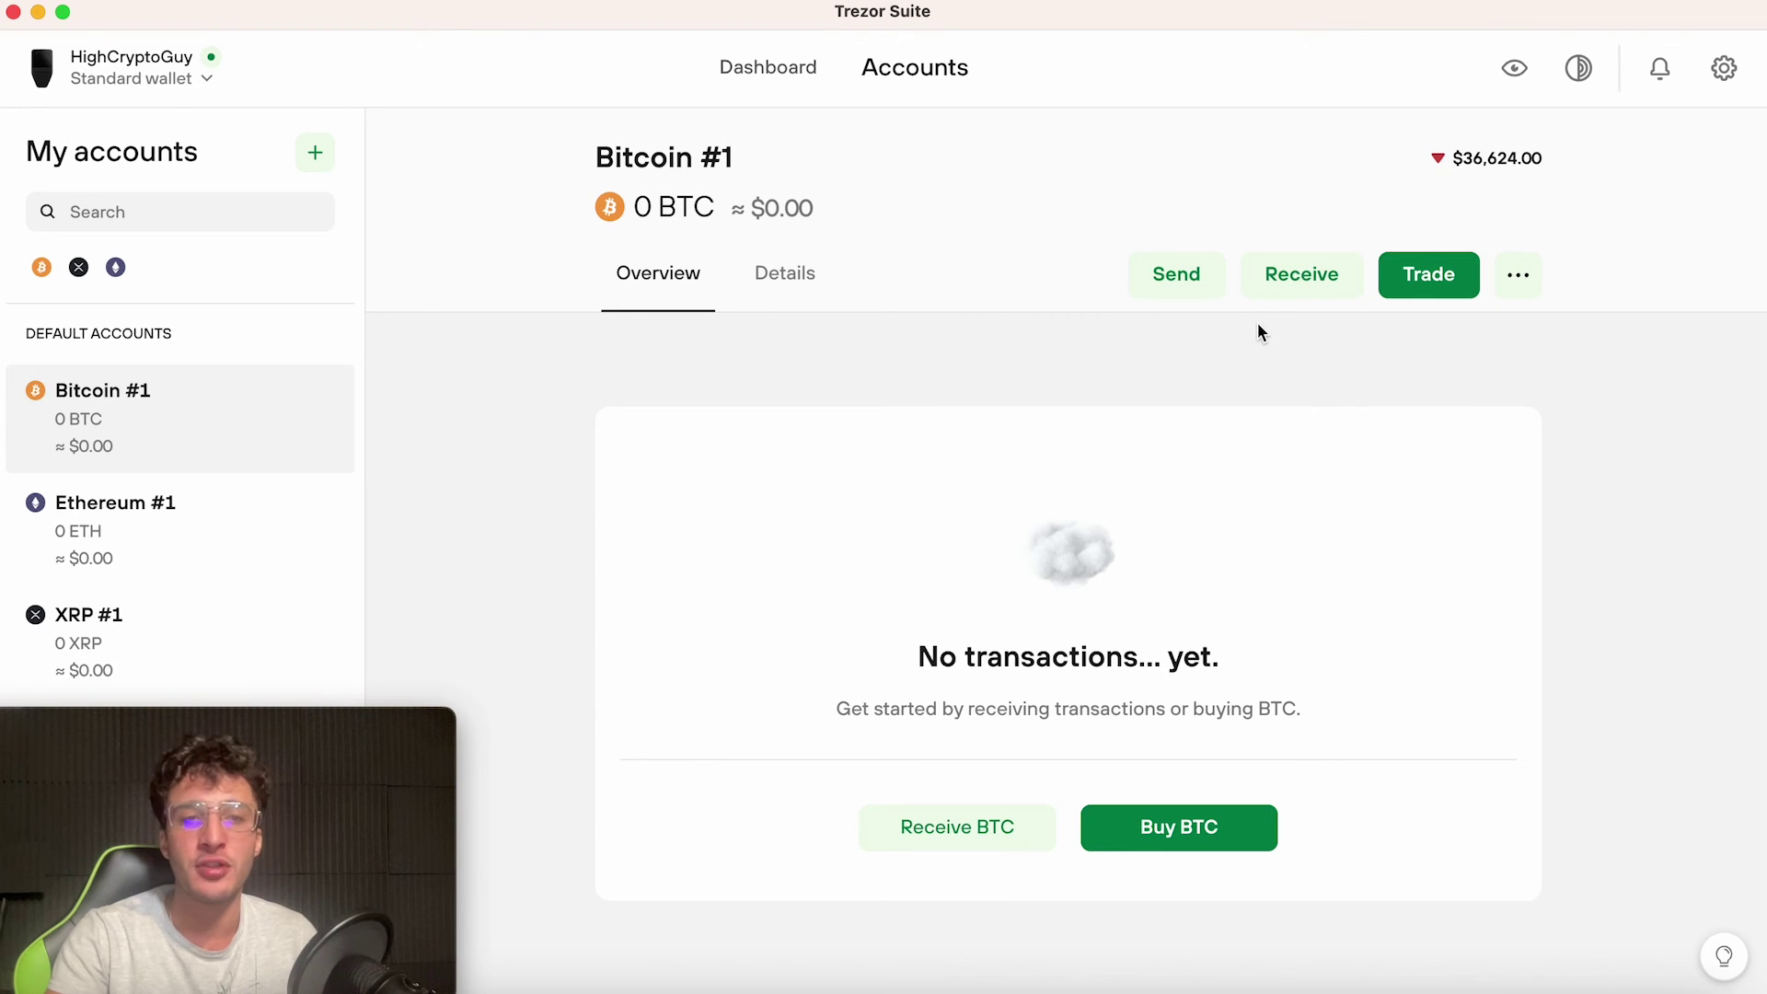
Reveal Bitcoin #1's full receive address and QR code, select it, close, then open Ethereum #1
{"action": "left_click", "coordinate": [1272, 275]}
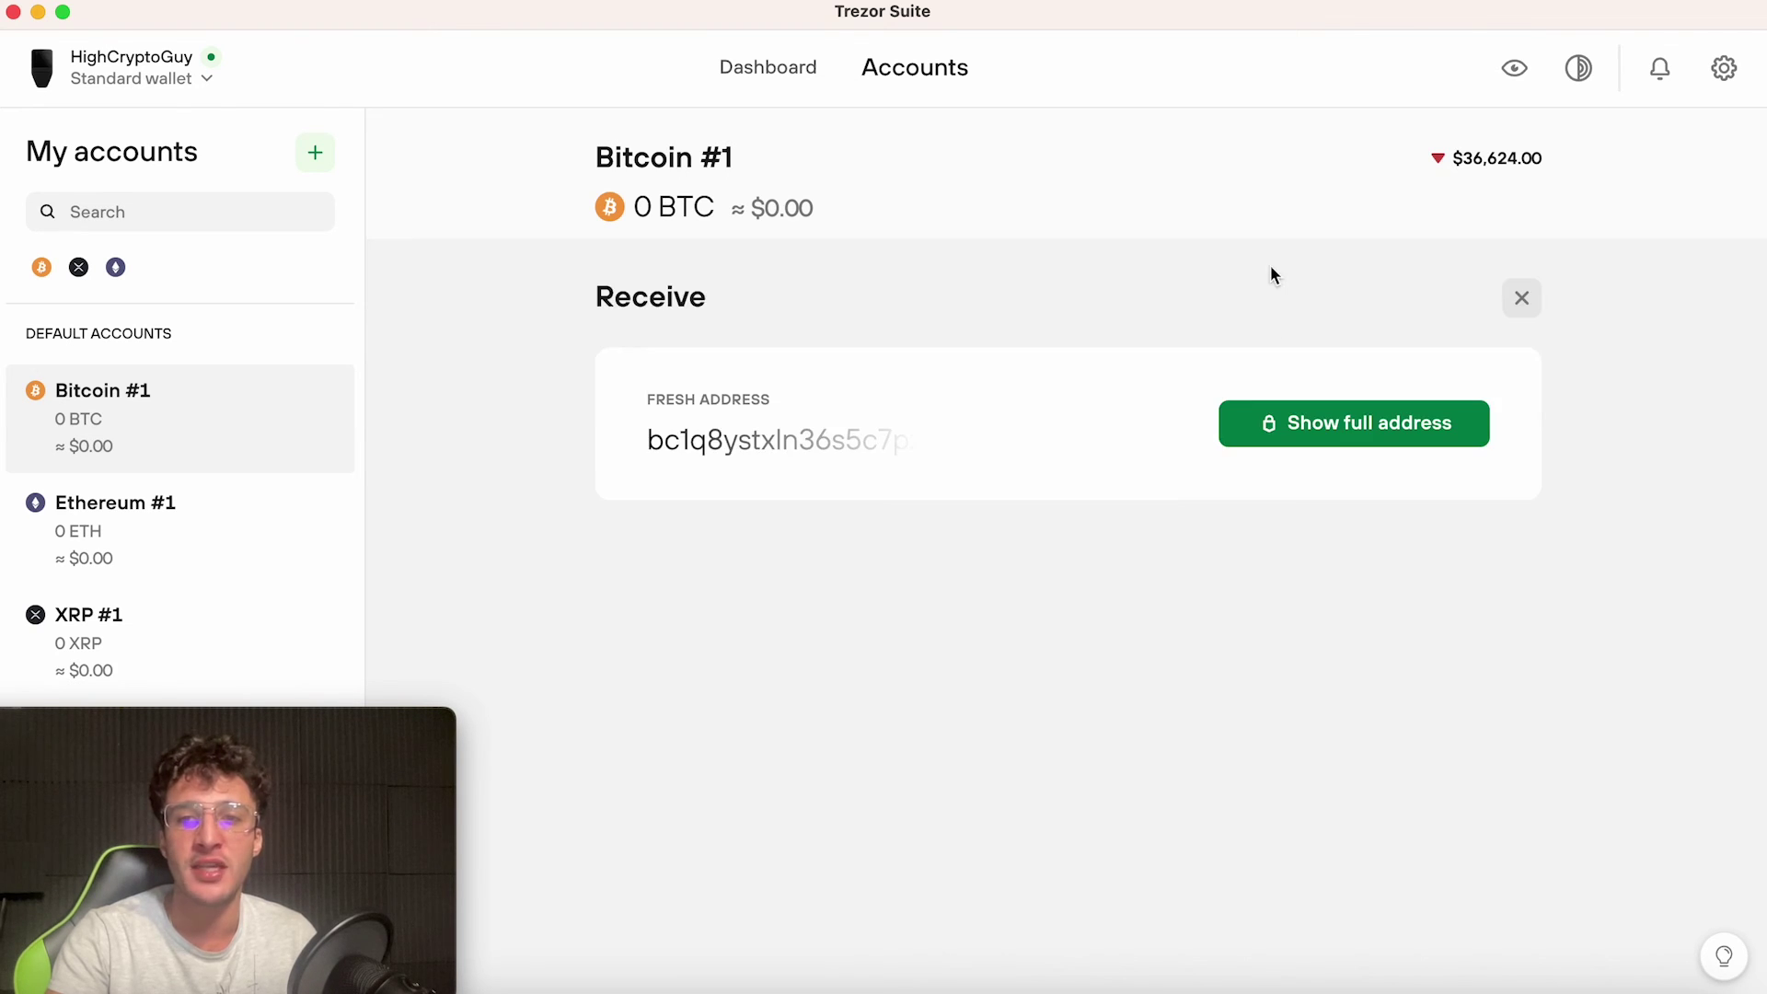
{"action": "left_click", "coordinate": [1313, 450]}
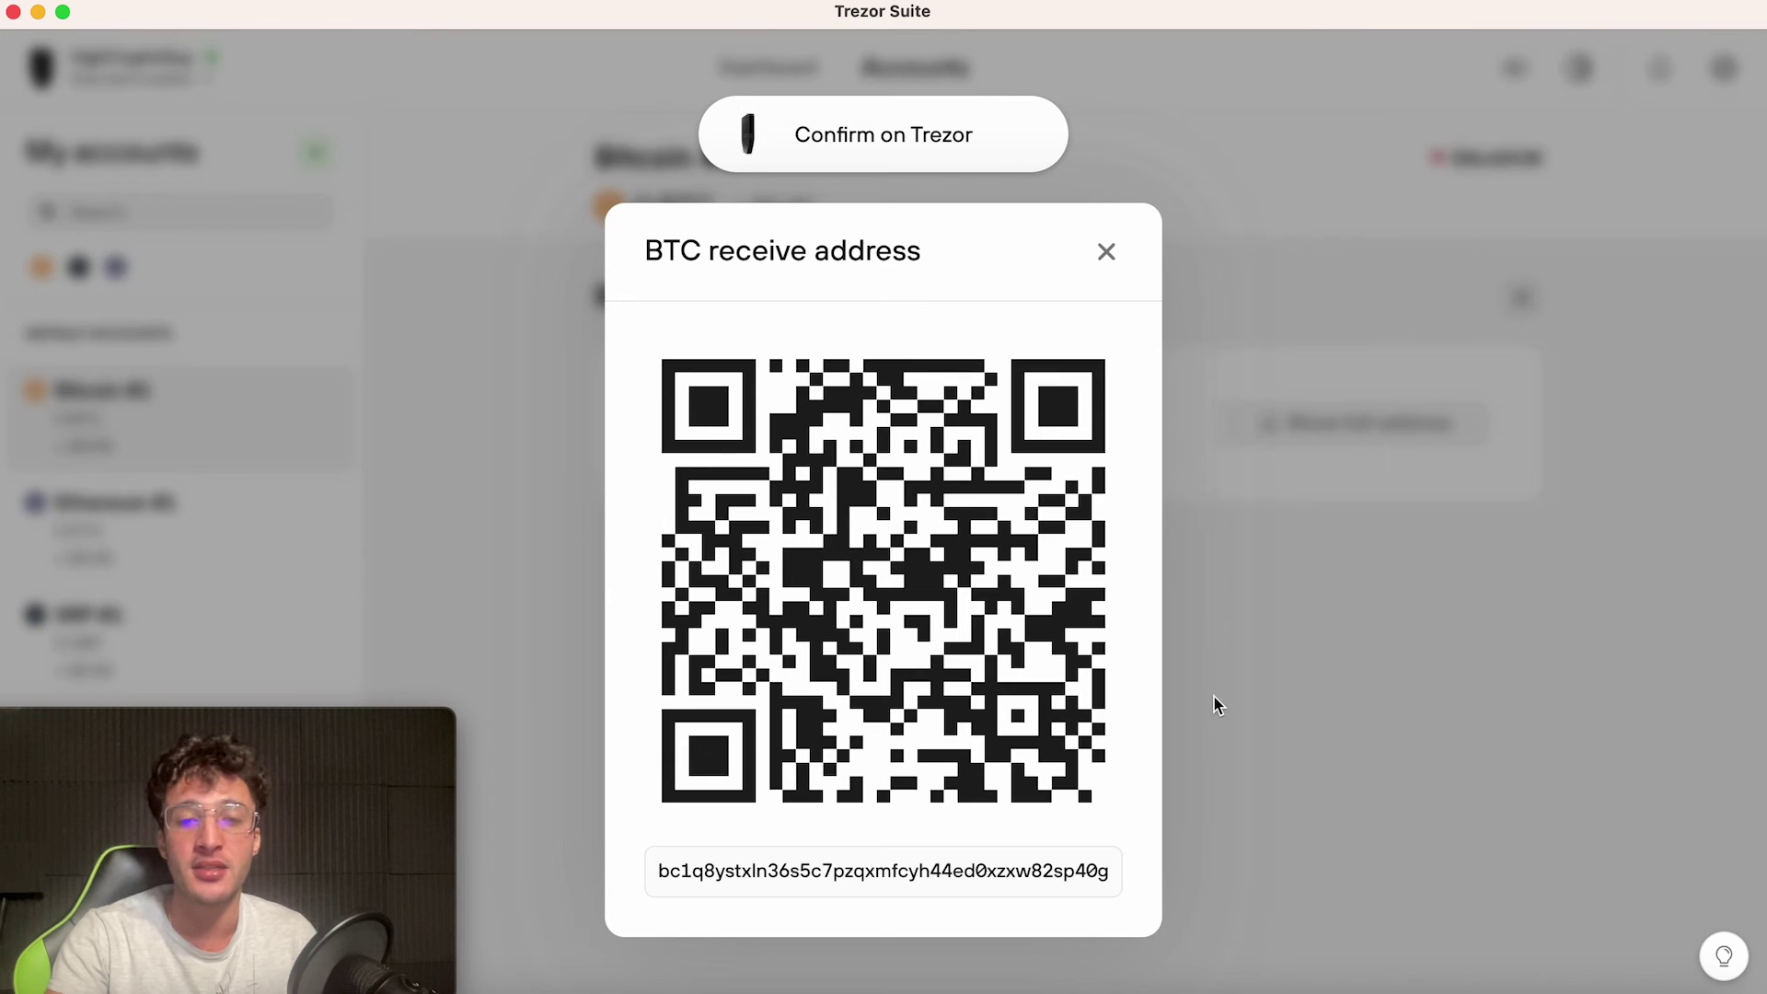
{"action": "double_click", "coordinate": [973, 868]}
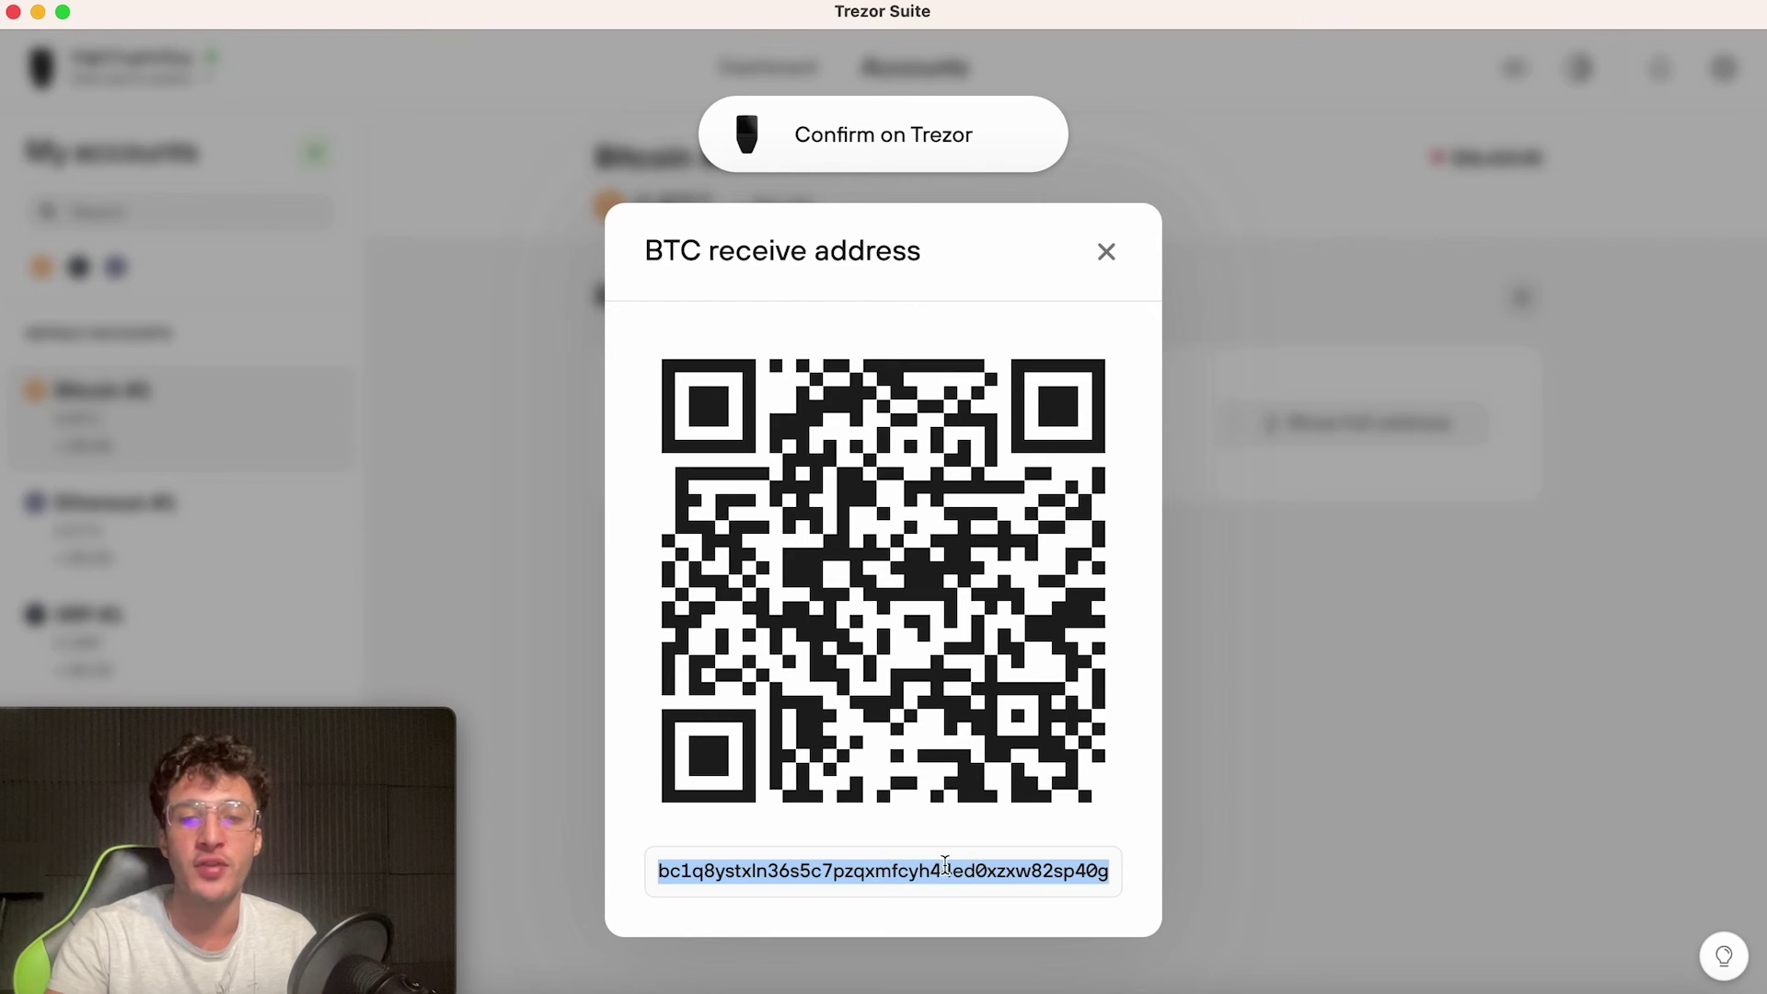
{"action": "left_click", "coordinate": [1316, 764]}
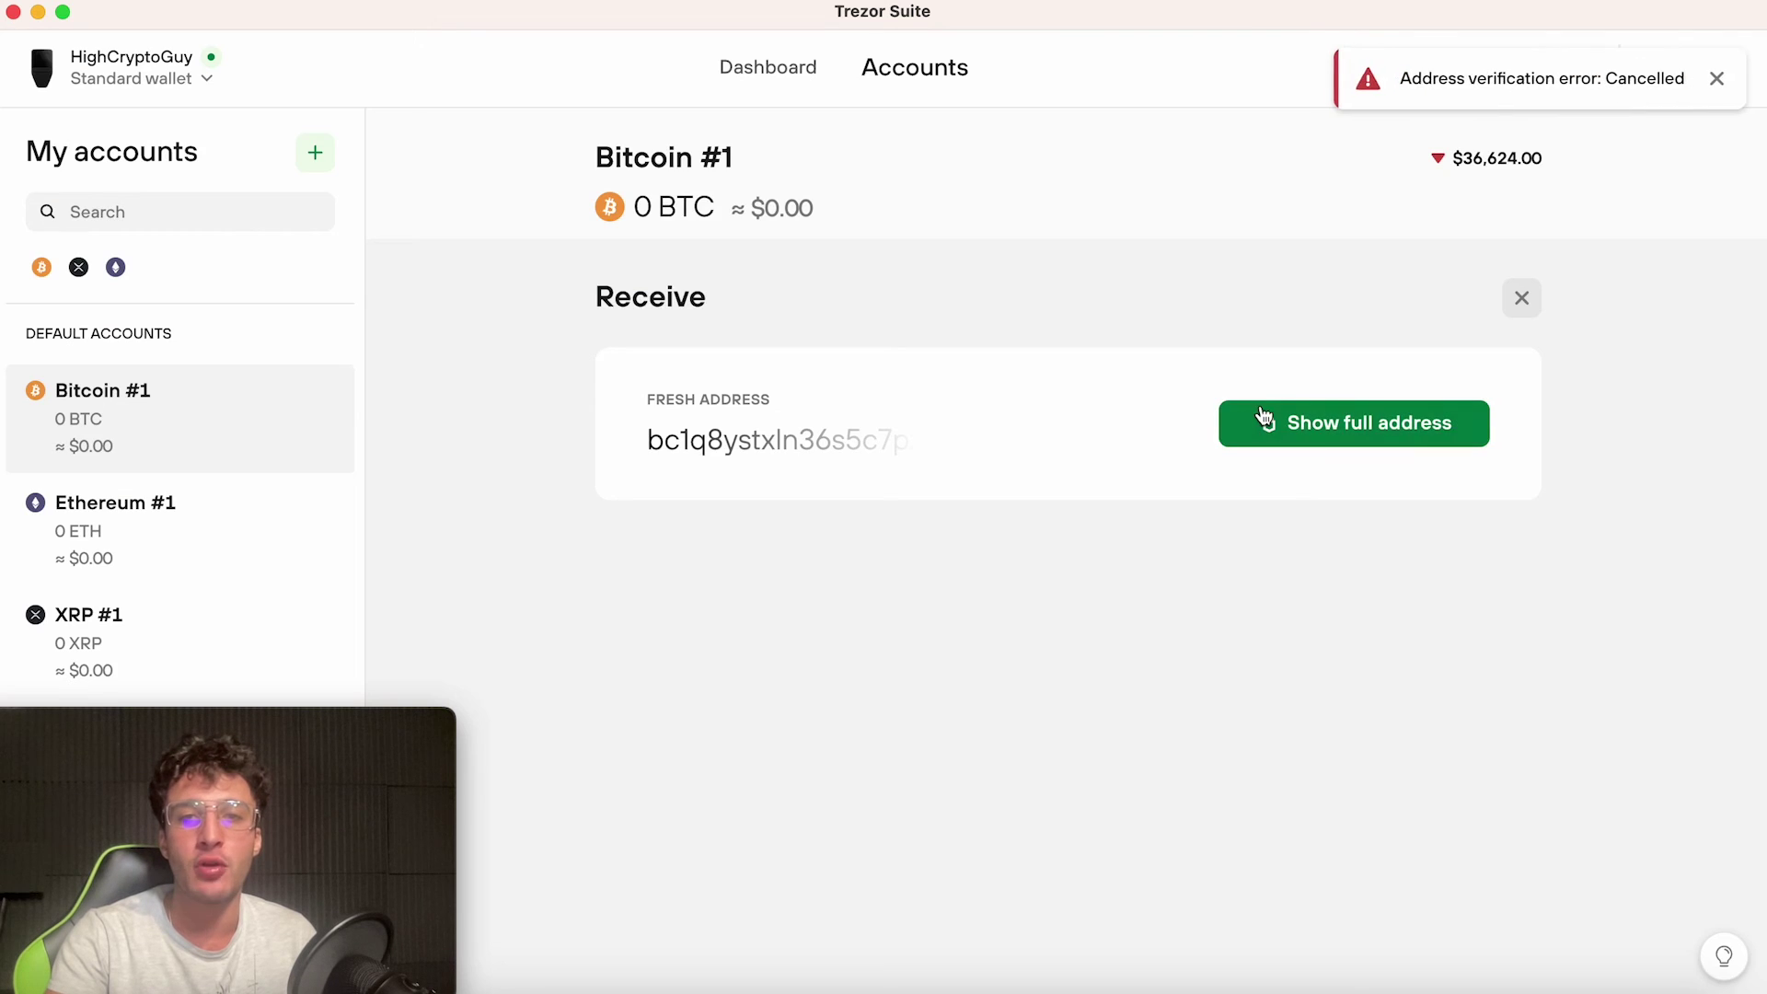
{"action": "left_click", "coordinate": [115, 549]}
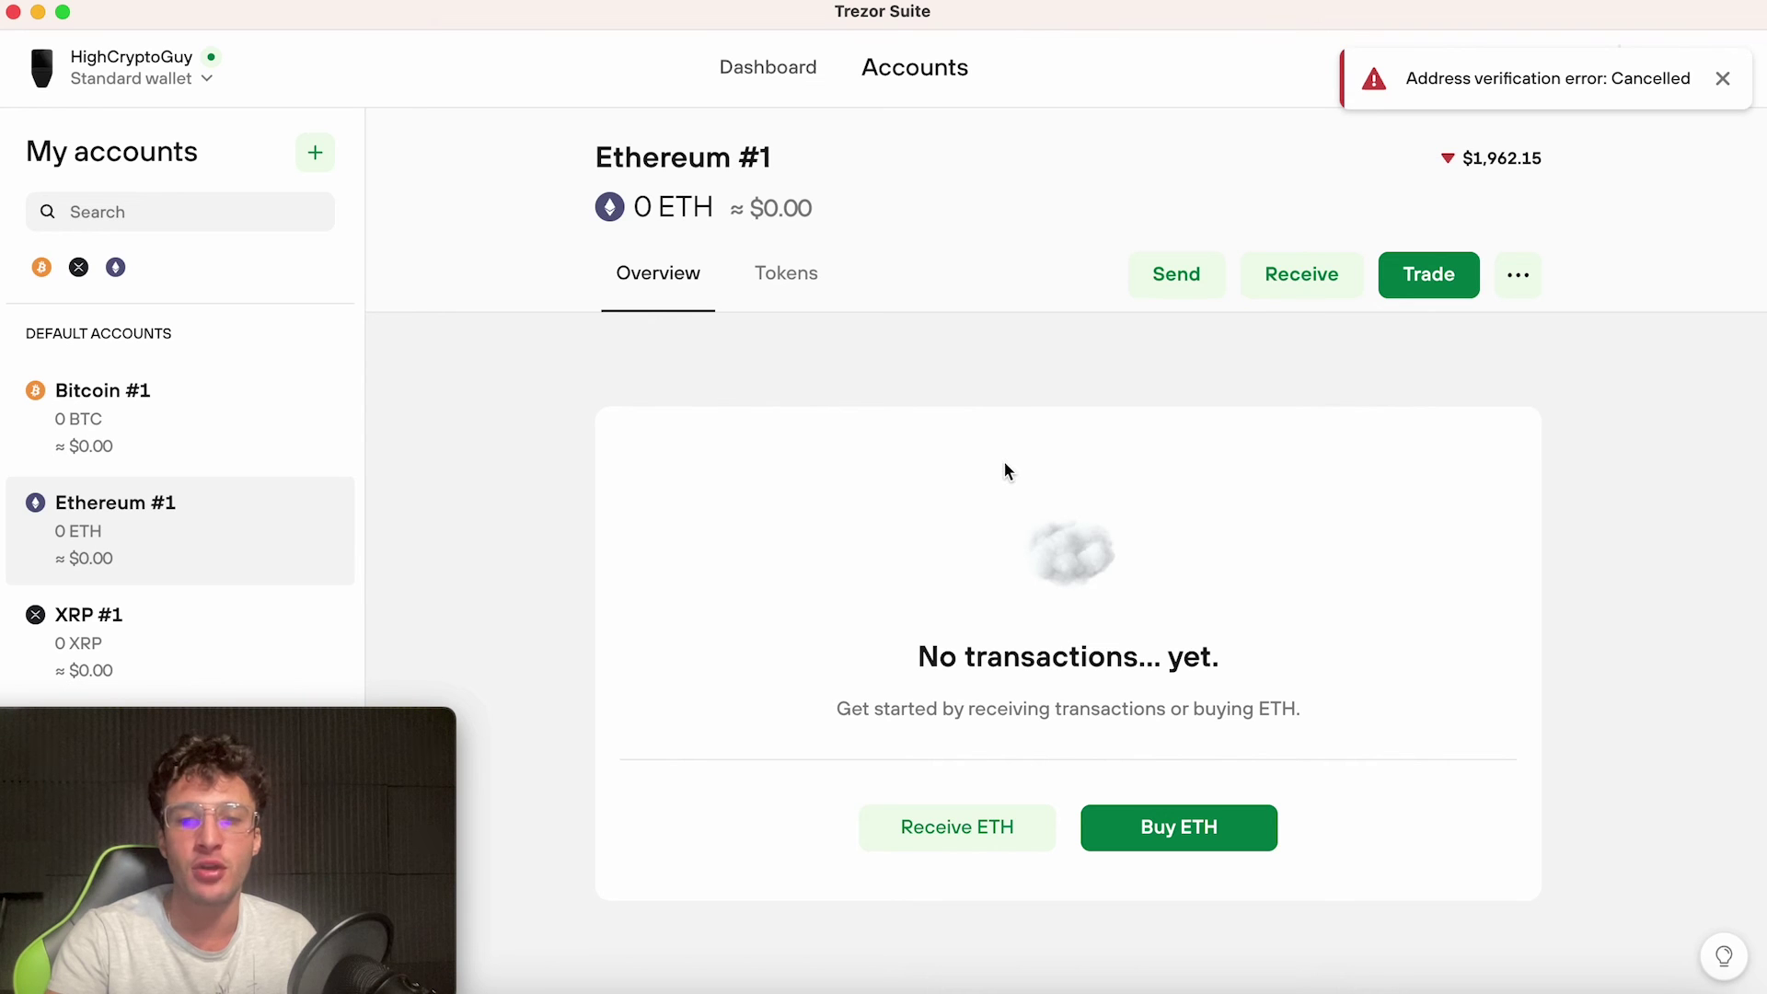
Reveal and select Ethereum #1's full receive address and QR code, then close it
{"action": "left_click_drag", "start_coordinate": [1002, 461], "coordinate": [940, 560]}
{"action": "left_click", "coordinate": [862, 462]}
{"action": "left_click", "coordinate": [1298, 291]}
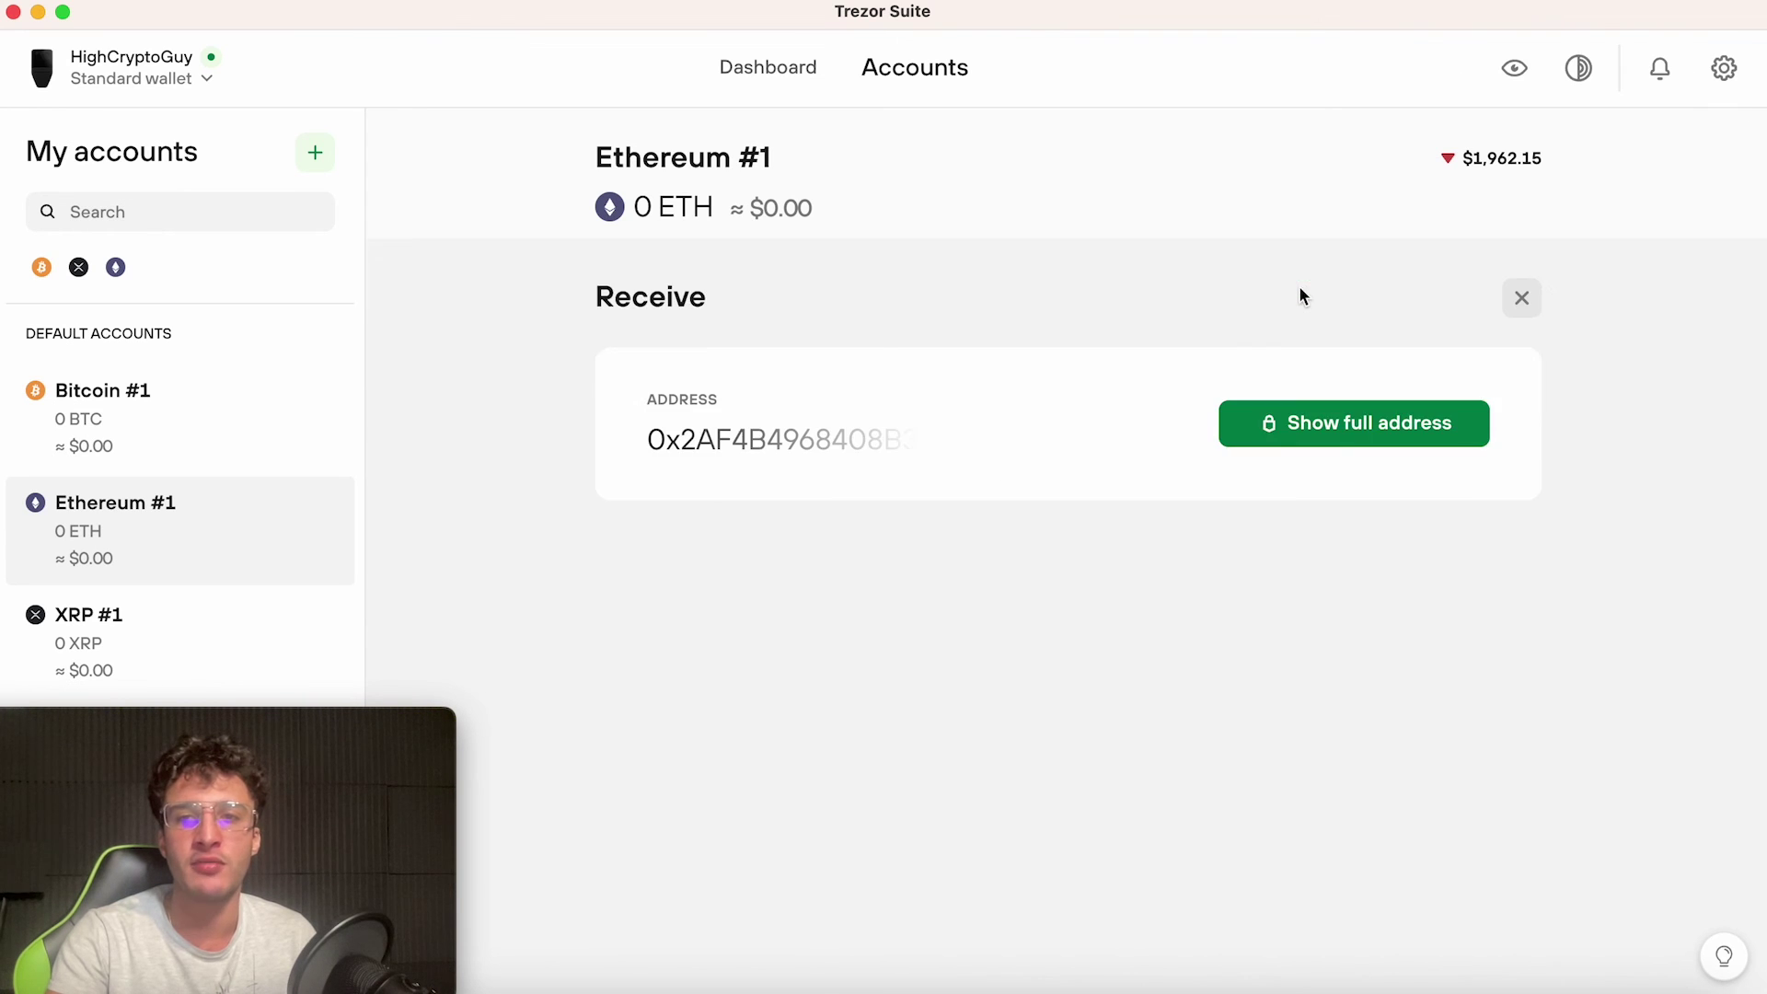
{"action": "left_click", "coordinate": [1341, 446]}
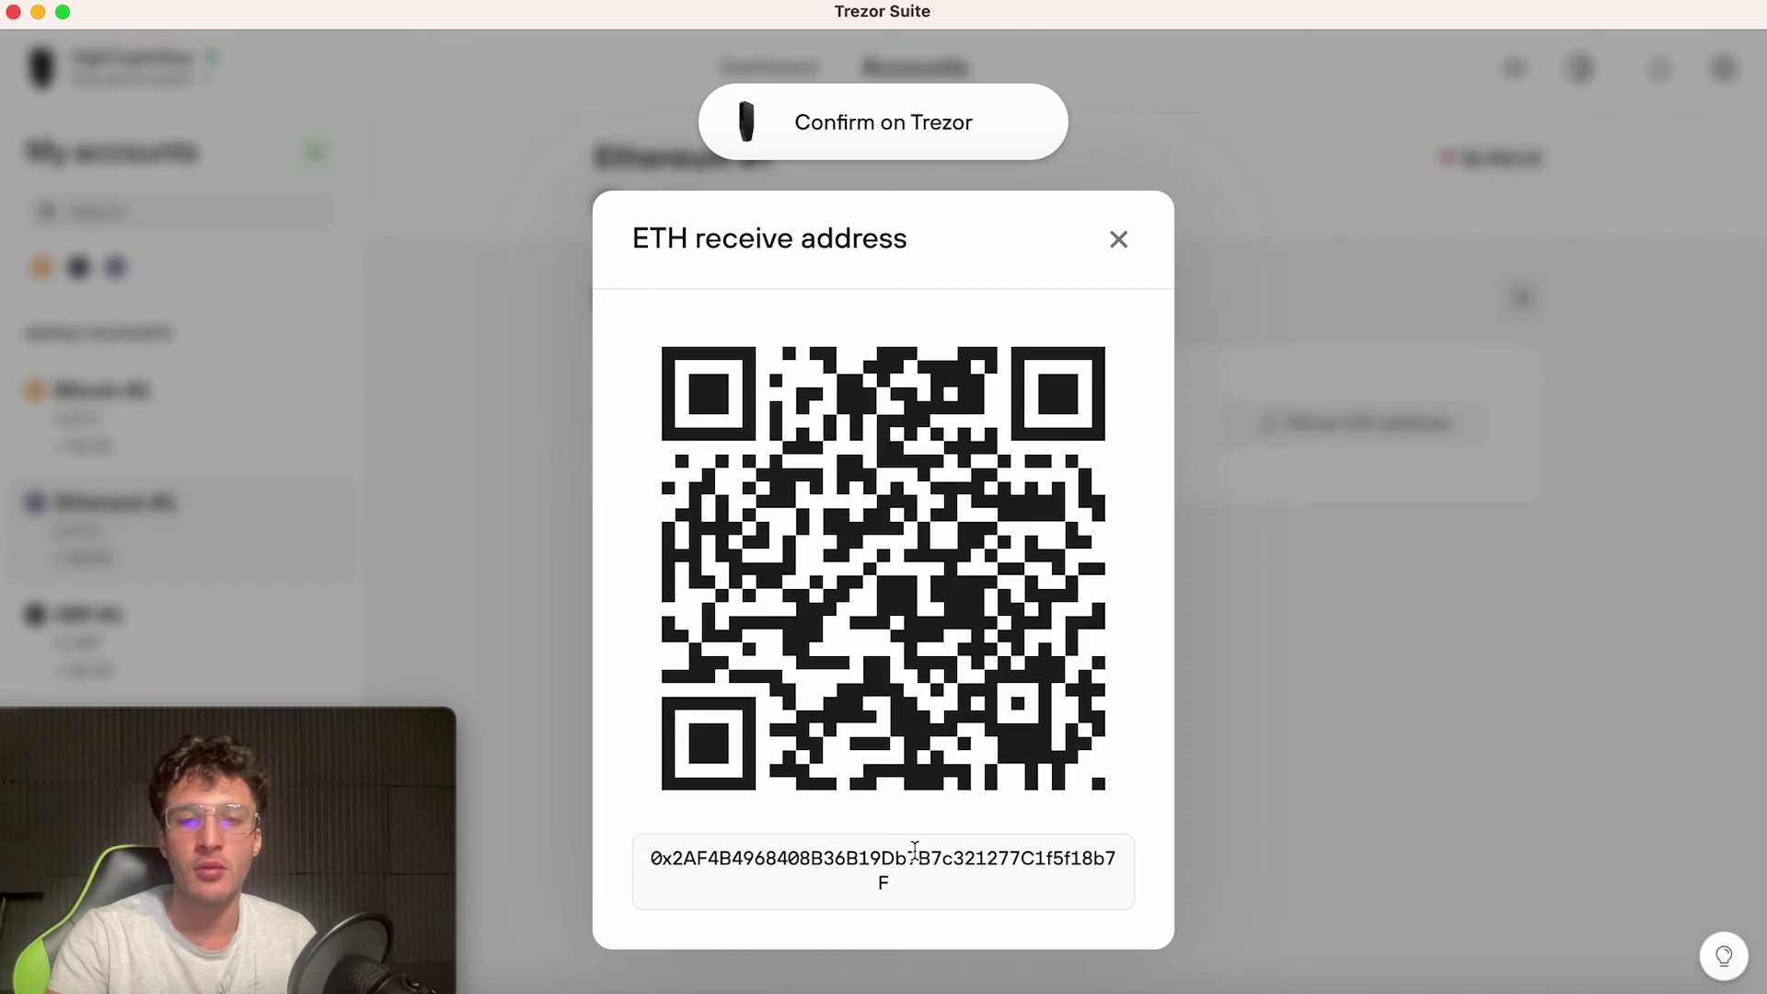
{"action": "left_click_drag", "start_coordinate": [651, 857], "coordinate": [1136, 881]}
{"action": "left_click", "coordinate": [1368, 935]}
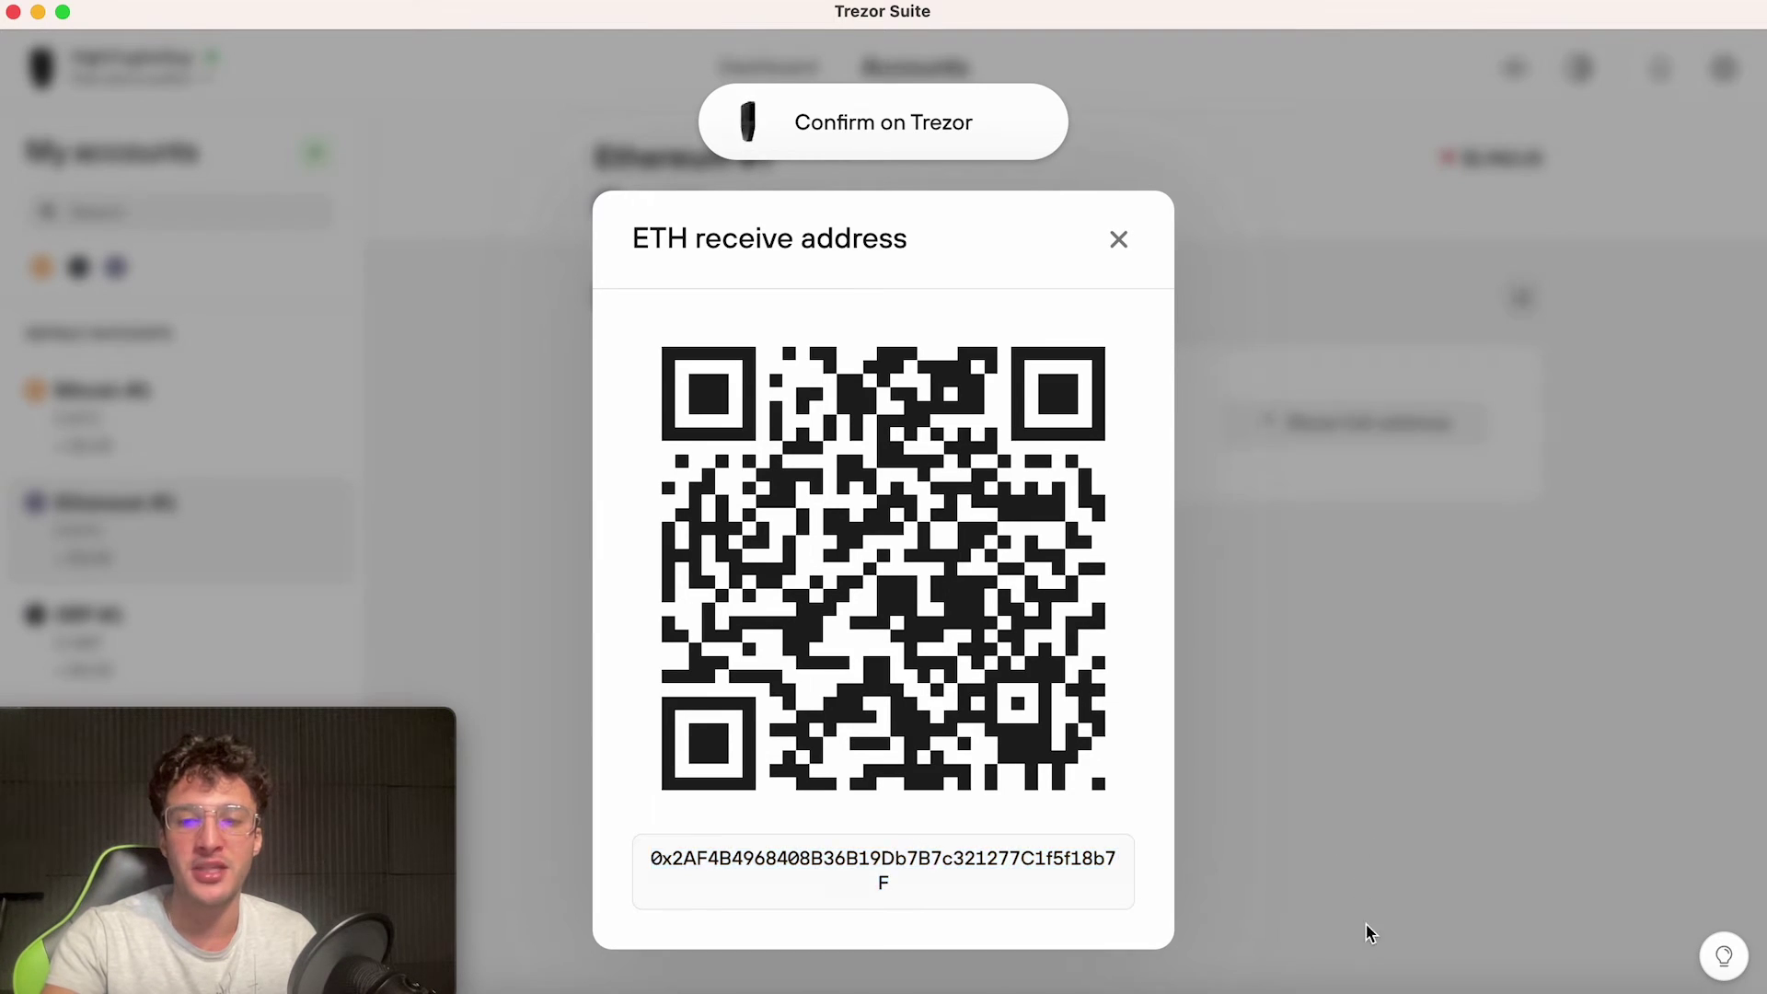
From the Ethereum #1 Tokens list, bring up the Add ERC20 token dialog
{"action": "left_click", "coordinate": [1521, 297]}
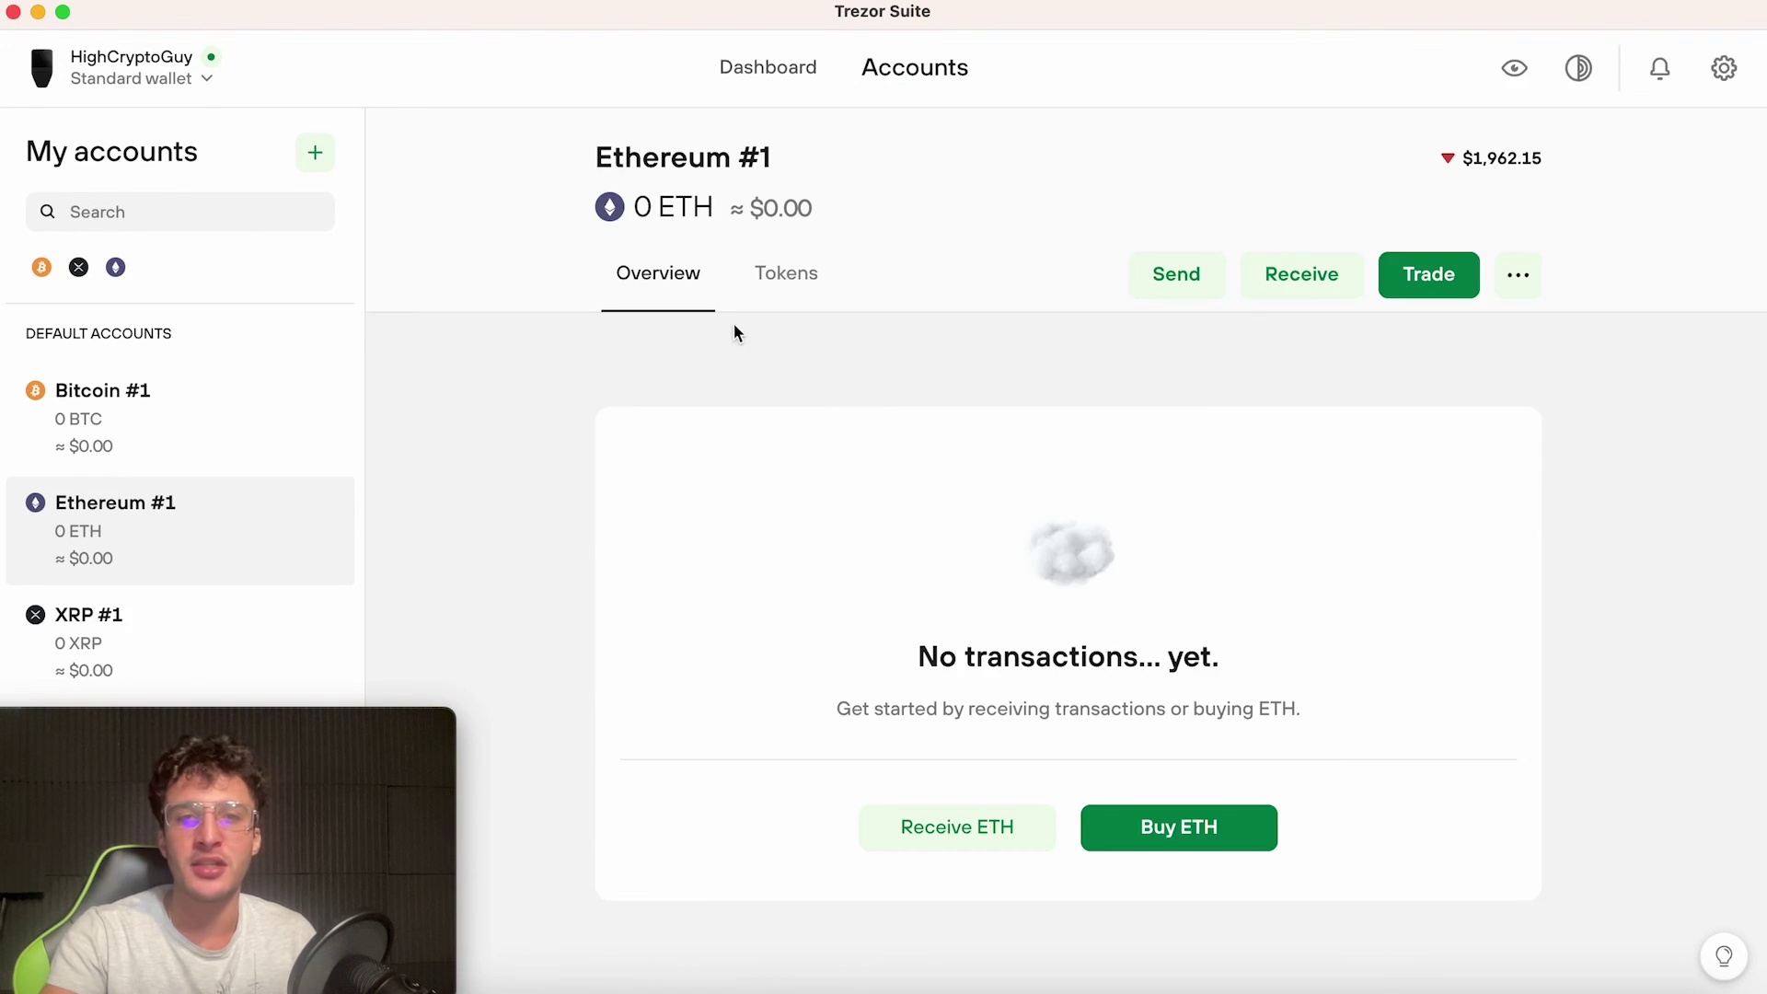
{"action": "left_click", "coordinate": [815, 278]}
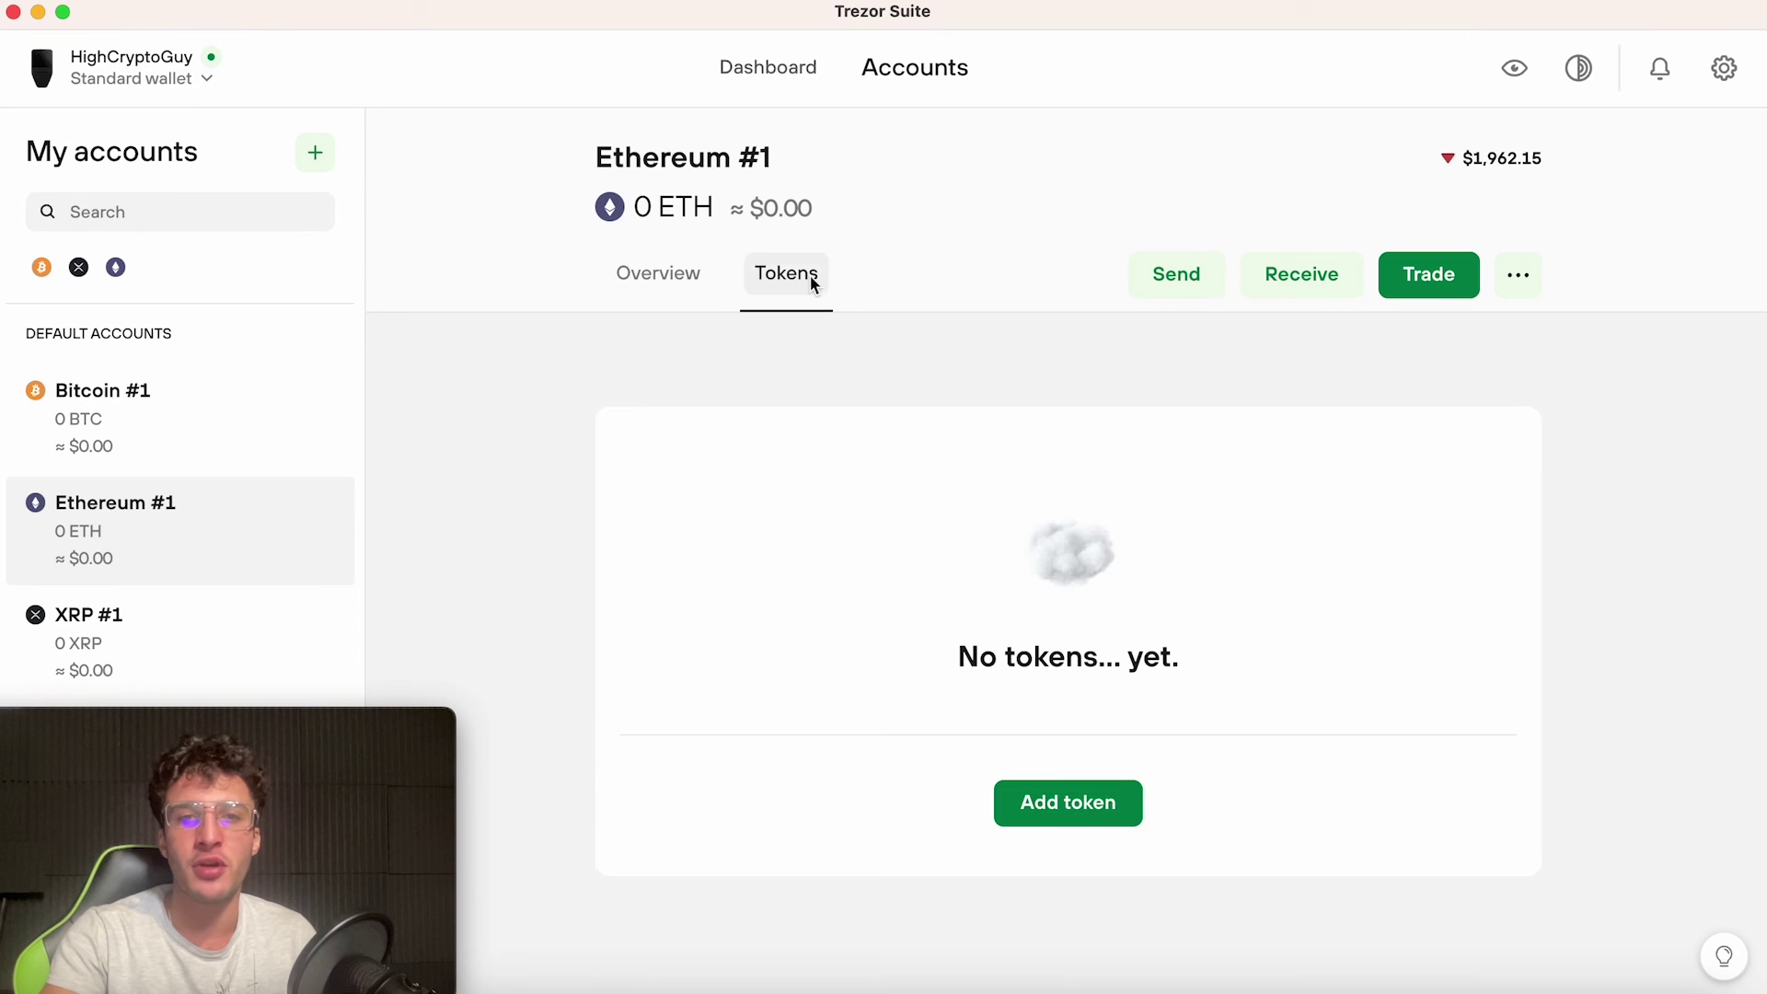
{"action": "left_click", "coordinate": [1050, 795]}
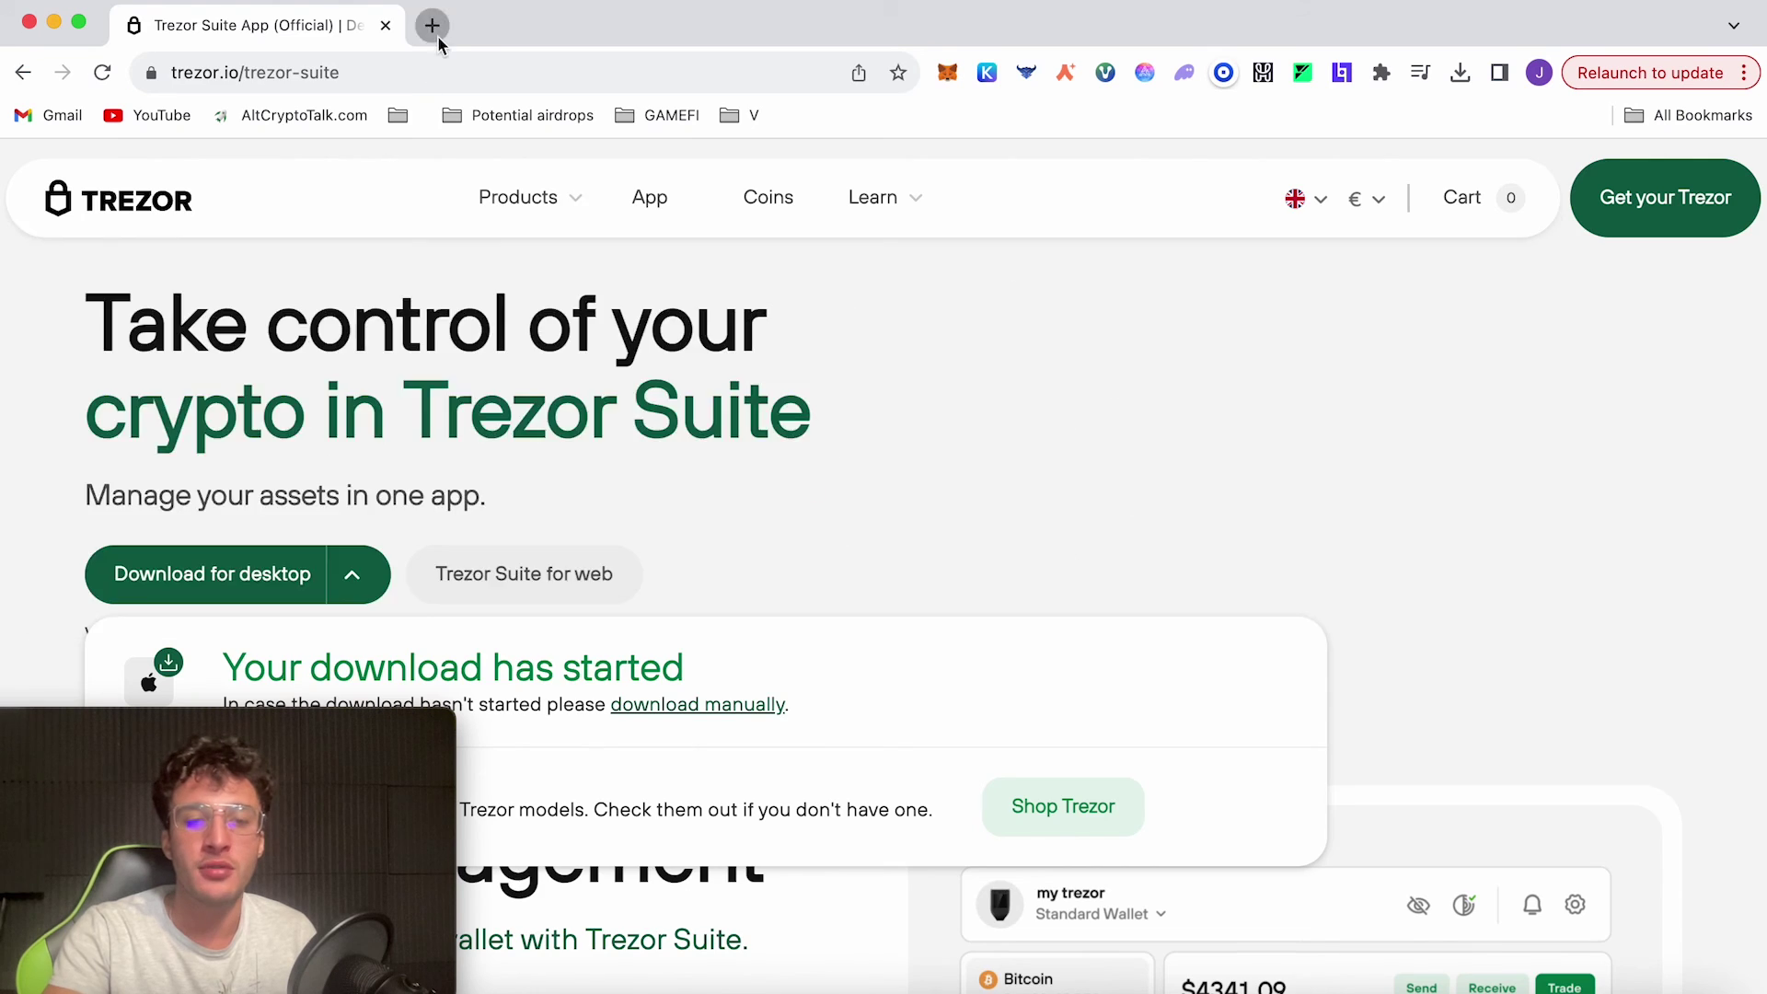
Copy USDC's Ethereum contract address from CoinMarketCap and paste it into the token field
{"action": "left_click", "coordinate": [433, 25]}
{"action": "type", "text": "c"}
{"action": "key", "text": "Return"}
{"action": "type", "text": "/u"}
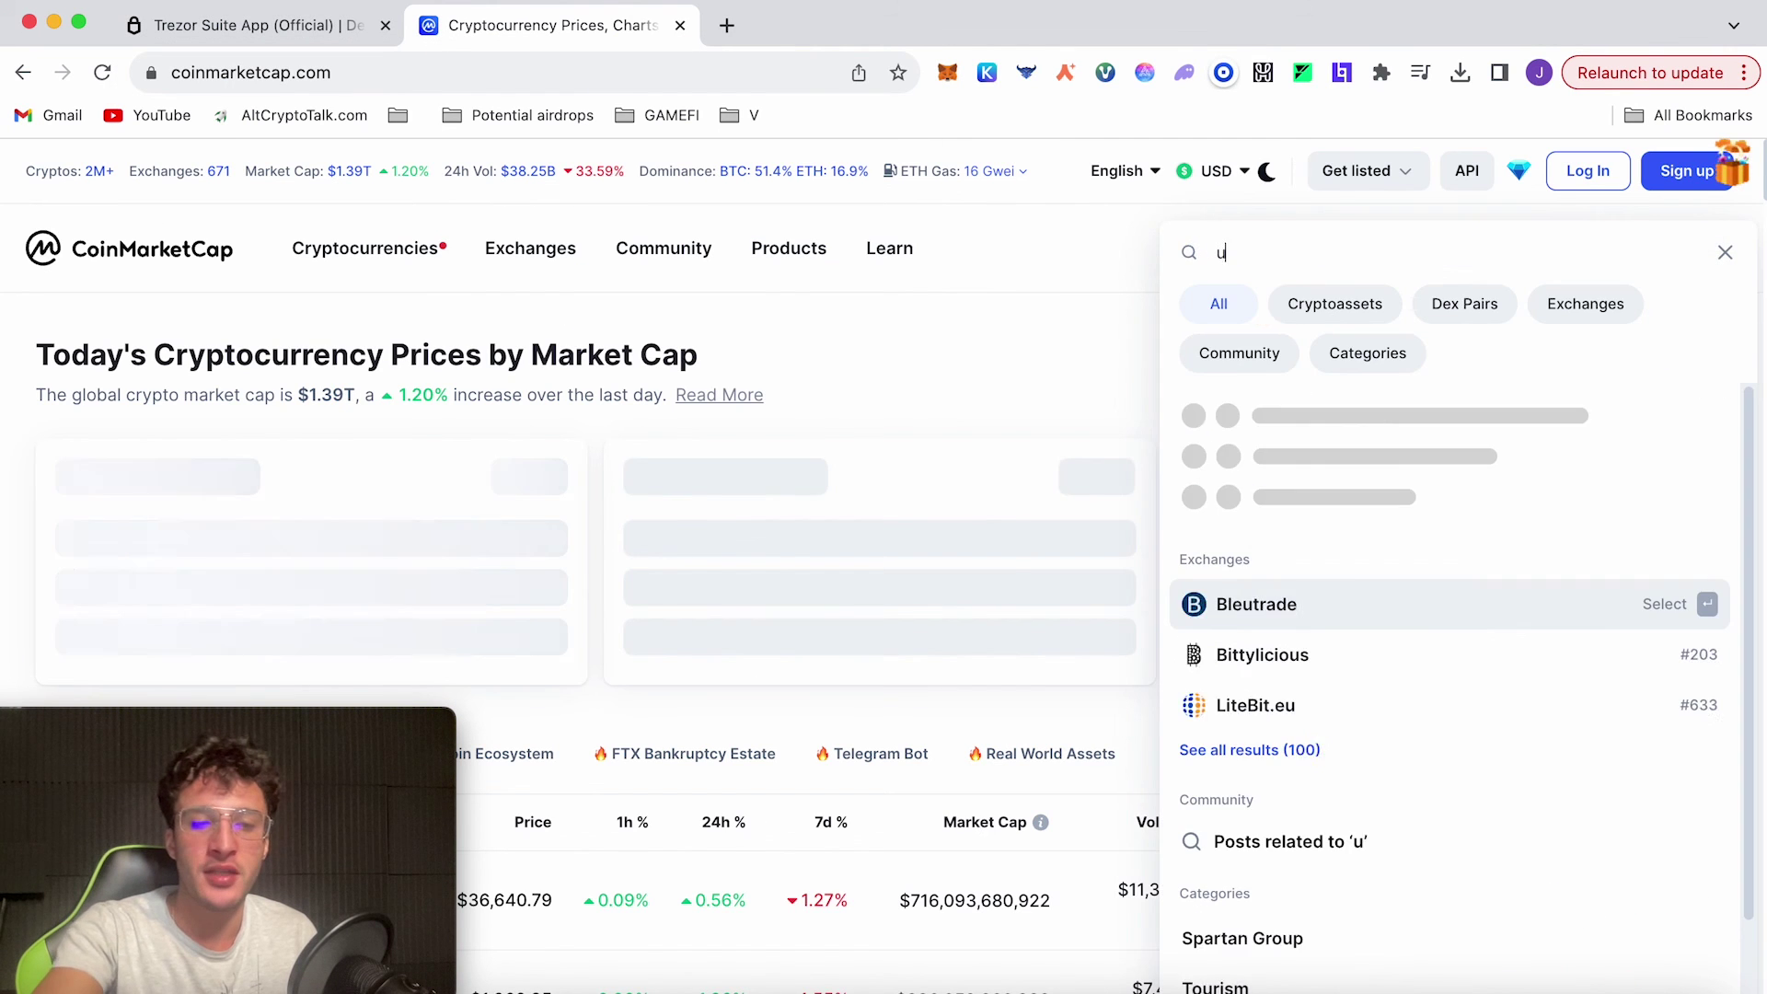
{"action": "type", "text": "sd"}
{"action": "key", "text": "Return"}
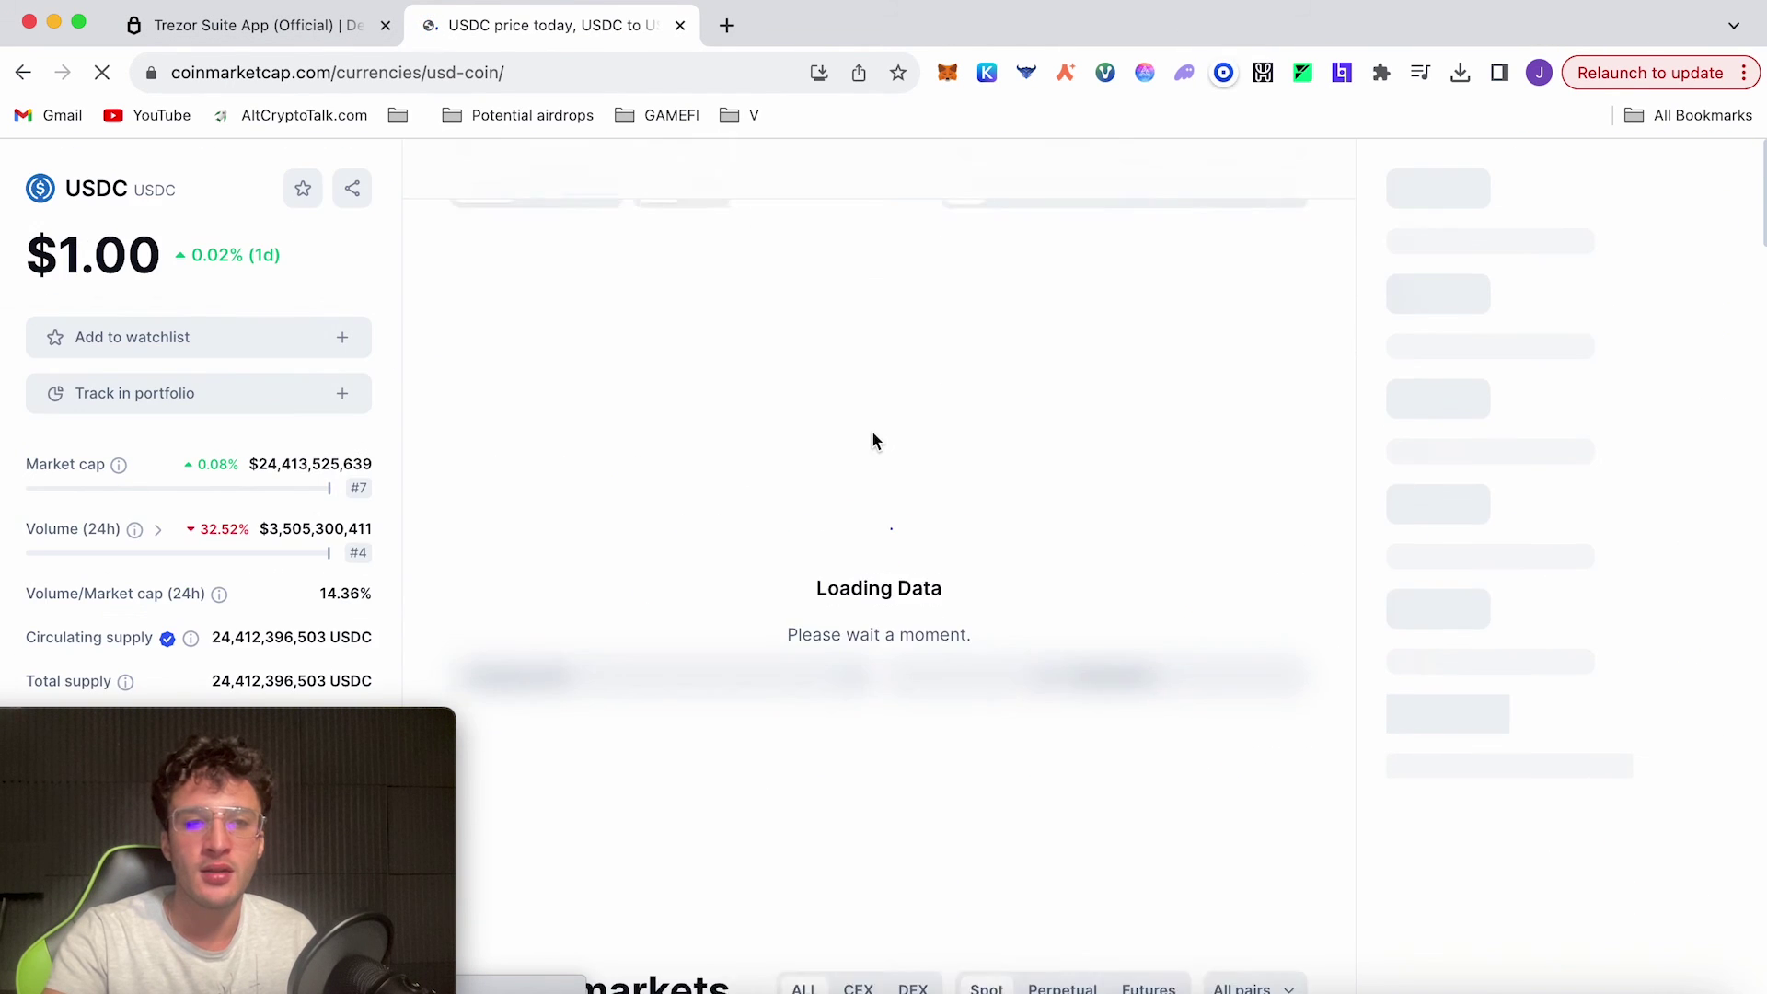
{"action": "scroll", "coordinate": [792, 460], "scroll_direction": "down", "scroll_amount": 3}
{"action": "scroll", "coordinate": [331, 564], "scroll_direction": "down", "scroll_amount": 4}
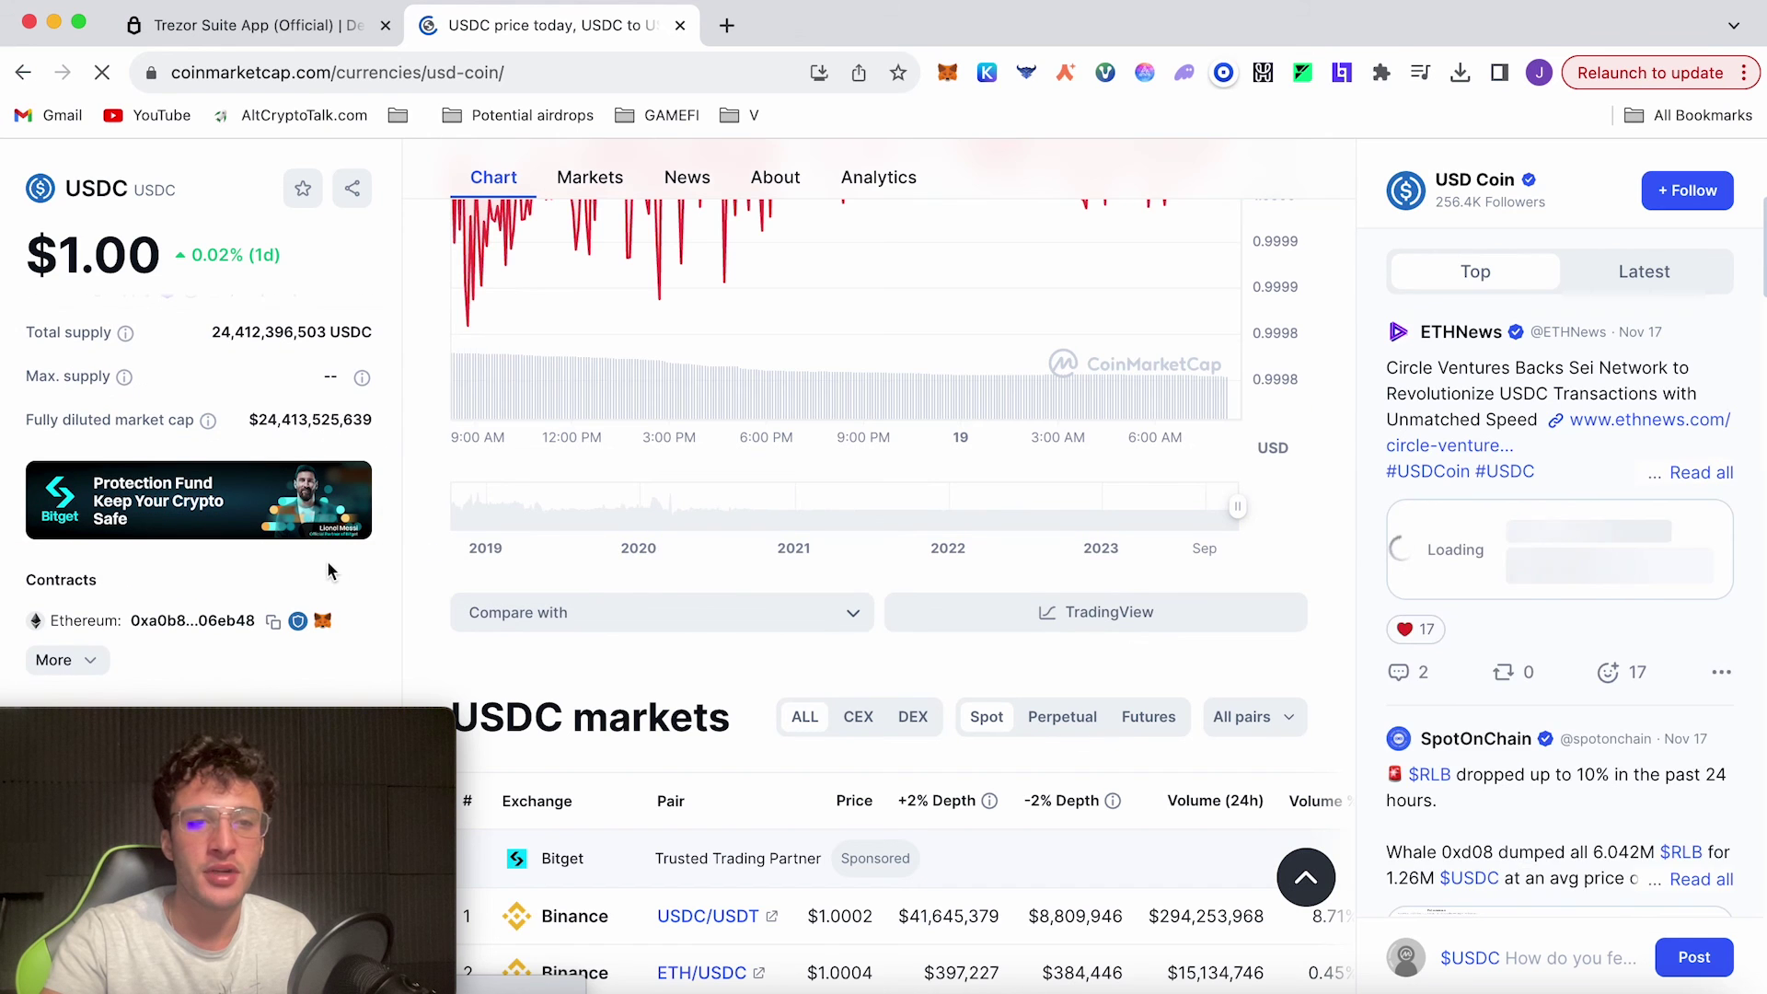
{"action": "left_click", "coordinate": [274, 623]}
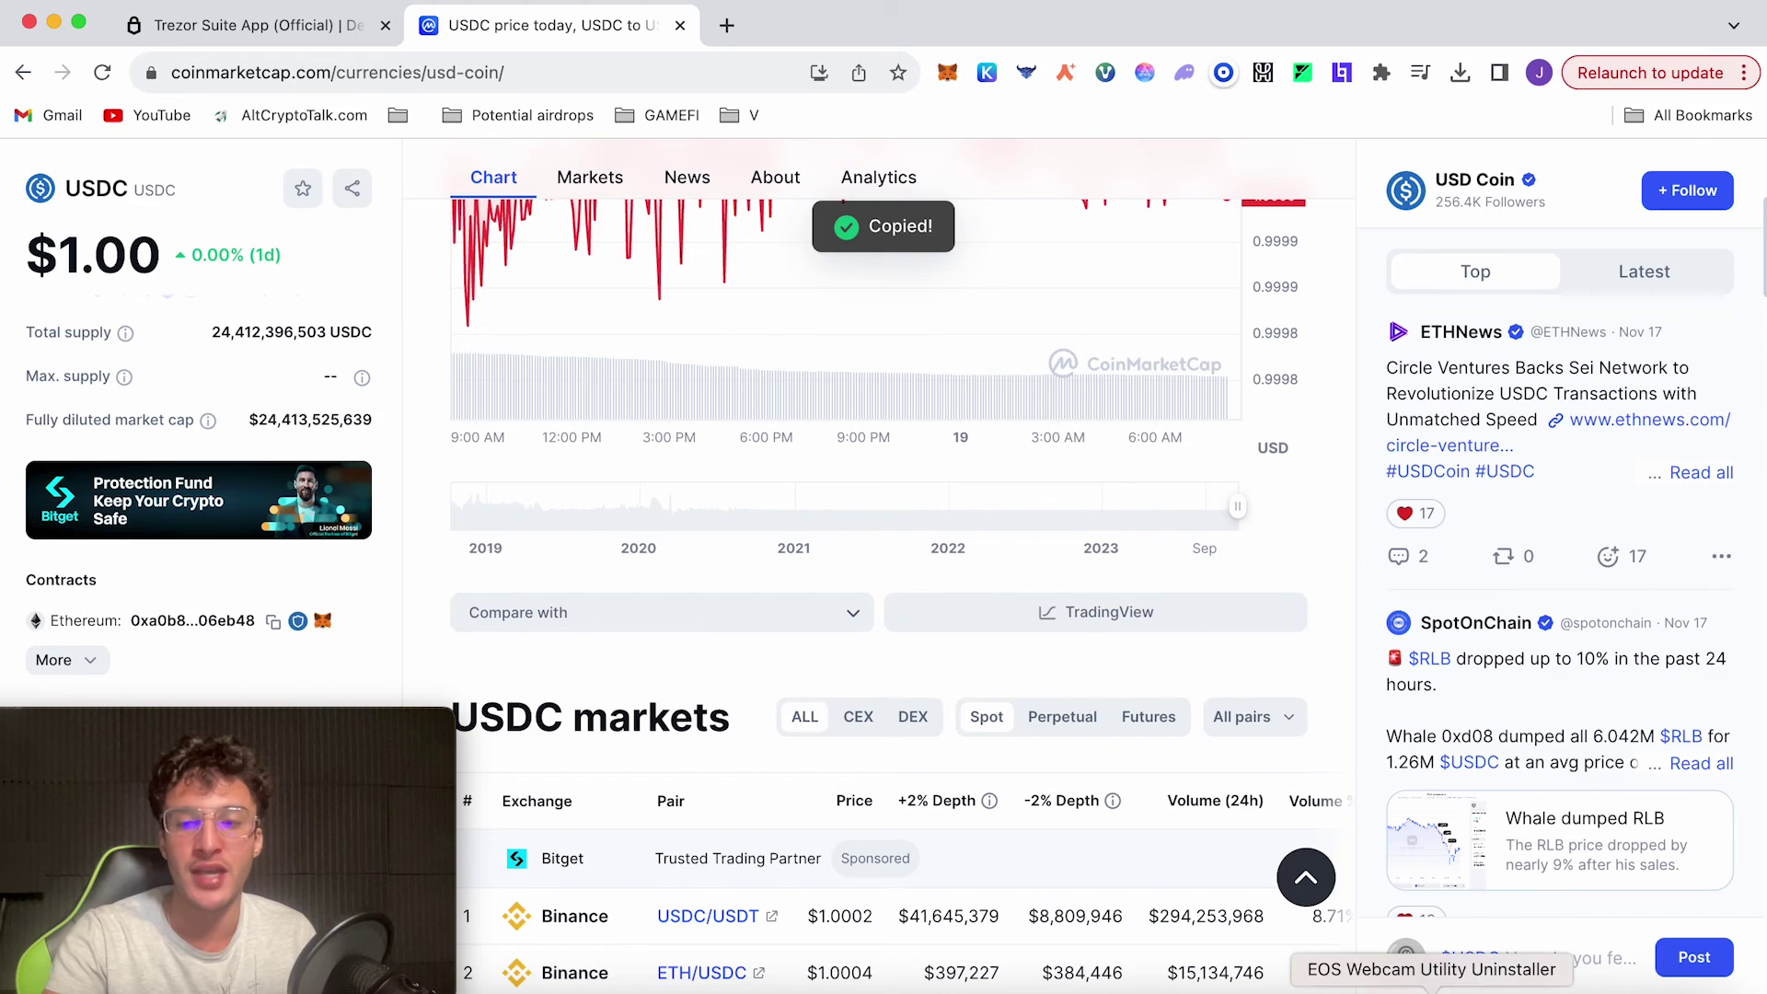
{"action": "left_click", "coordinate": [1433, 974]}
{"action": "key", "text": "super+v"}
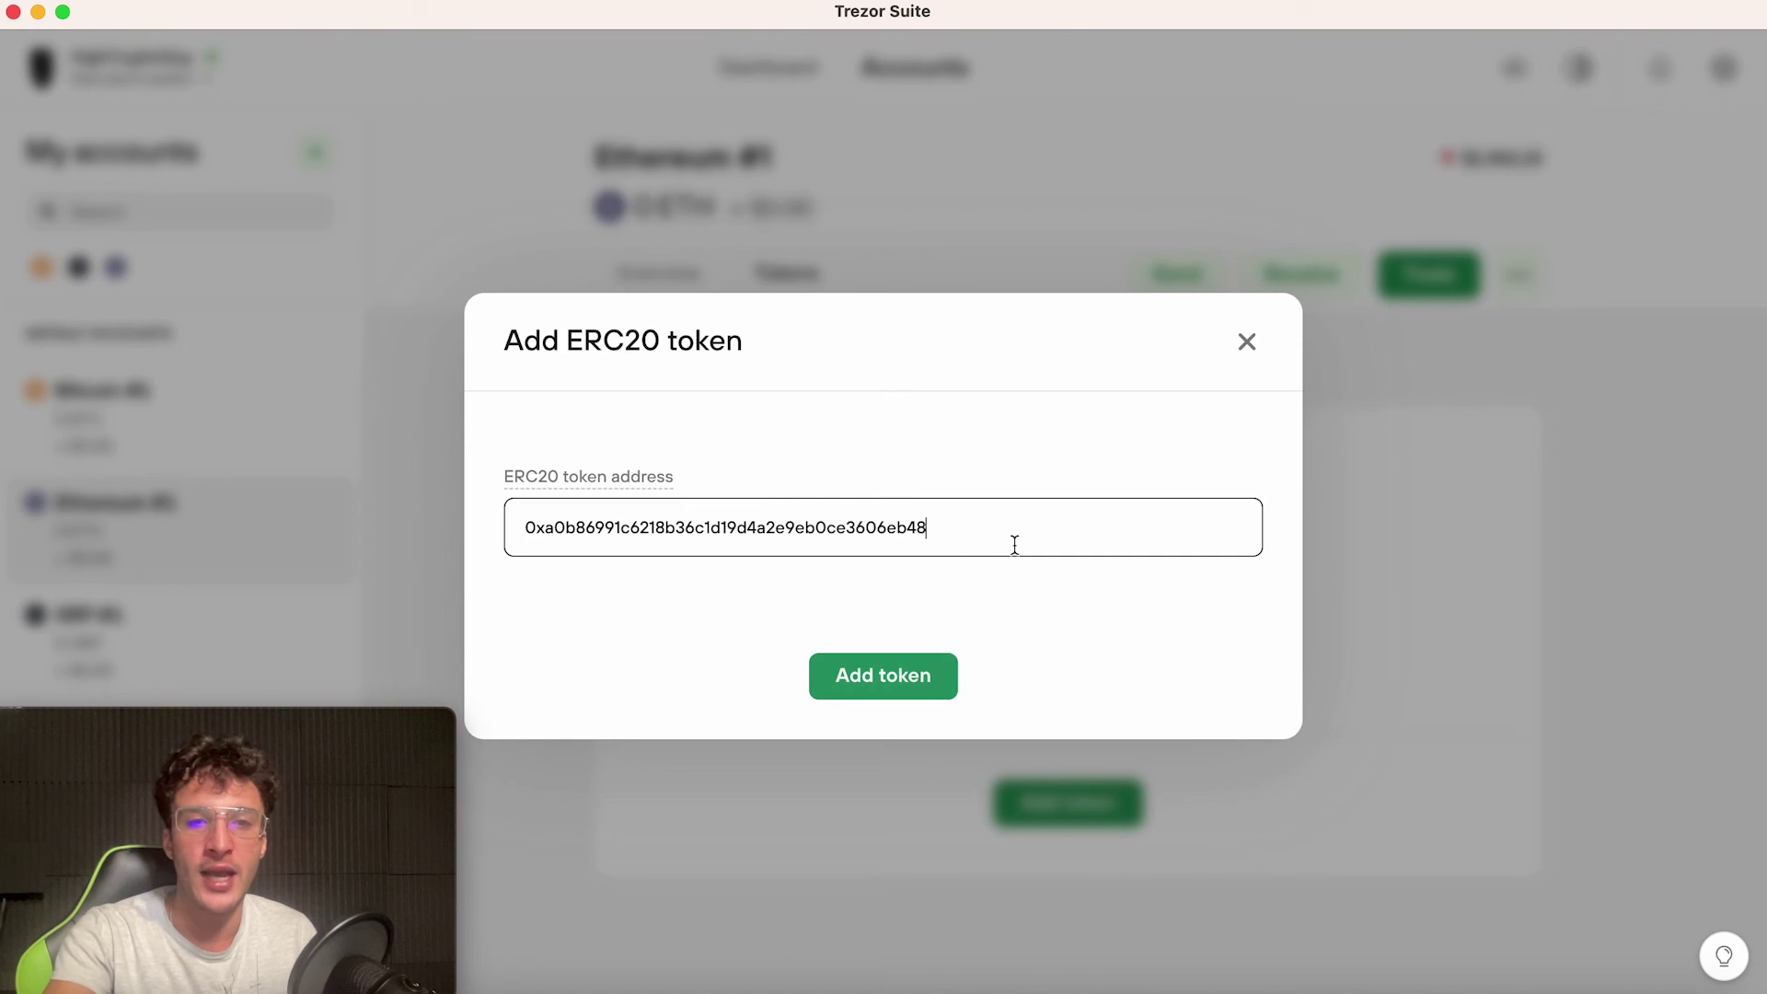
Add the USDC token so it's listed on Ethereum #1 with 0 USDC
{"action": "left_click", "coordinate": [901, 675]}
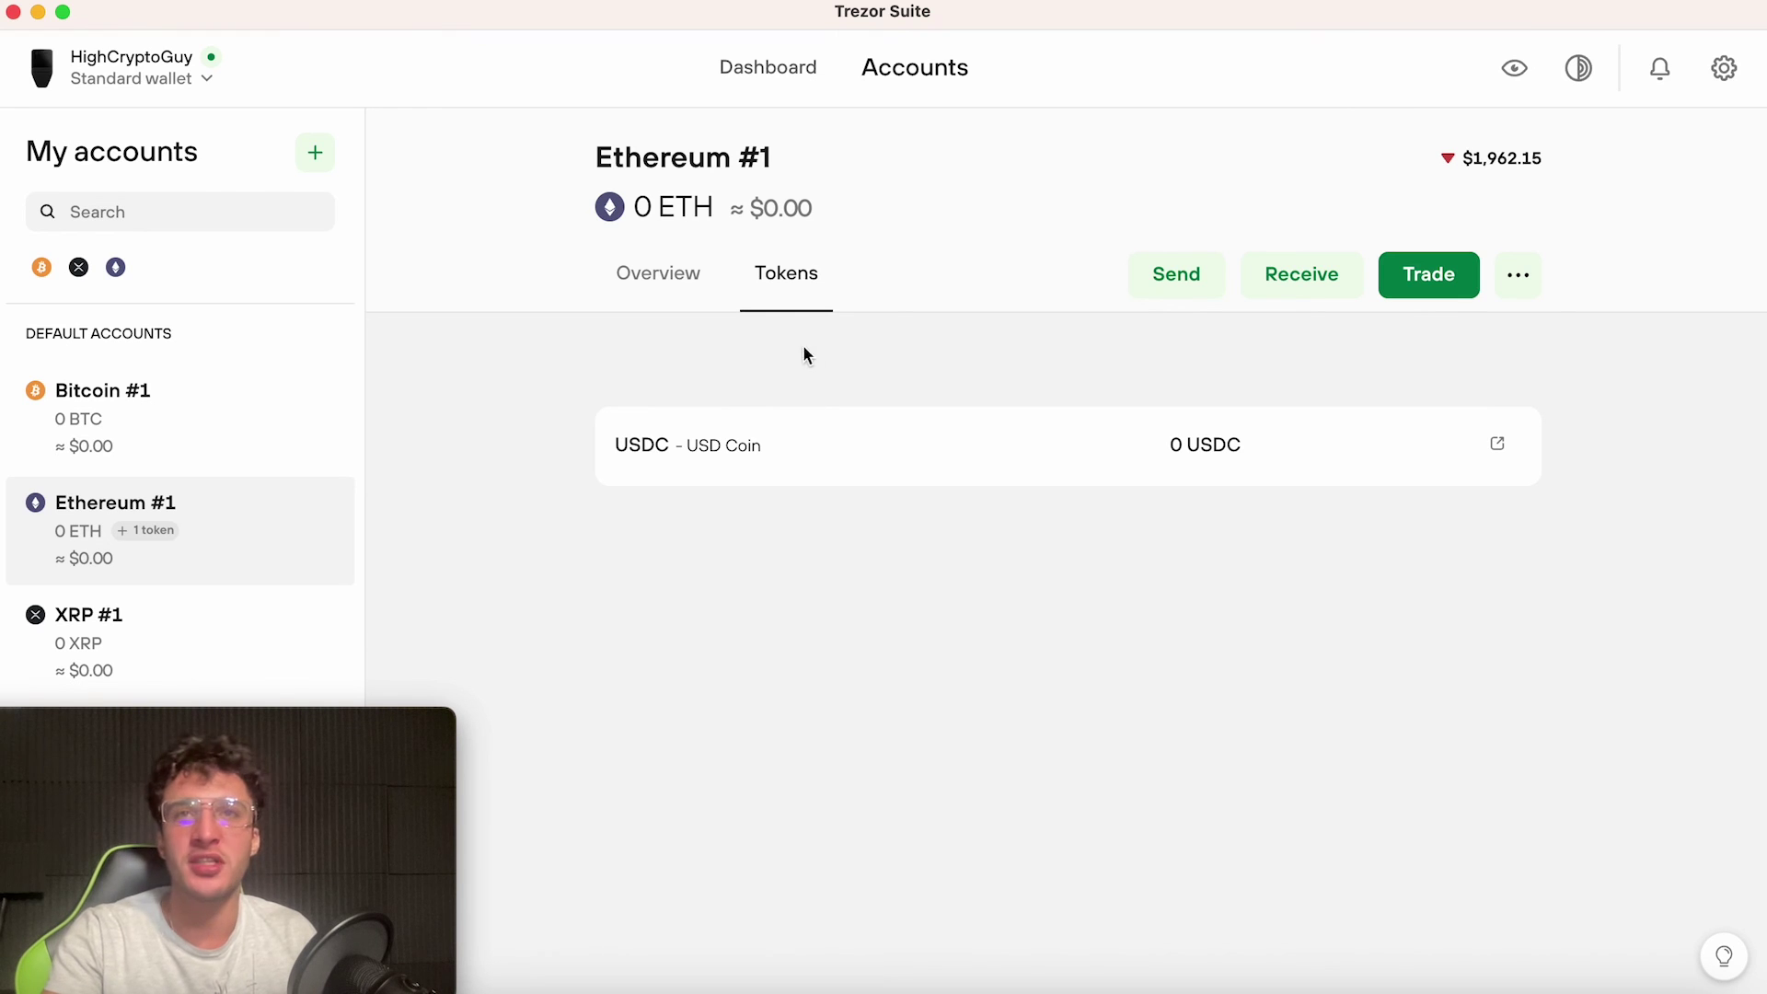
Open the Ethereum #1 send form, inspect the recipient address field and form, then close it
{"action": "left_click", "coordinate": [1193, 269]}
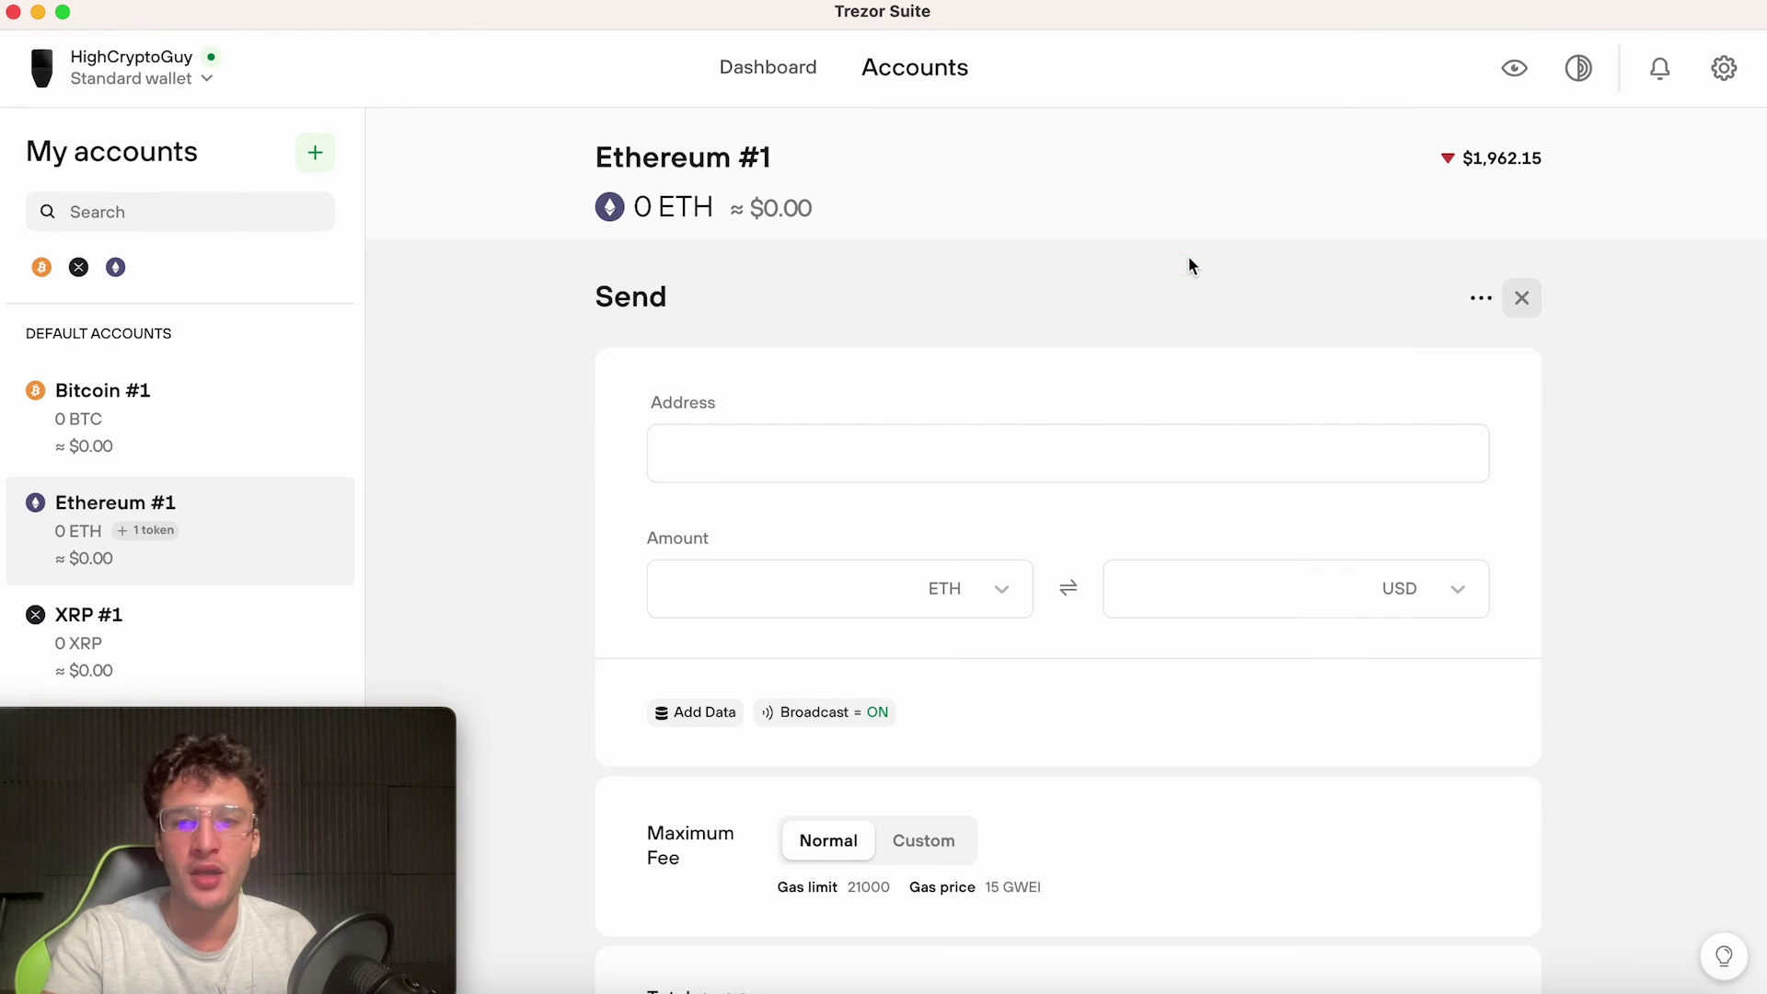
{"action": "left_click", "coordinate": [1040, 444]}
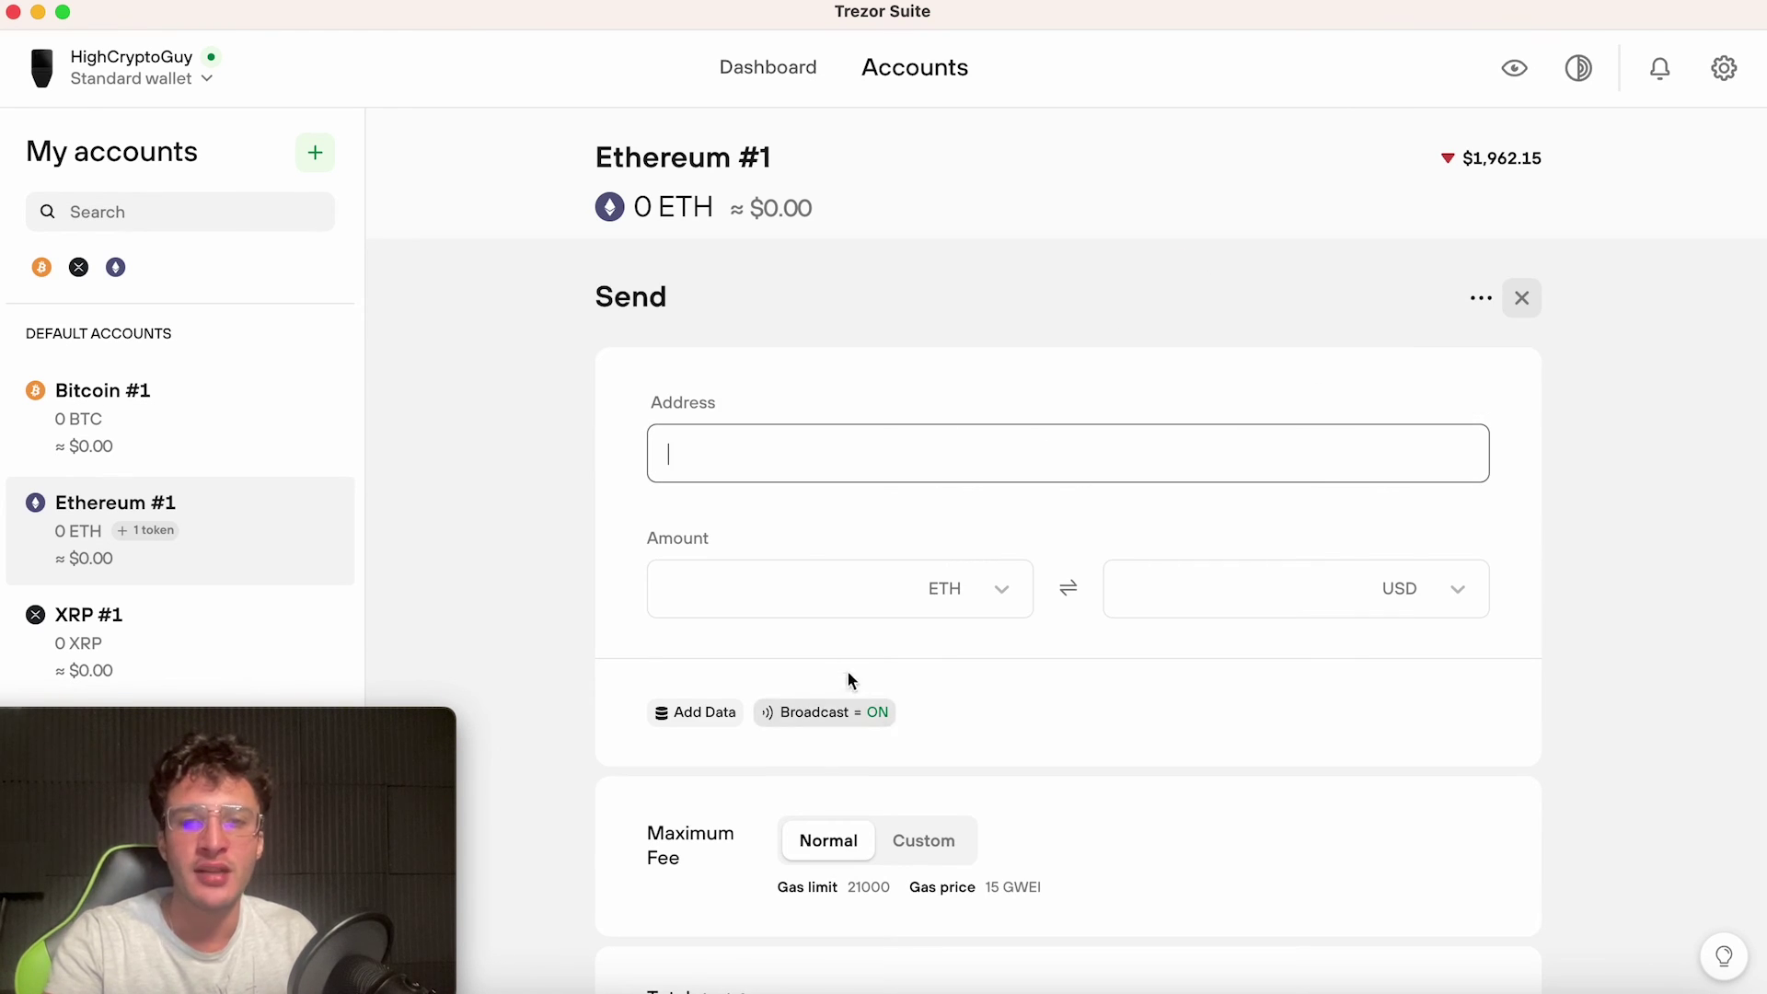
{"action": "mouse_move", "coordinate": [842, 615]}
{"action": "scroll", "coordinate": [842, 616], "scroll_direction": "down", "scroll_amount": 3}
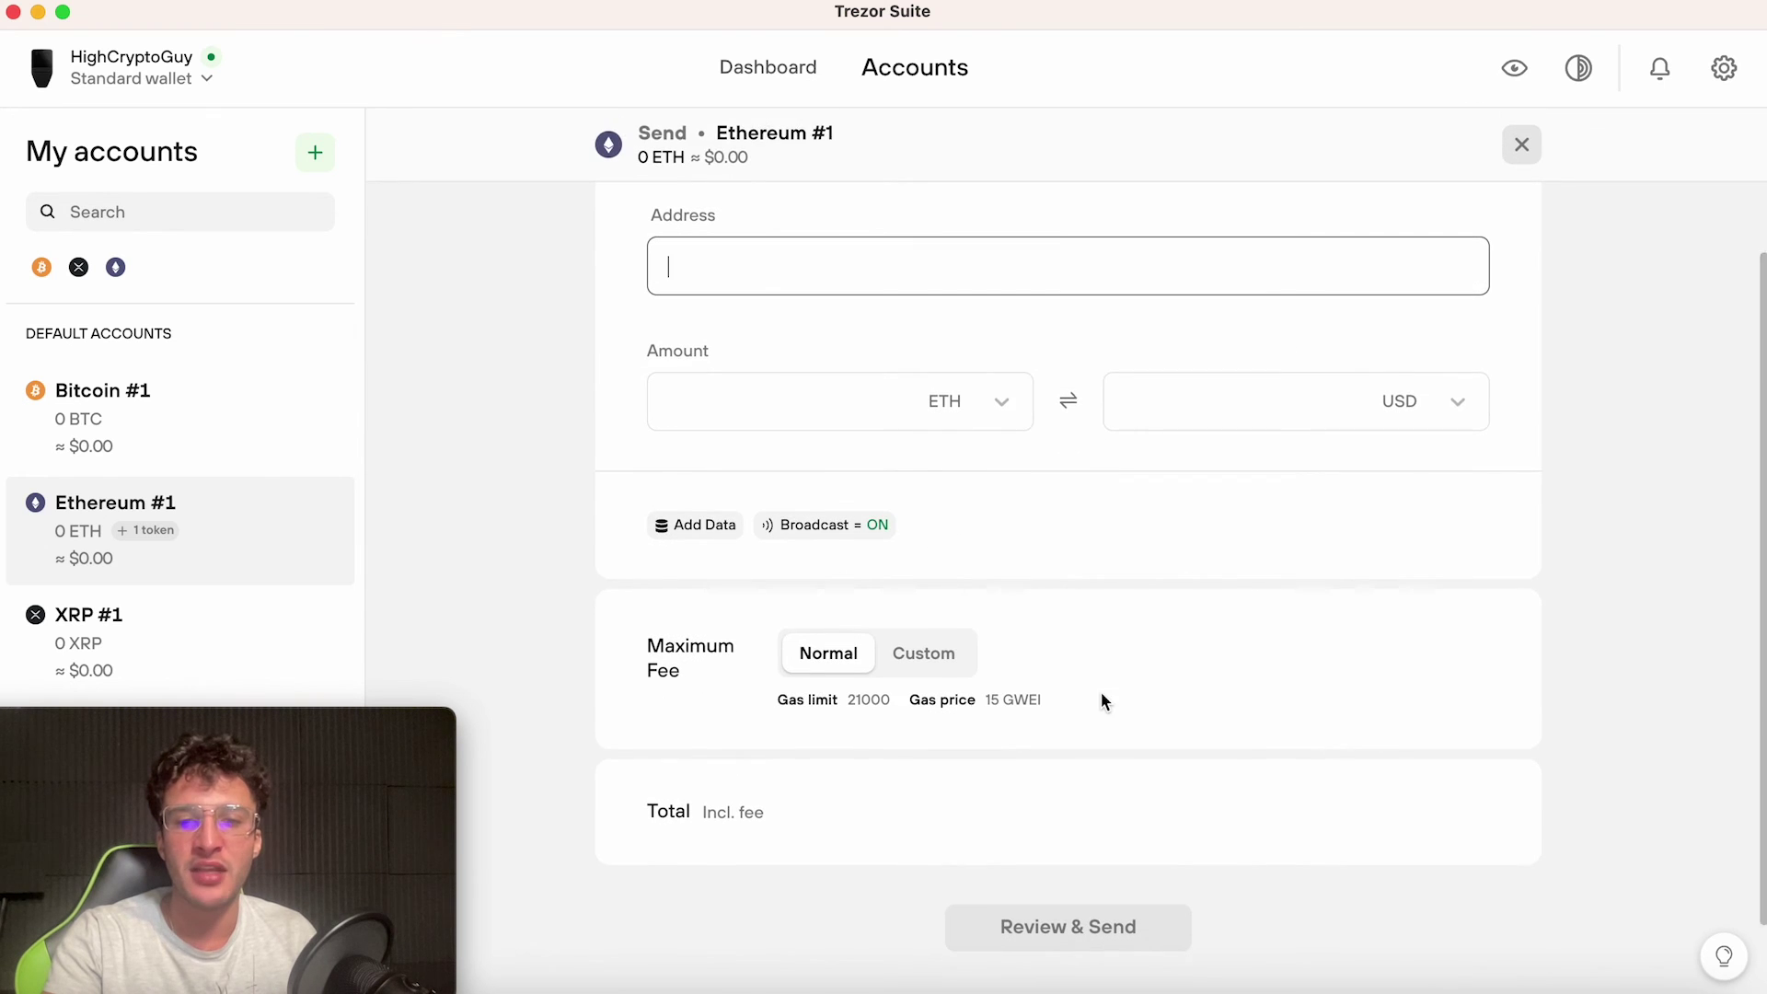
{"action": "scroll", "coordinate": [1101, 699], "scroll_direction": "up", "scroll_amount": 3}
{"action": "left_click", "coordinate": [1521, 298]}
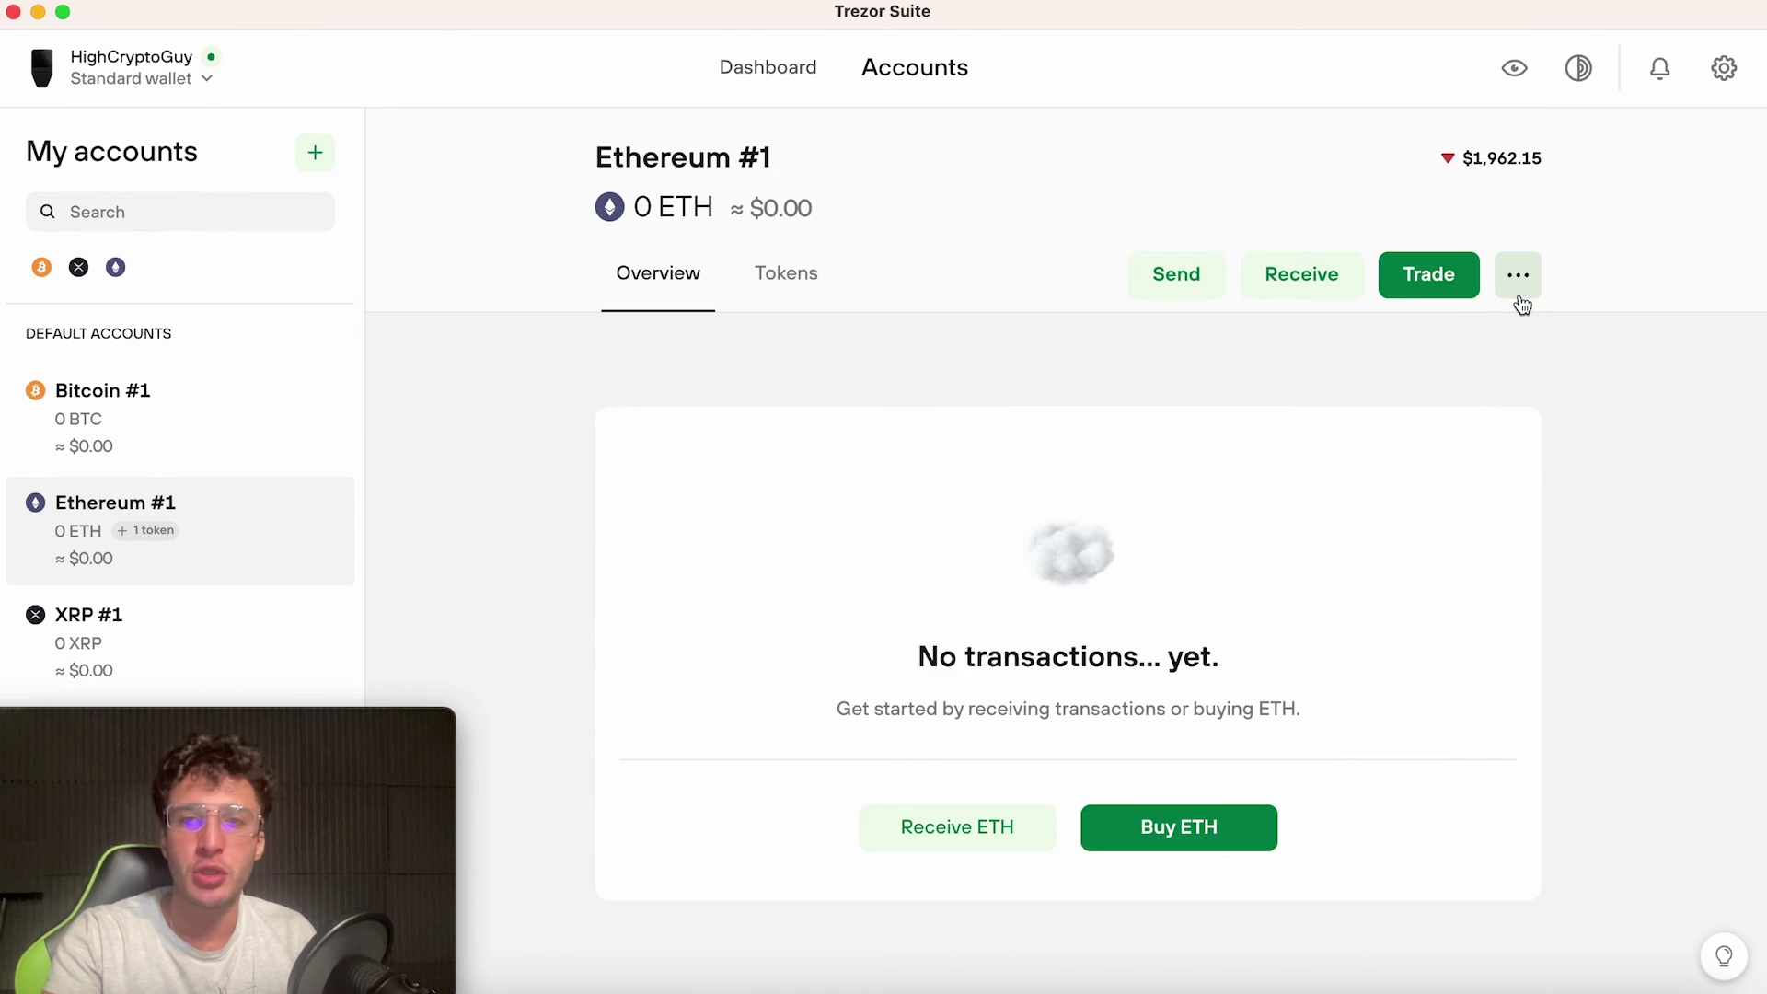
In Trade, compare offers for buying ETH with 100 GBP, then go back to the form
{"action": "left_click", "coordinate": [1467, 291]}
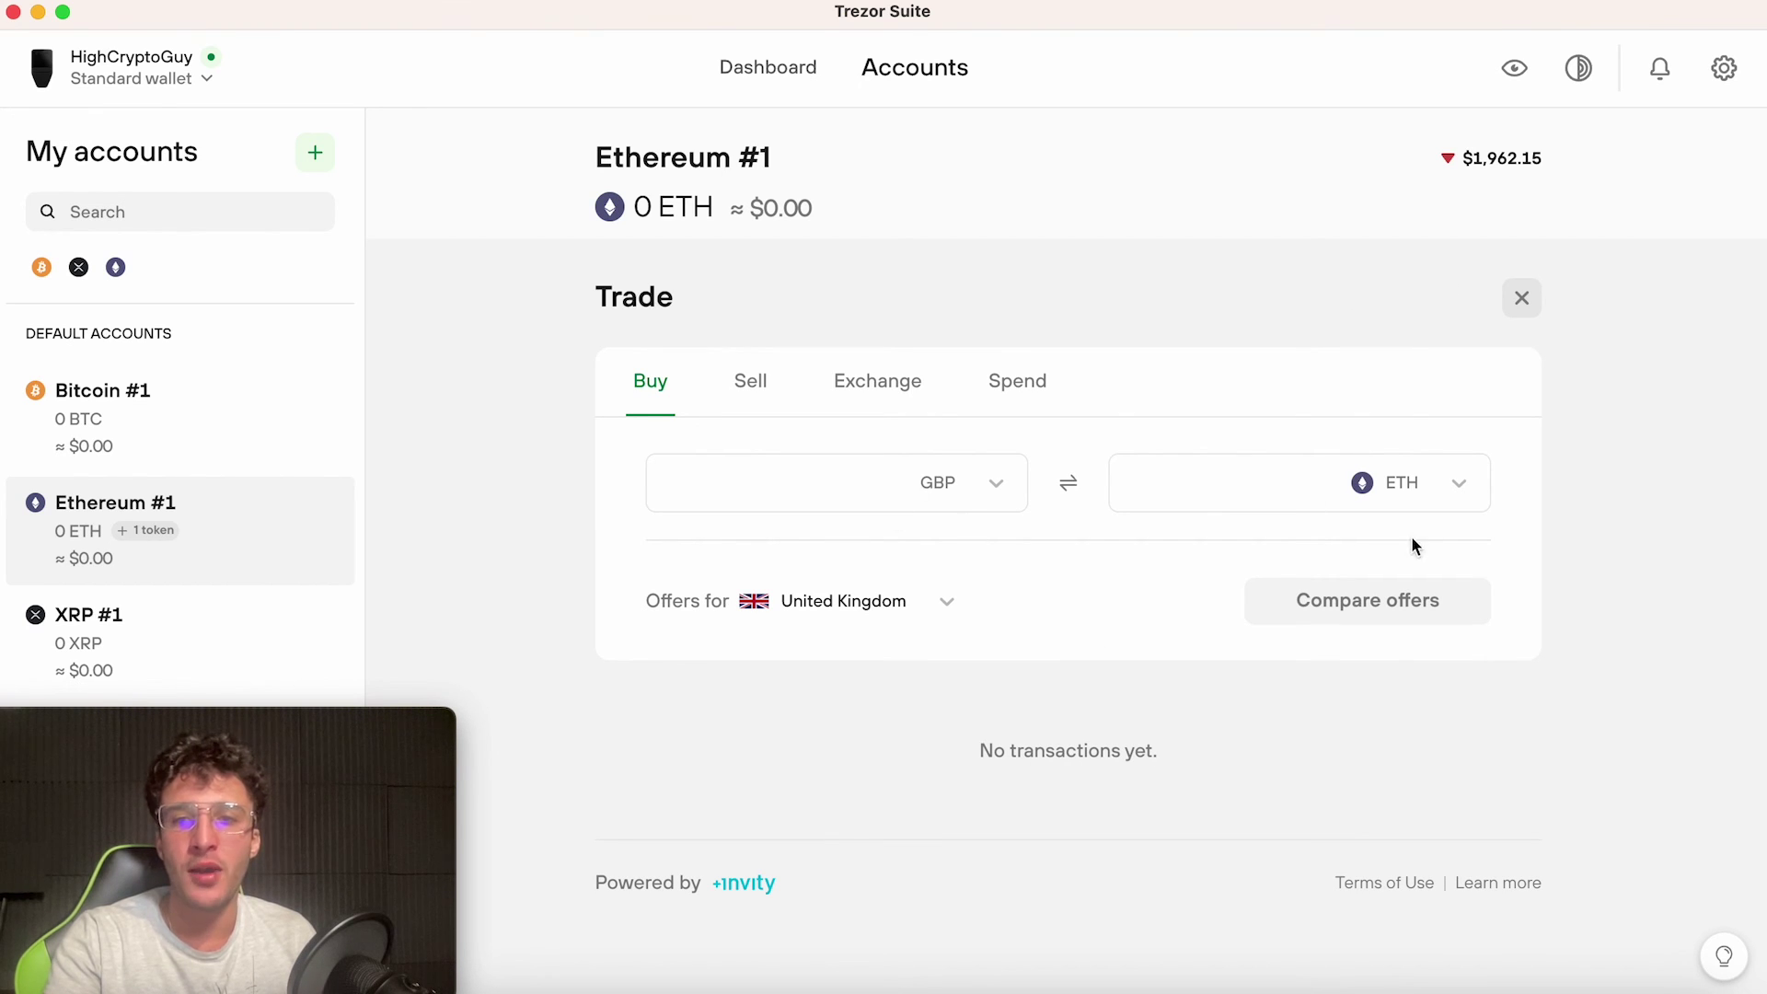
{"action": "left_click", "coordinate": [1408, 499]}
{"action": "scroll", "coordinate": [1377, 608], "scroll_direction": "down", "scroll_amount": 3}
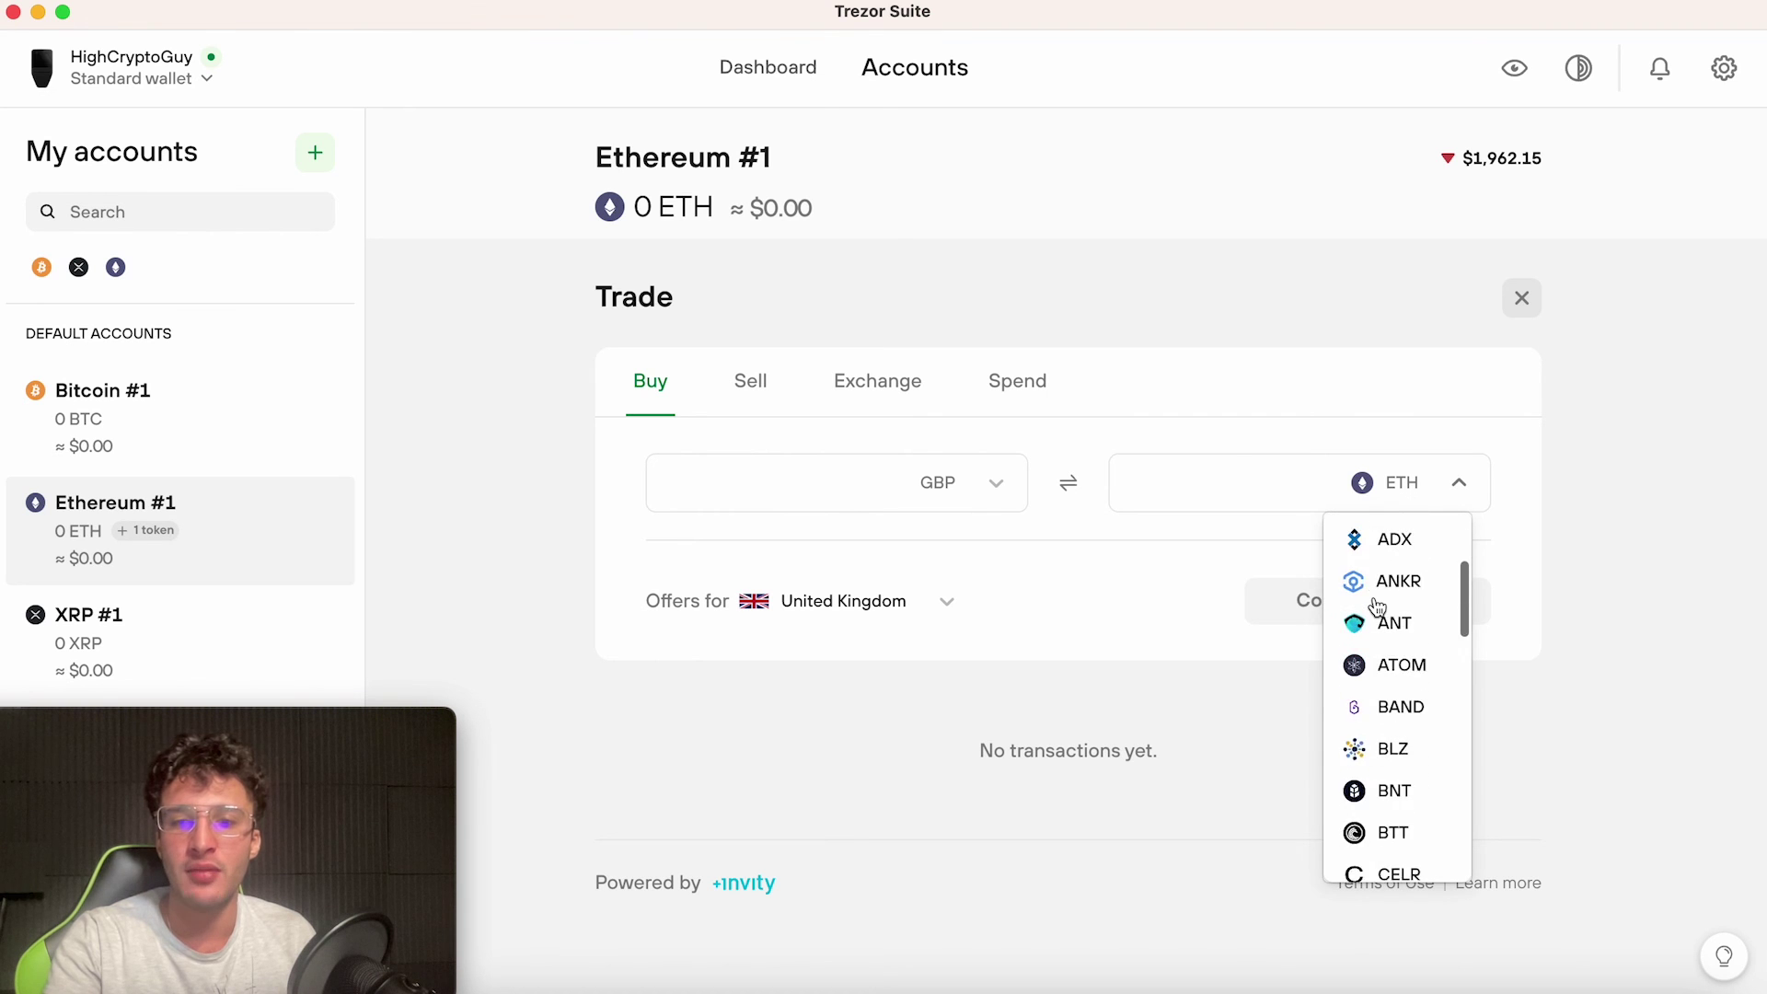
{"action": "scroll", "coordinate": [1377, 607], "scroll_direction": "up", "scroll_amount": 3}
{"action": "left_click", "coordinate": [864, 481]}
{"action": "type", "text": "1"}
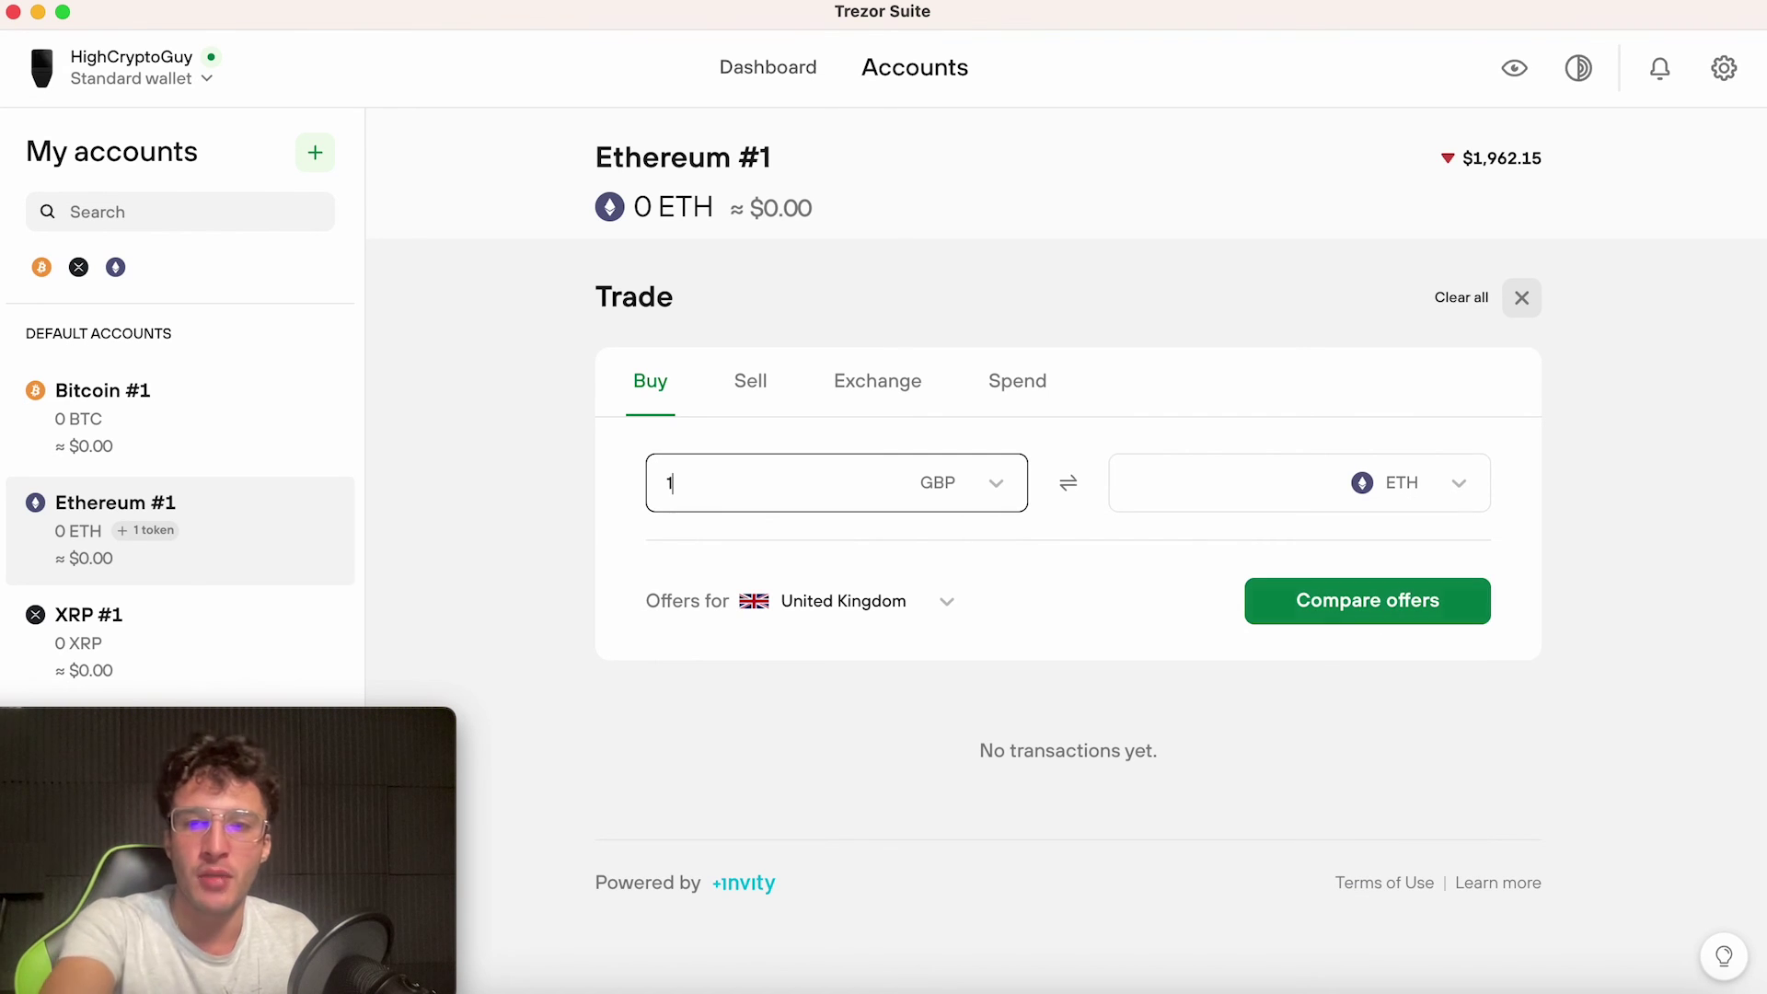
{"action": "type", "text": "00"}
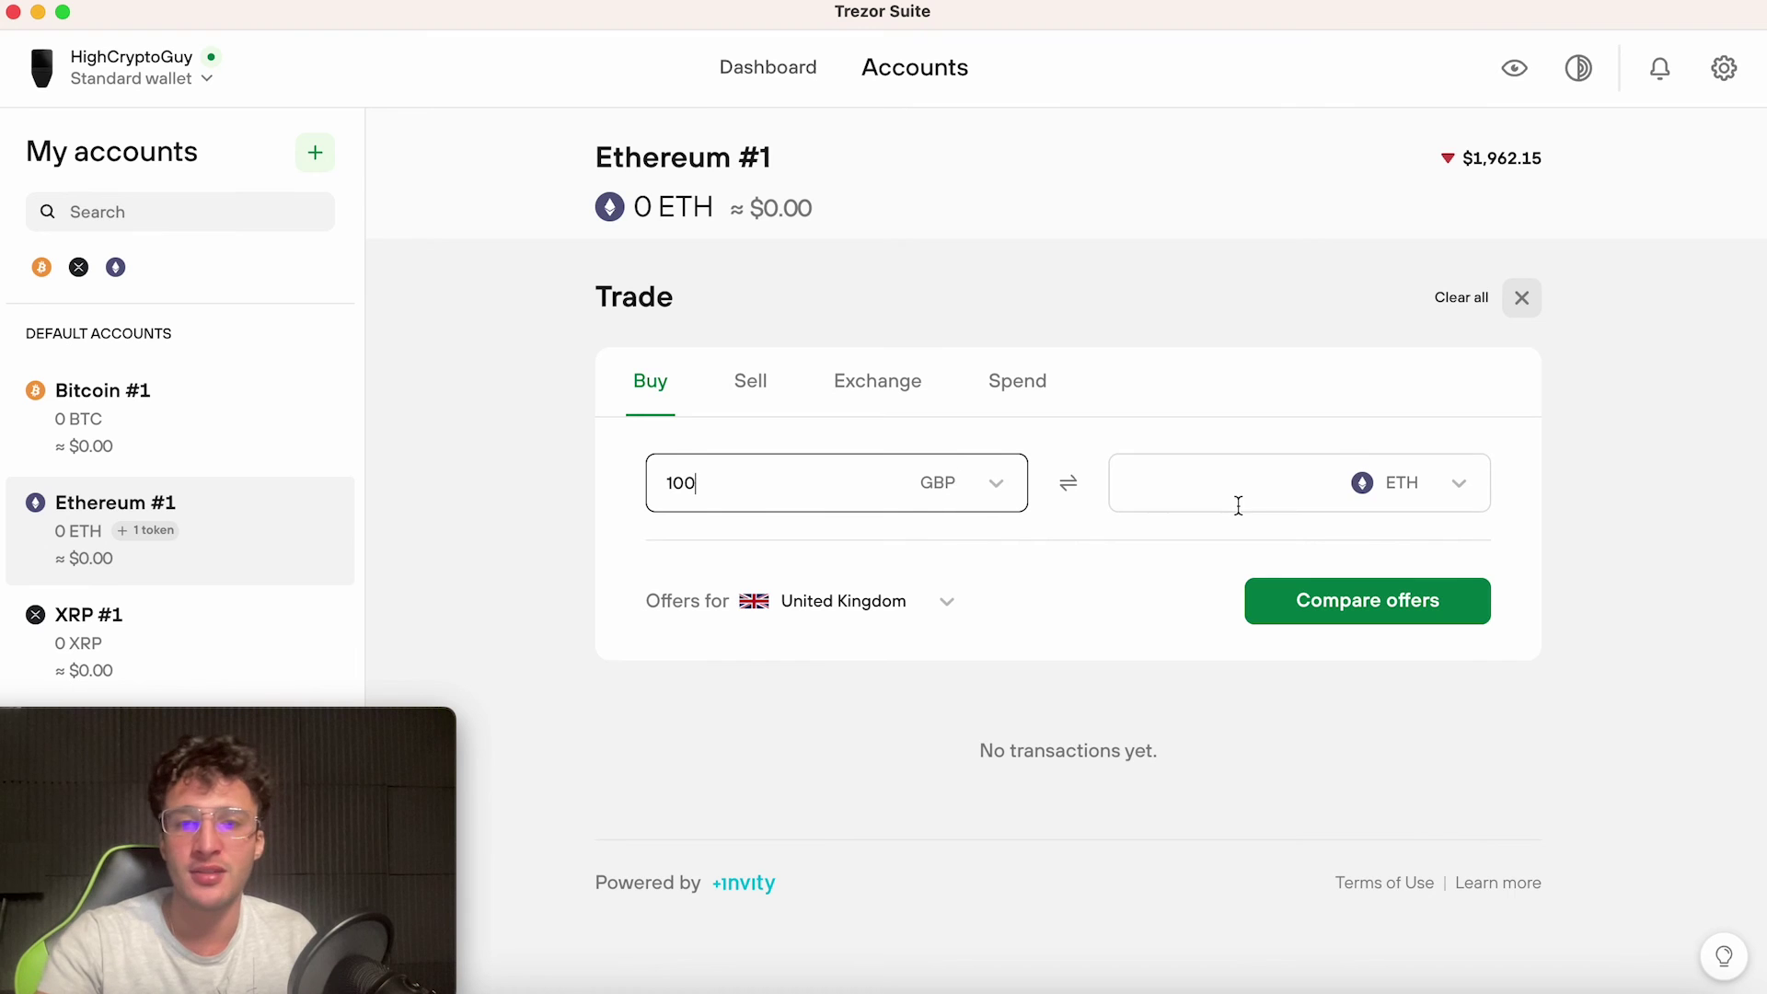
{"action": "left_click", "coordinate": [1297, 603]}
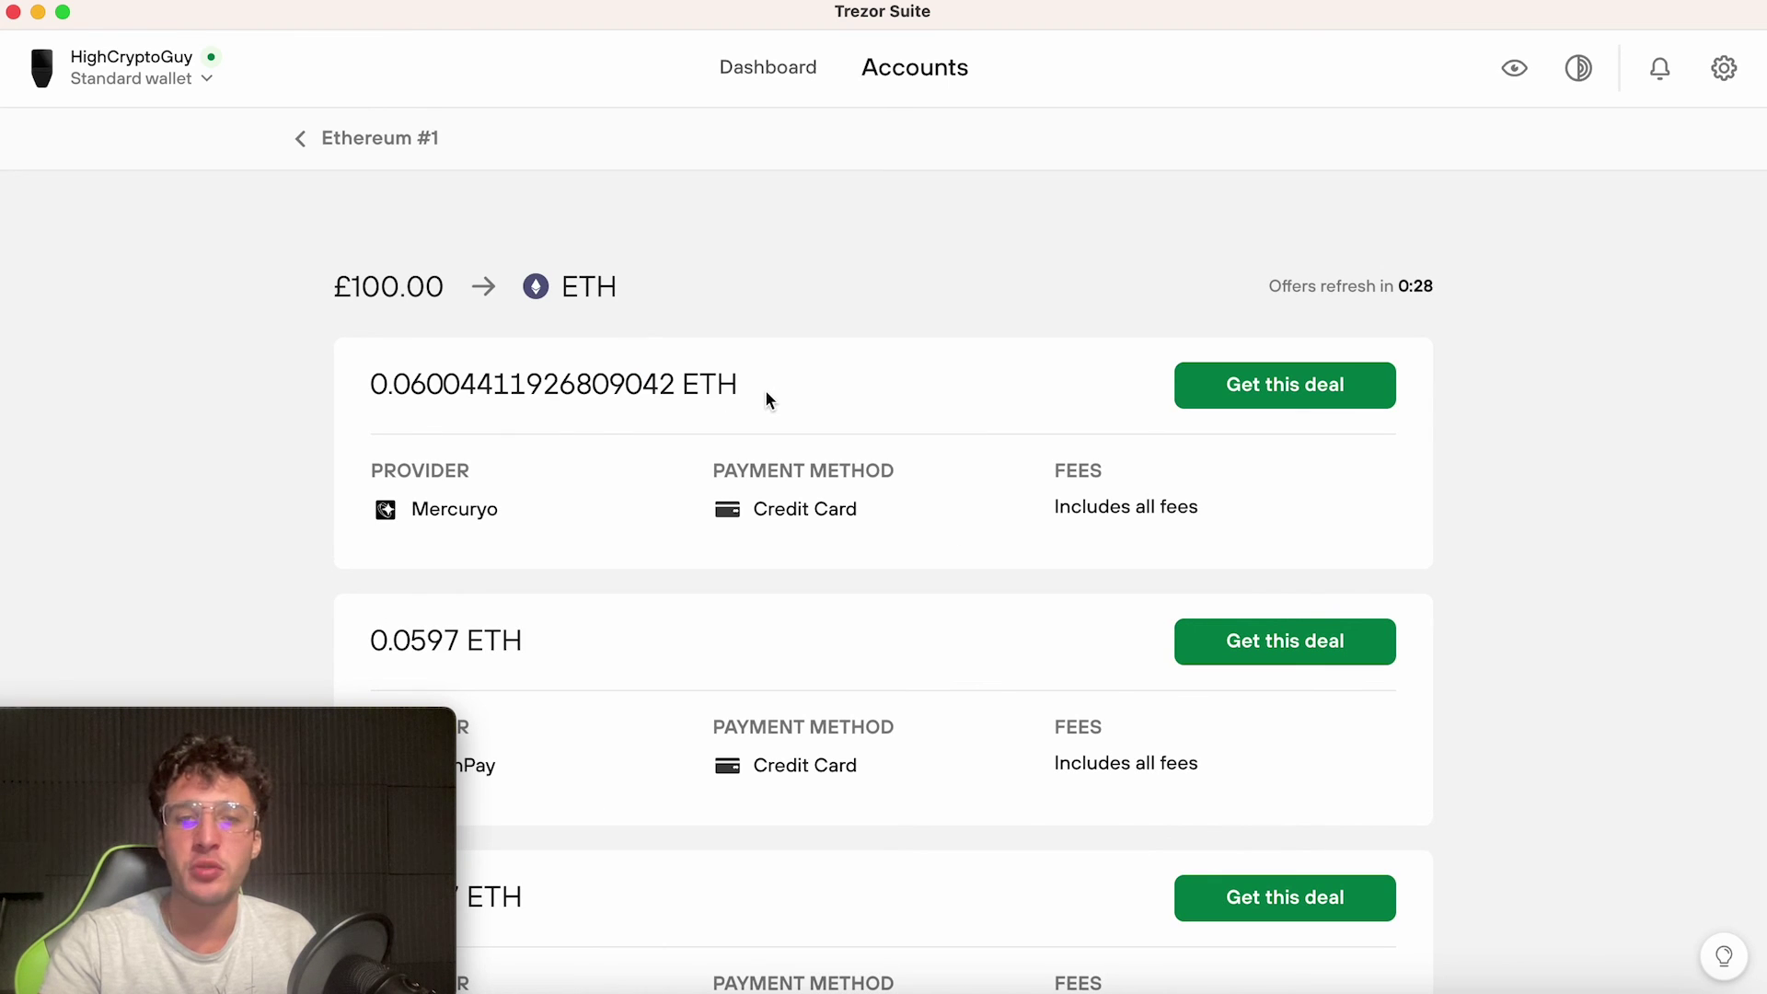
{"action": "left_click", "coordinate": [340, 126]}
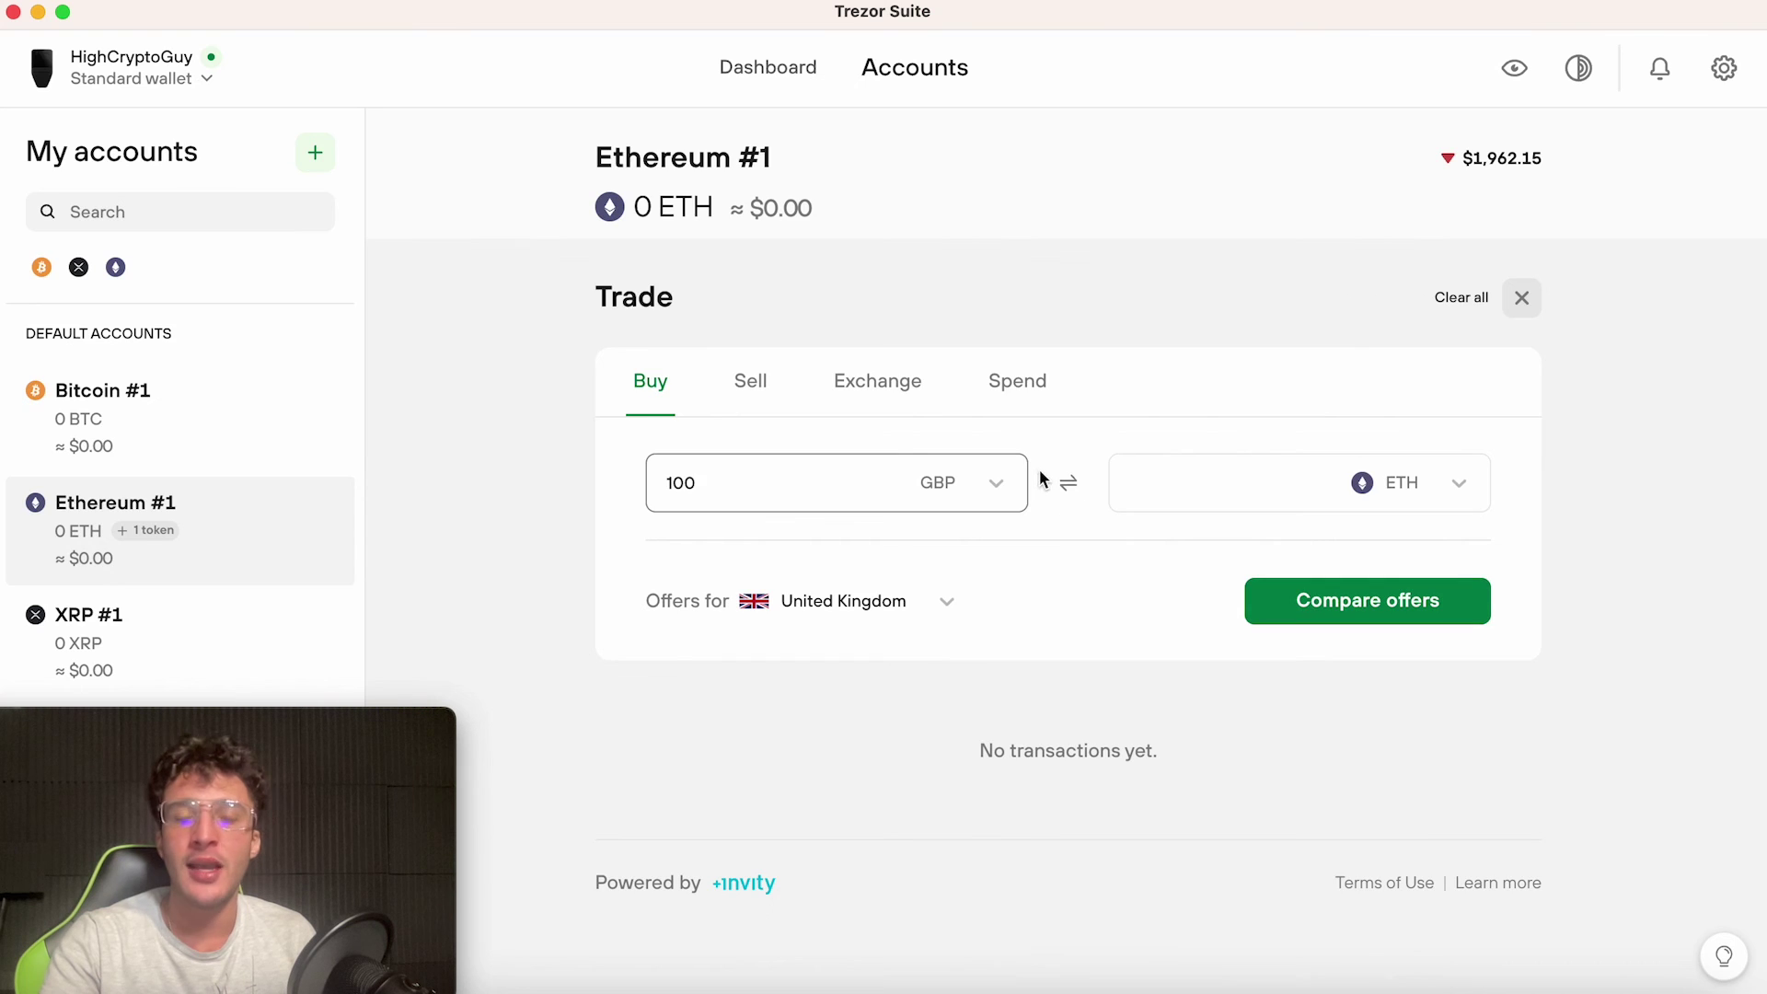
Preview exchanging ETH for ADA Cardano, switch back to Buy, and return to the Dashboard
{"action": "left_click", "coordinate": [878, 399]}
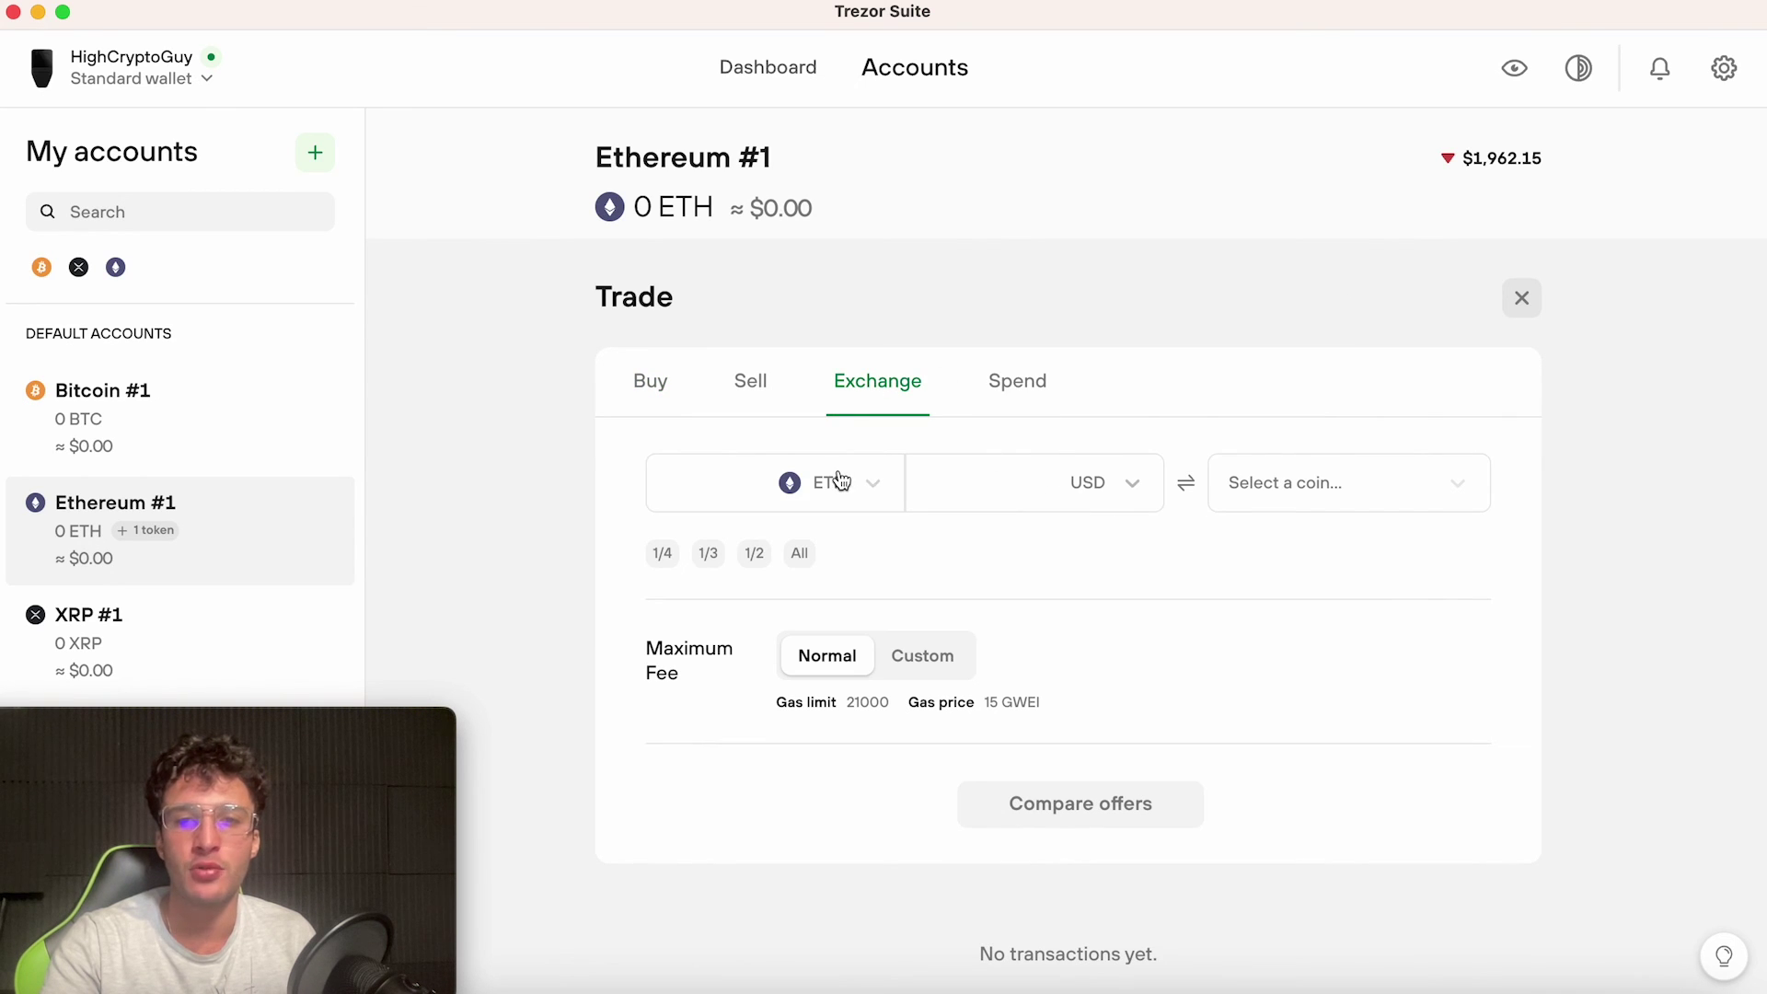
{"action": "left_click", "coordinate": [1437, 485]}
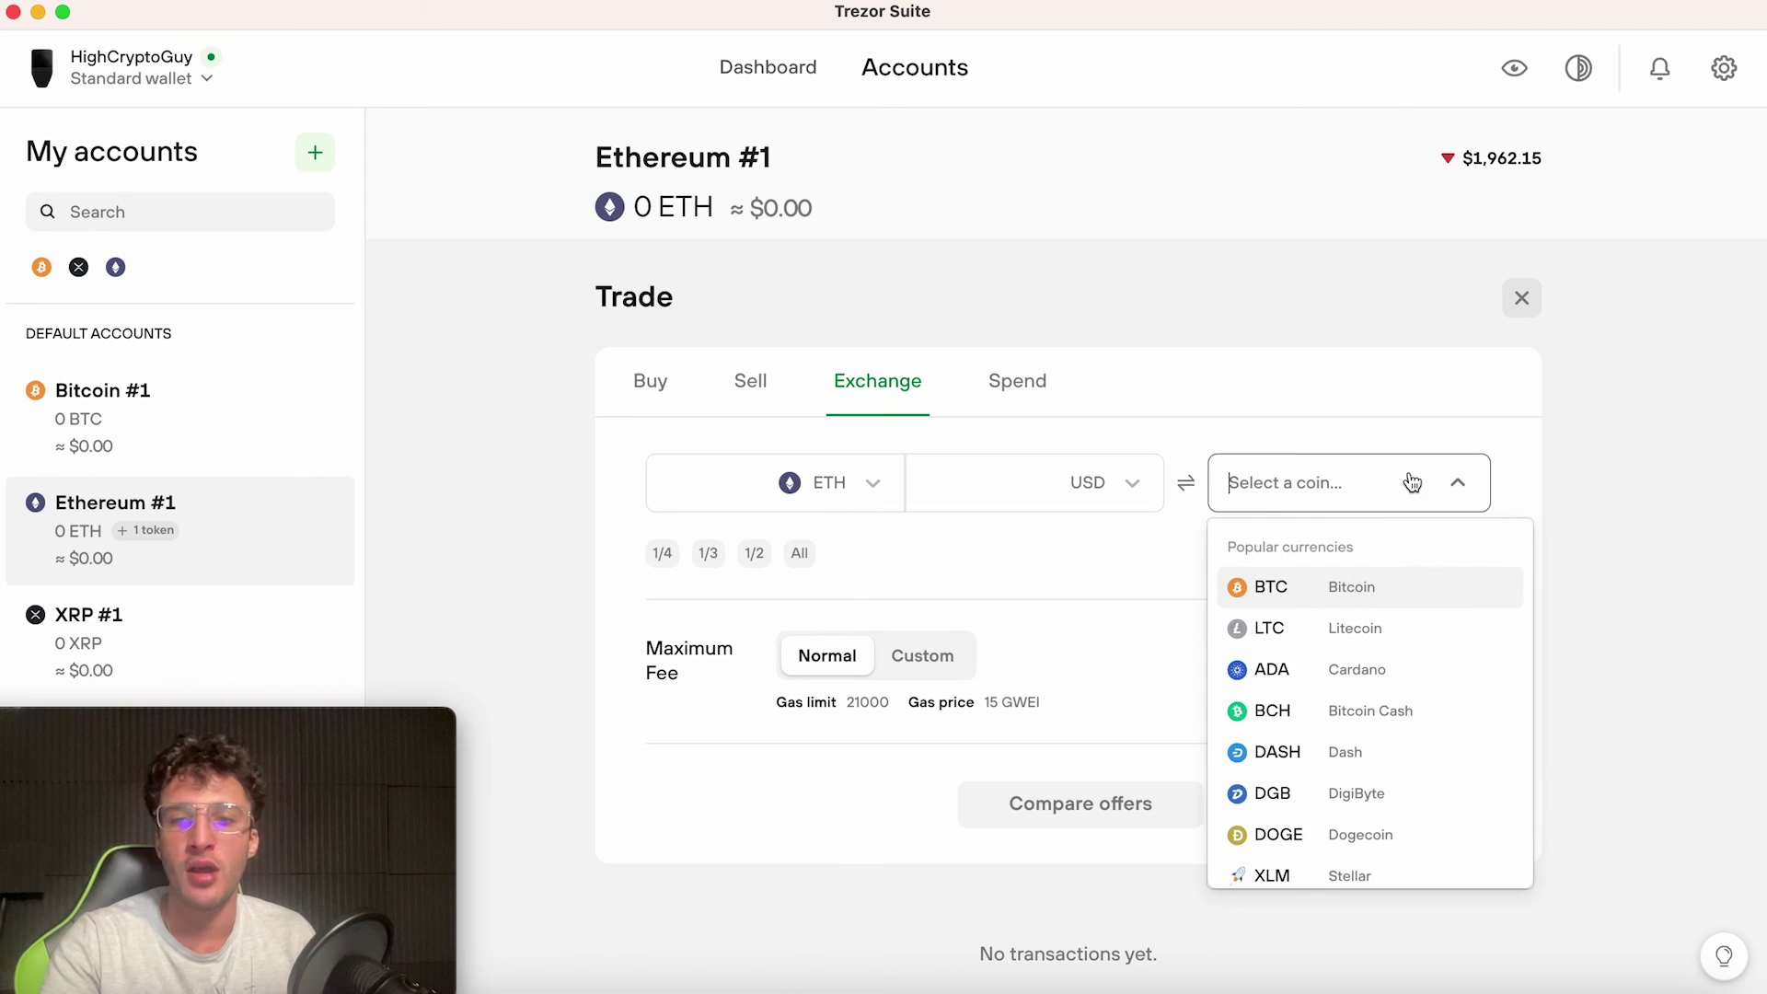
{"action": "left_click", "coordinate": [1377, 673]}
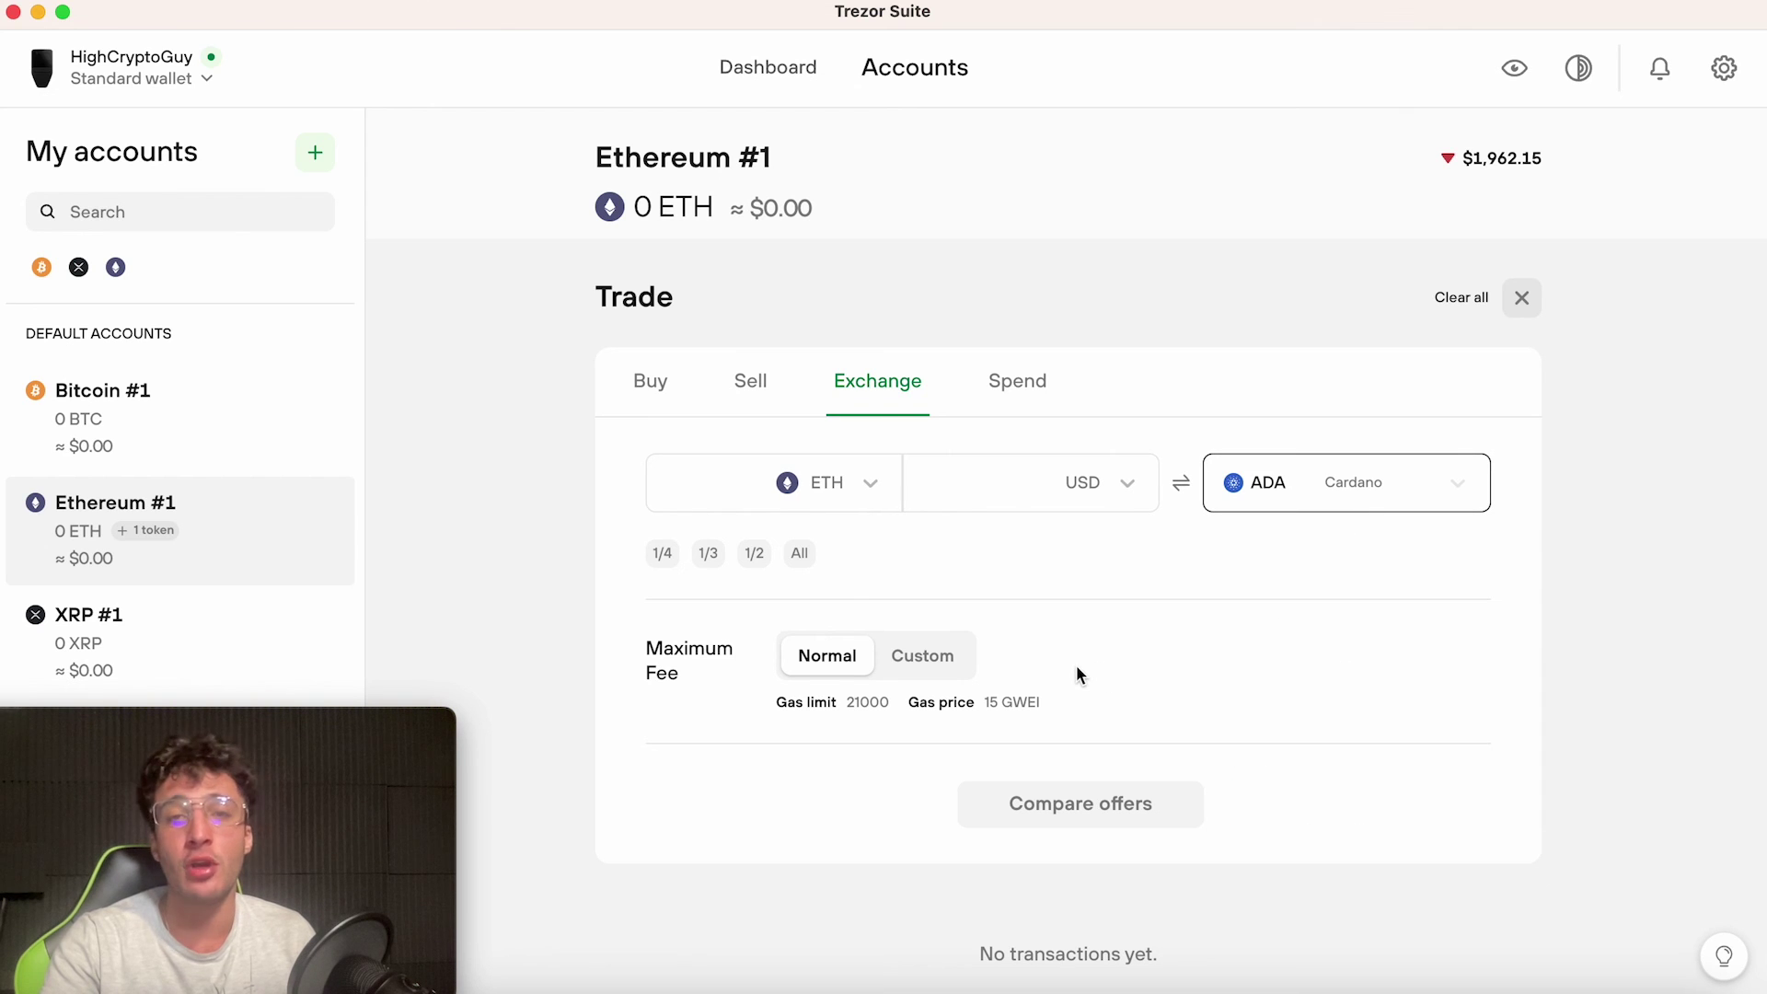
{"action": "left_click", "coordinate": [650, 381]}
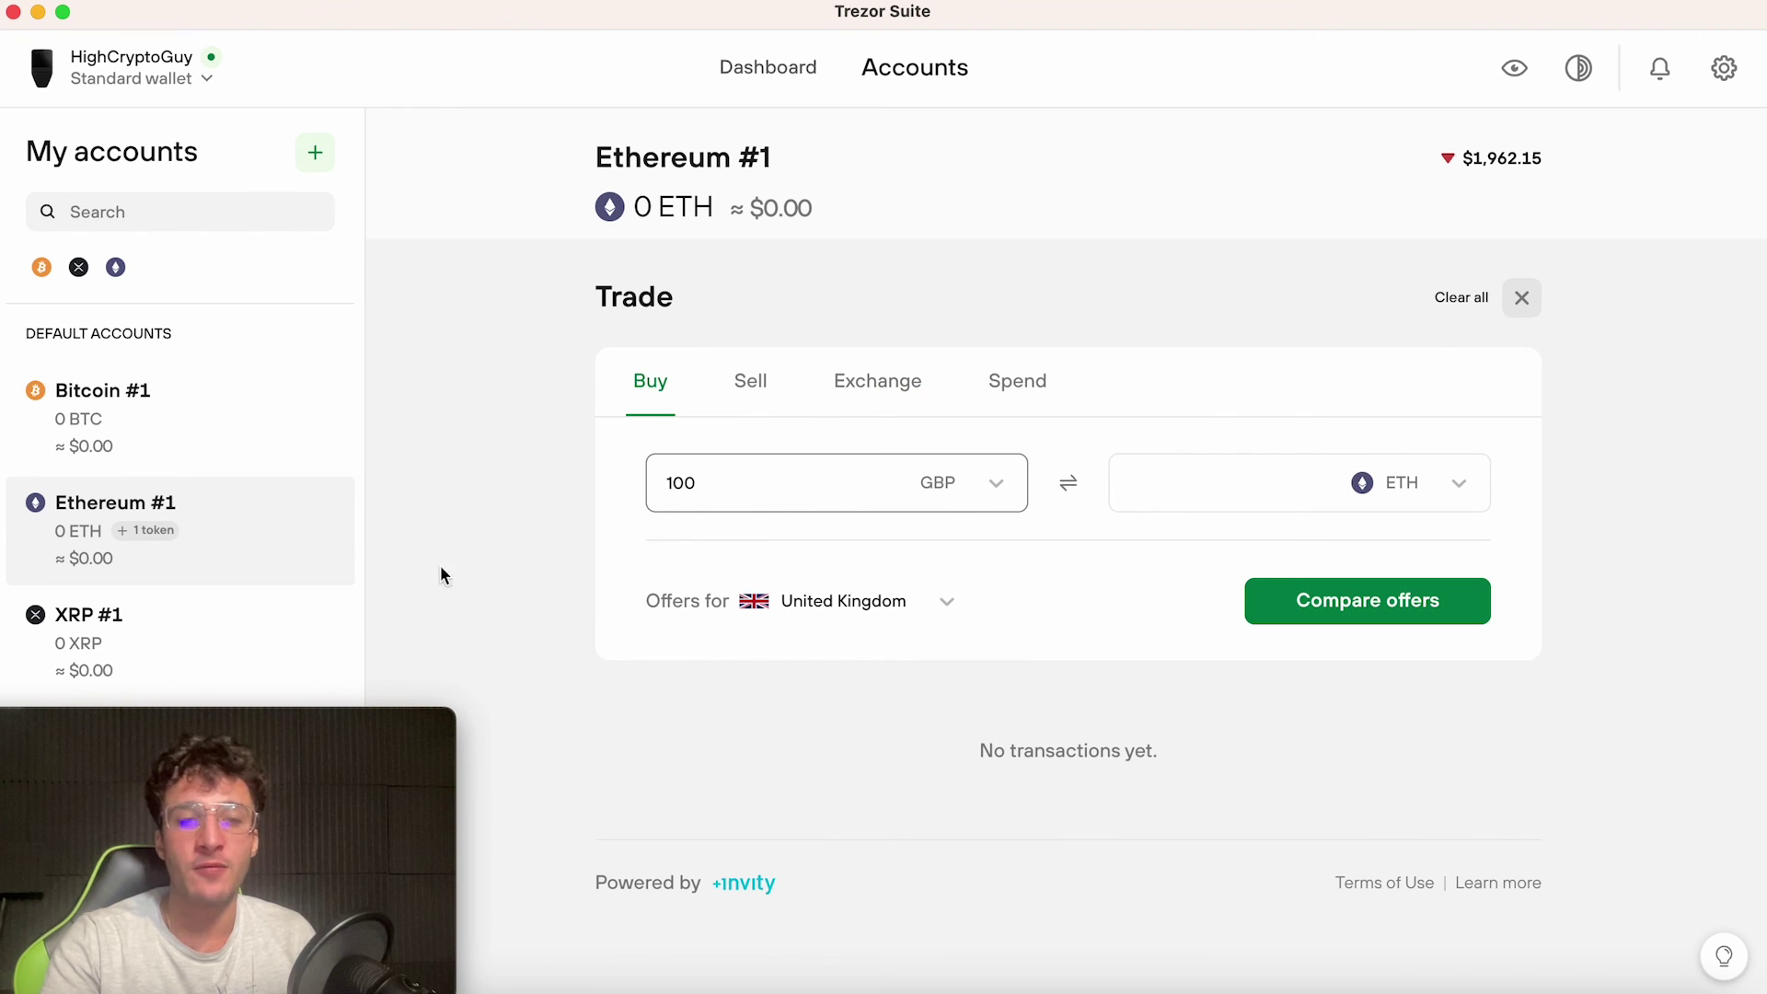
{"action": "left_click", "coordinate": [745, 72]}
Scroll Application settings past Labeling, Tor, Color scheme and App storage to Experimental features
{"action": "scroll", "coordinate": [927, 271], "scroll_direction": "down", "scroll_amount": 10}
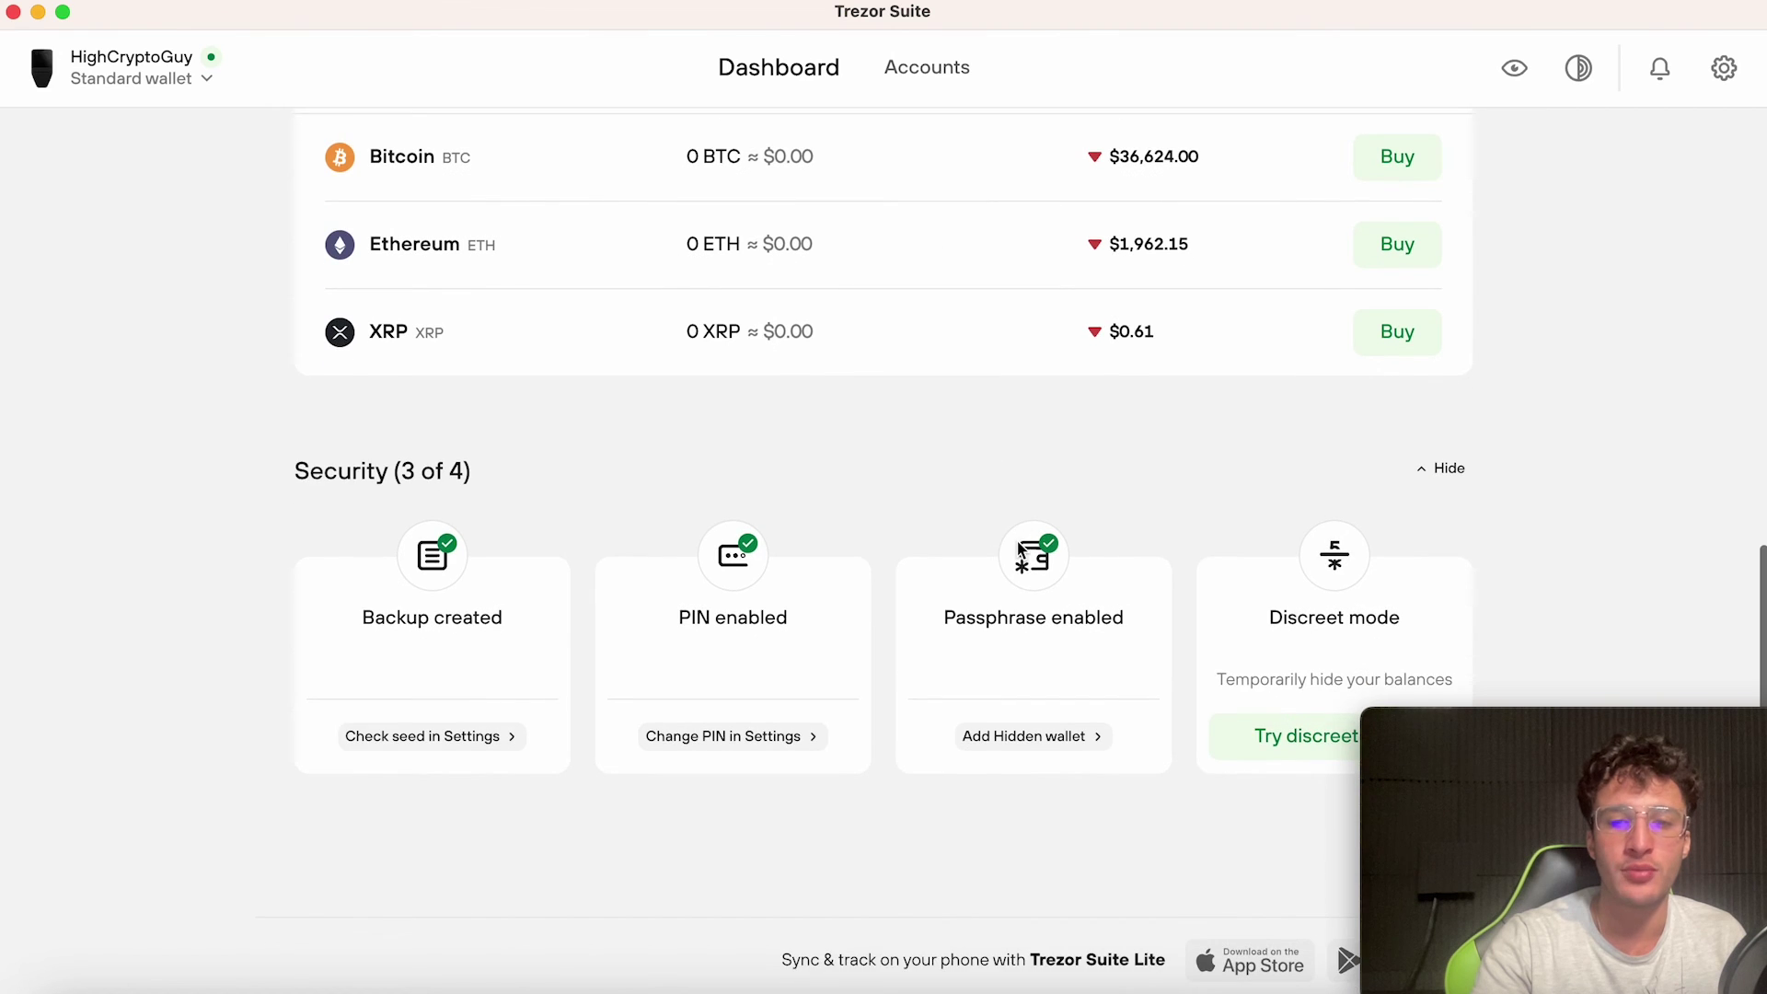
{"action": "scroll", "coordinate": [1018, 548], "scroll_direction": "up", "scroll_amount": 10}
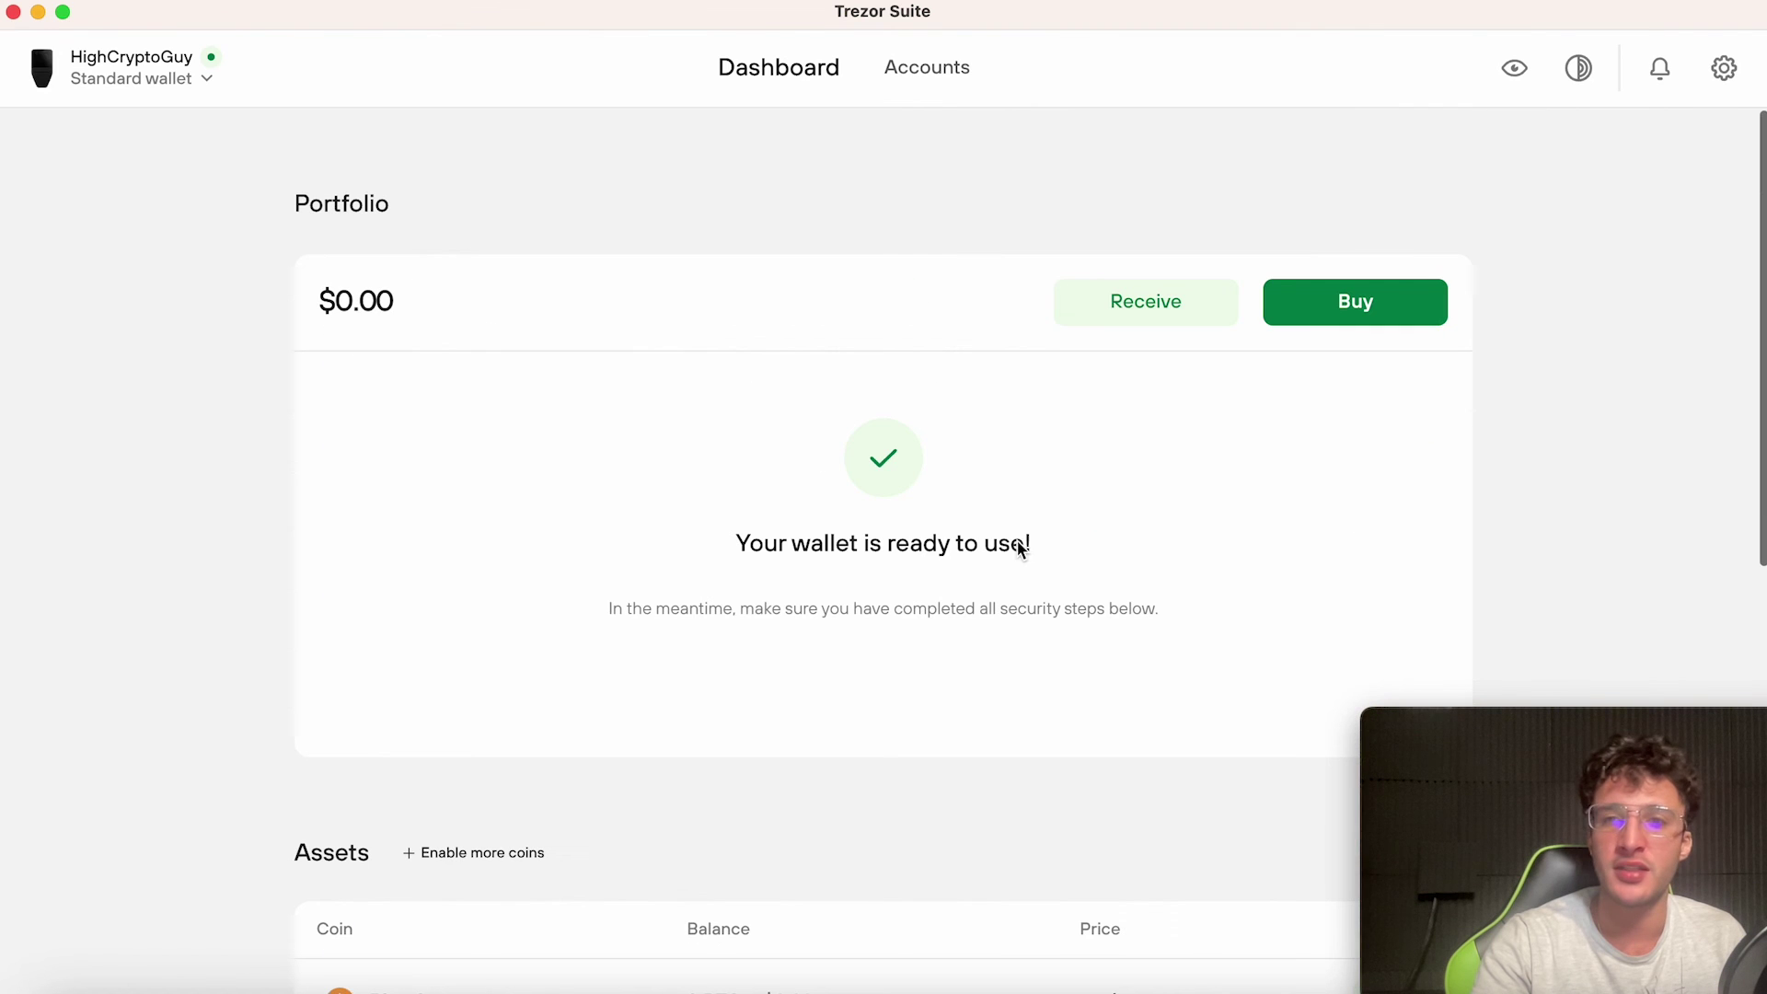
{"action": "left_click", "coordinate": [1723, 70]}
{"action": "scroll", "coordinate": [1575, 296], "scroll_direction": "down", "scroll_amount": 5}
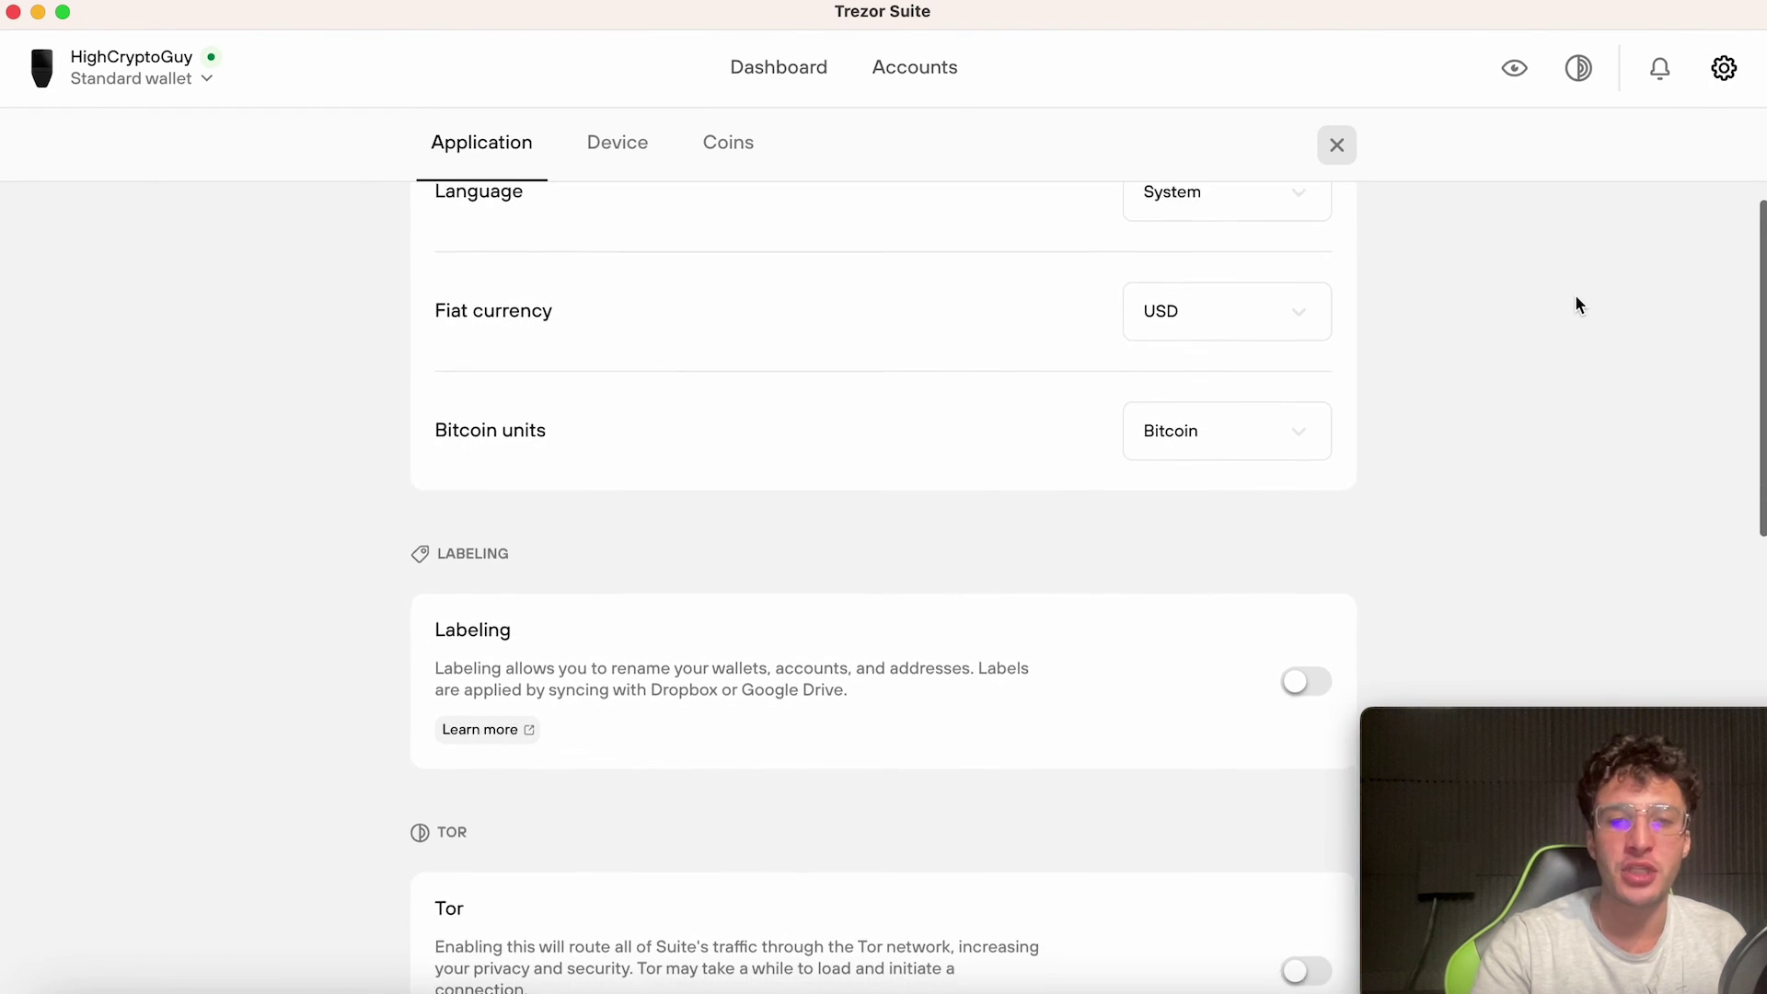
{"action": "scroll", "coordinate": [1576, 304], "scroll_direction": "down", "scroll_amount": 20}
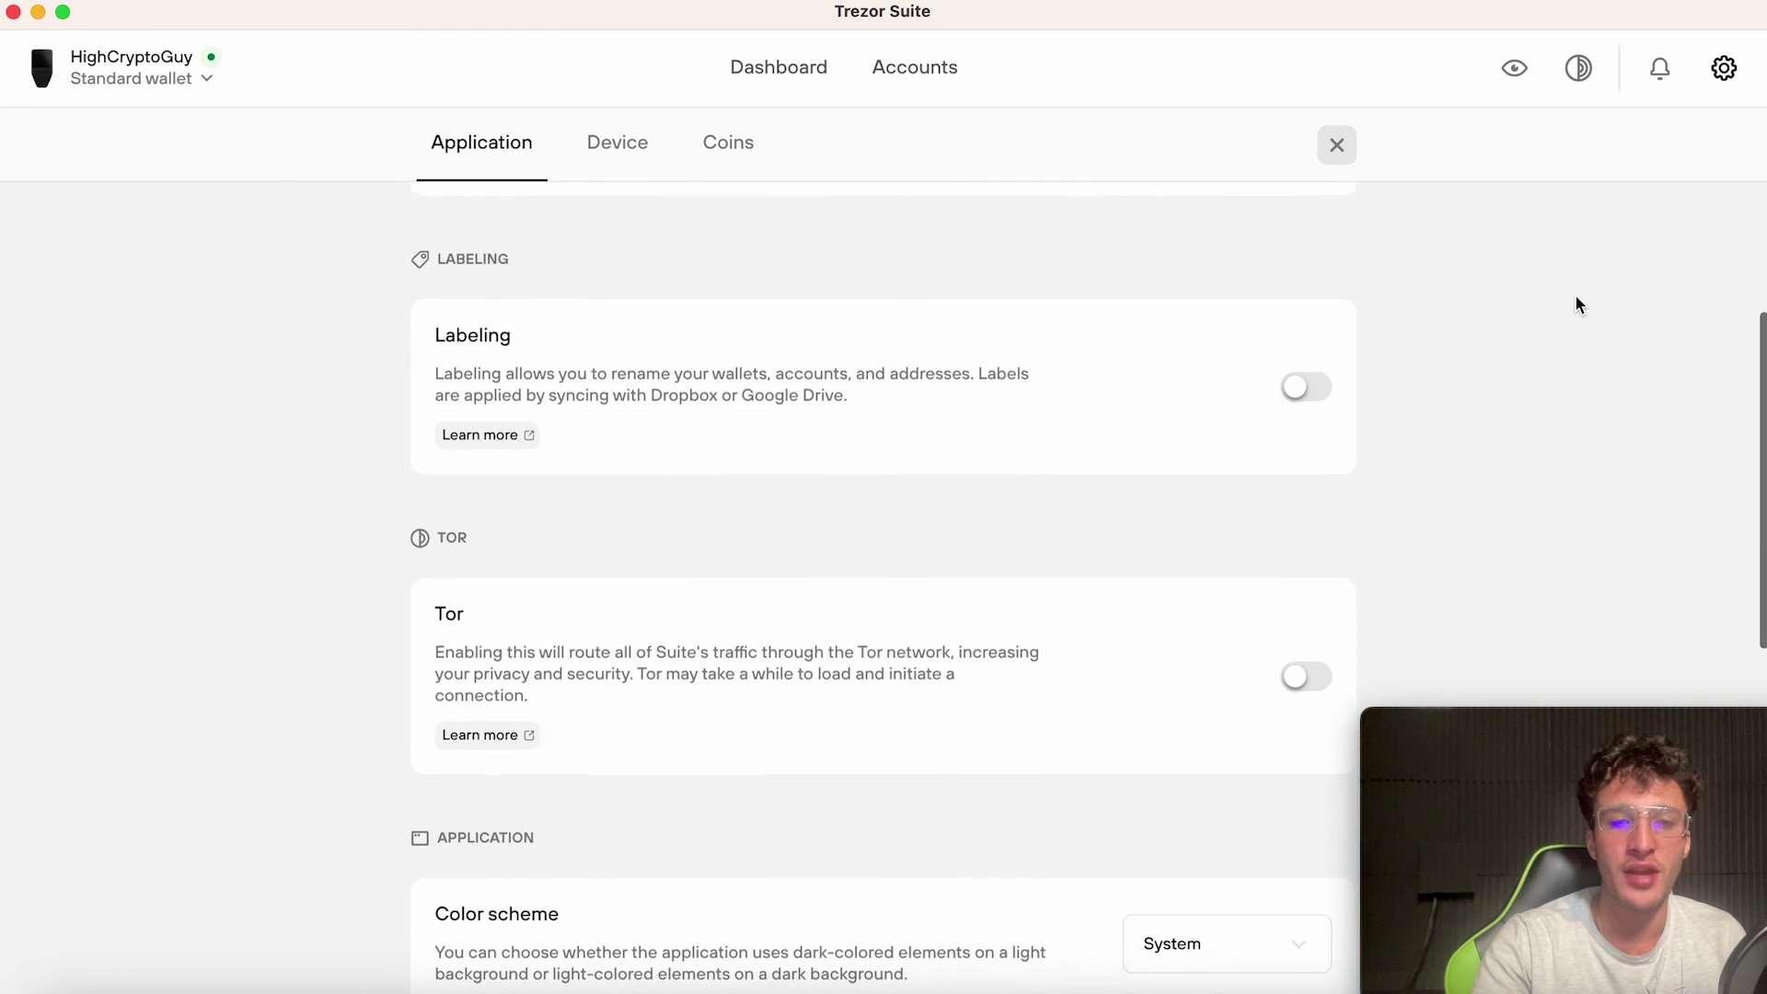
{"action": "scroll", "coordinate": [1577, 306], "scroll_direction": "down", "scroll_amount": 5}
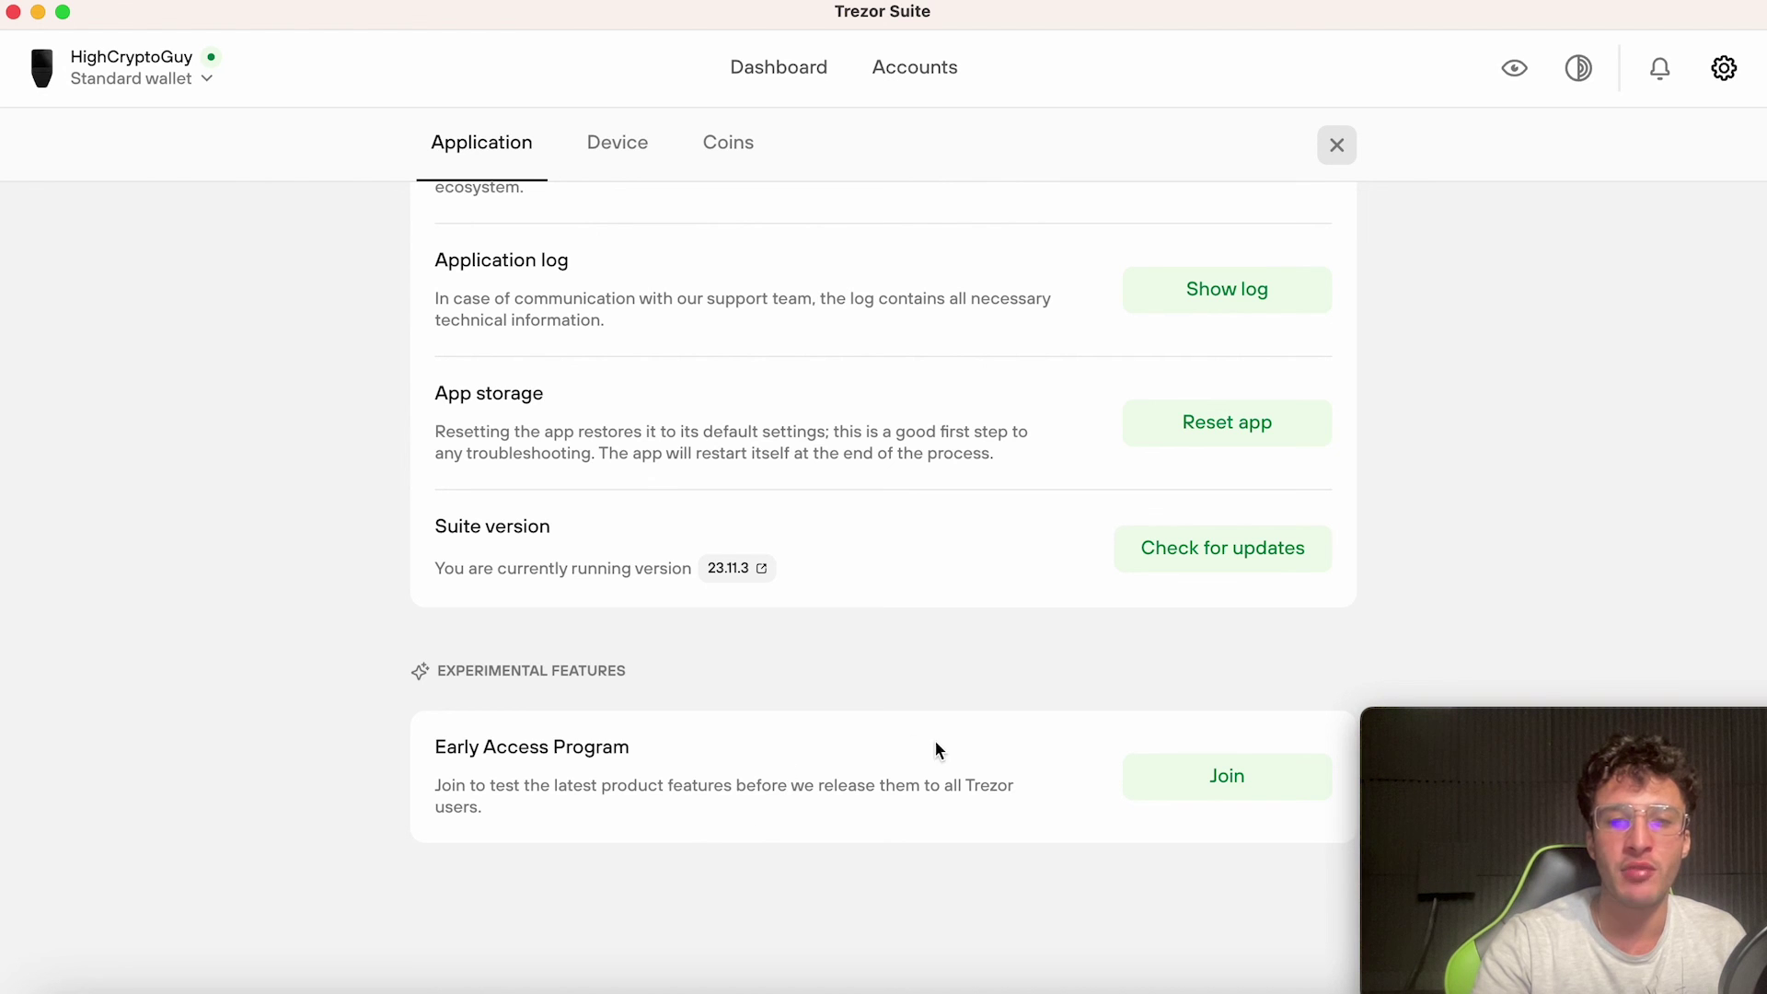
Review Device settings: Wallet backup, firmware 2.6.3 Universal, PIN protection and Customization
{"action": "scroll", "coordinate": [935, 746], "scroll_direction": "up", "scroll_amount": 10}
{"action": "left_click", "coordinate": [614, 234]}
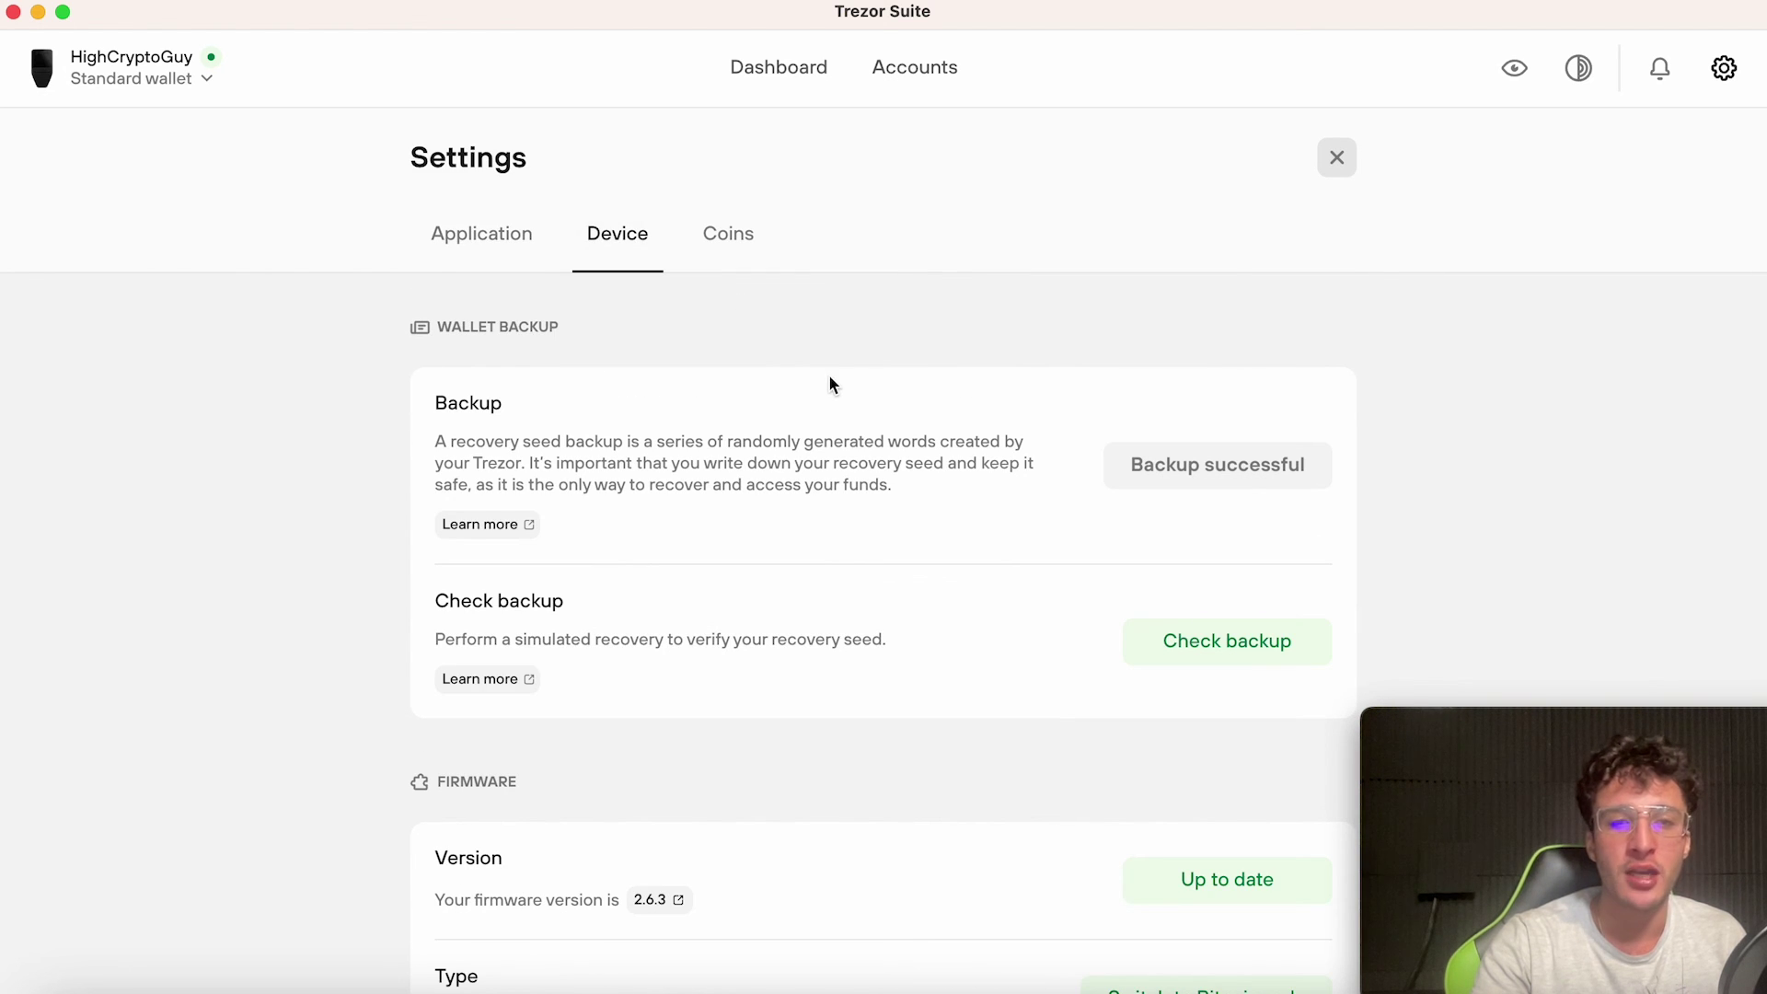
{"action": "scroll", "coordinate": [830, 381], "scroll_direction": "down", "scroll_amount": 4}
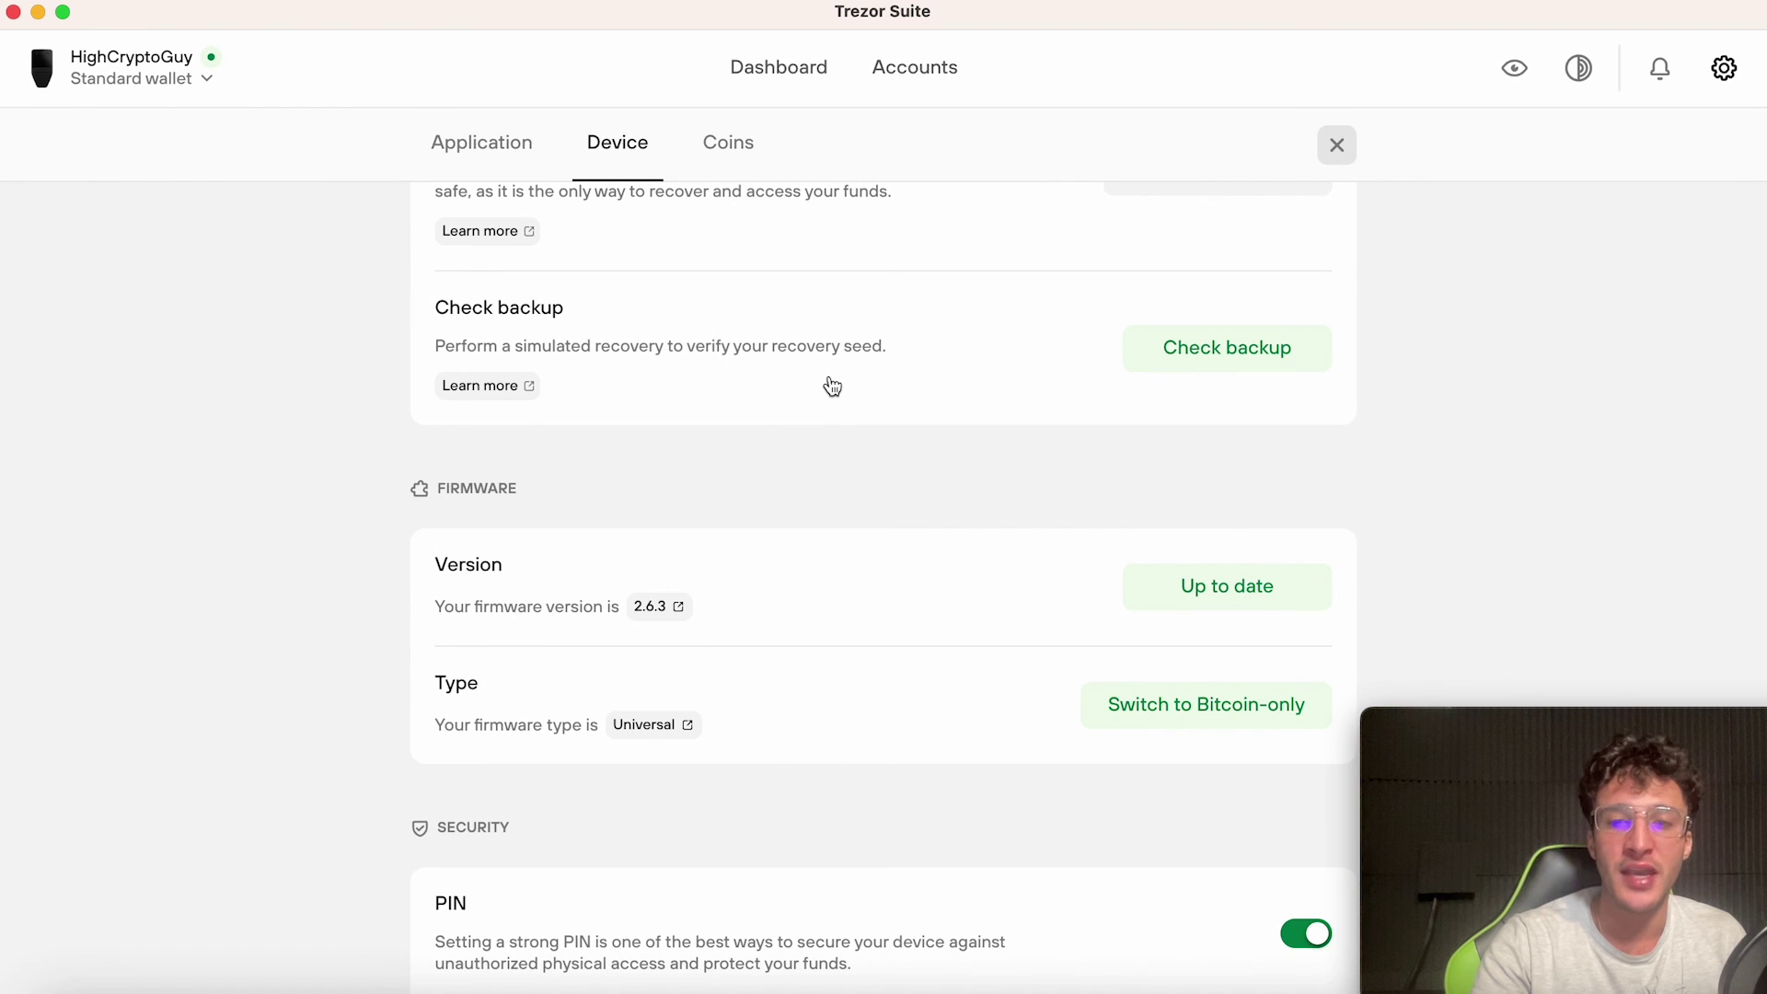
{"action": "scroll", "coordinate": [832, 386], "scroll_direction": "down", "scroll_amount": 2}
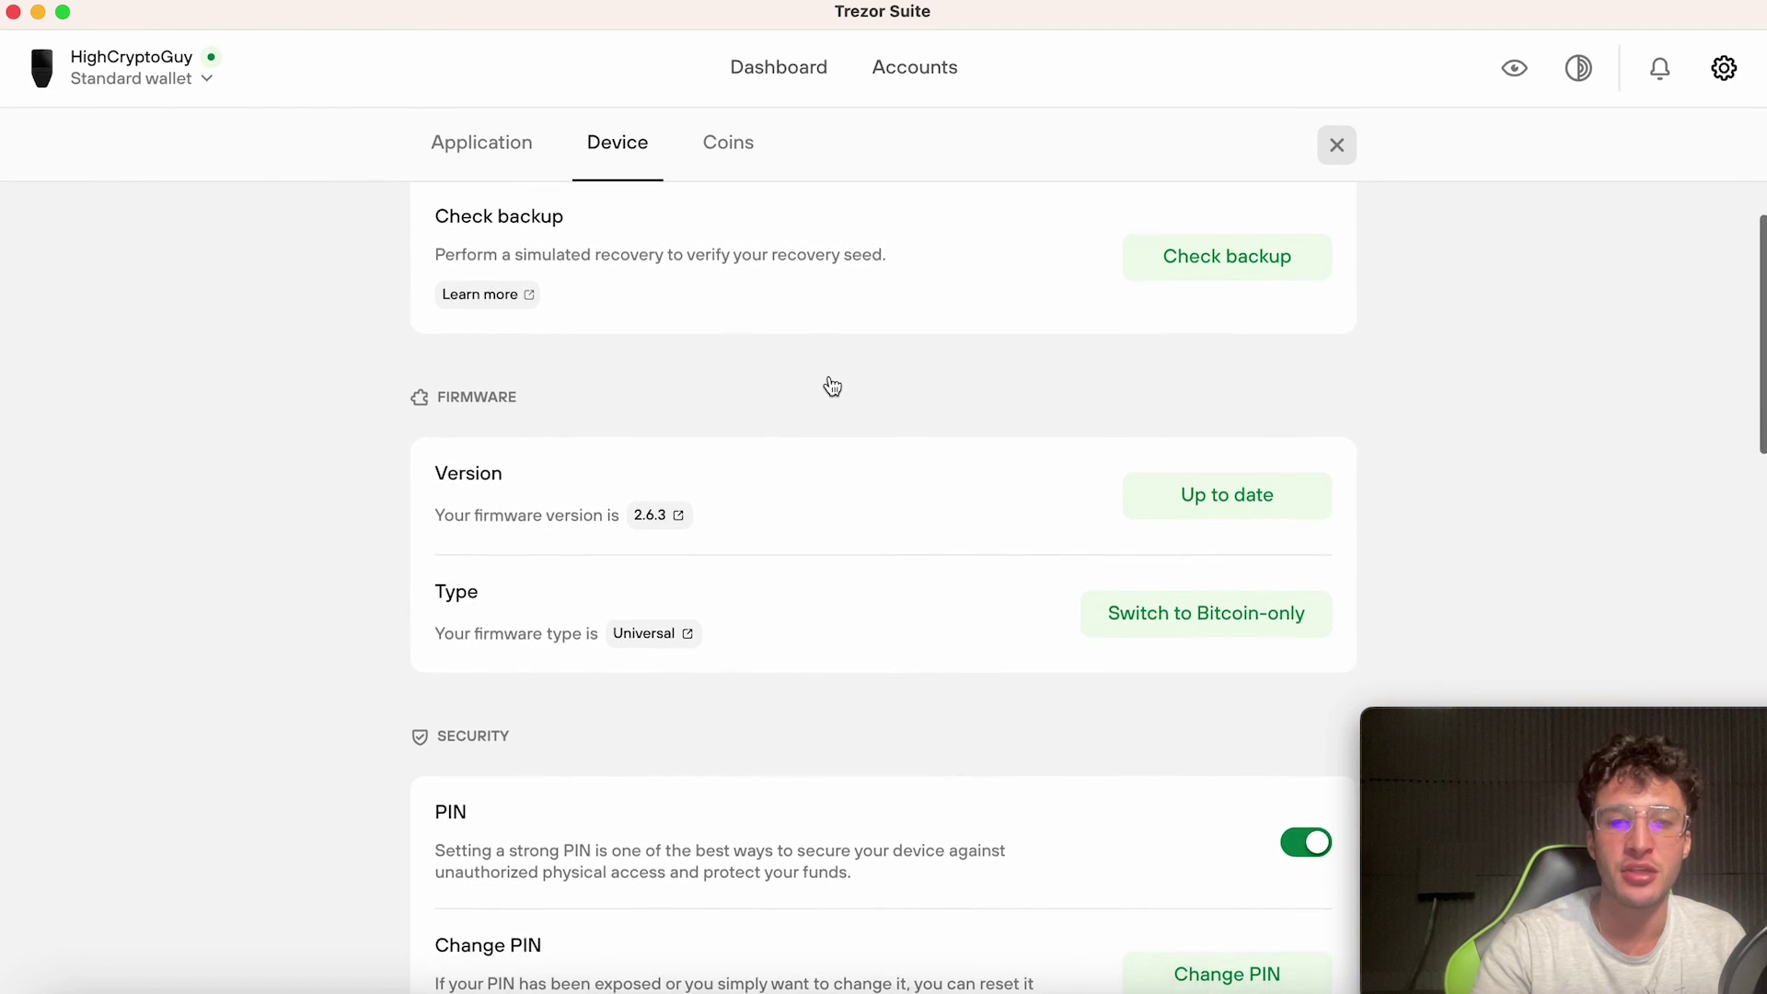
{"action": "scroll", "coordinate": [994, 649], "scroll_direction": "down", "scroll_amount": 3}
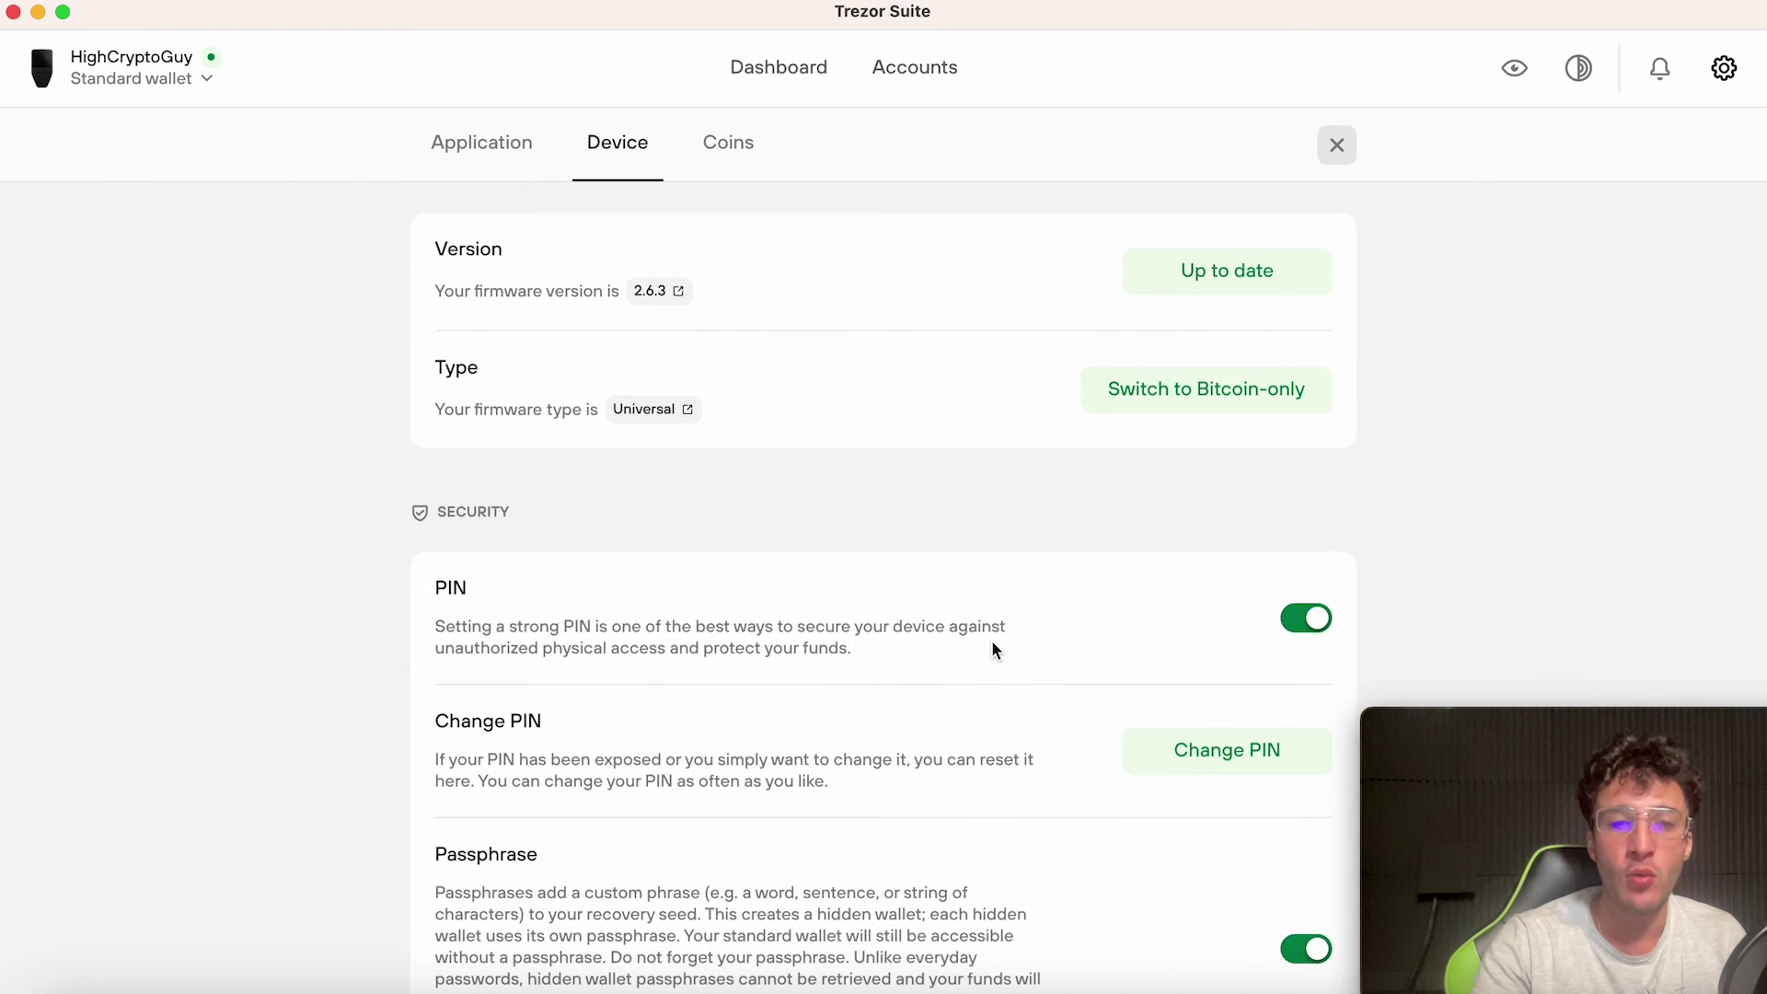
{"action": "scroll", "coordinate": [993, 644], "scroll_direction": "down", "scroll_amount": 5}
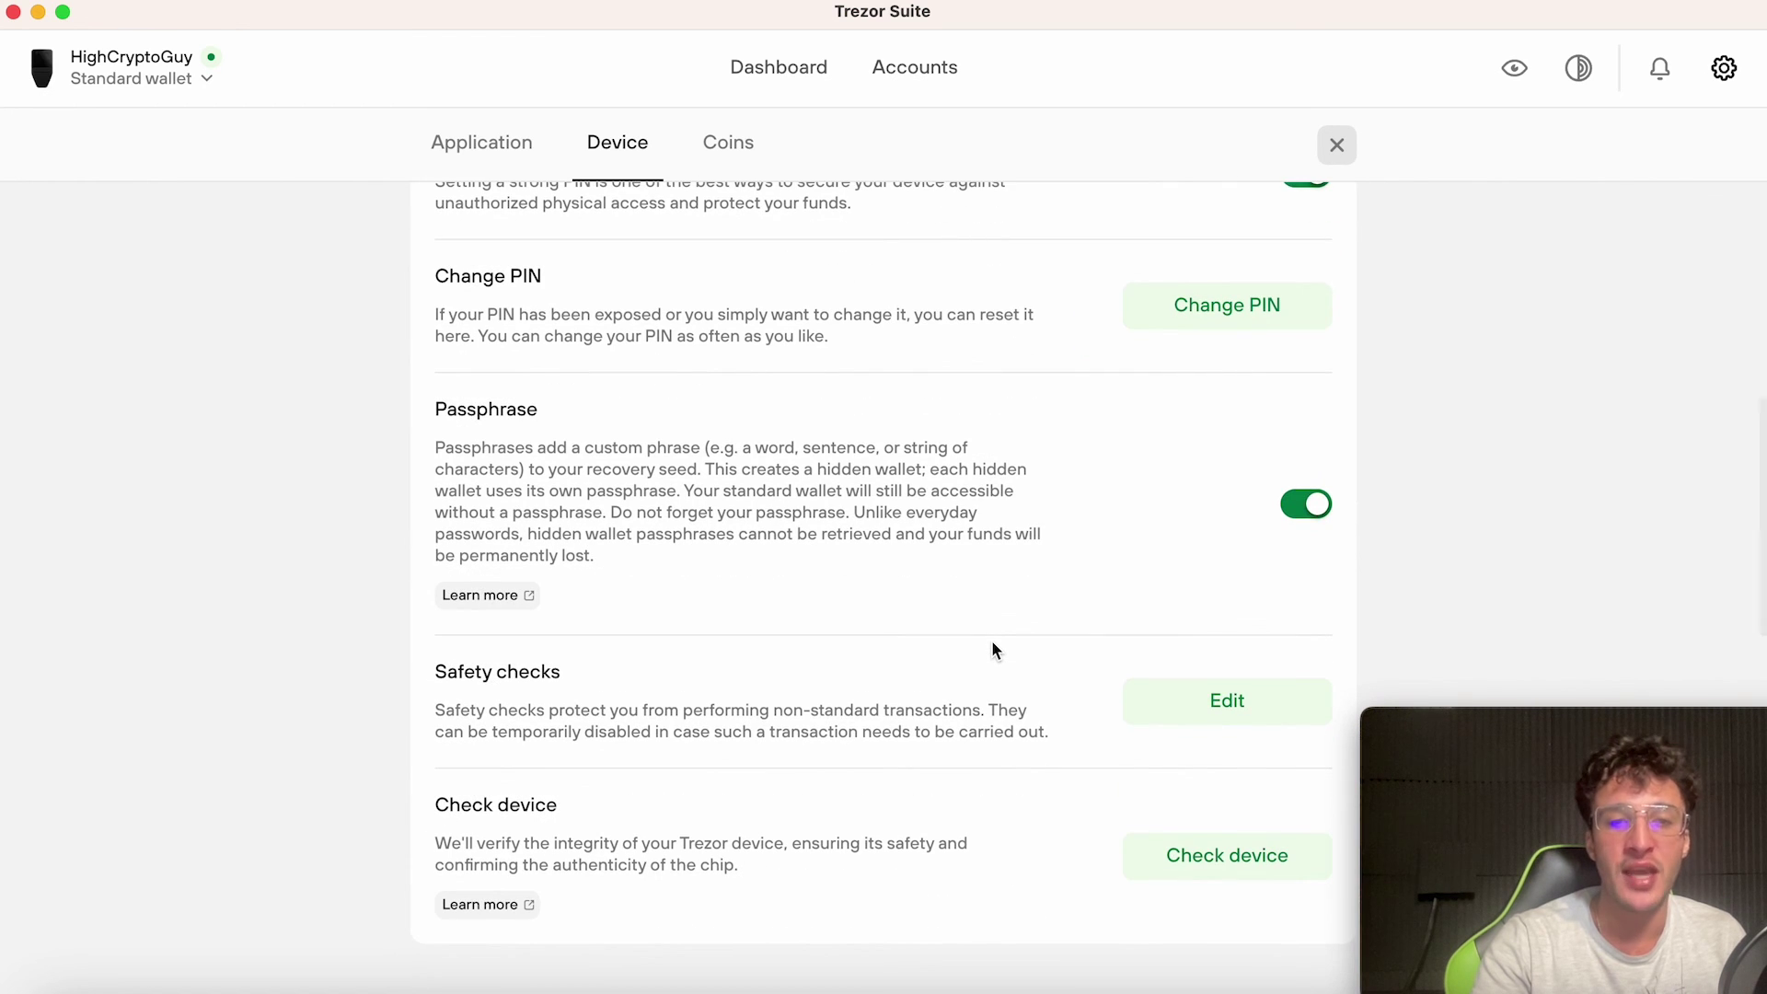
{"action": "scroll", "coordinate": [992, 648], "scroll_direction": "down", "scroll_amount": 5}
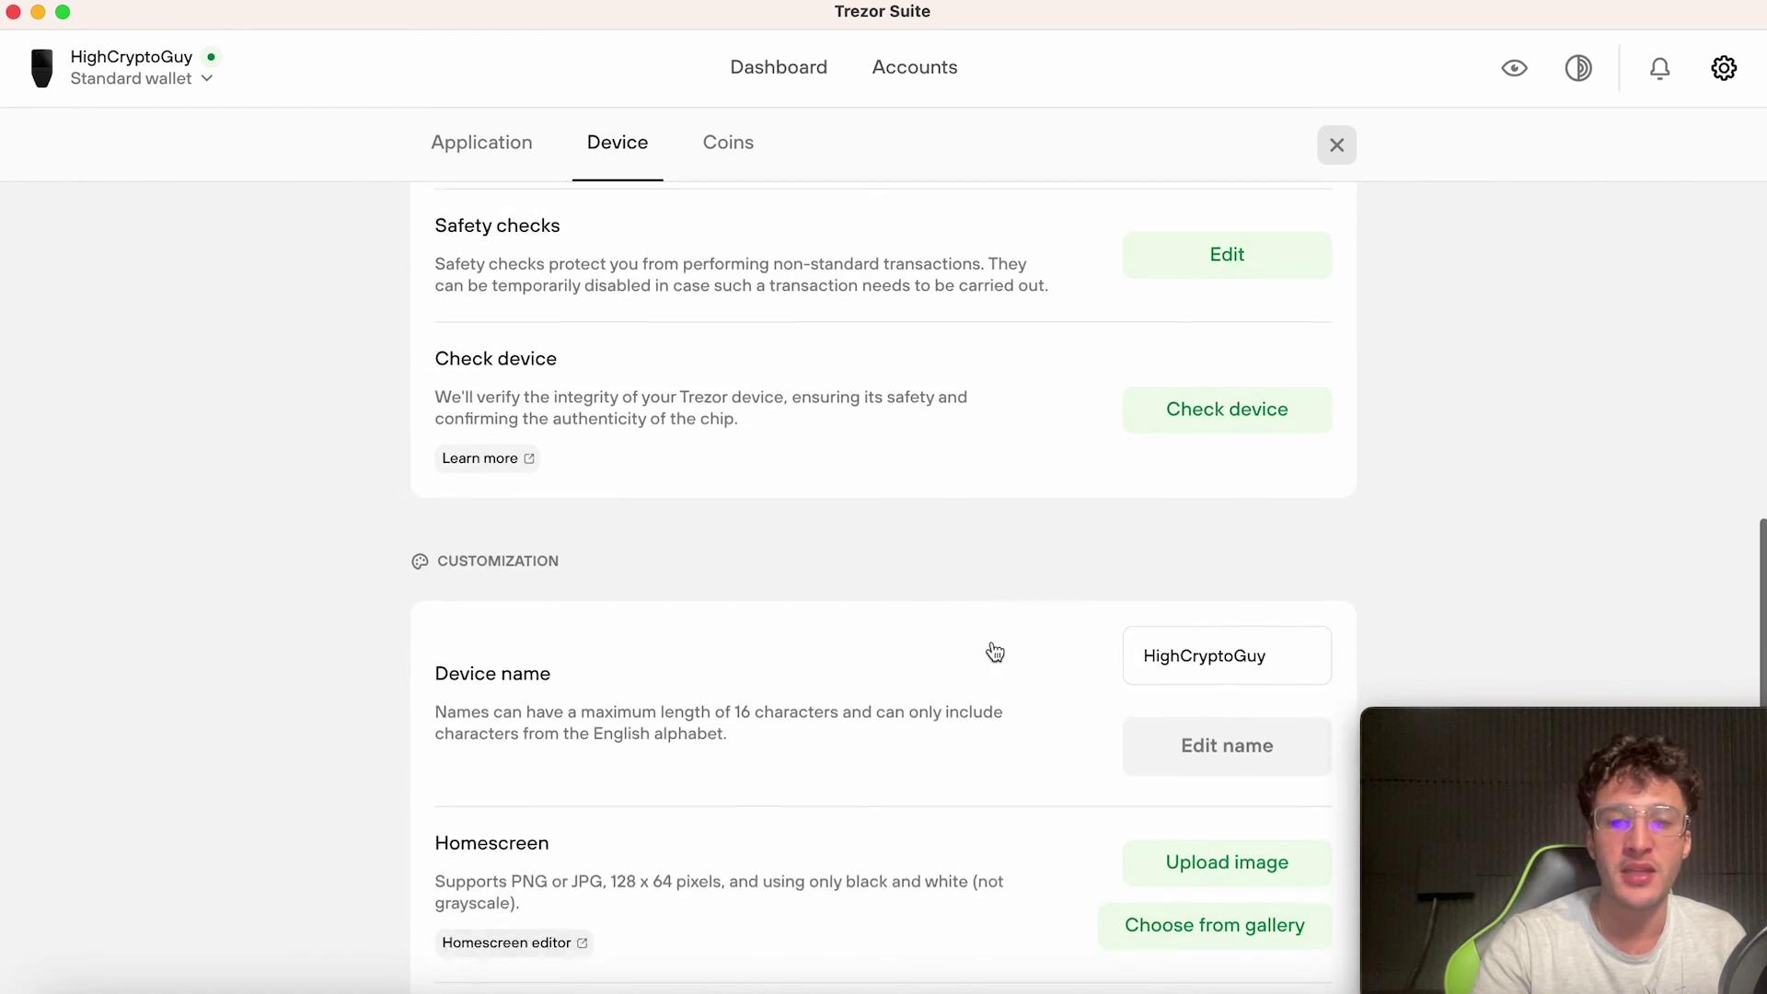
{"action": "scroll", "coordinate": [994, 650], "scroll_direction": "down", "scroll_amount": 3}
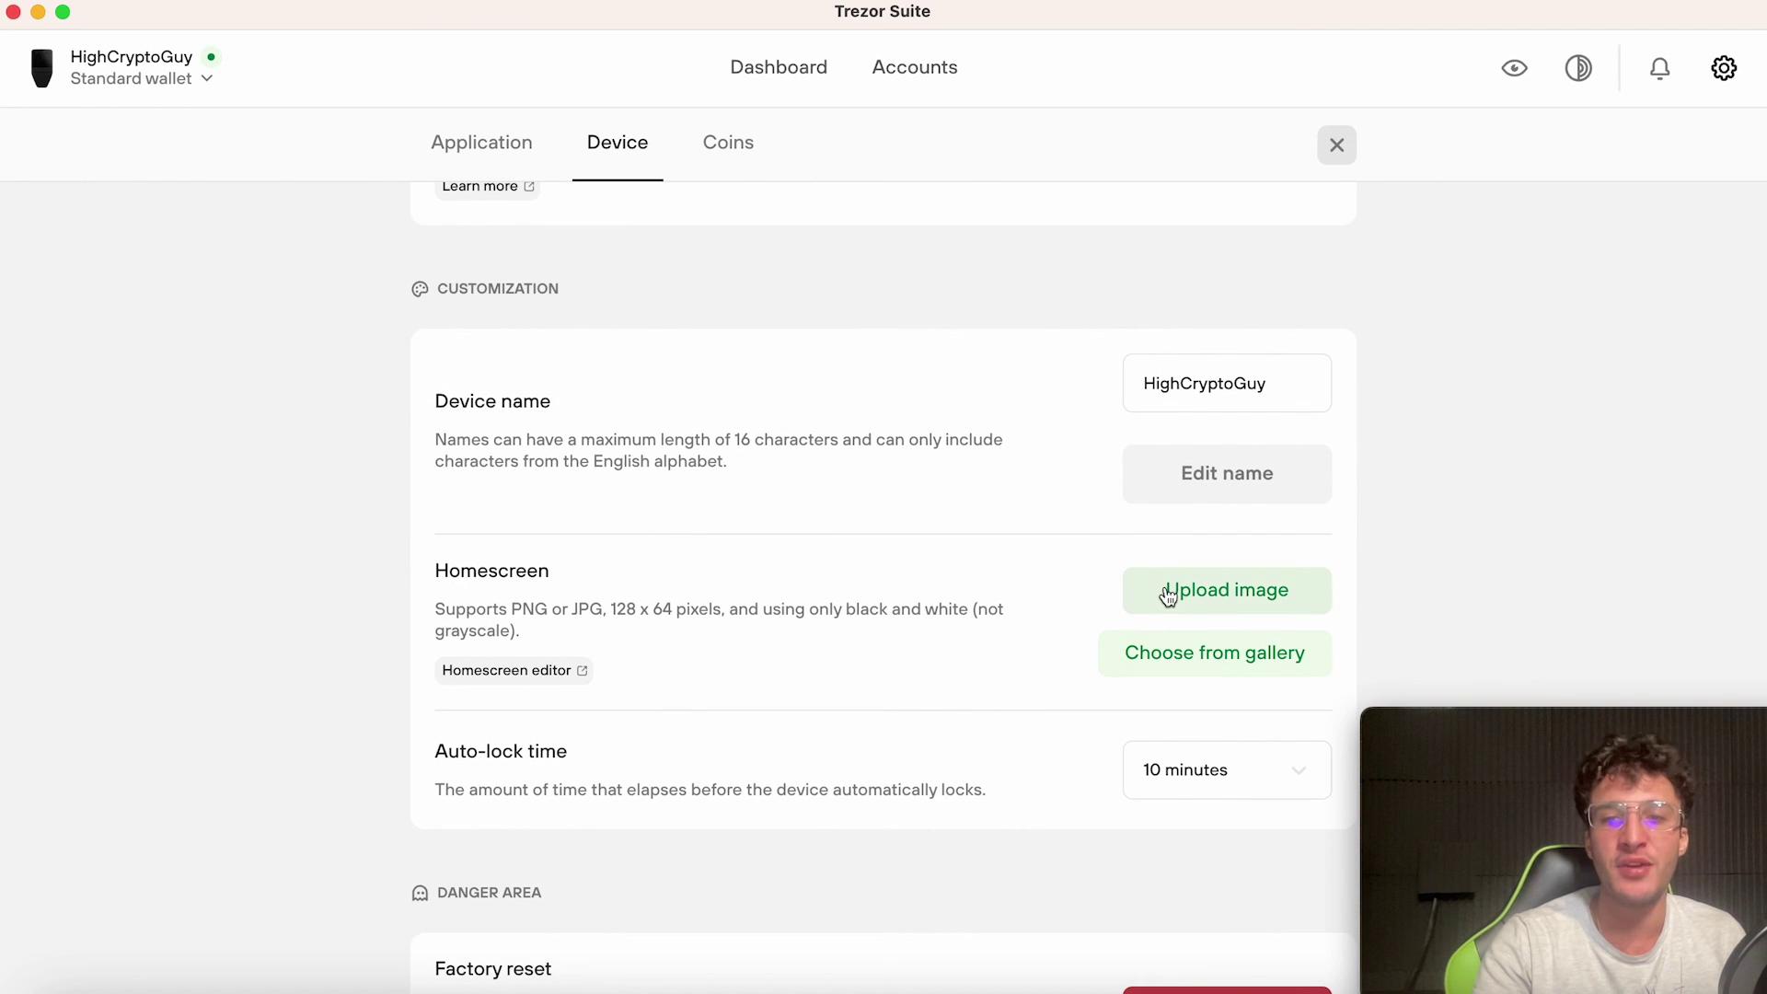
{"action": "scroll", "coordinate": [1062, 660], "scroll_direction": "up", "scroll_amount": 15}
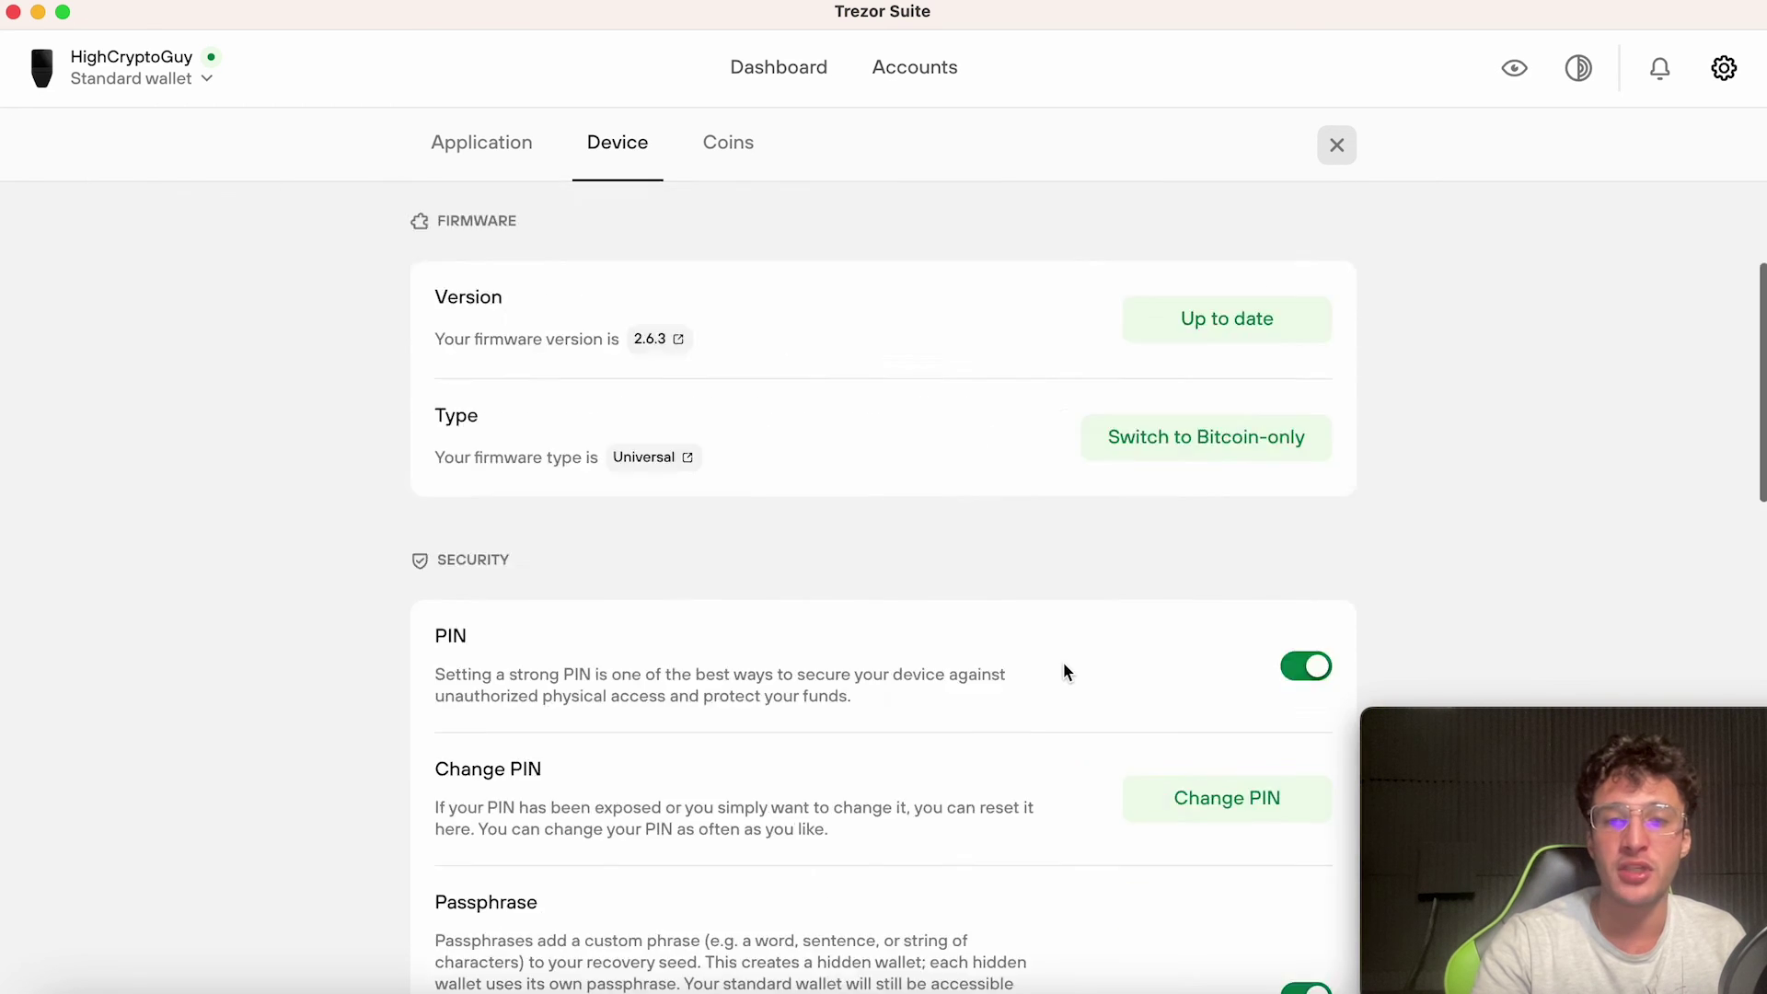
View the enabled coins Bitcoin, Ethereum and XRP, then close Settings
{"action": "left_click", "coordinate": [744, 259]}
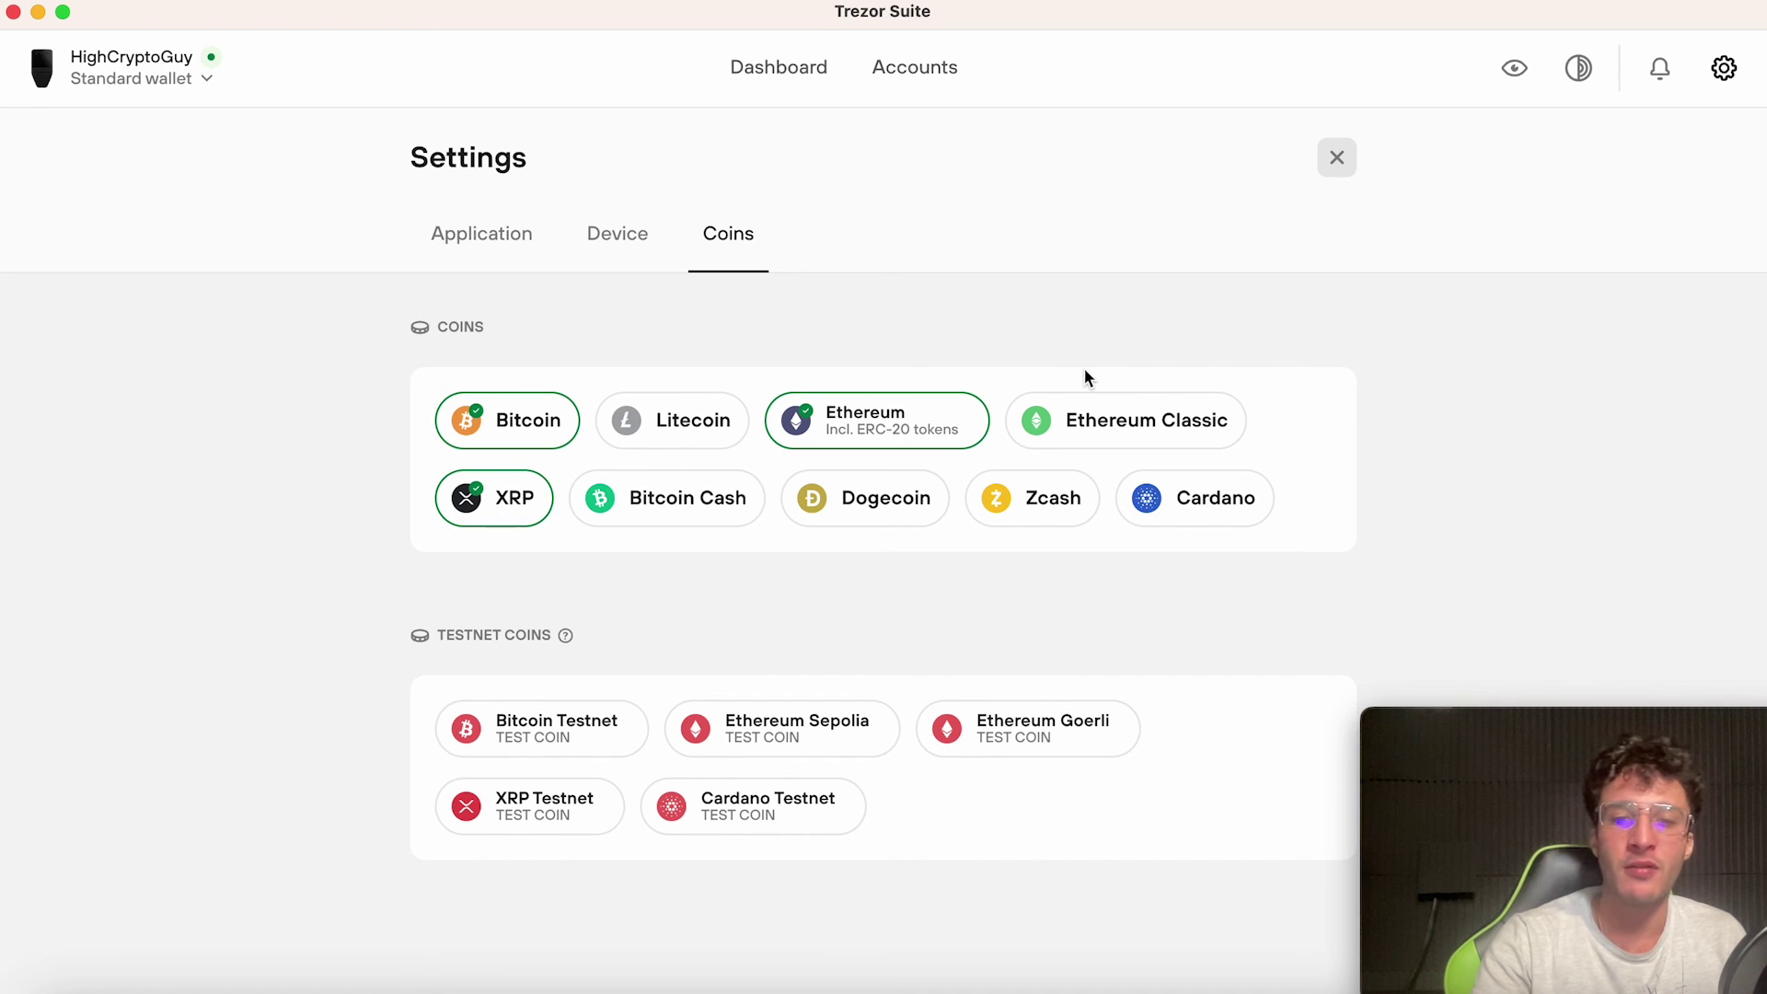
{"action": "left_click", "coordinate": [1344, 154]}
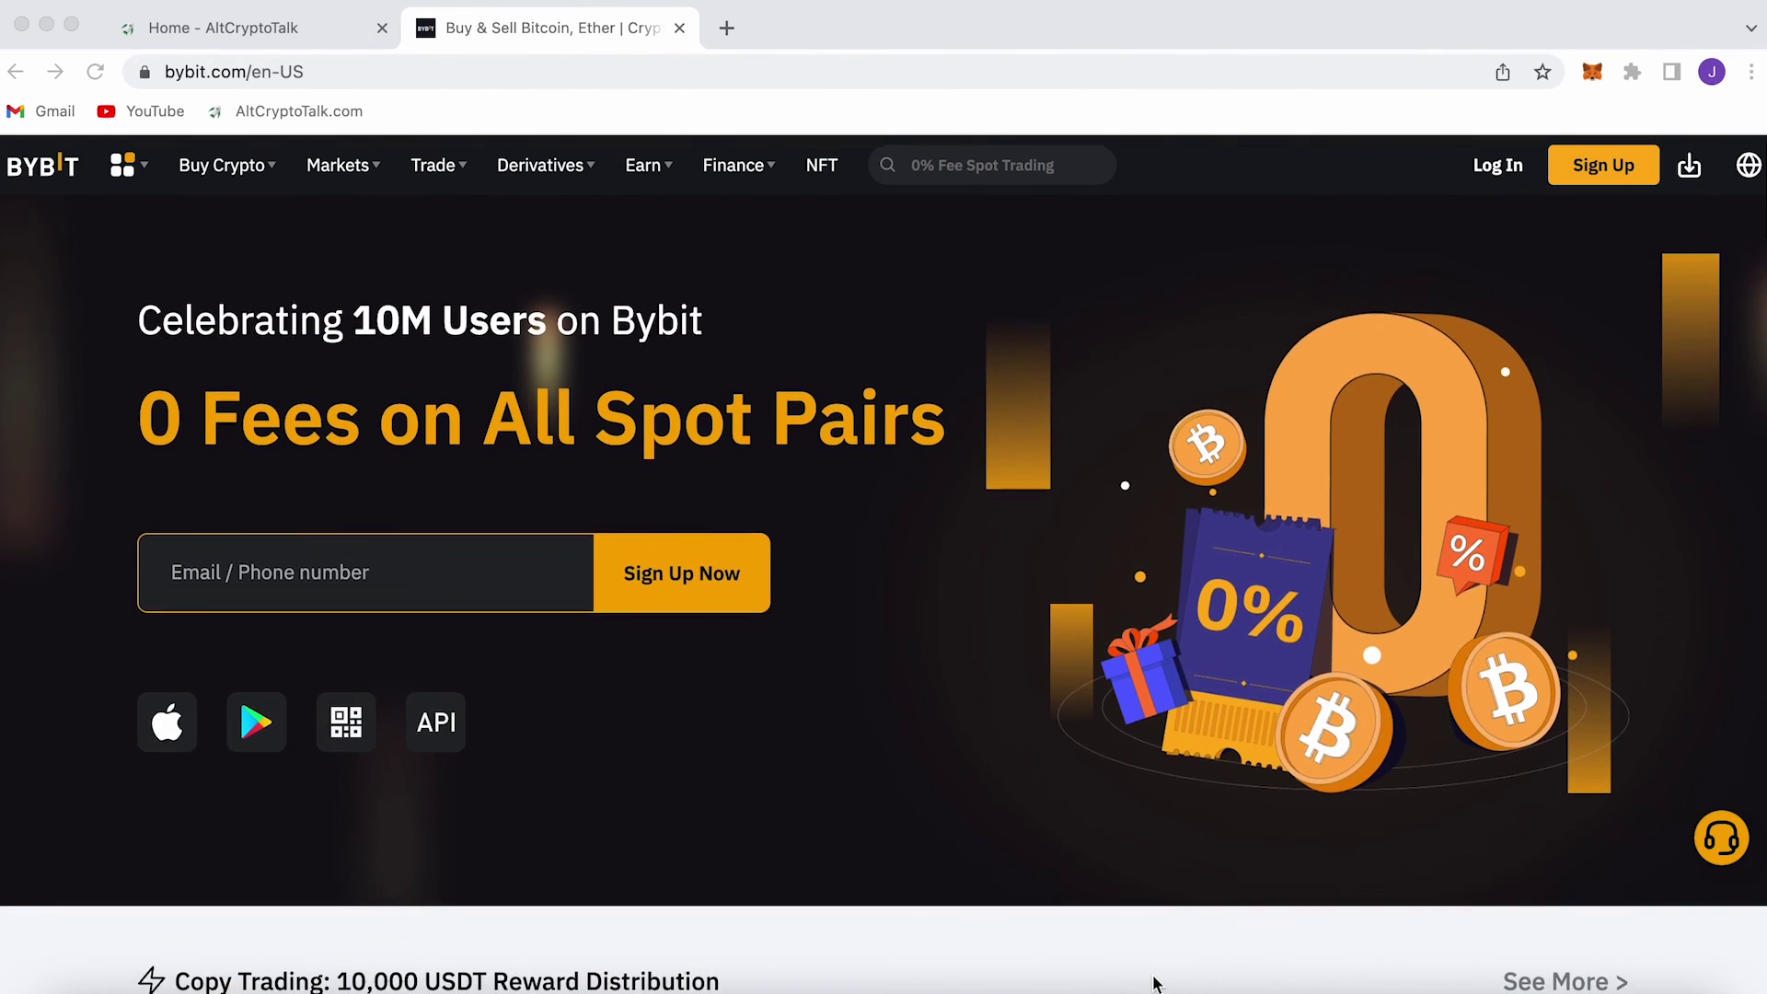
Scroll the Bybit homepage through promo cards, Hot Coins and products to the 4030 USDT Welcome Gift
{"action": "scroll", "coordinate": [1156, 983], "scroll_direction": "down", "scroll_amount": 7}
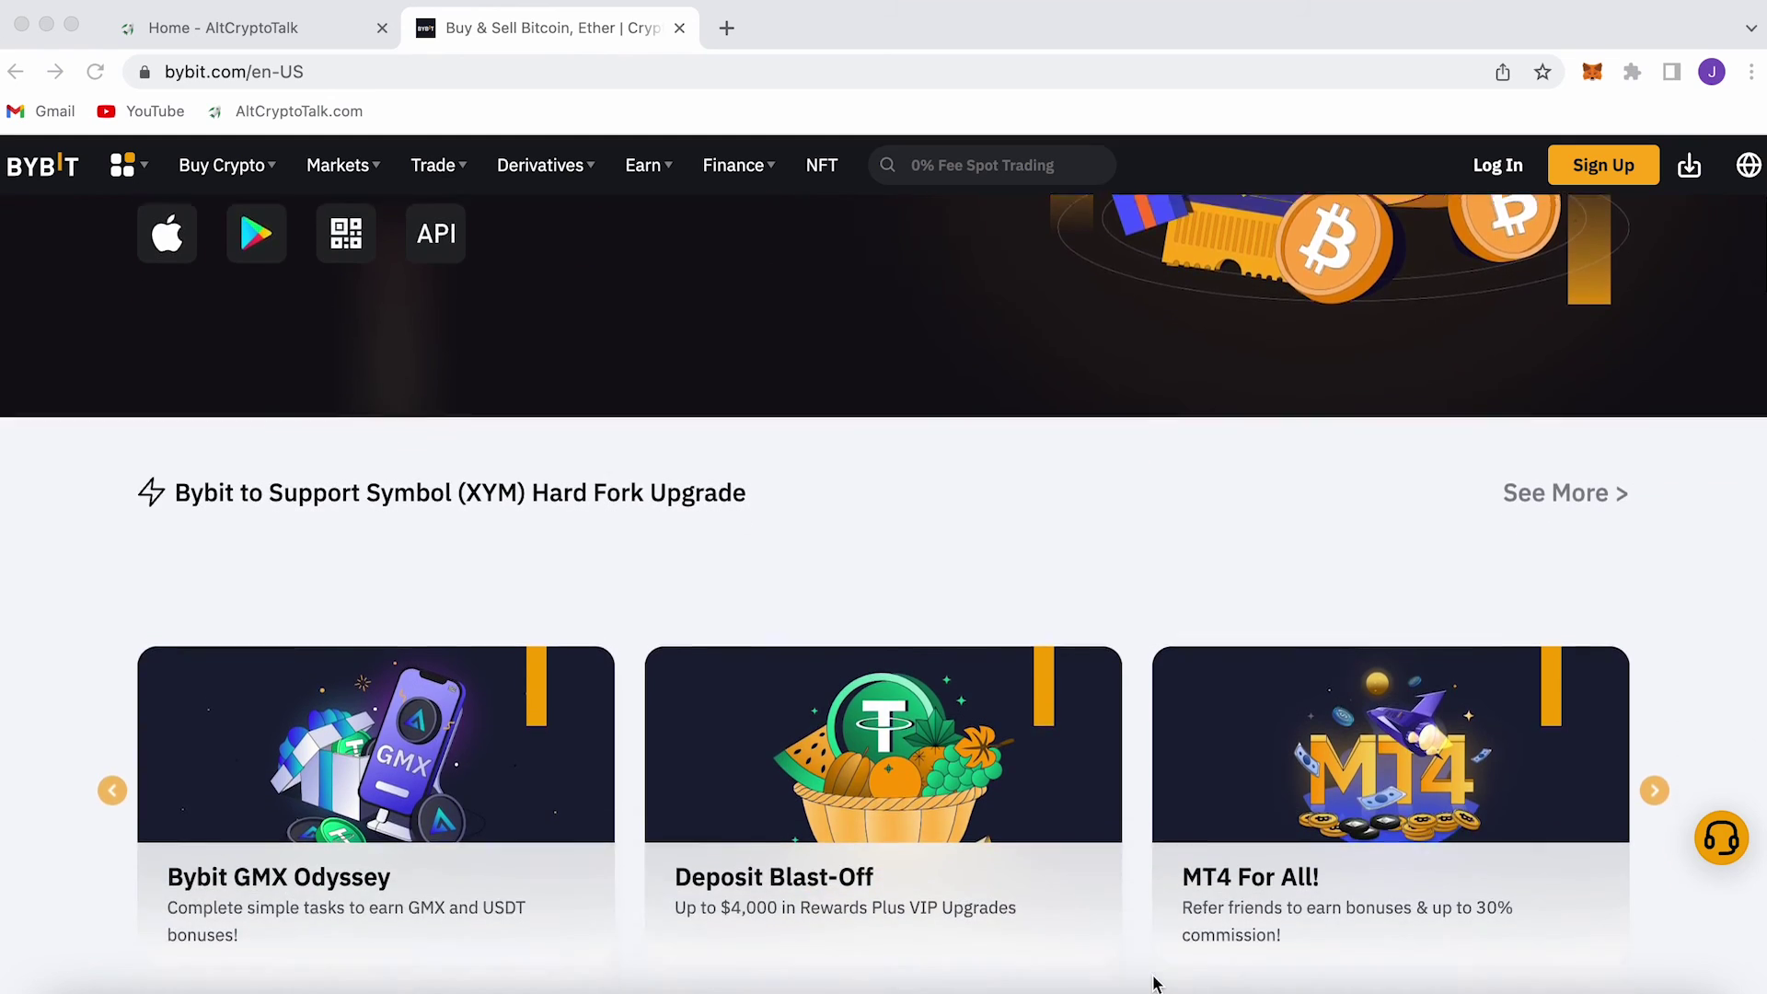
{"action": "scroll", "coordinate": [1156, 983], "scroll_direction": "down", "scroll_amount": 9}
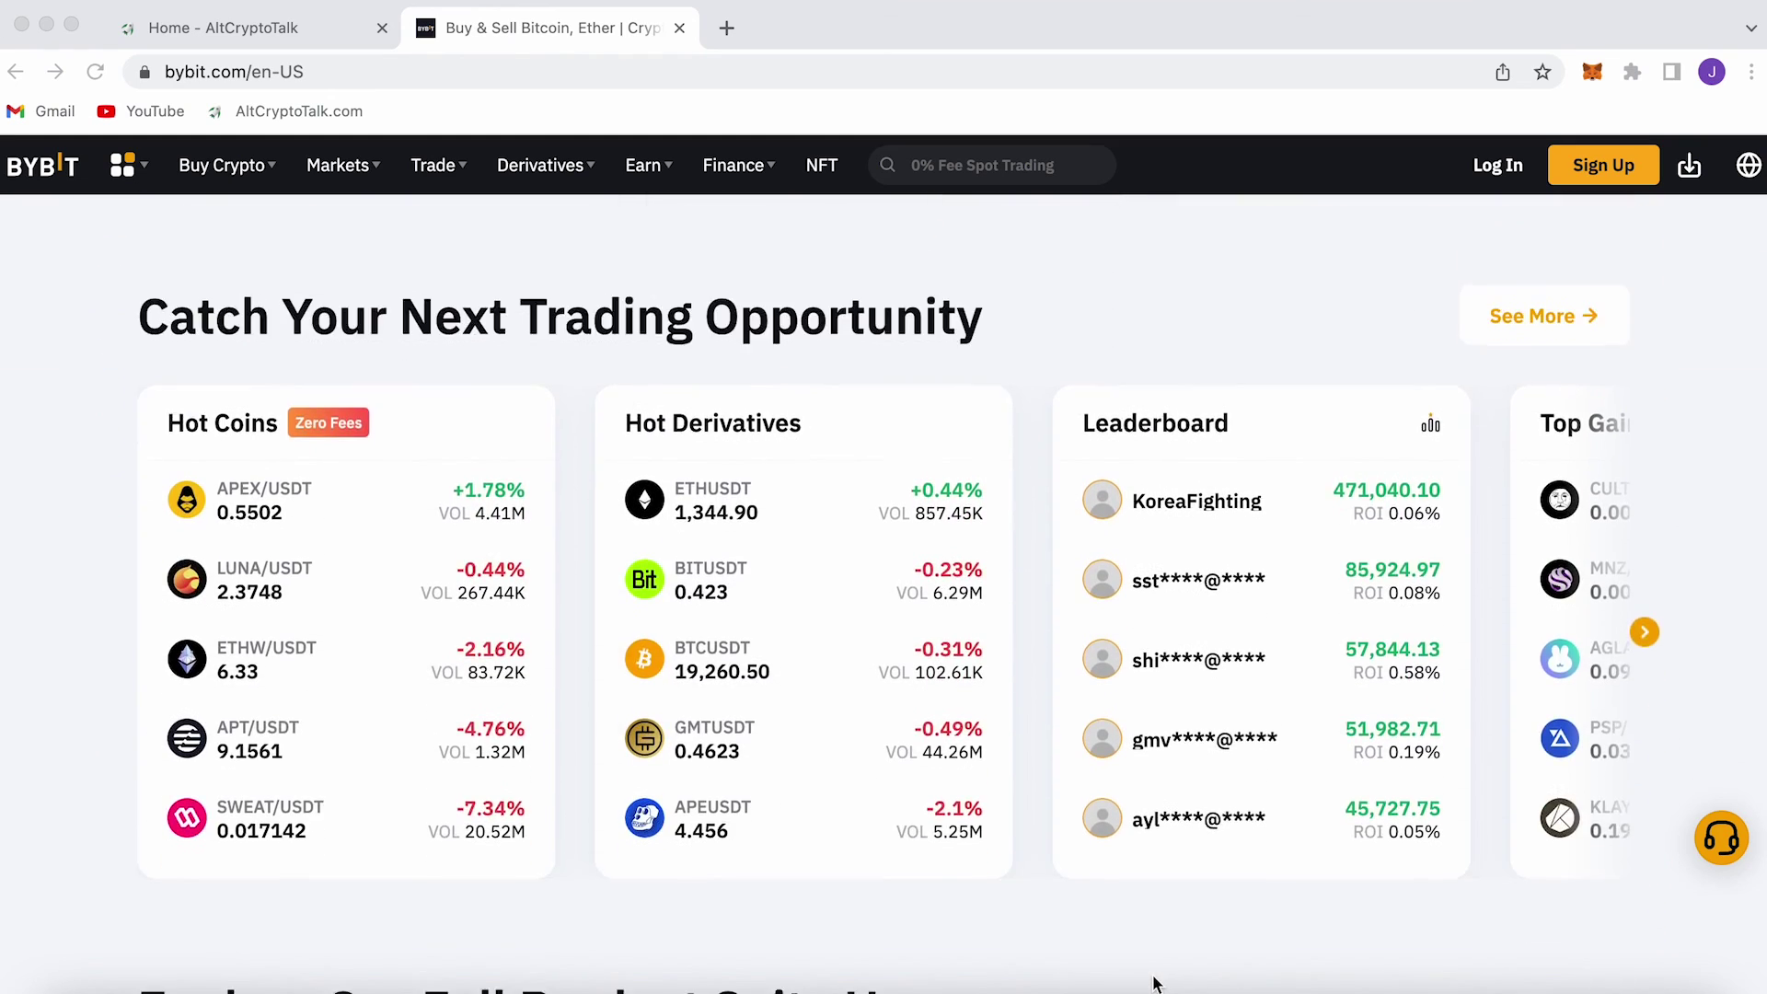
{"action": "scroll", "coordinate": [1156, 983], "scroll_direction": "down", "scroll_amount": 9}
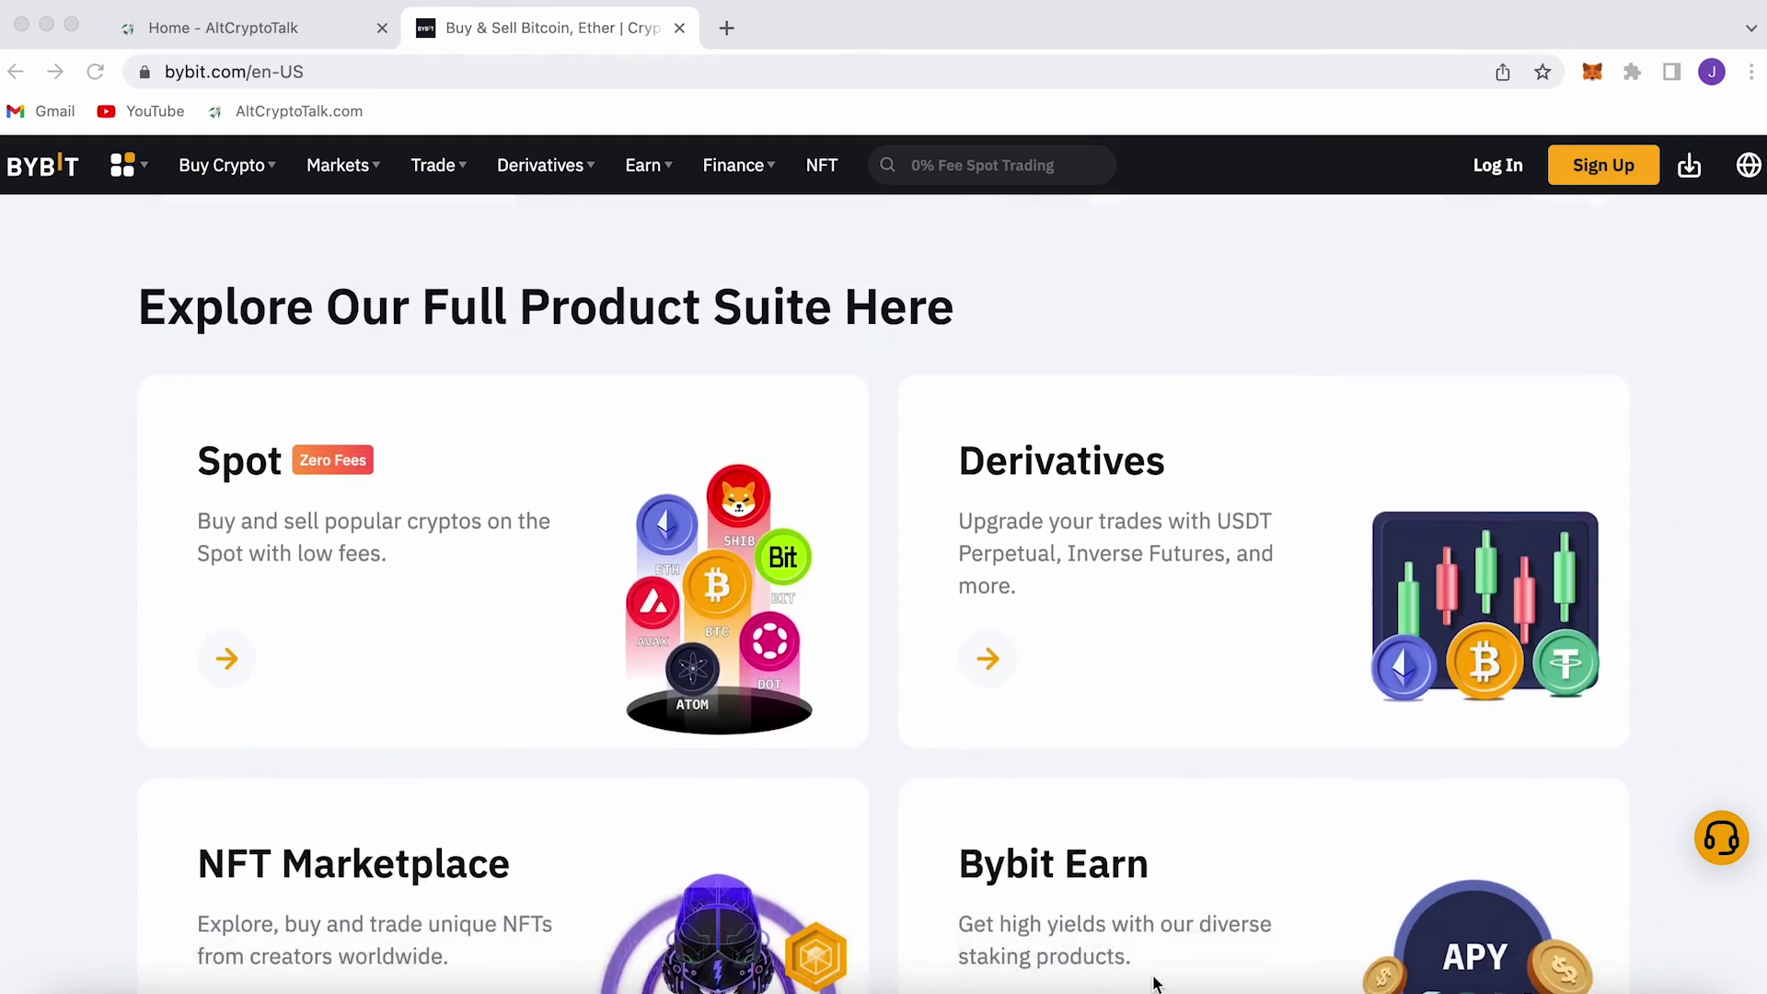
{"action": "scroll", "coordinate": [1155, 983], "scroll_direction": "down", "scroll_amount": 9}
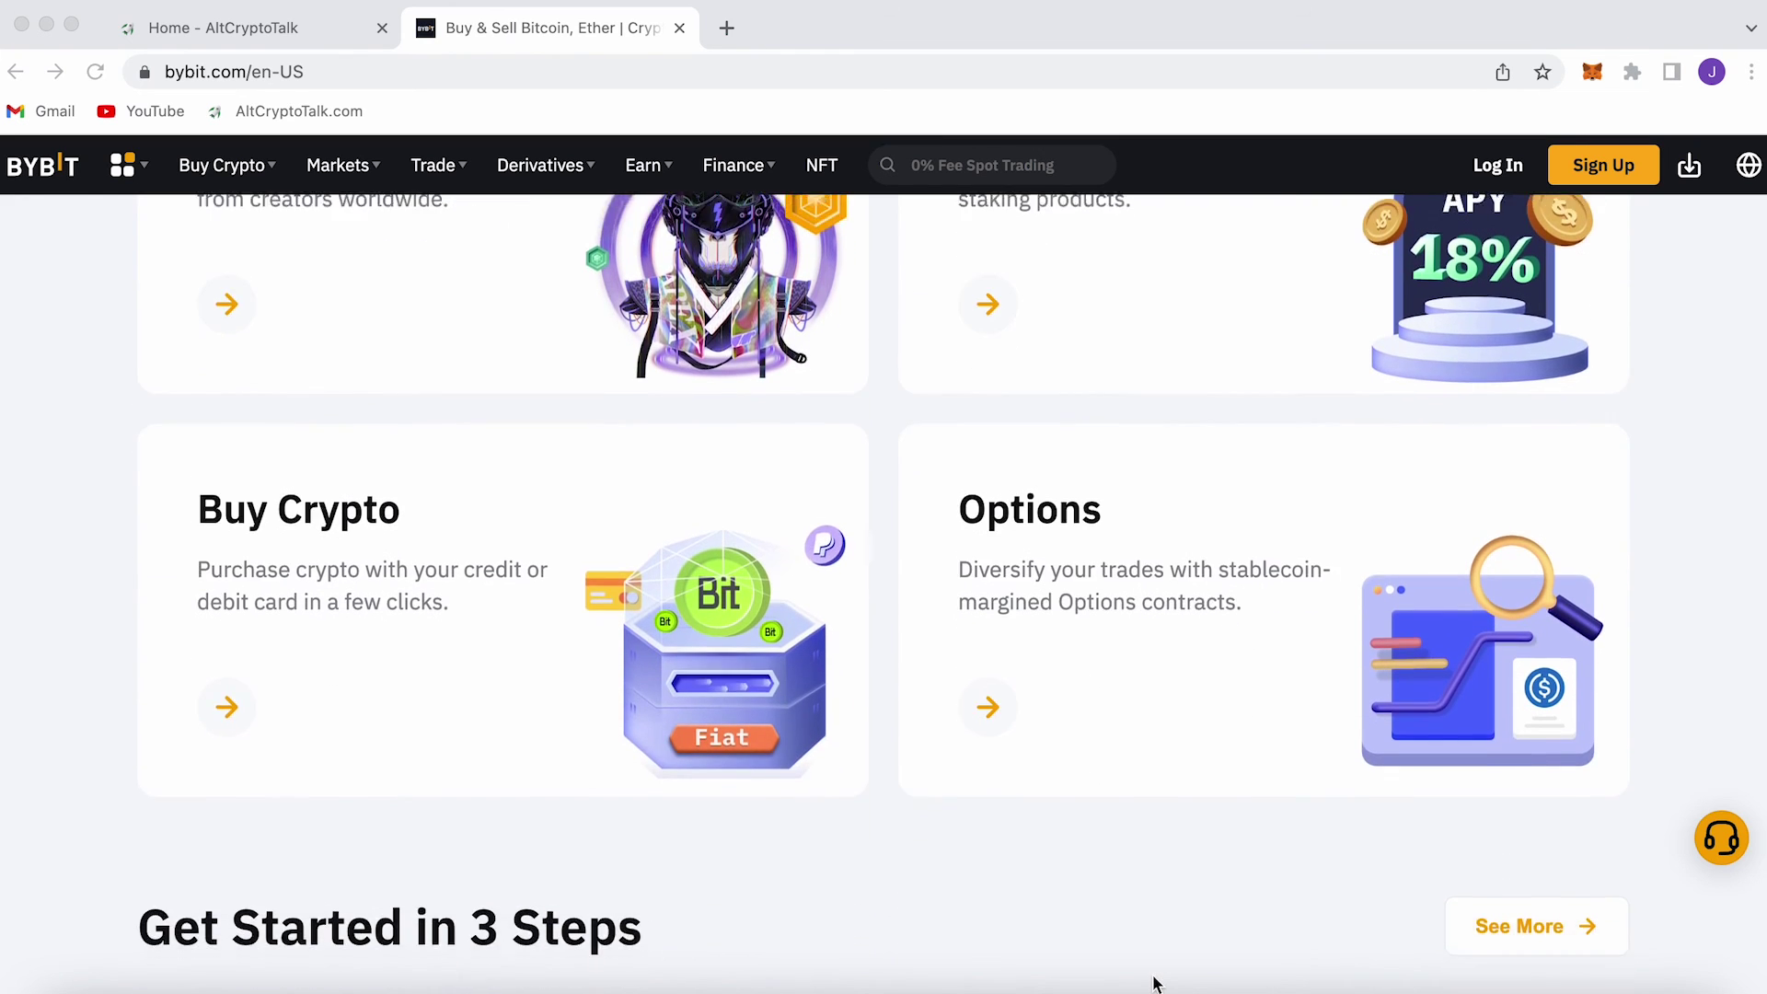
{"action": "scroll", "coordinate": [1156, 983], "scroll_direction": "down", "scroll_amount": 7}
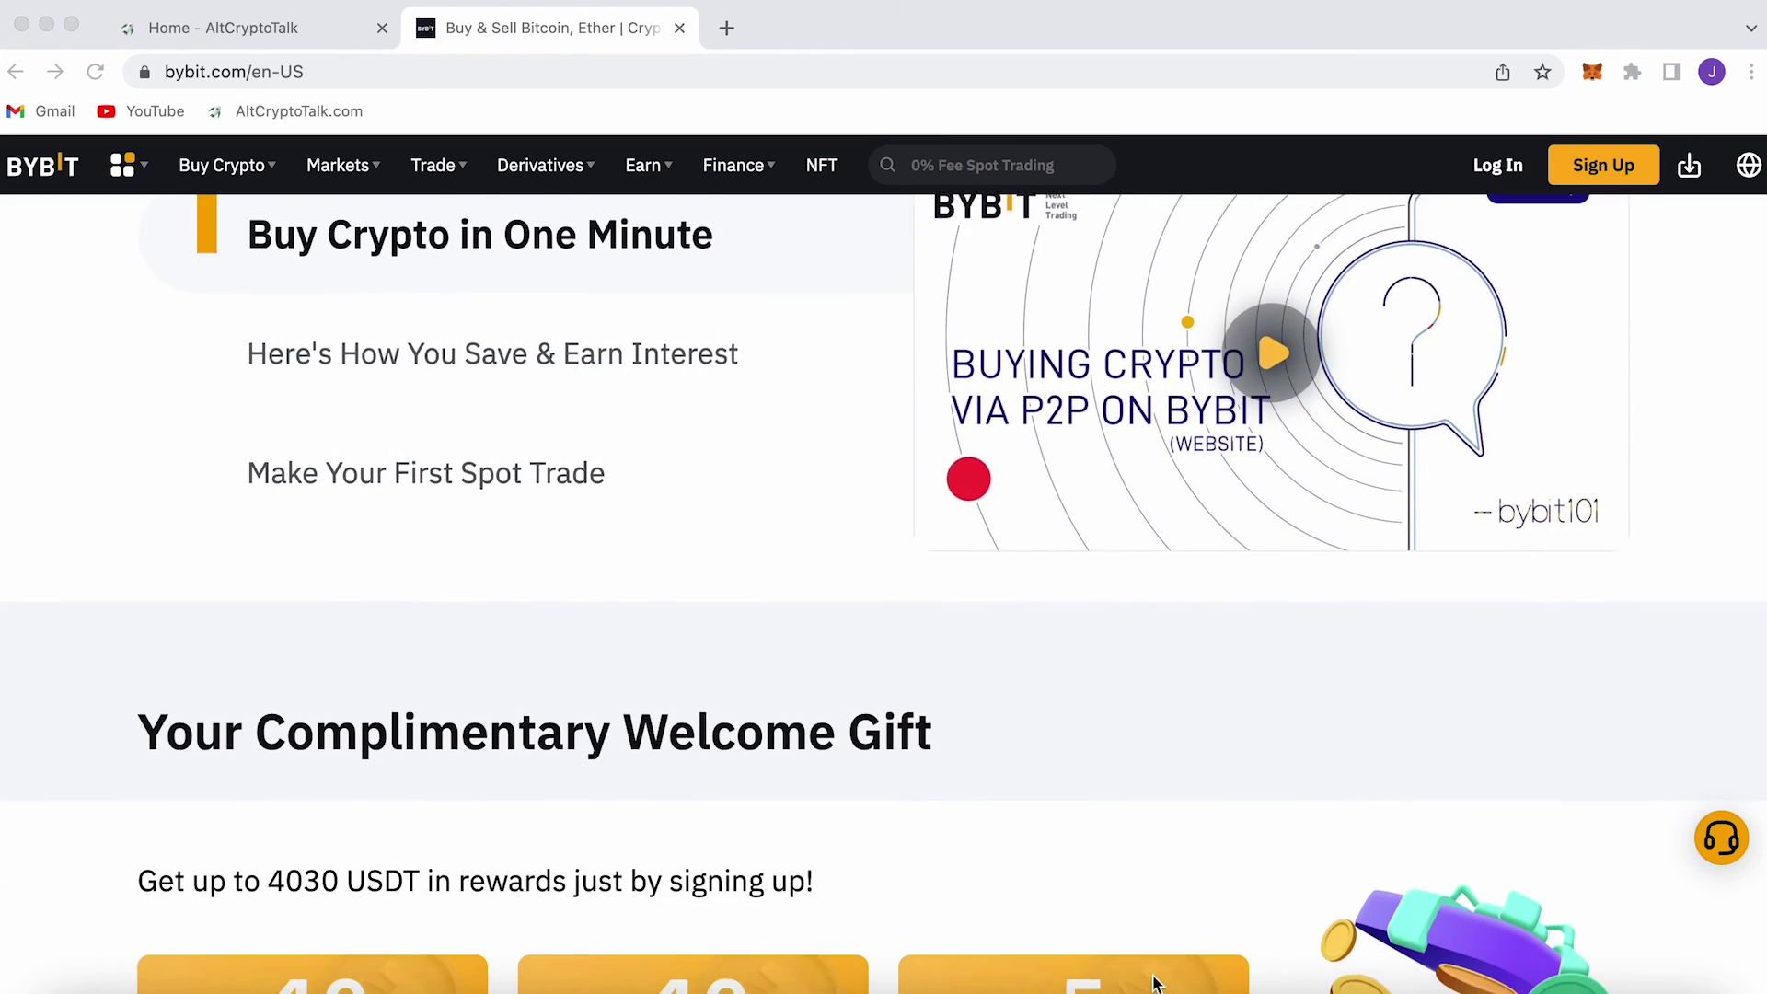
{"action": "scroll", "coordinate": [1156, 983], "scroll_direction": "down", "scroll_amount": 1}
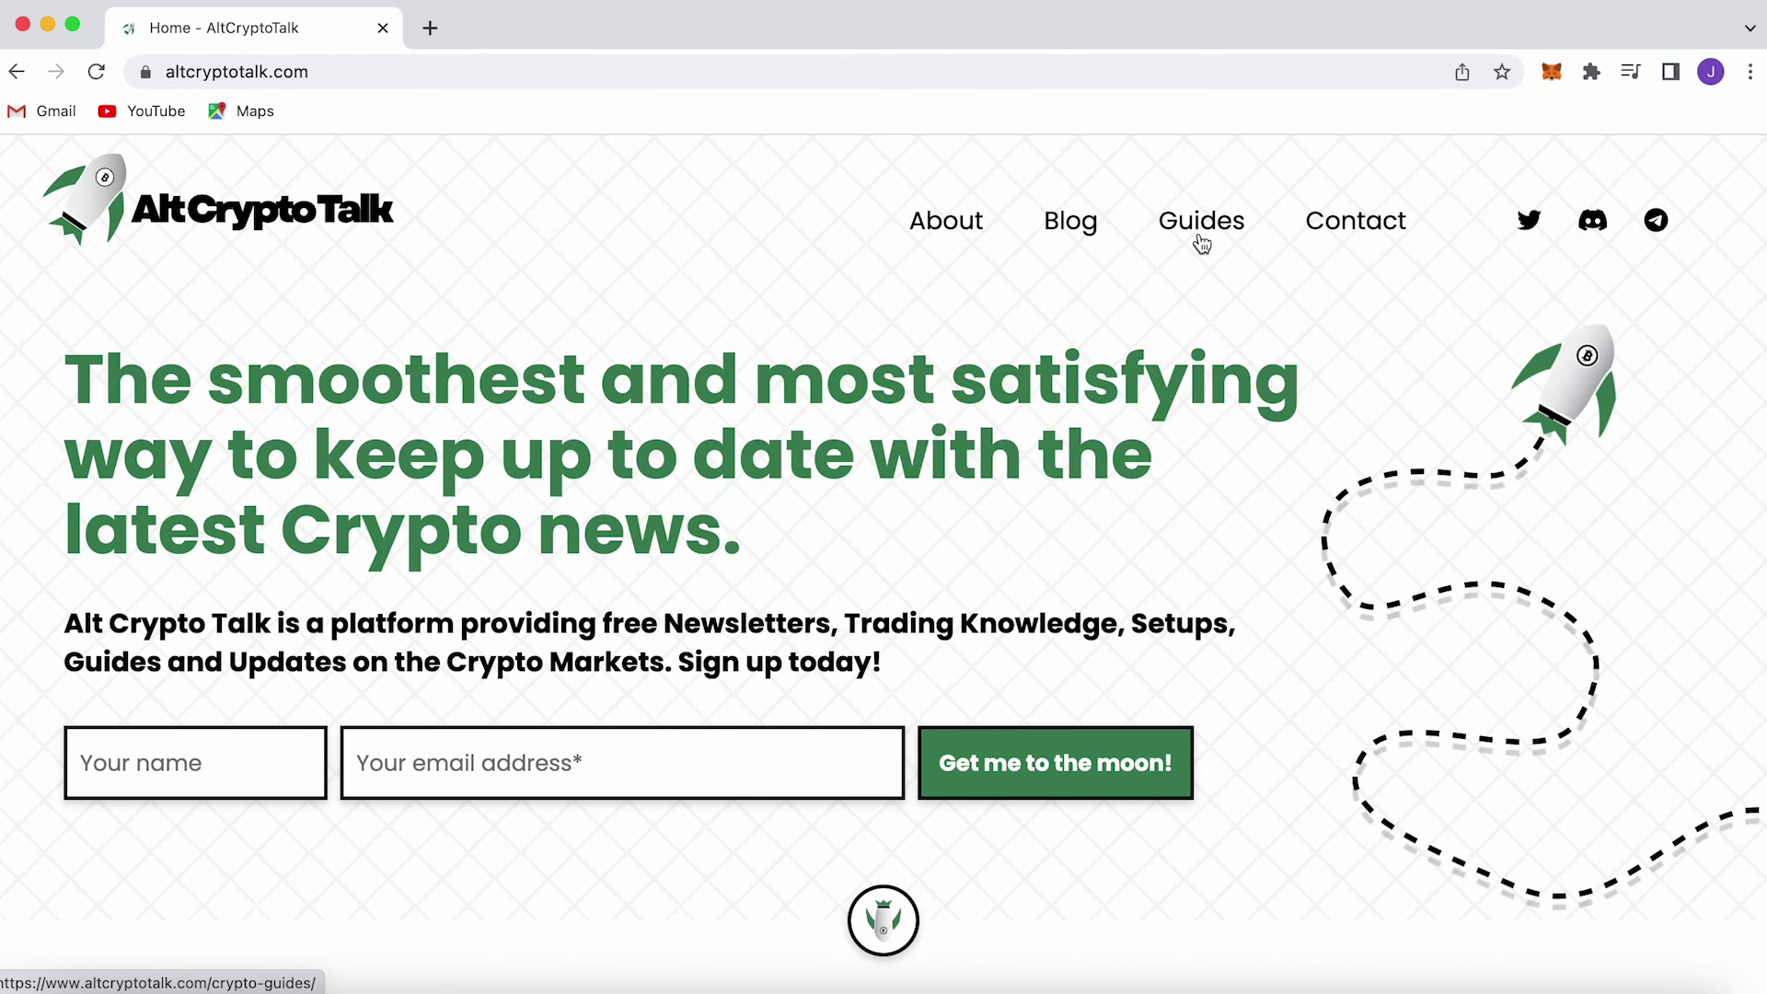
Open AltCryptoTalk's Guides page, accept the cookie notice, and scroll down to Project reviews
{"action": "left_click", "coordinate": [1198, 232]}
{"action": "scroll", "coordinate": [1238, 378], "scroll_direction": "down", "scroll_amount": 3}
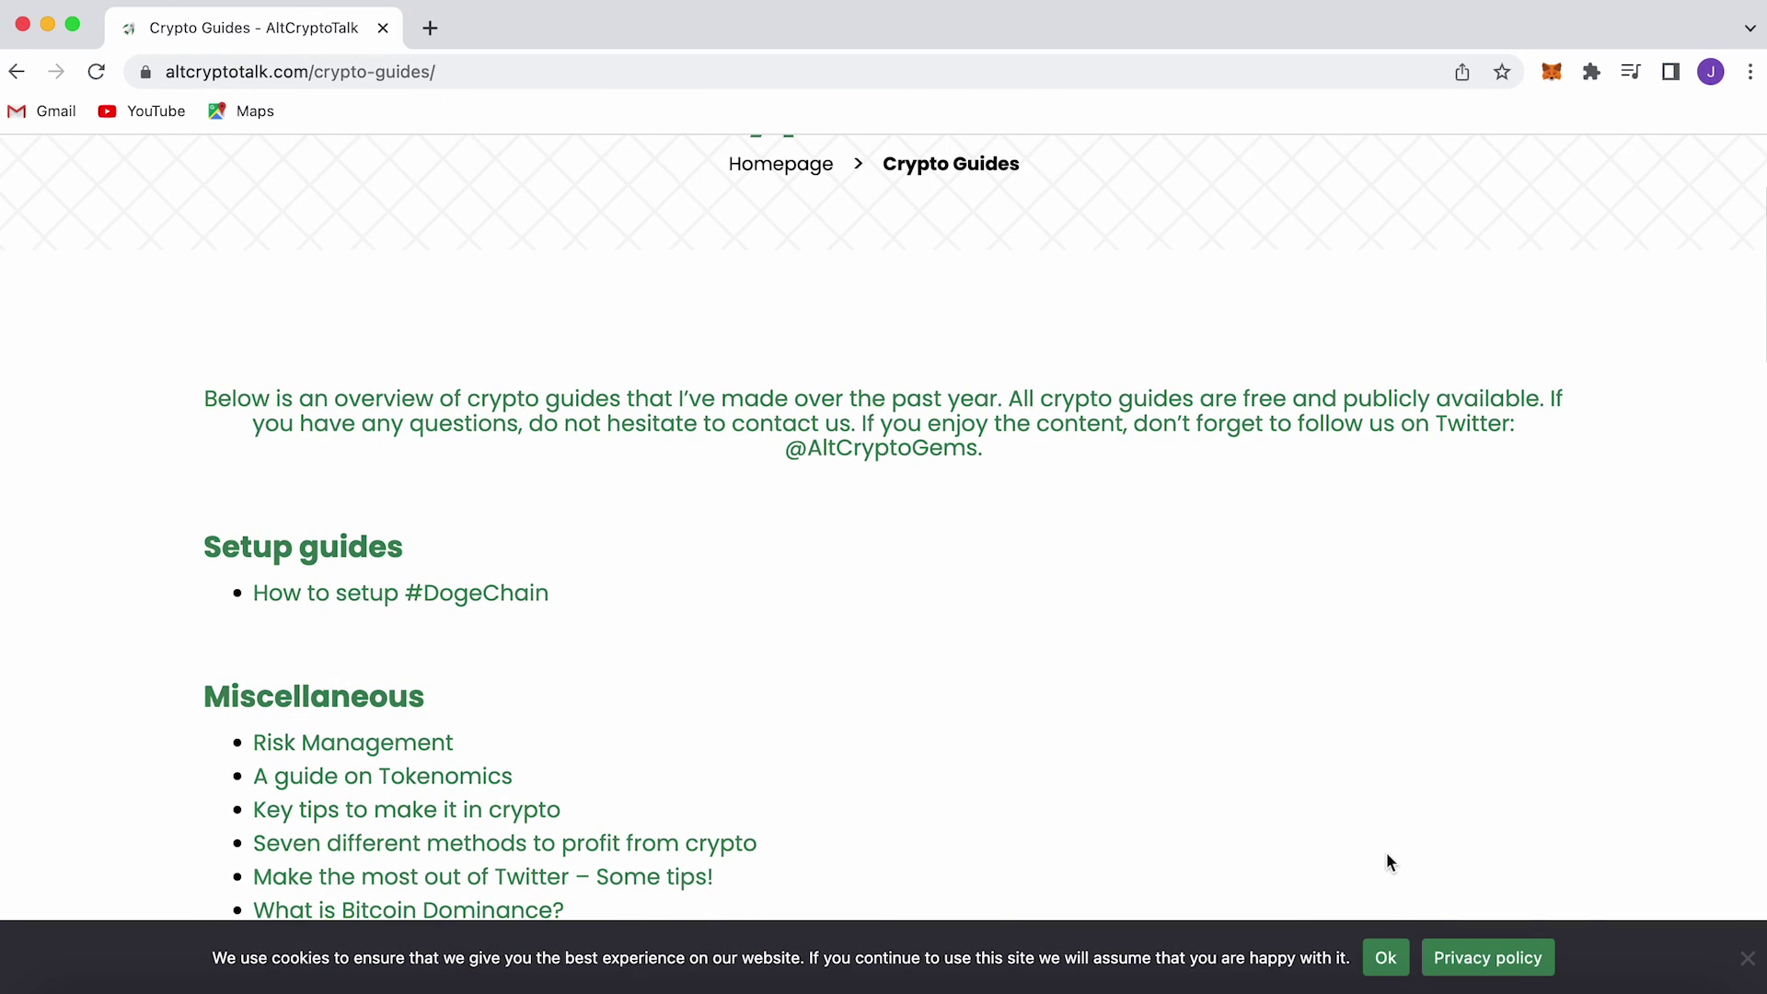
{"action": "left_click", "coordinate": [1384, 957]}
{"action": "scroll", "coordinate": [1349, 823], "scroll_direction": "down", "scroll_amount": 3}
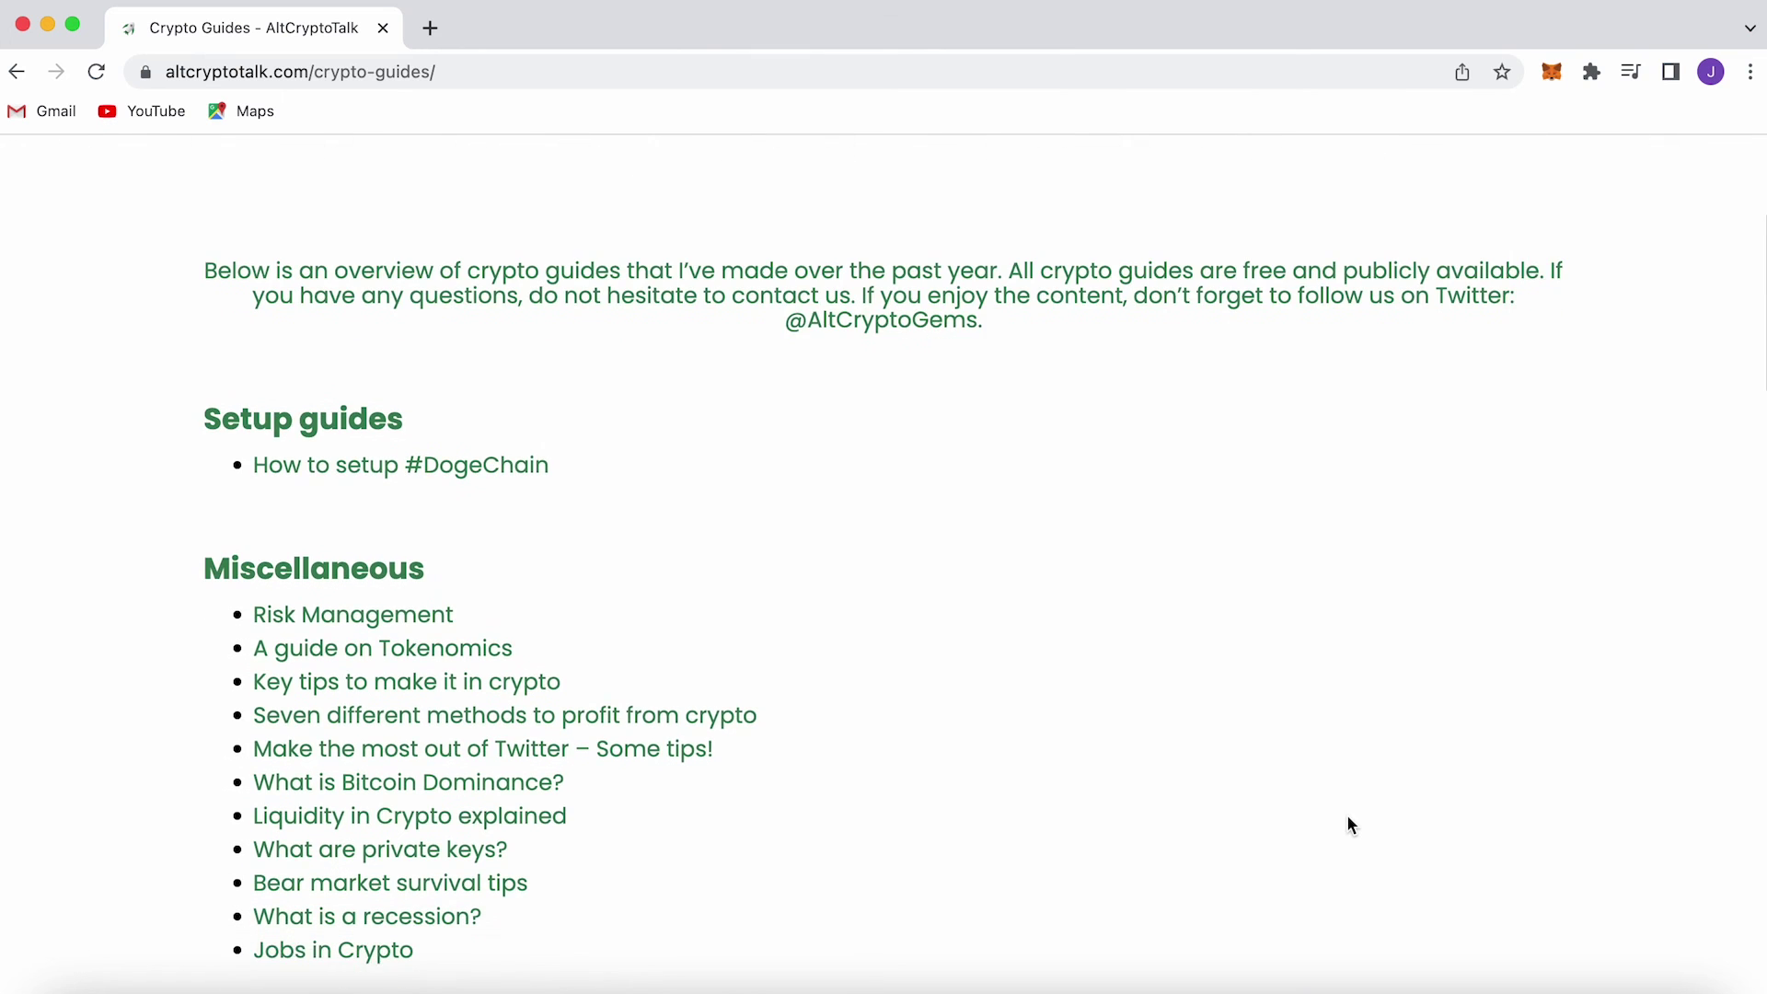
{"action": "scroll", "coordinate": [1347, 817], "scroll_direction": "down", "scroll_amount": 5}
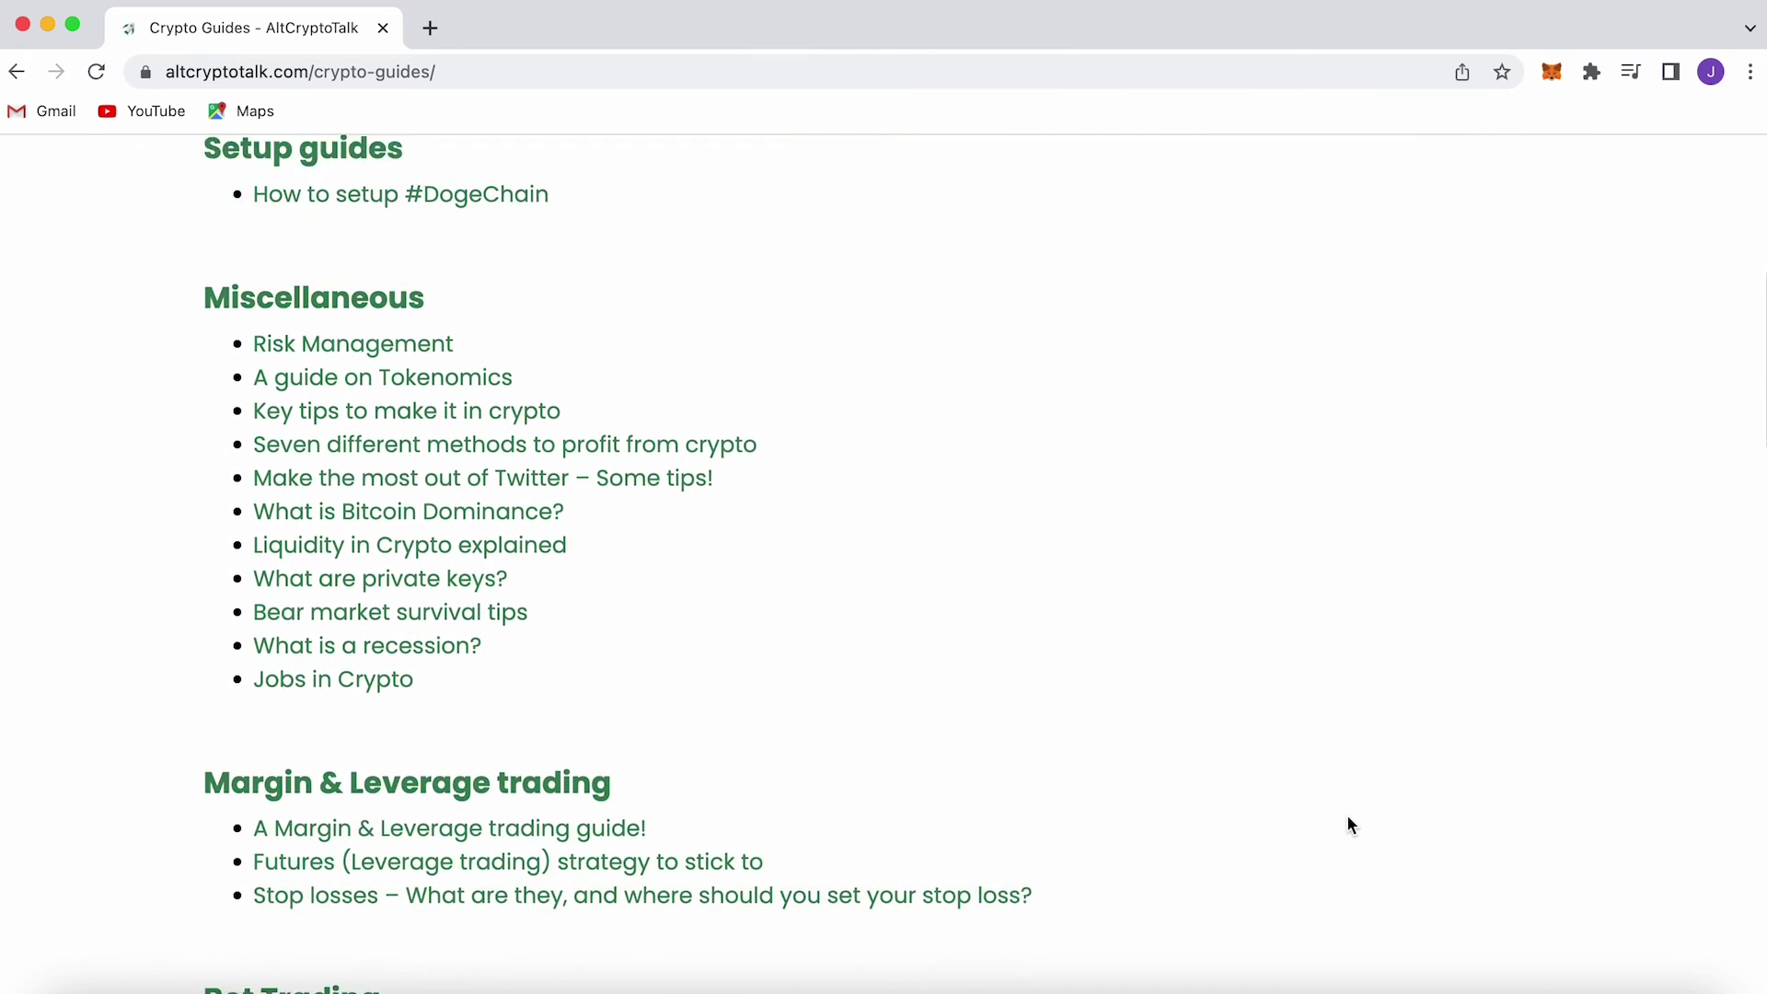
{"action": "scroll", "coordinate": [1350, 824], "scroll_direction": "down", "scroll_amount": 10}
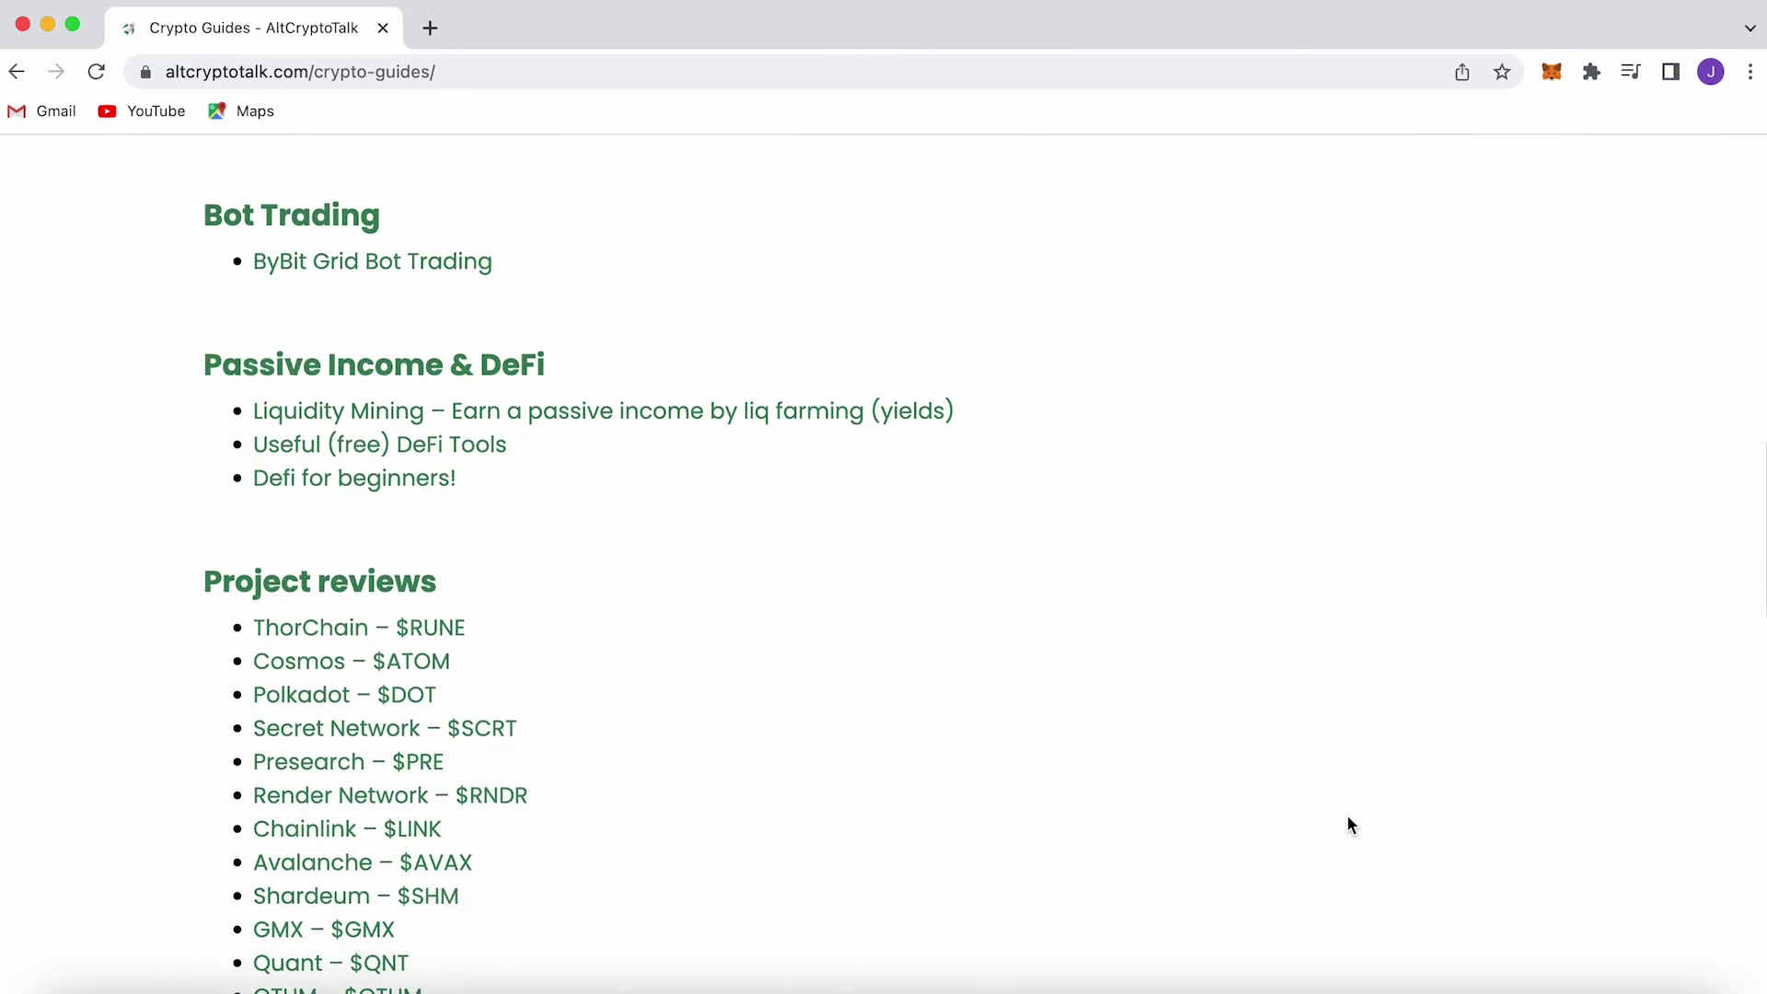